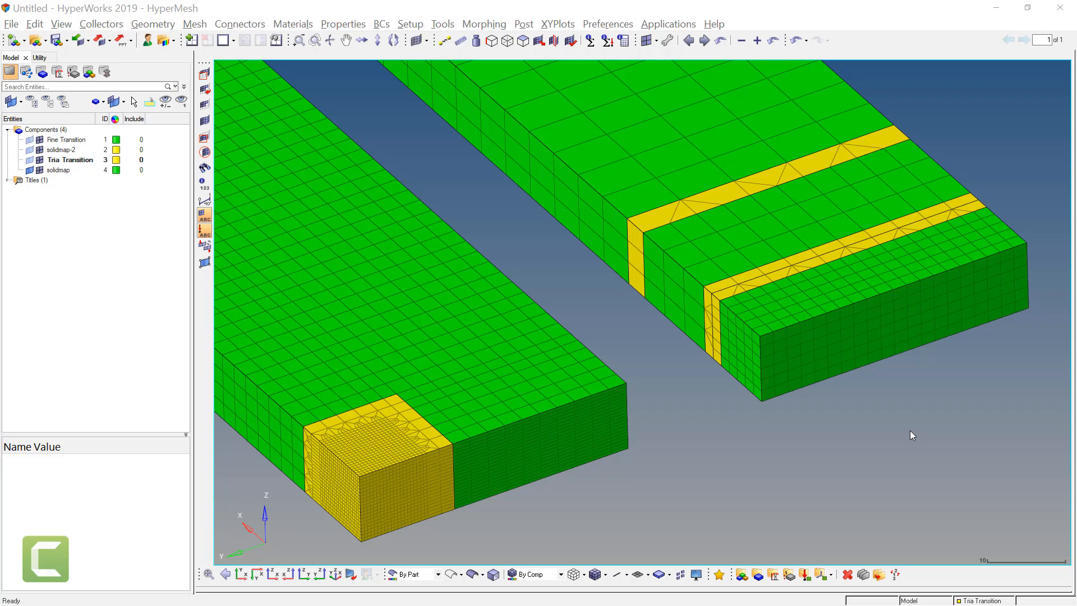
Examine the tria transition bands on one block and the fine corner transition mesh on the other
click(768, 273)
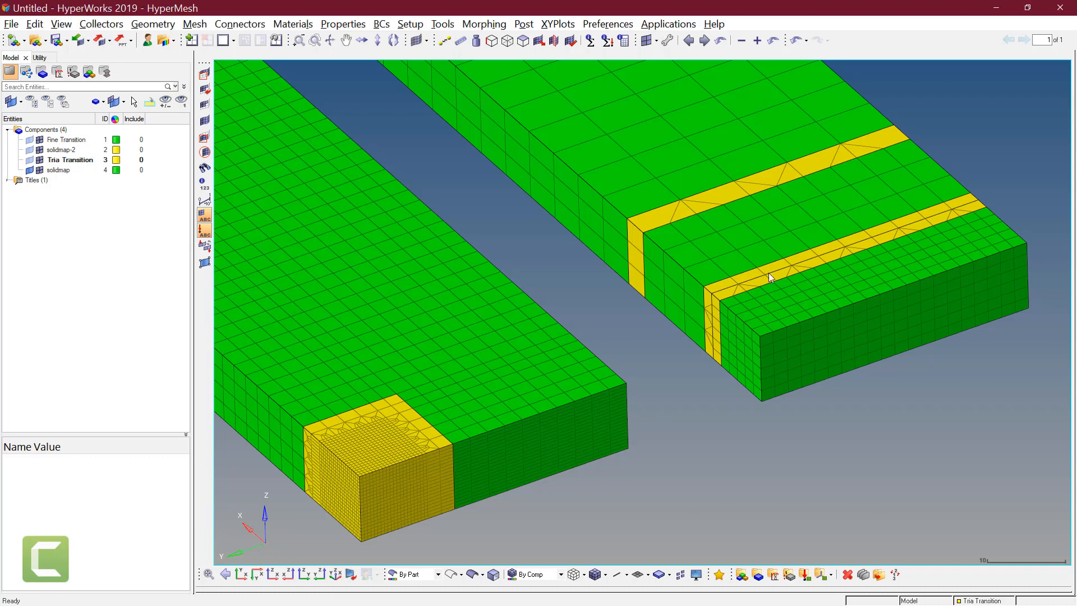
scroll(768, 272, up, 5)
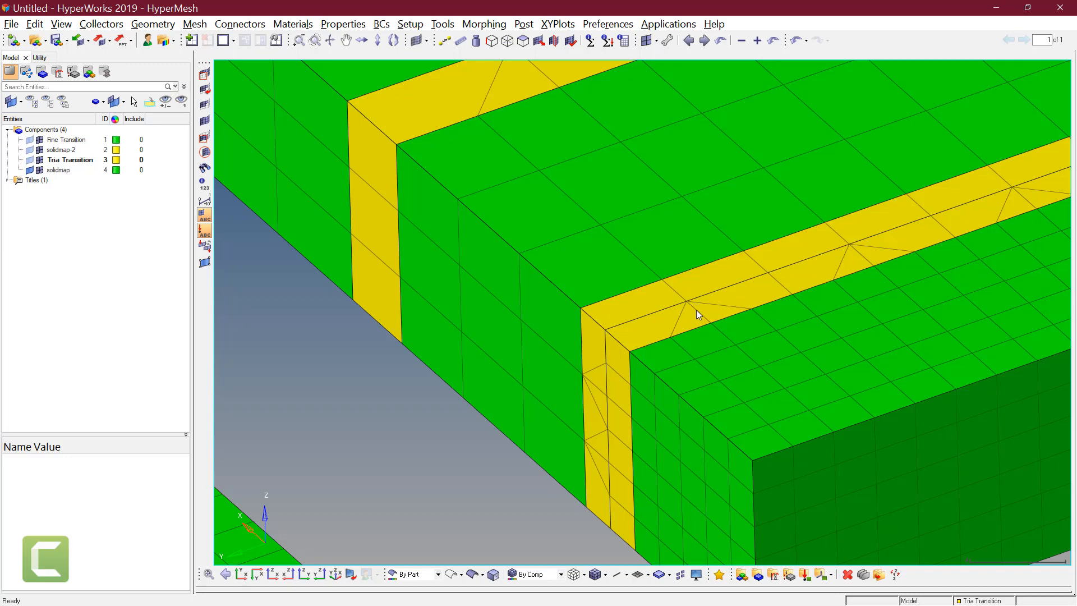
scroll(695, 308, down, 5)
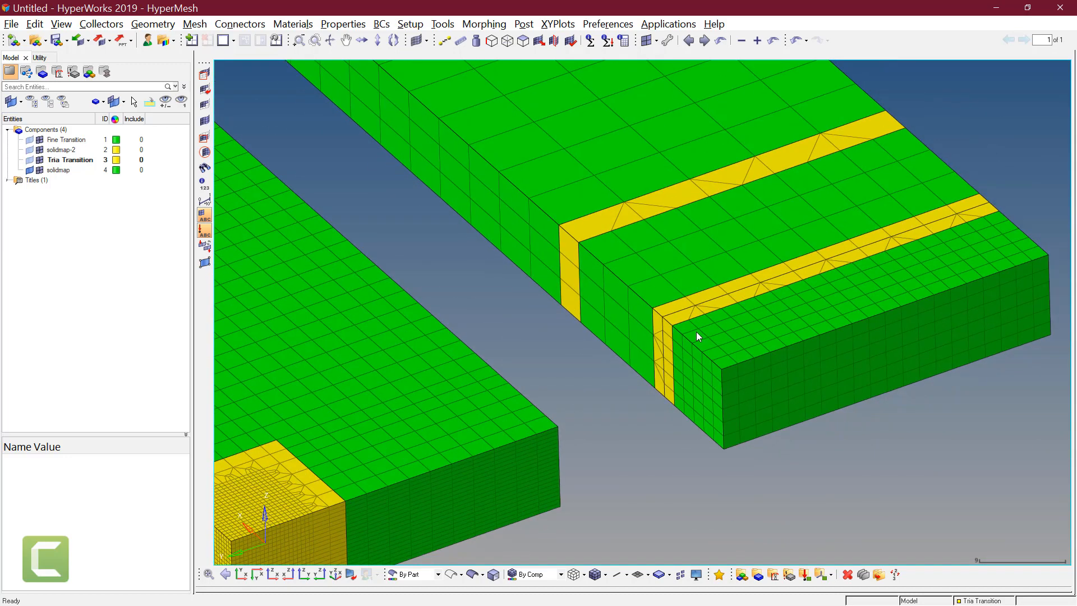
scroll(471, 410, up, 5)
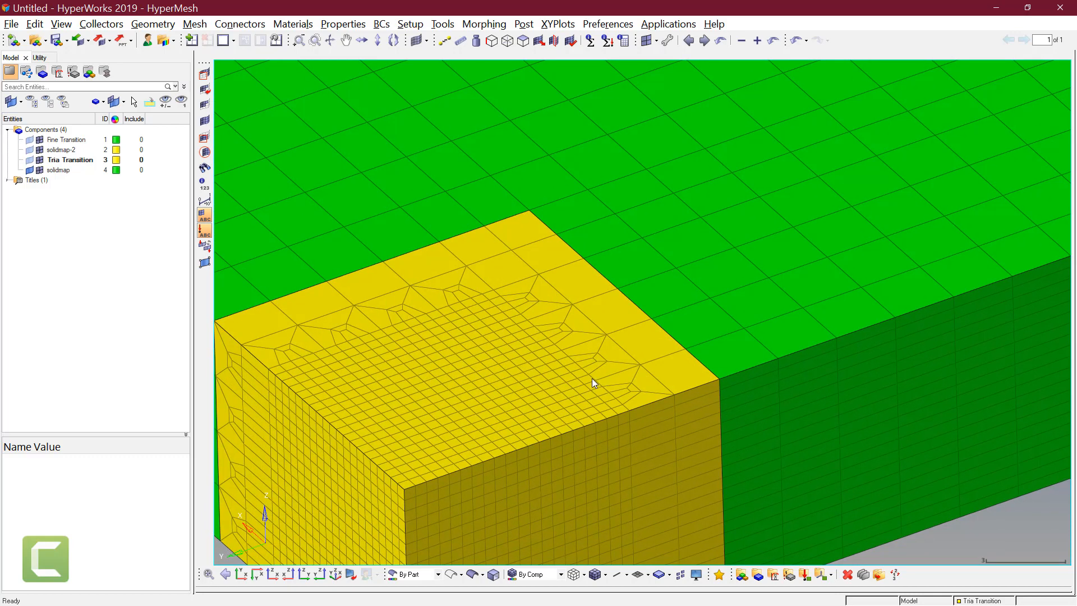
scroll(590, 378, down, 5)
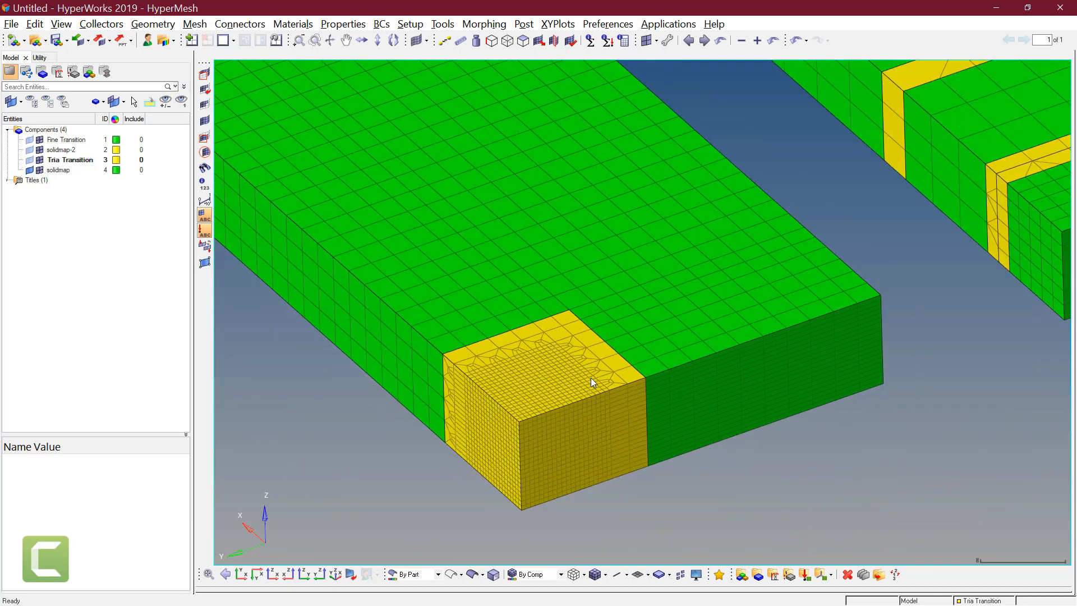
ctrl+right_drag(697, 347, 647, 364)
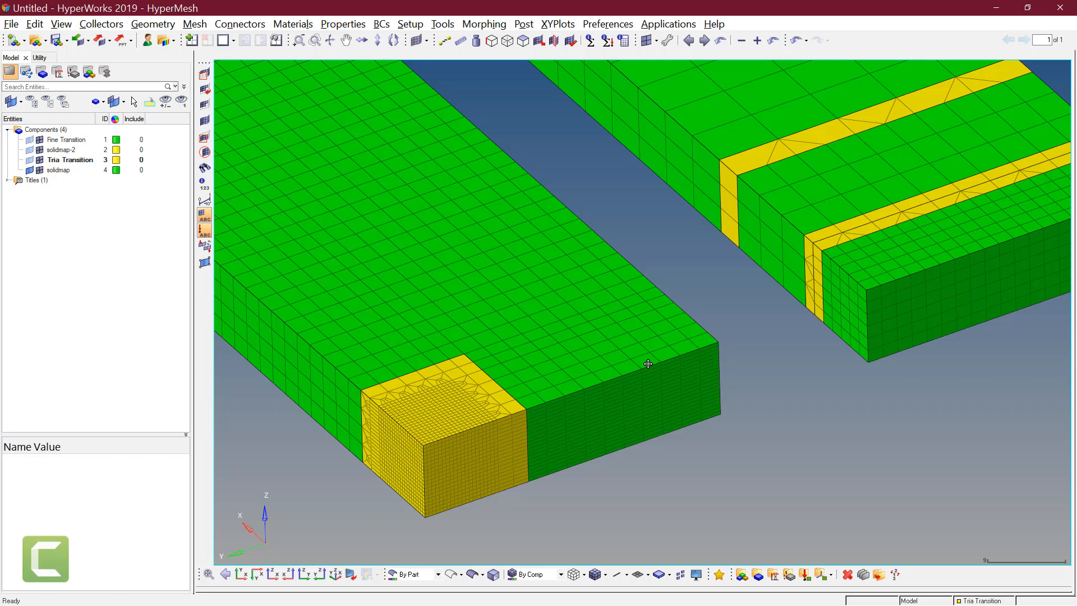
ctrl+right_drag(886, 231, 673, 323)
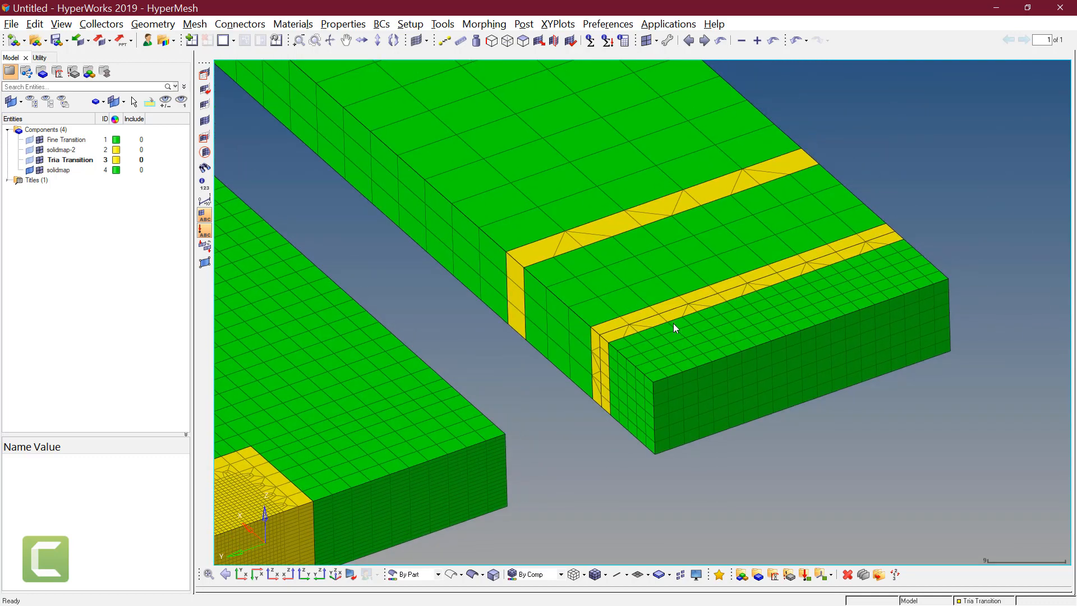
scroll(673, 323, up, 3)
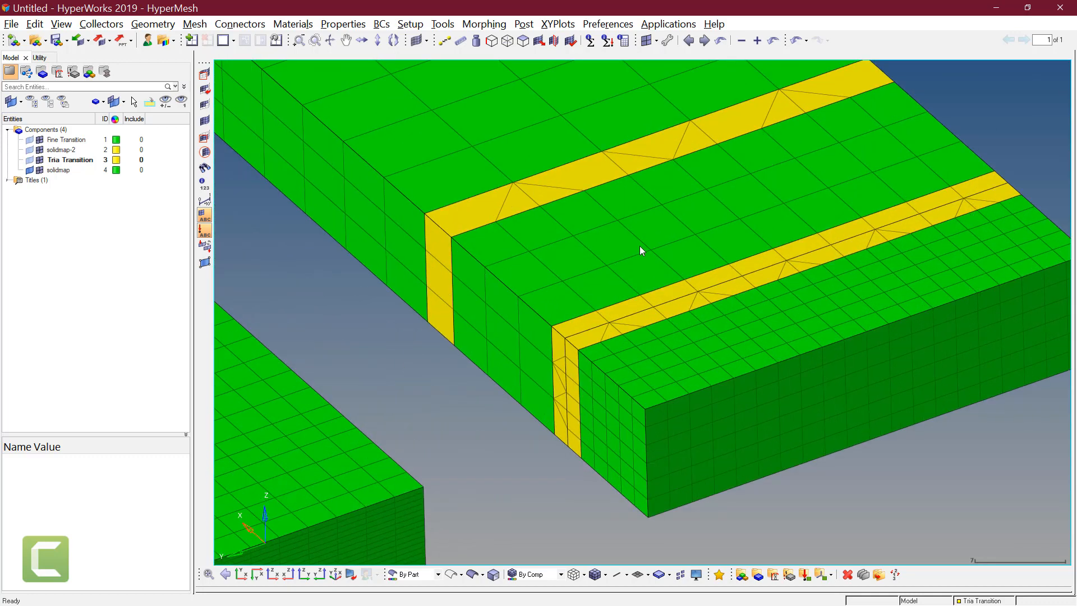
ctrl+right_drag(652, 283, 650, 268)
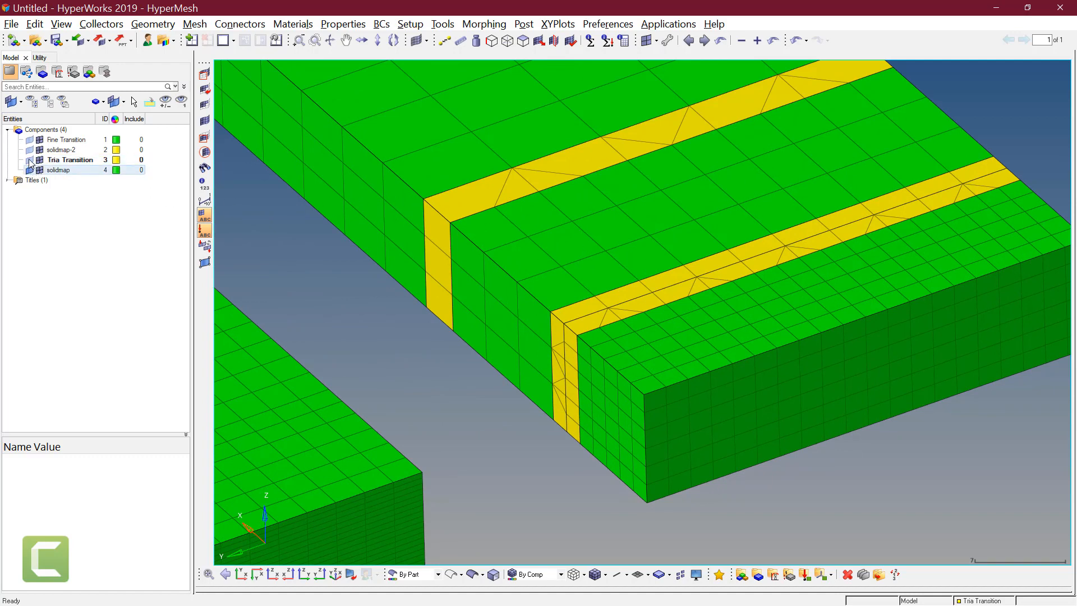
Hide the elements of the Fine Transition and solidmap-2 components and display the Tria Transition geometry
click(39, 141)
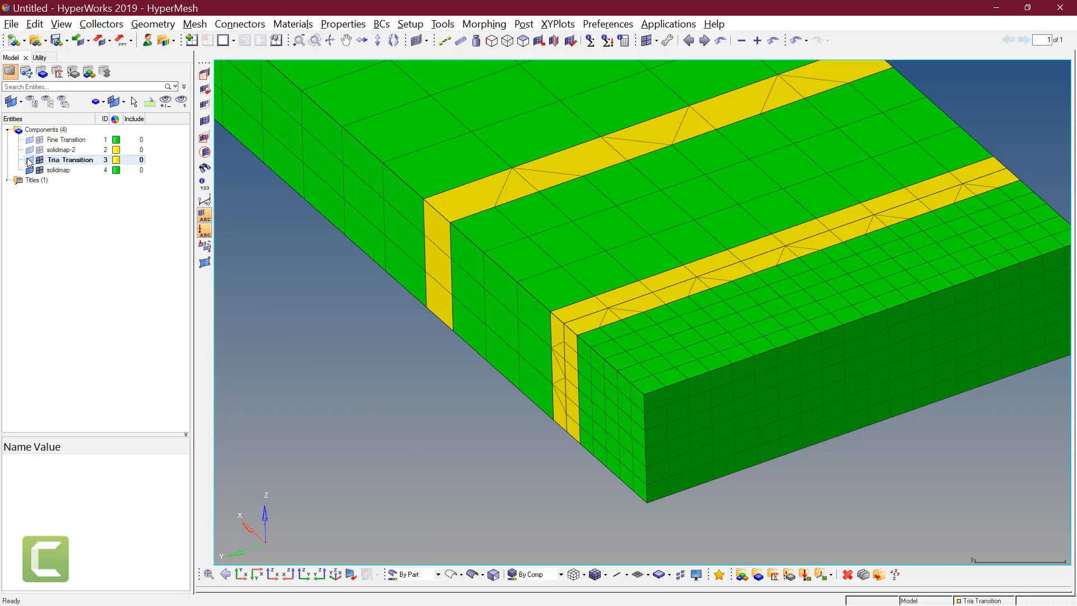
click(29, 160)
scroll(498, 301, down, 3)
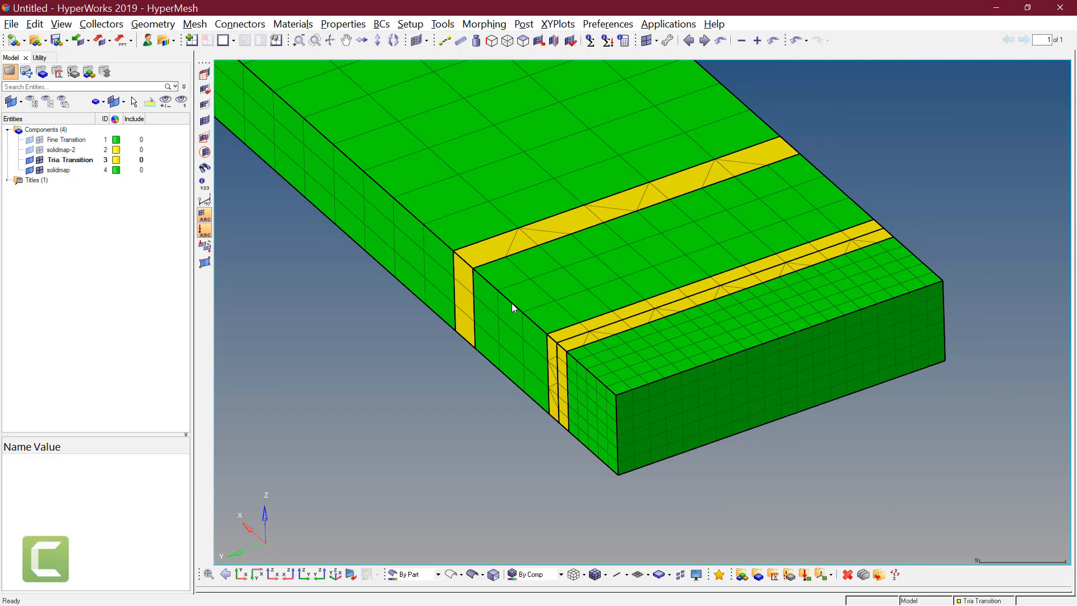
Toggle the element display of the solidmap and Tria Transition components off and on to compare their meshes
click(40, 171)
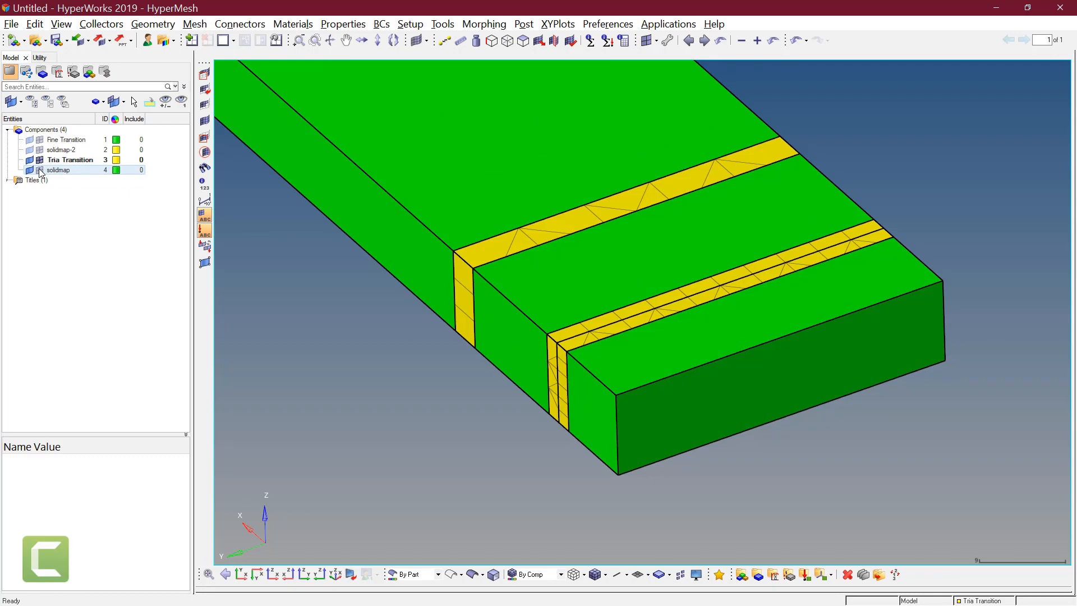
click(40, 170)
click(40, 161)
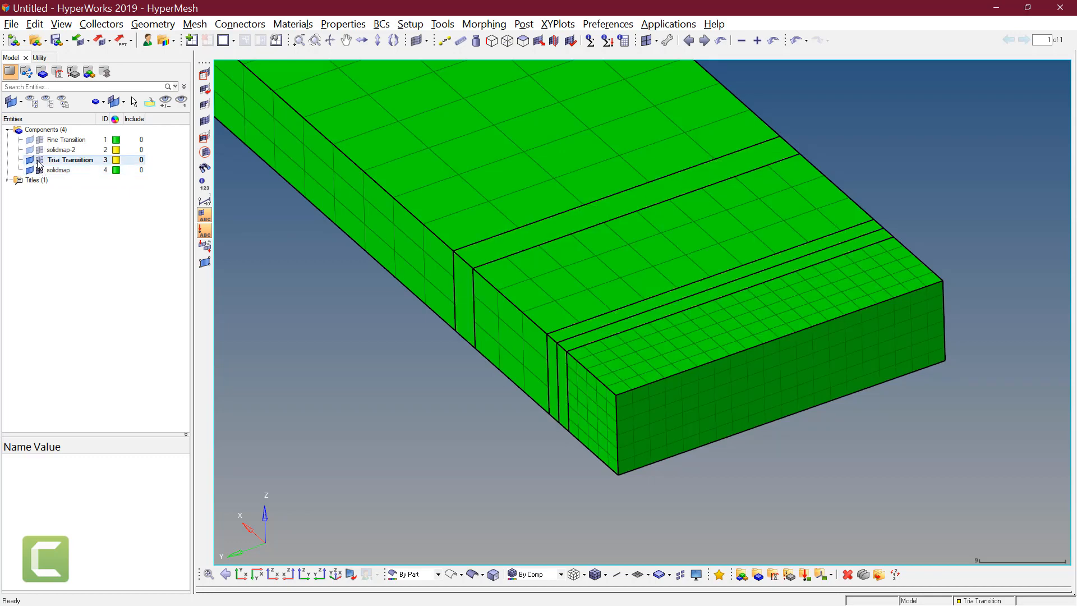
click(40, 161)
click(39, 161)
click(40, 161)
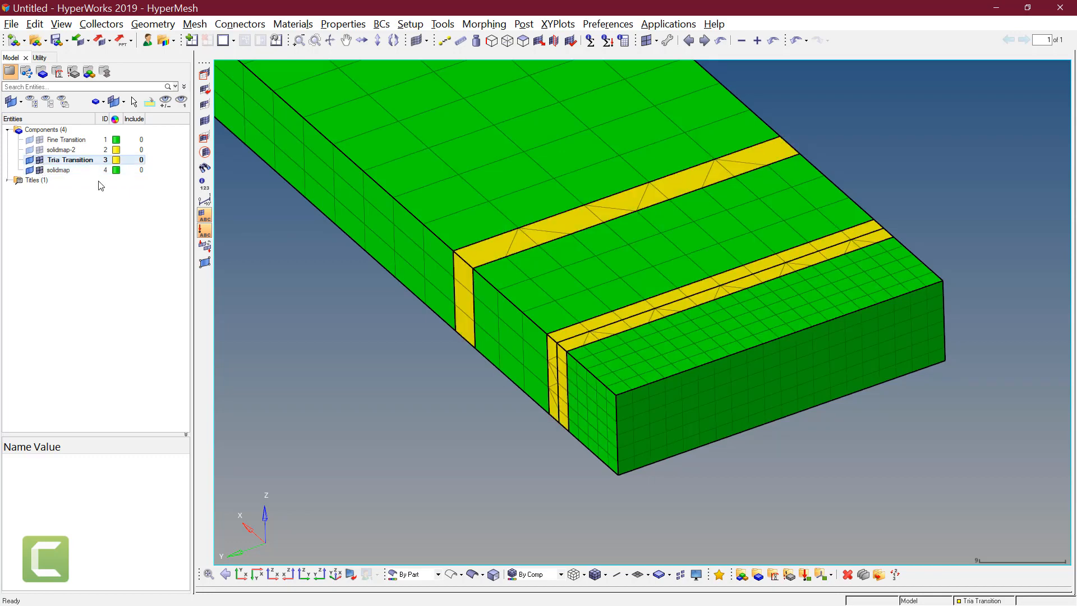
Delete all displayed elements of the tria transition block, leaving only its solid geometry
scroll(553, 338, down, 5)
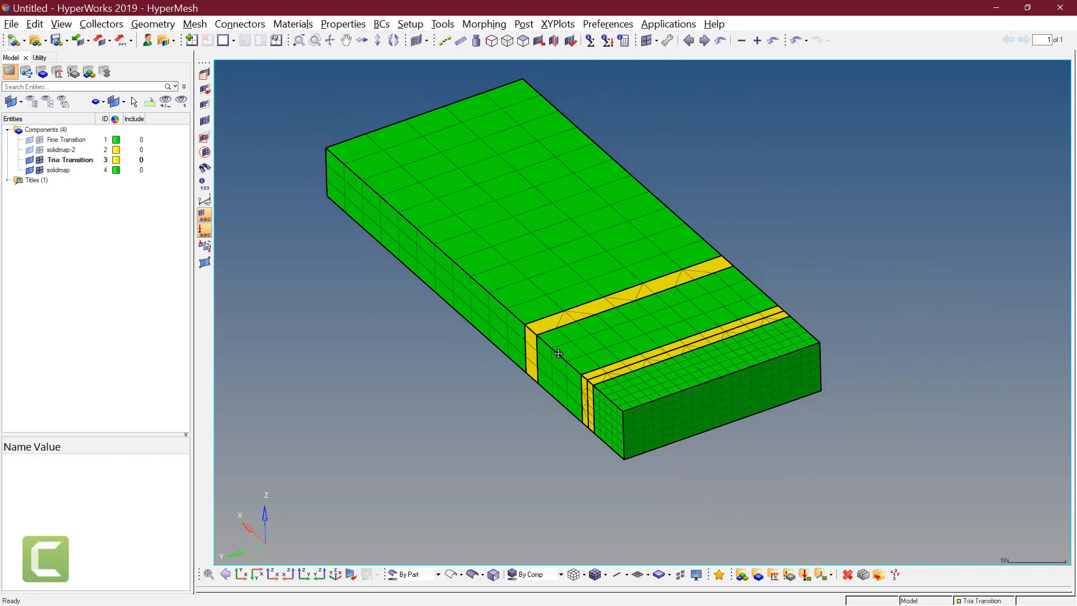
key(F2)
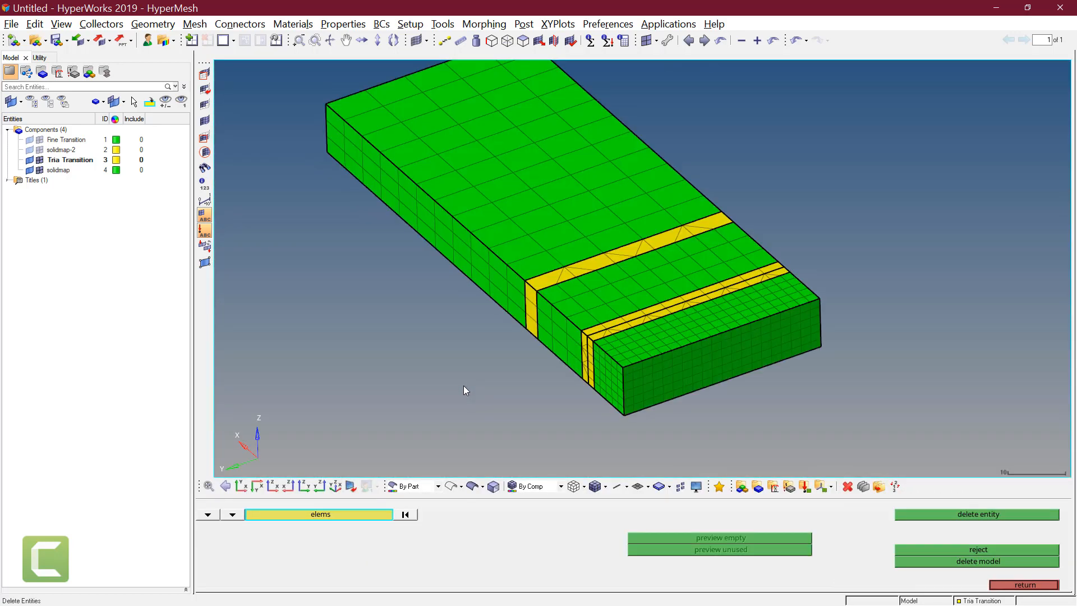
scroll(466, 384, down, 3)
shift+drag(353, 123, 819, 477)
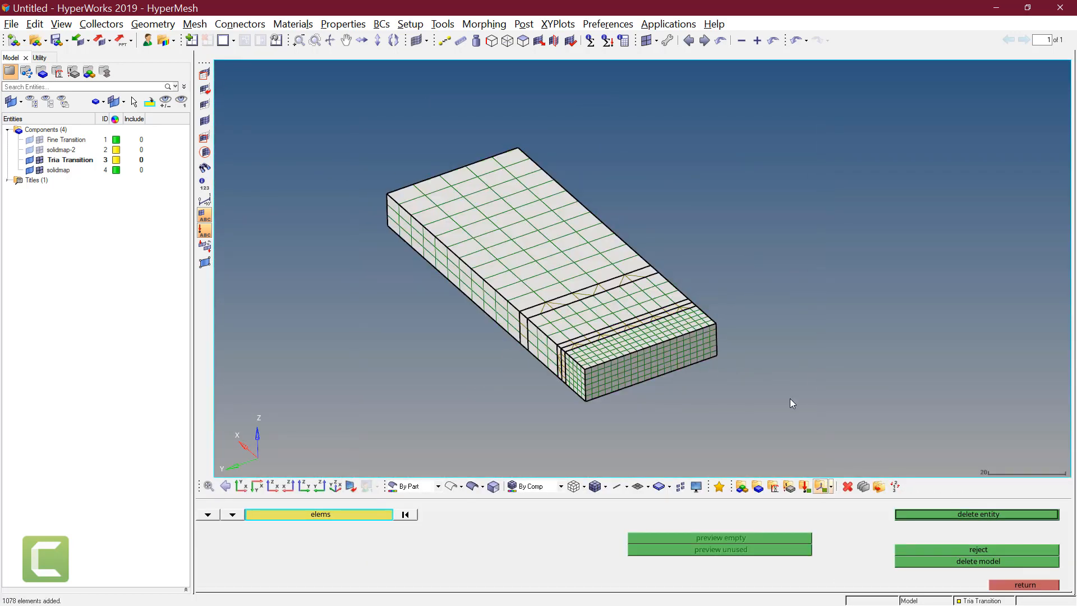
middle_click(789, 398)
scroll(530, 339, up, 3)
ctrl+right_drag(542, 338, 582, 353)
key(Escape)
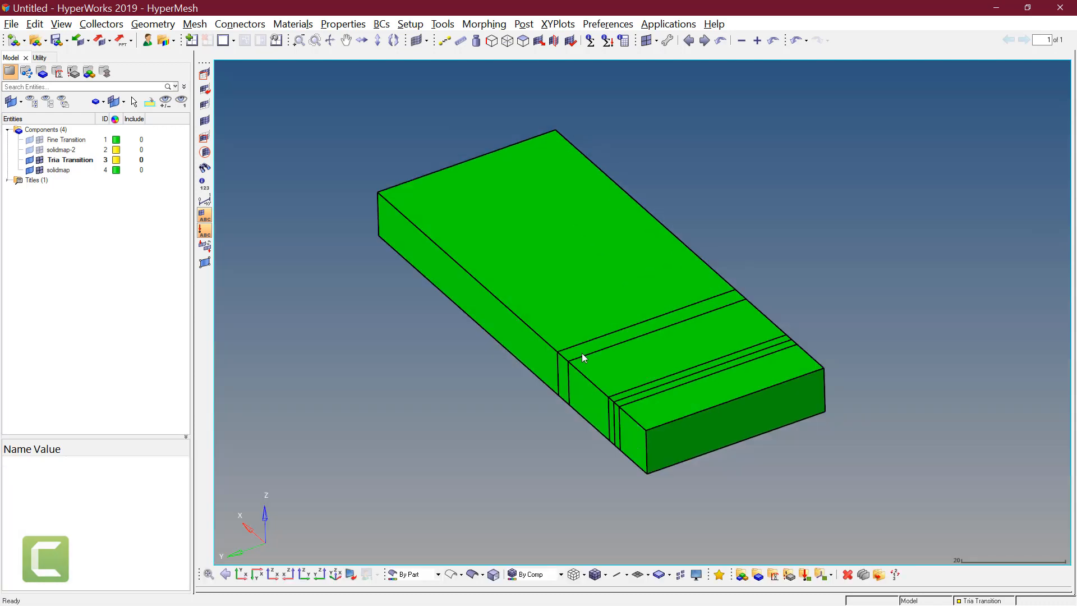
Merge all the partitioned solids of the block into a single solid with Solid Edit
key(m)
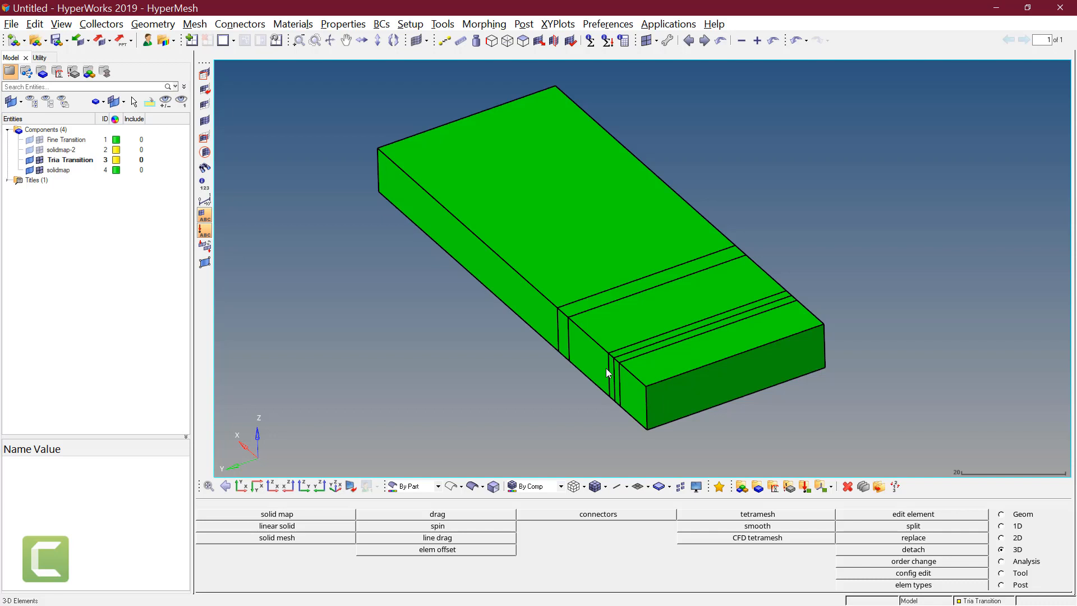
ctrl+drag(789, 340, 771, 348)
scroll(772, 346, up, 5)
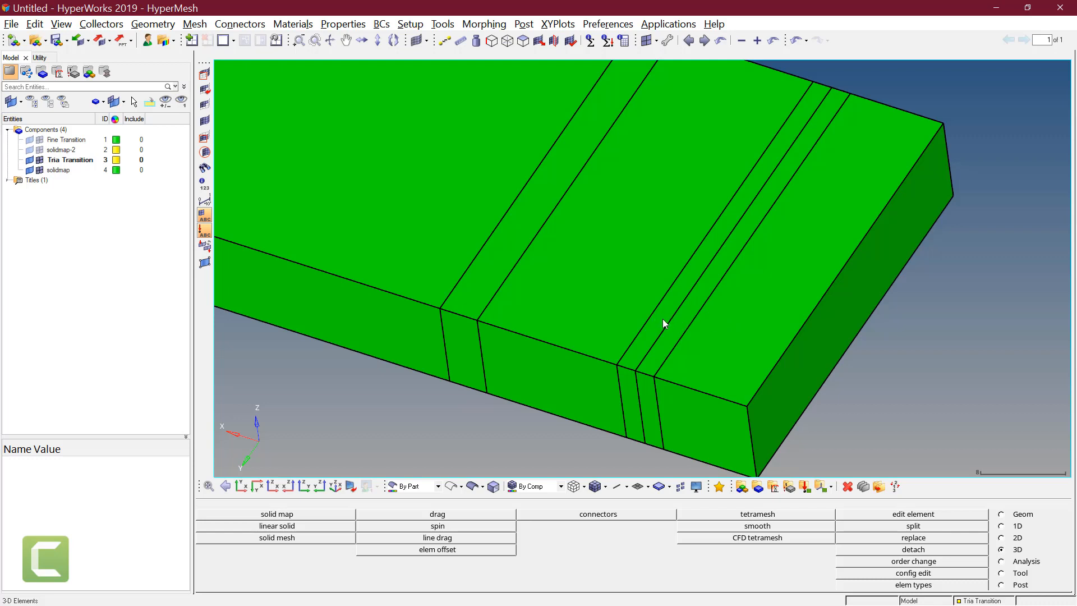
scroll(644, 311, down, 2)
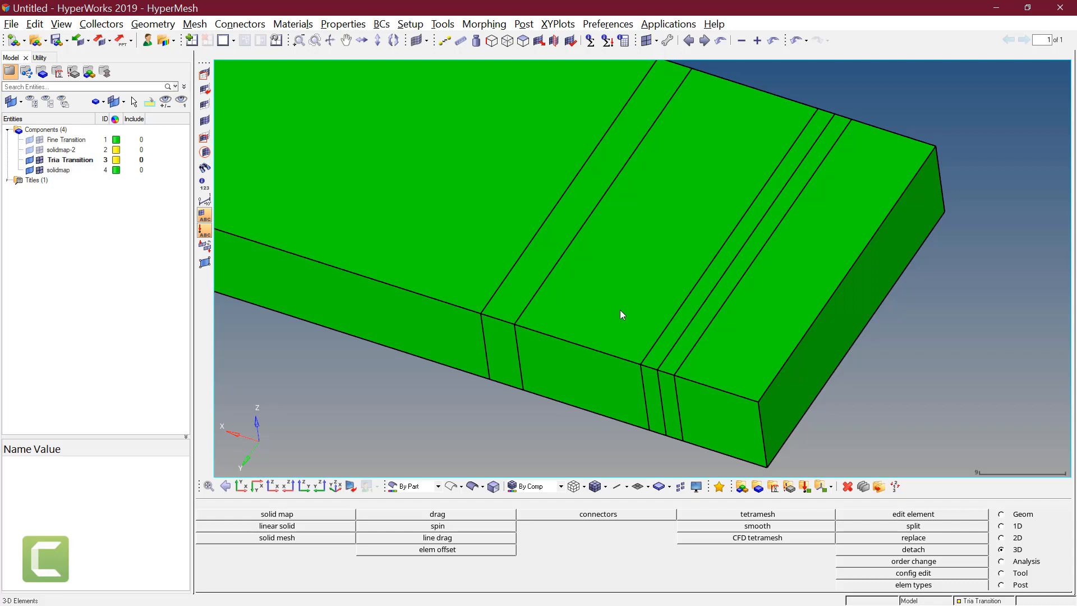
click(1018, 515)
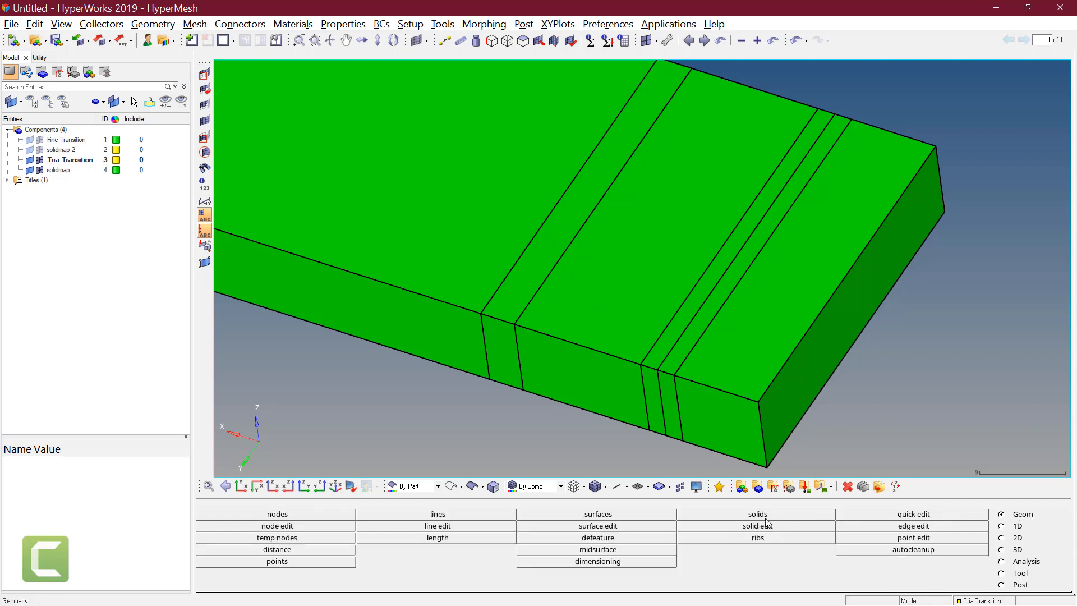
click(766, 525)
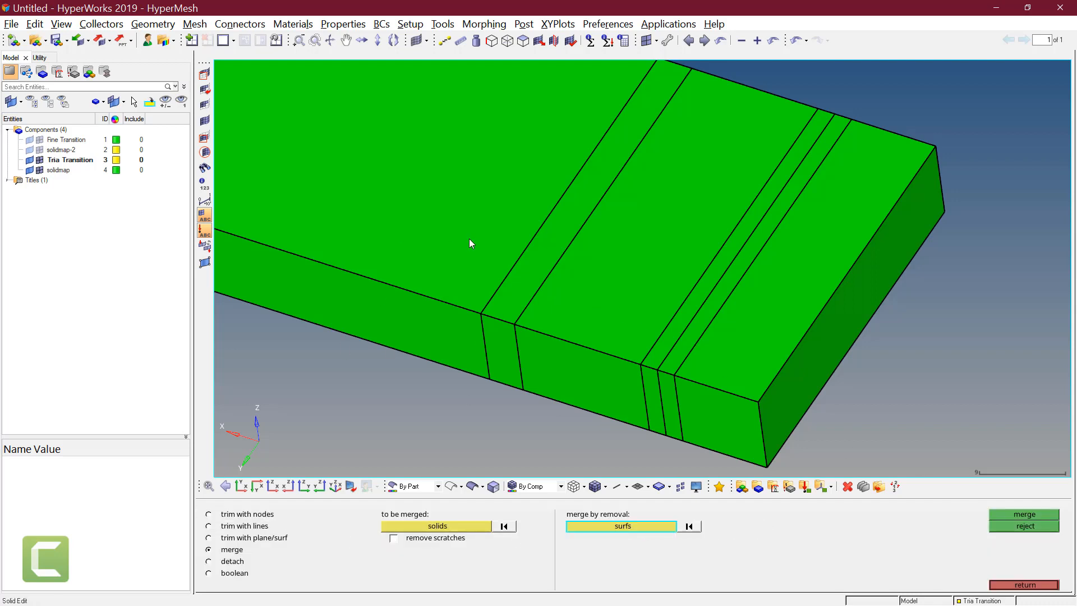
click(457, 523)
shift+drag(431, 217, 877, 460)
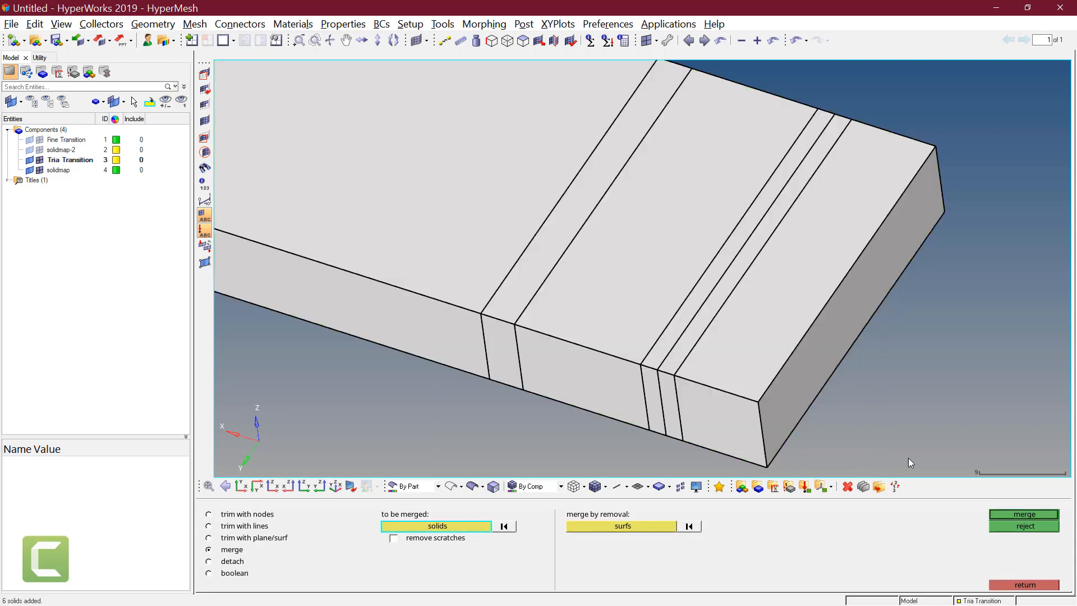
click(1032, 514)
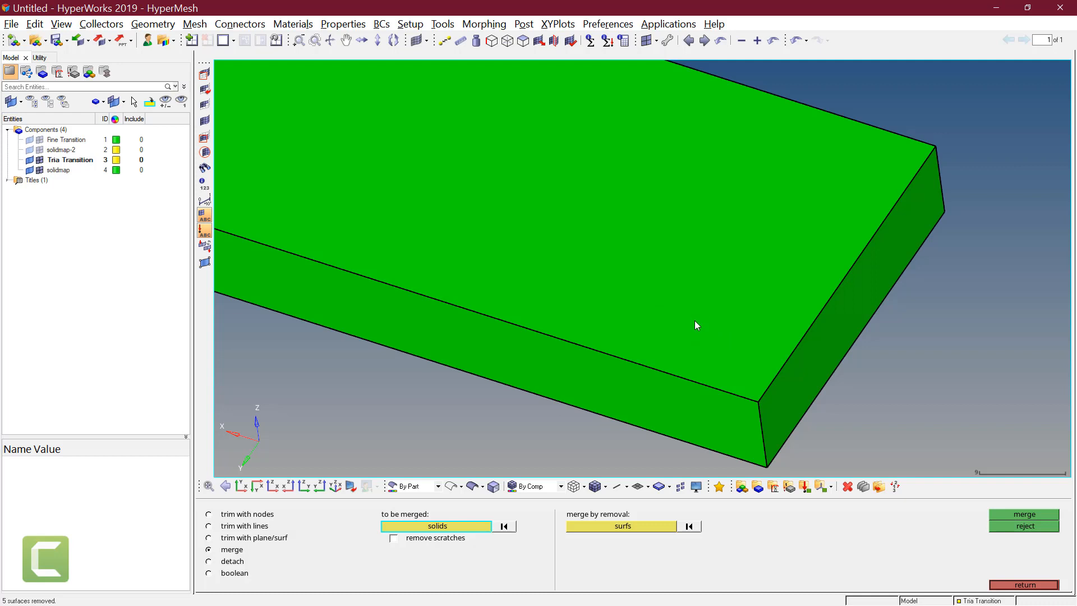
Create a node on the upper corner point of the block's end face as a reference for a plane trim
ctrl+right_drag(707, 363, 697, 329)
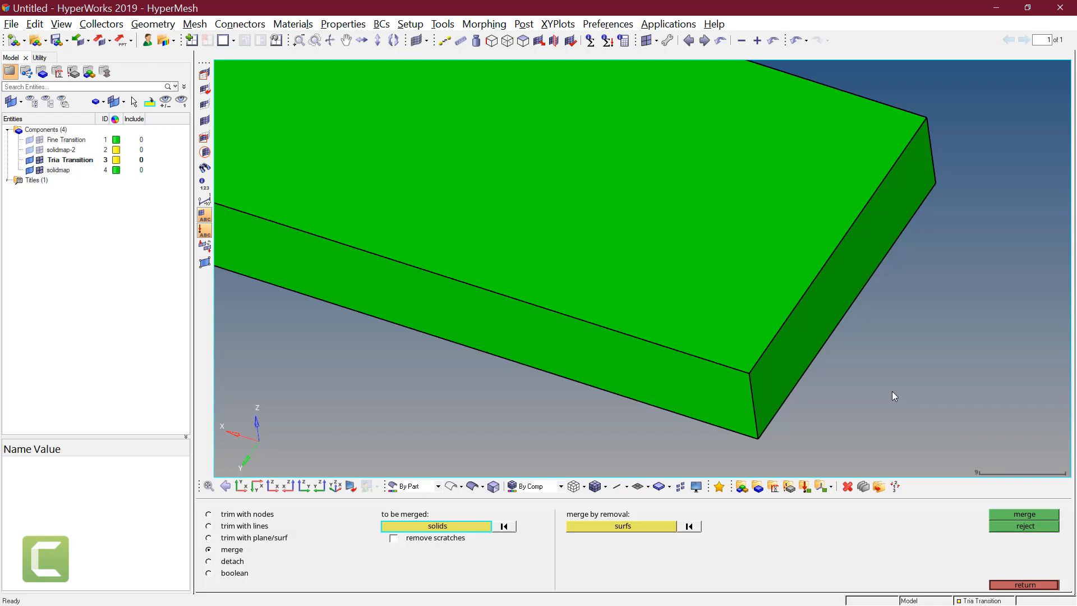
click(221, 538)
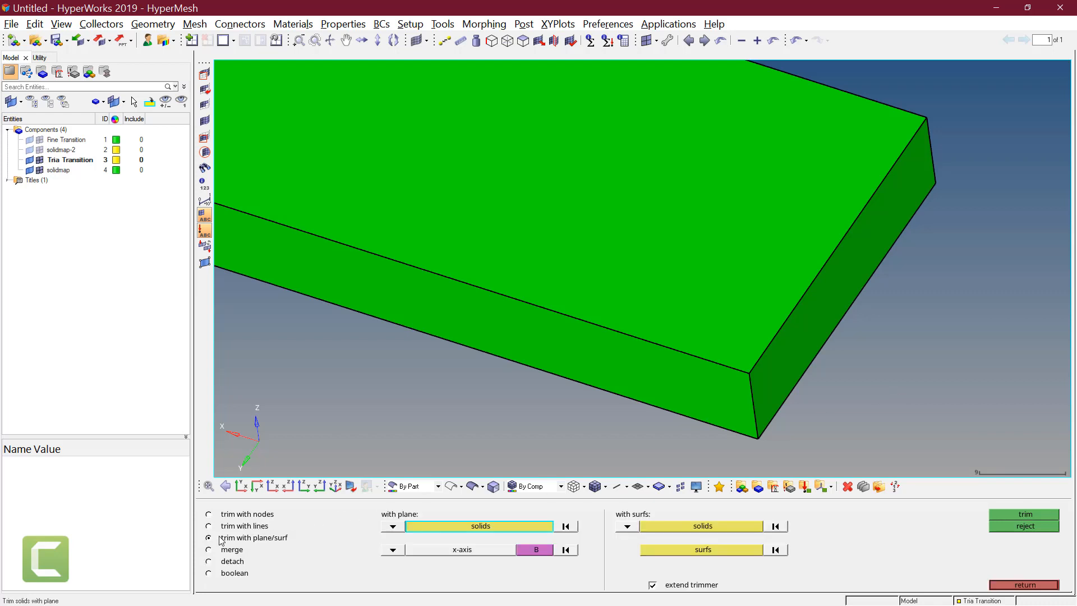
click(531, 549)
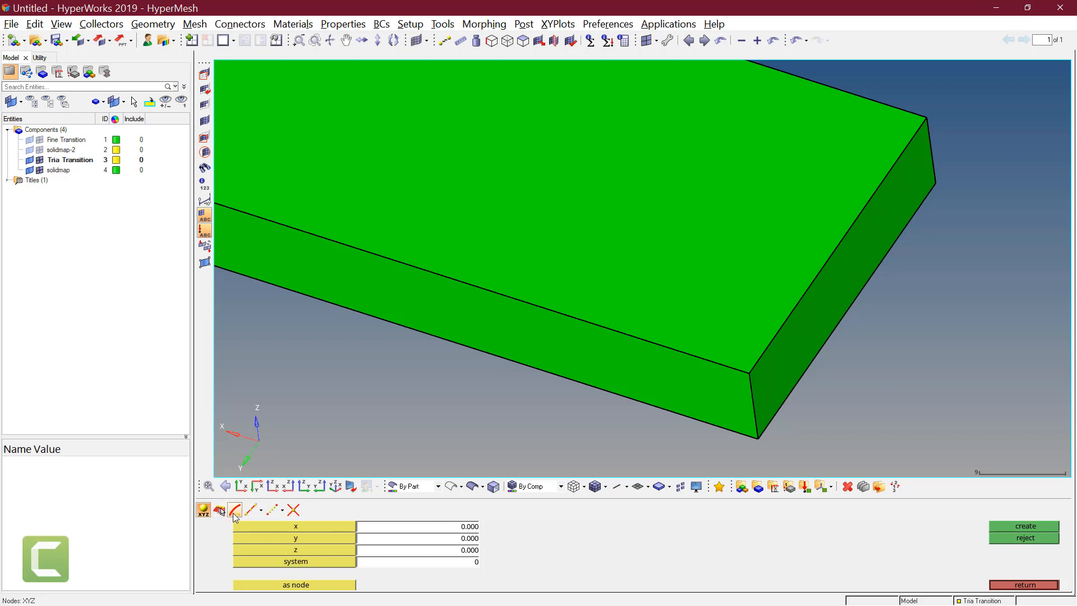
click(220, 510)
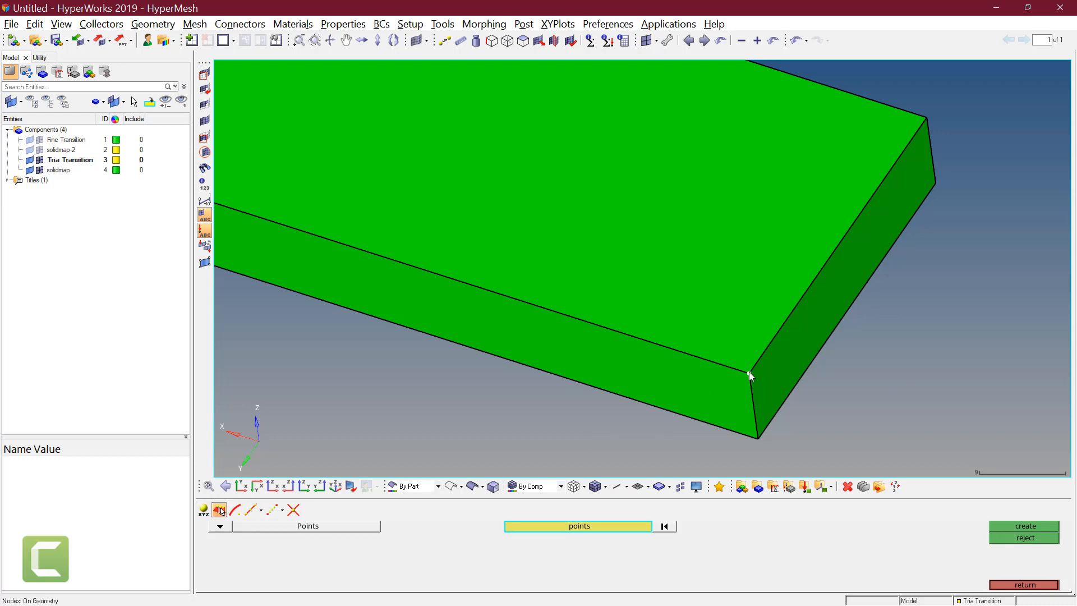
click(1016, 526)
key(Escape)
Translate the corner node by 10 in the positive x-axis direction along the block's upper edge
key(shift+F4)
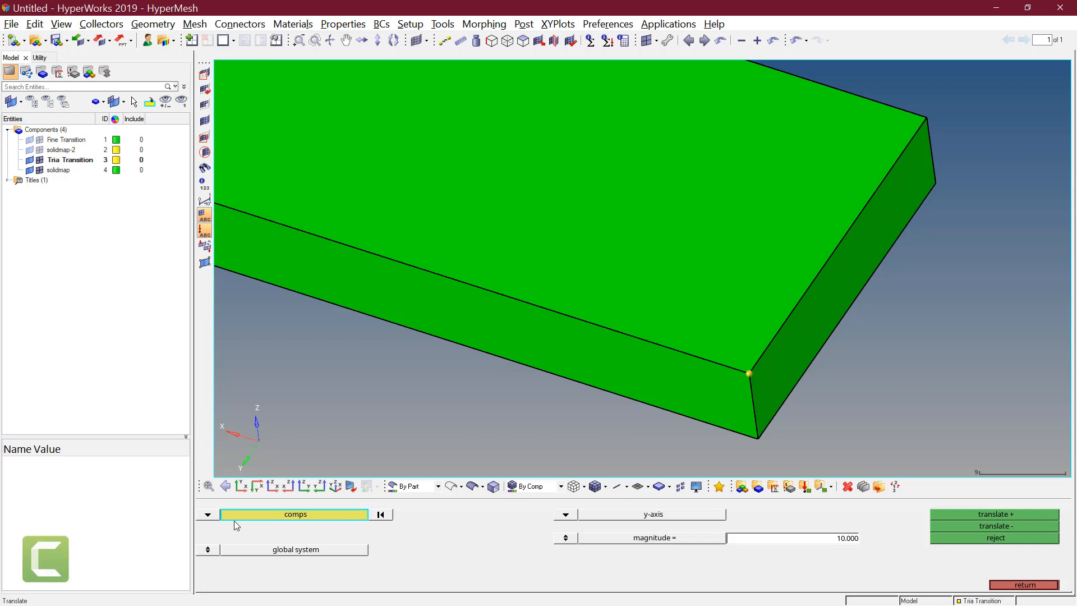
click(207, 516)
click(308, 523)
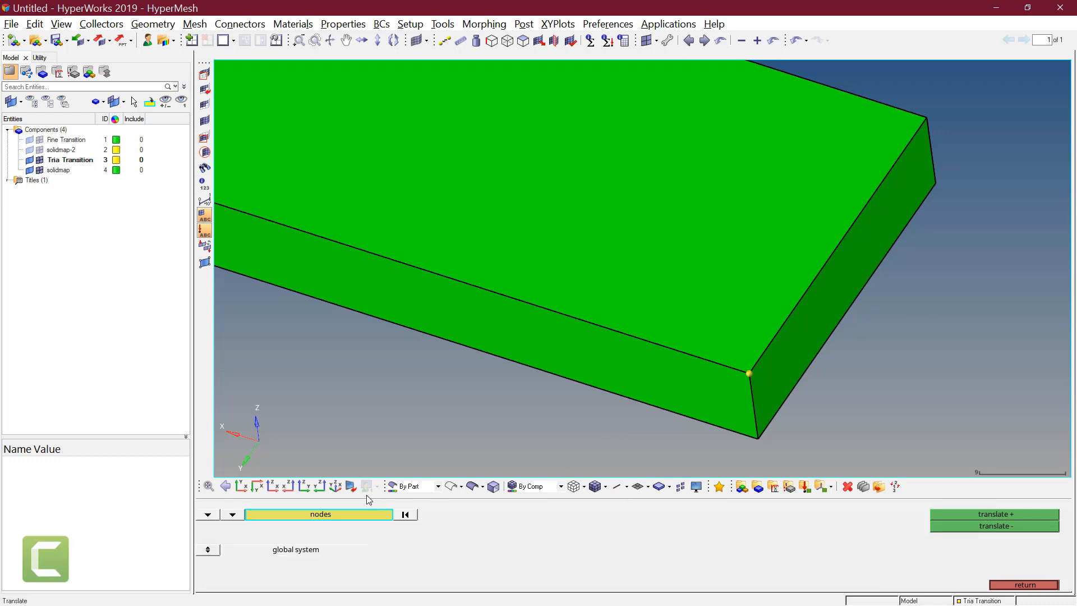
click(749, 372)
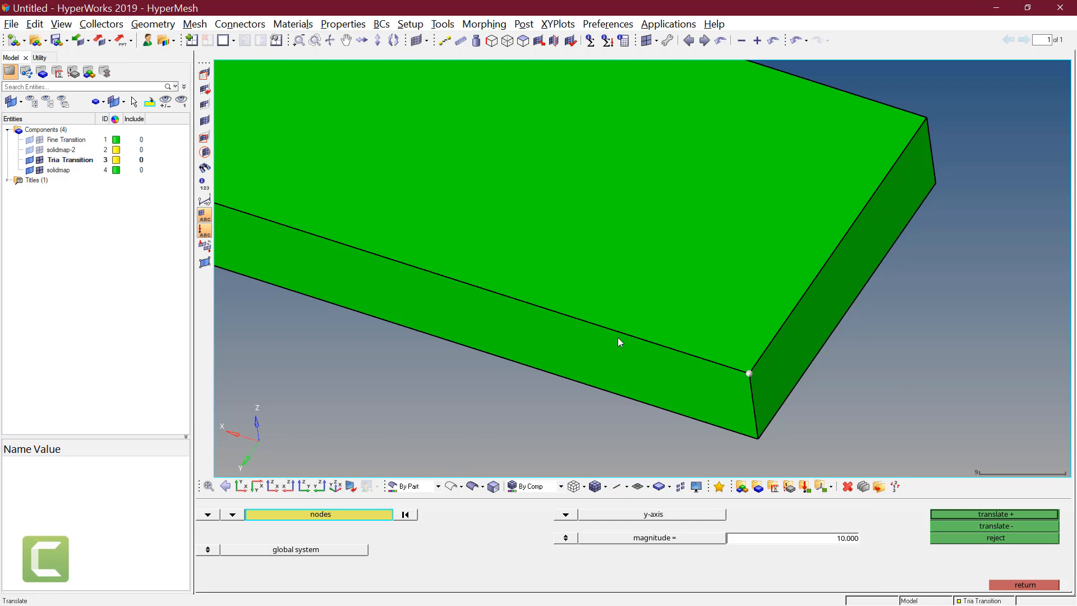
click(824, 538)
click(565, 514)
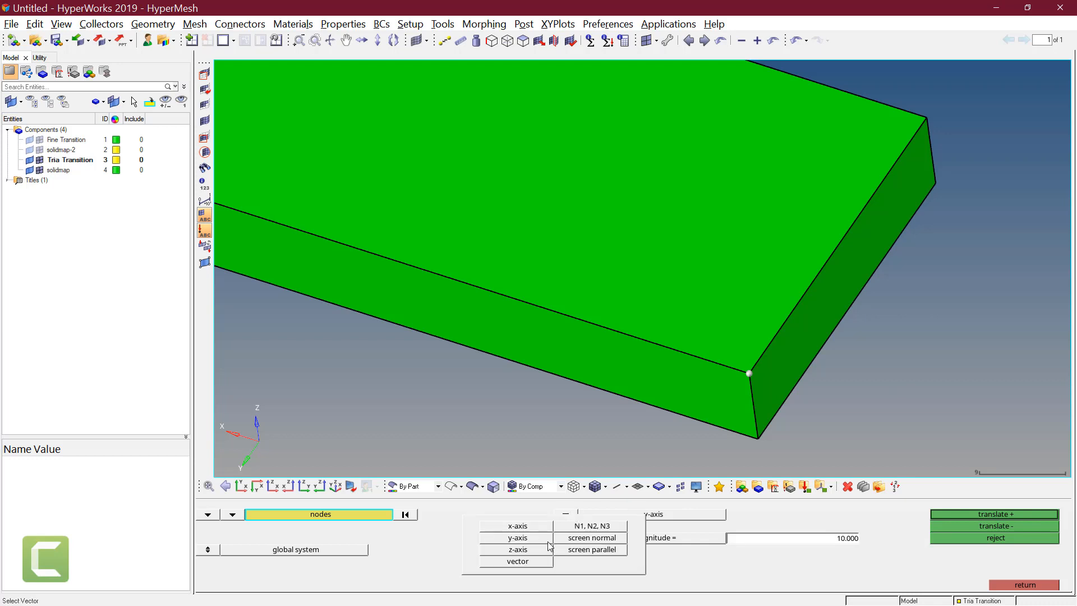
click(530, 528)
click(962, 513)
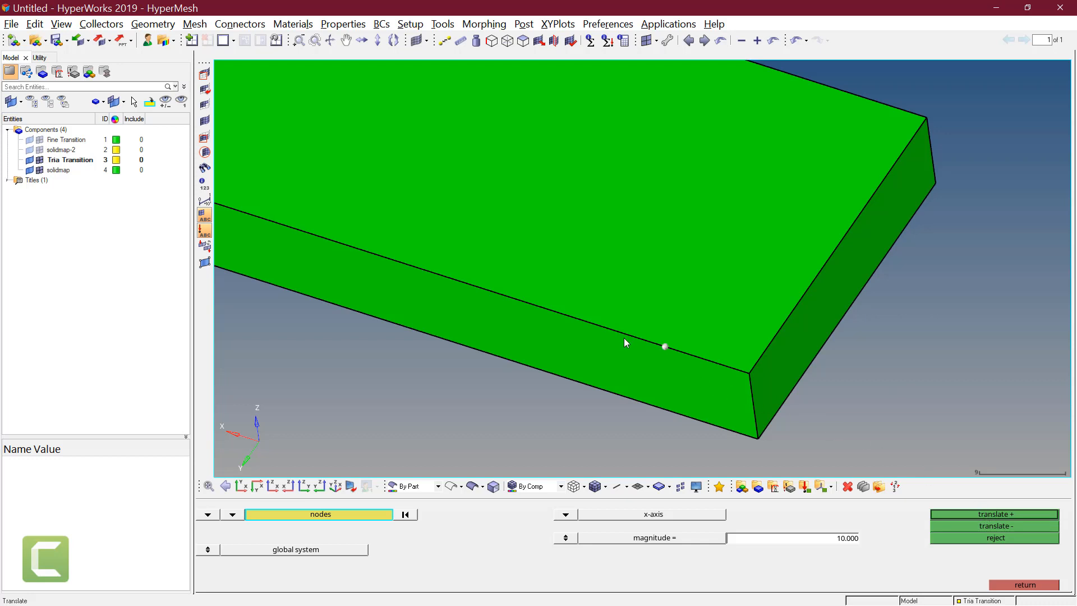
Duplicate the translated node and move the copy 2 in the positive x-axis direction along the upper edge
click(819, 539)
text(2)
key(Return)
scroll(703, 373, up, 3)
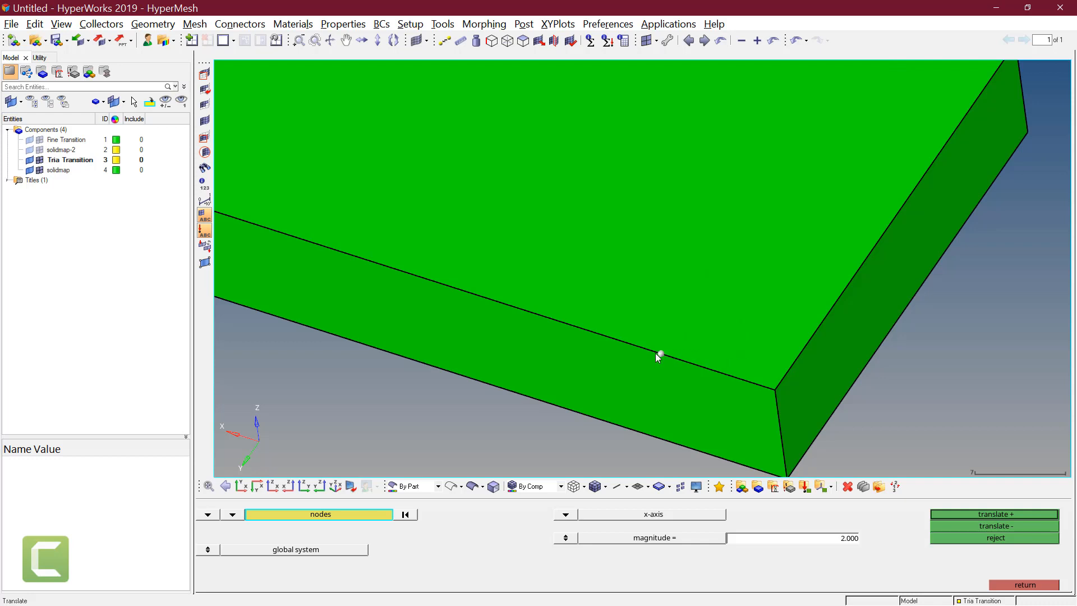
click(346, 514)
click(561, 549)
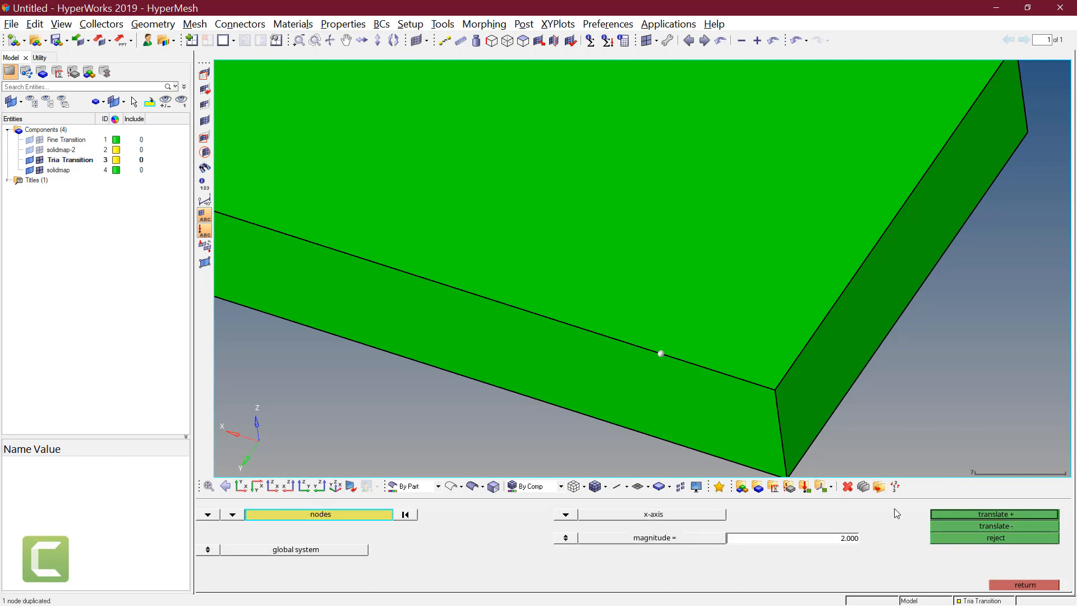
click(972, 514)
Duplicate the second node and translate this copy a further 2 along the positive x-axis
click(321, 515)
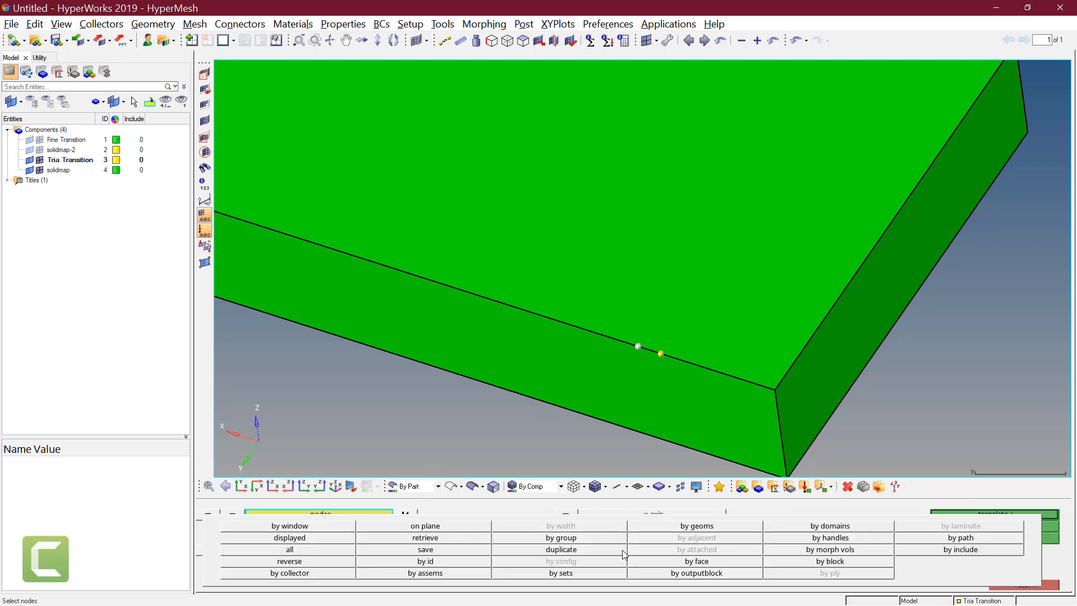
click(561, 549)
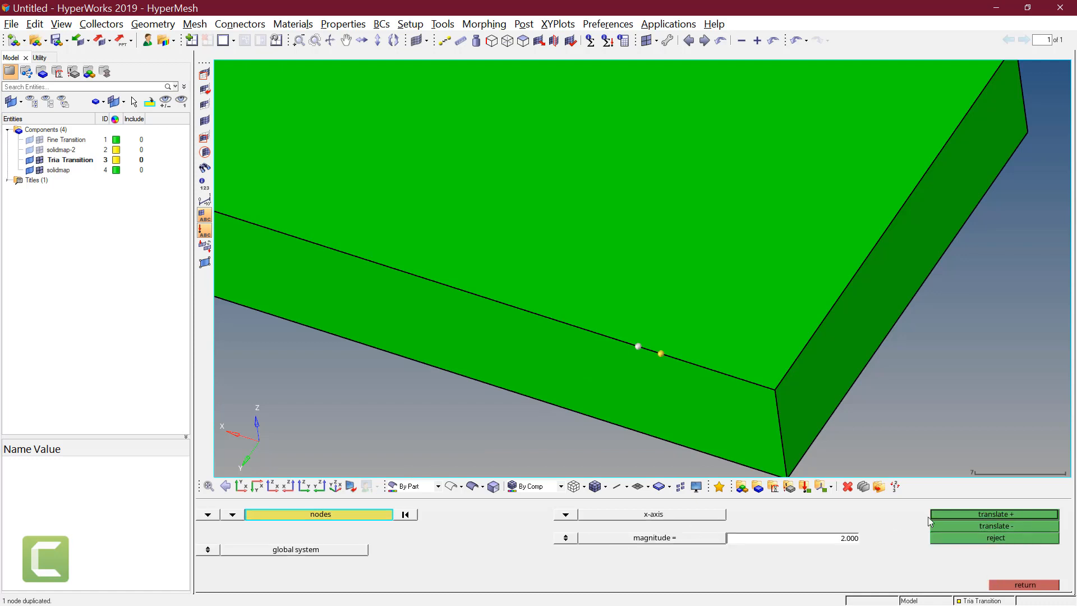
click(982, 514)
key(Escape)
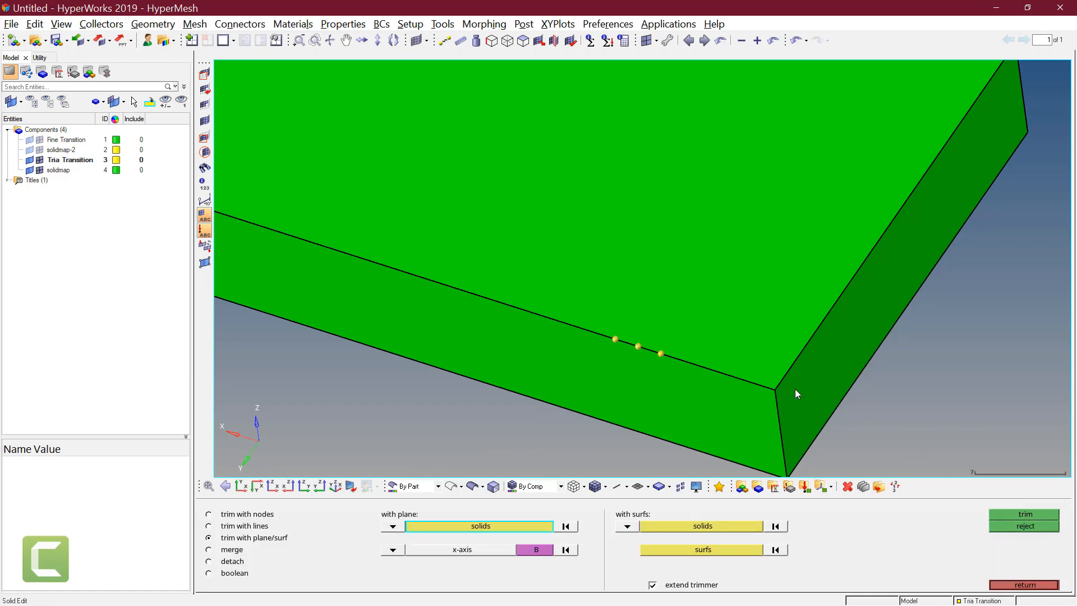
key(Escape)
Trim the block solid with an x-axis plane based at the node nearest the end face
scroll(766, 355, down, 2)
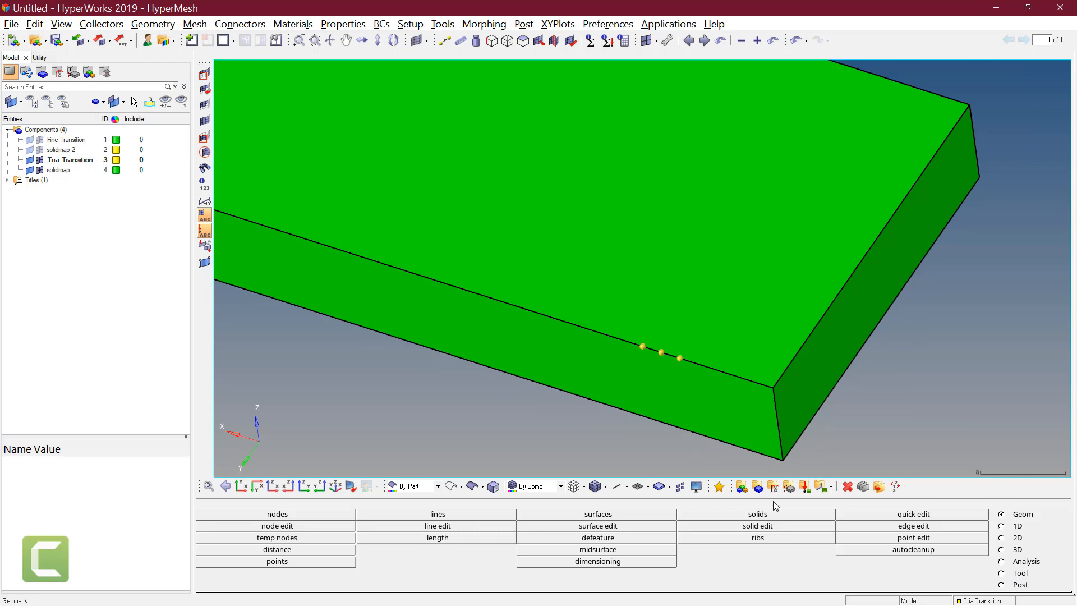
click(773, 527)
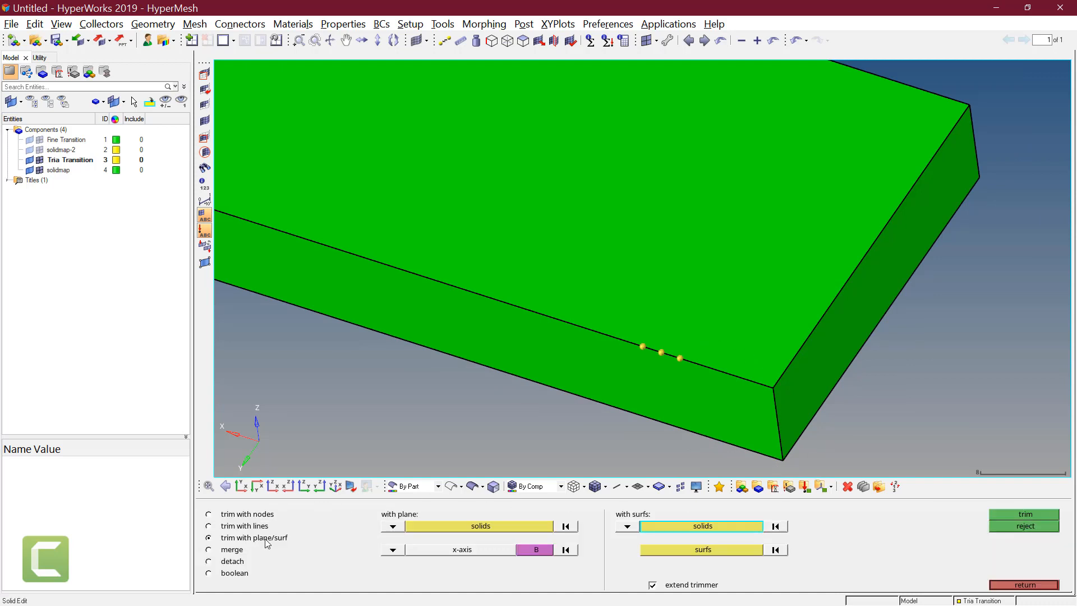
click(476, 526)
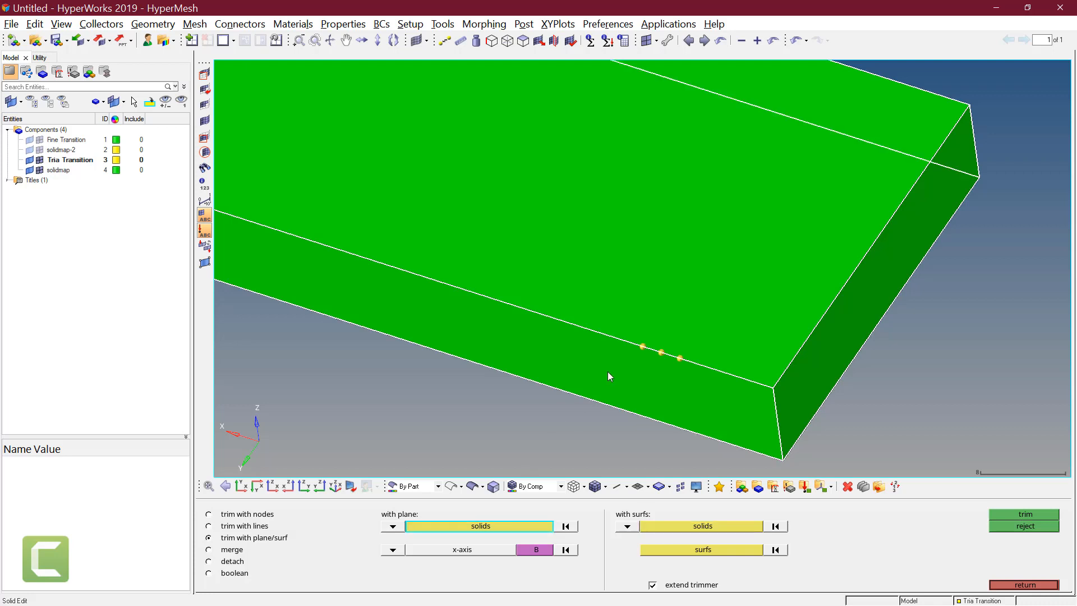
click(608, 372)
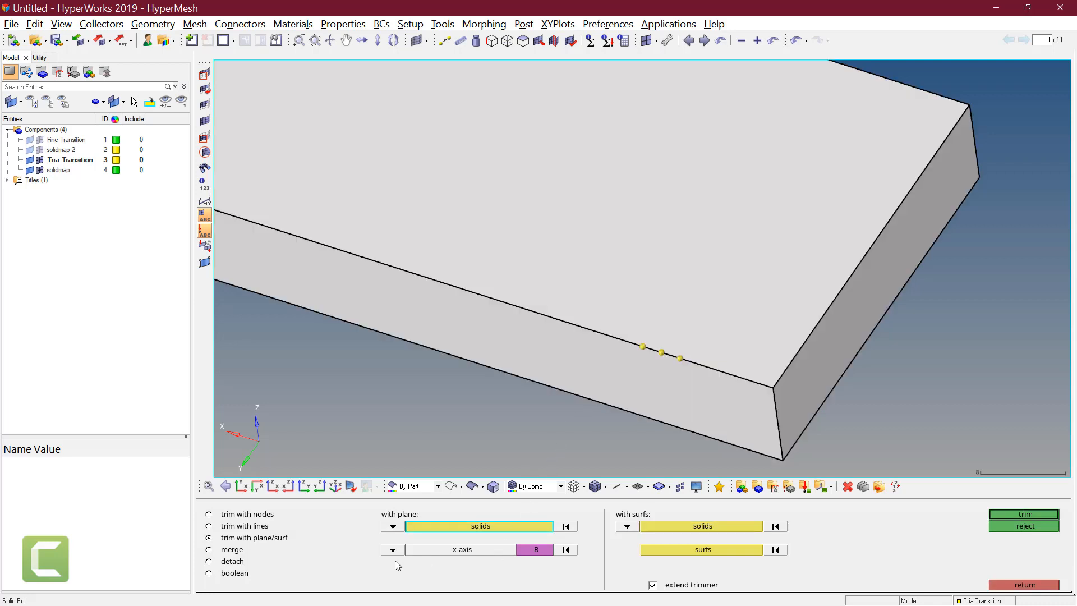
click(534, 550)
click(679, 357)
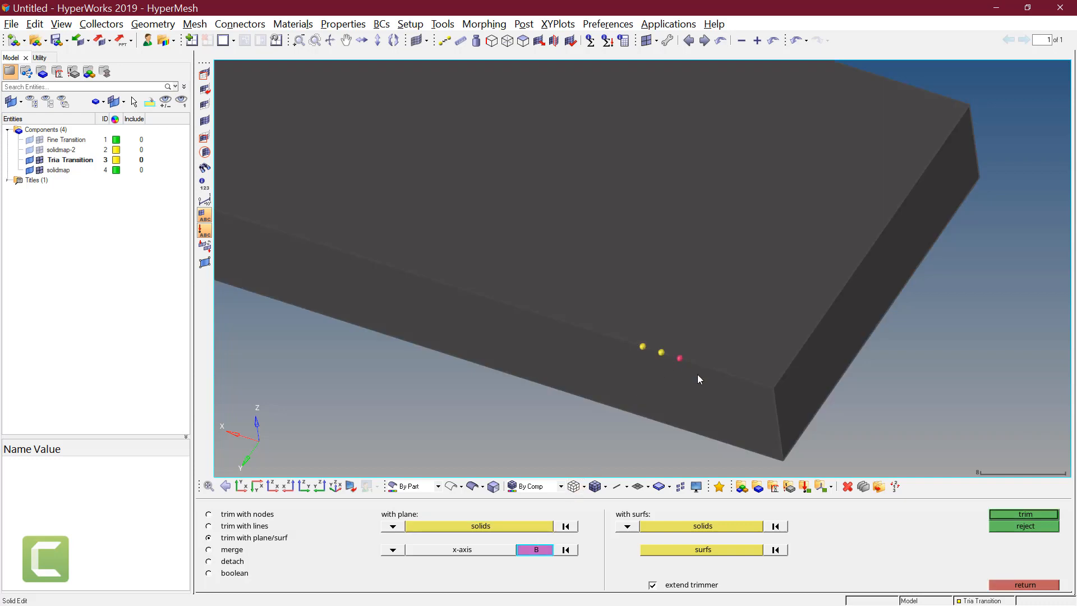
middle_click(696, 373)
Trim the remaining large solid with an x-axis plane through the middle node
click(586, 355)
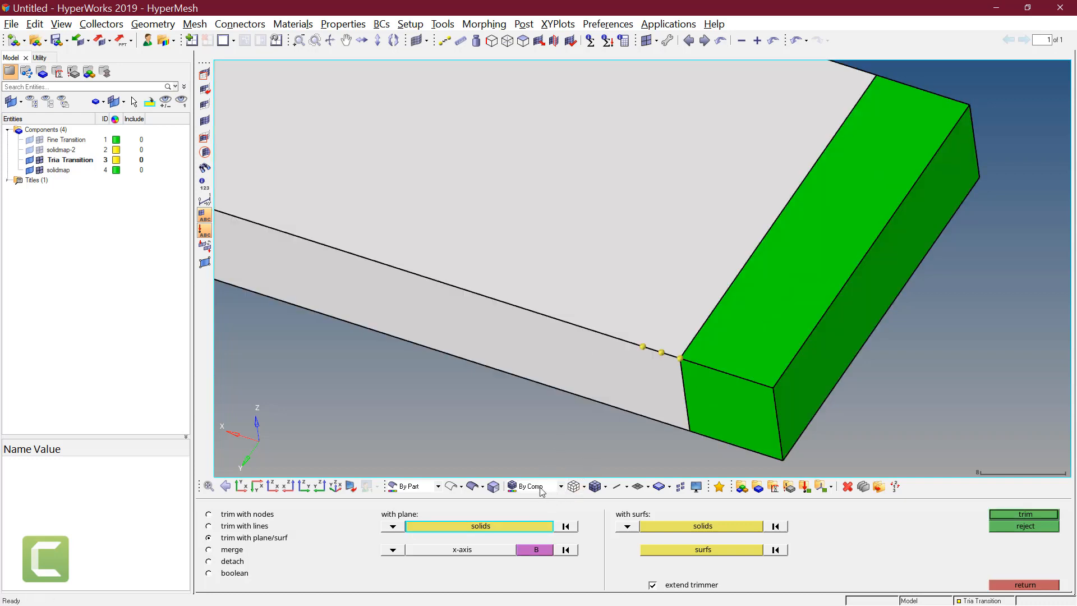
click(539, 548)
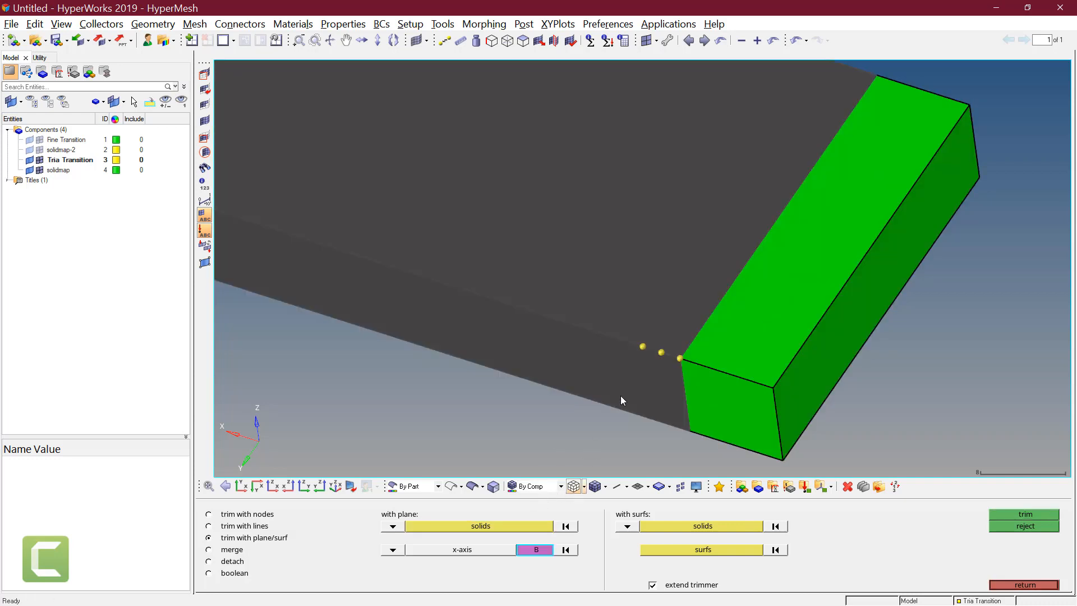
click(660, 354)
middle_click(660, 355)
Trim the remaining large solid with an x-axis plane through the node farthest from the end face
click(584, 367)
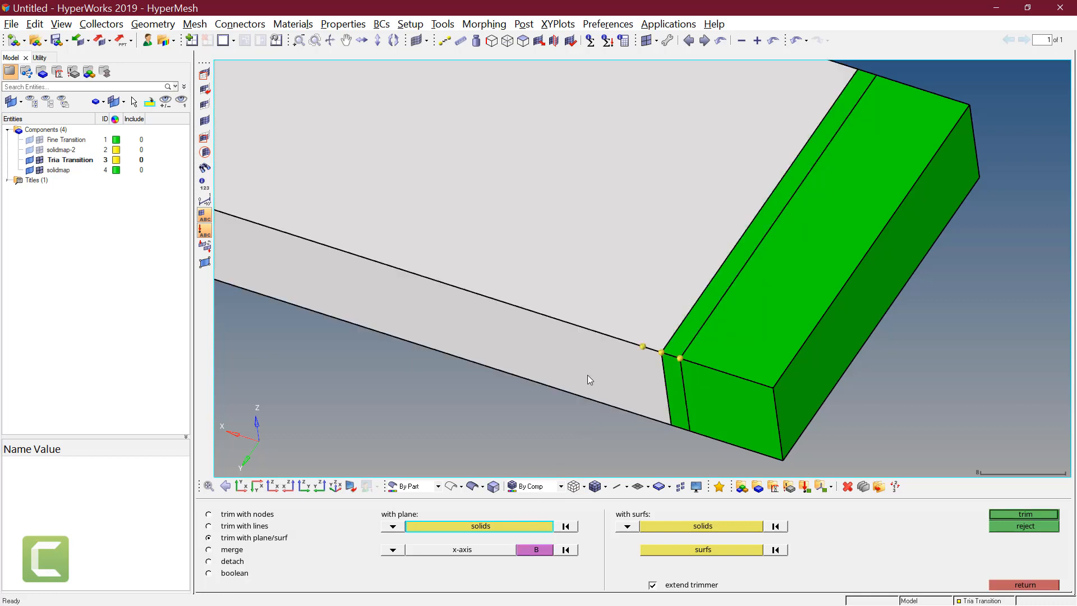
click(538, 549)
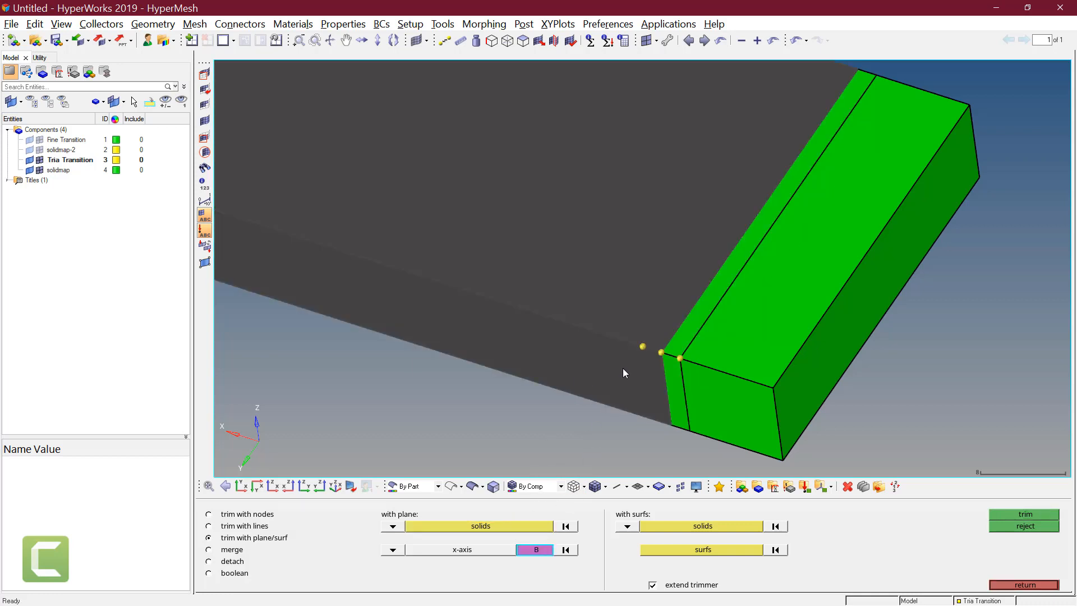
click(600, 332)
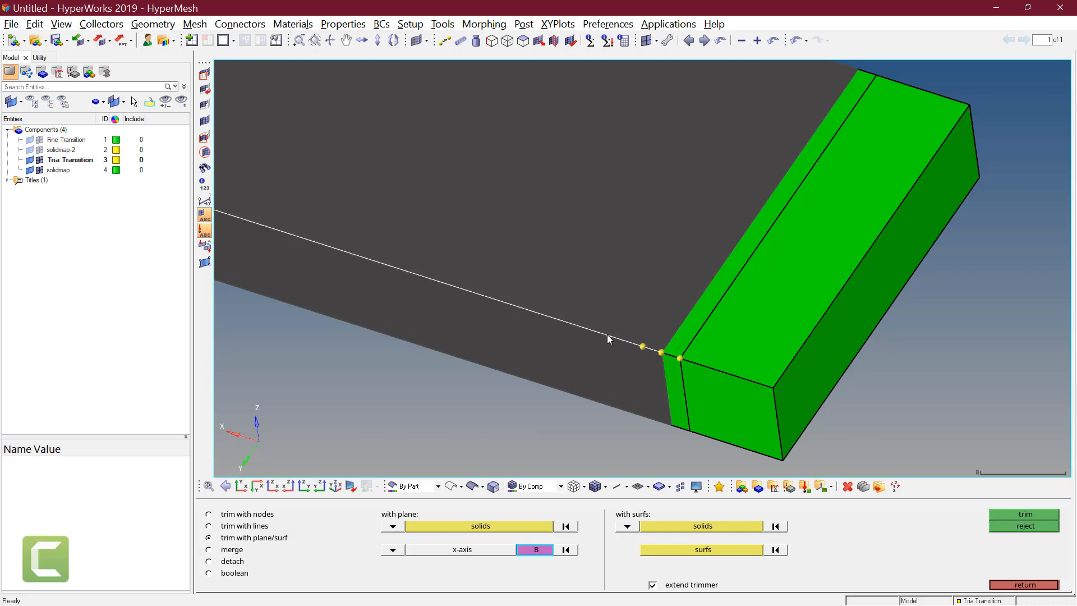
click(616, 338)
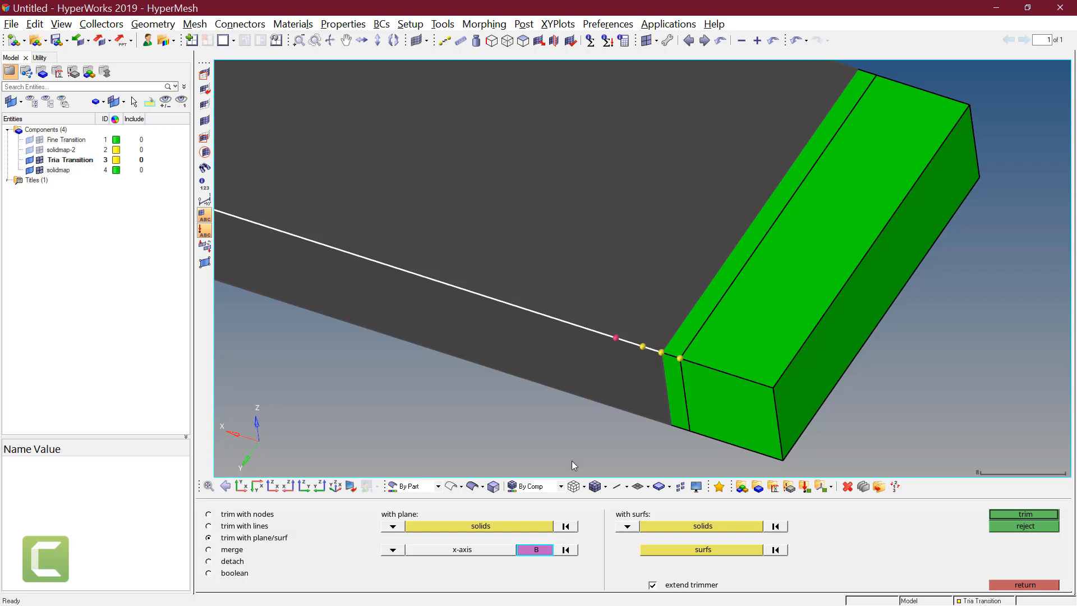
click(565, 550)
click(643, 346)
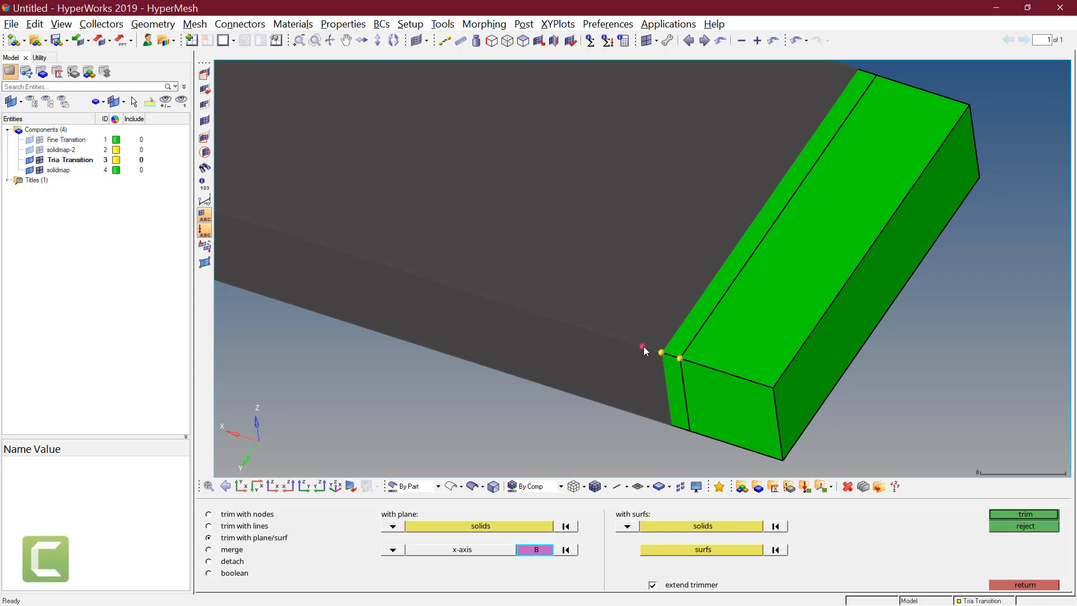
click(1019, 514)
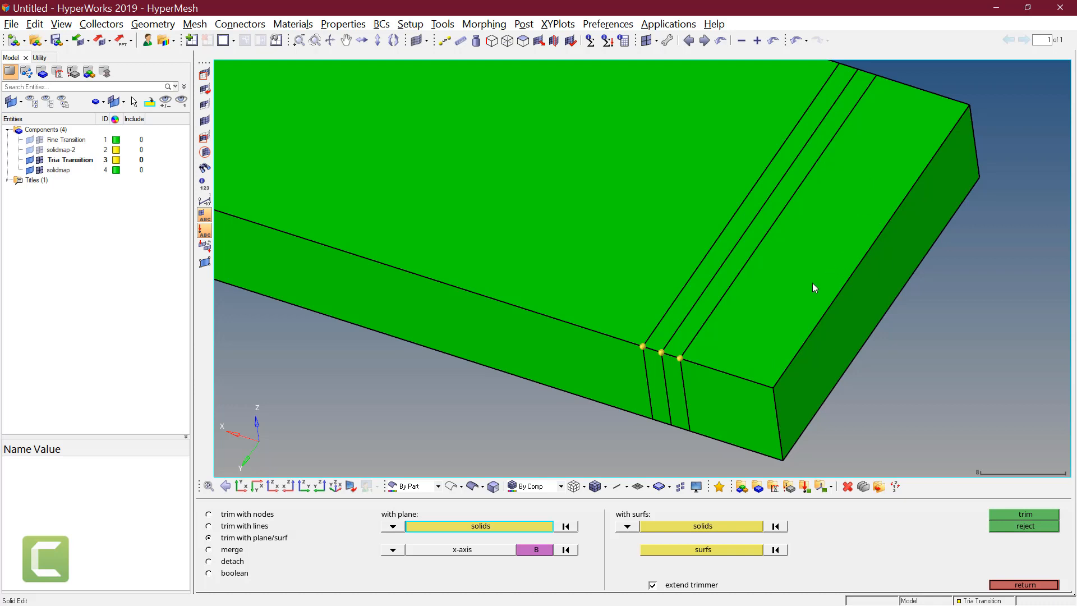
Mesh the top surface of the wide end strip with mixed elements at size 2 and accept the mesh
ctrl+scroll(797, 294, down, 2)
ctrl+right_drag(773, 291, 757, 290)
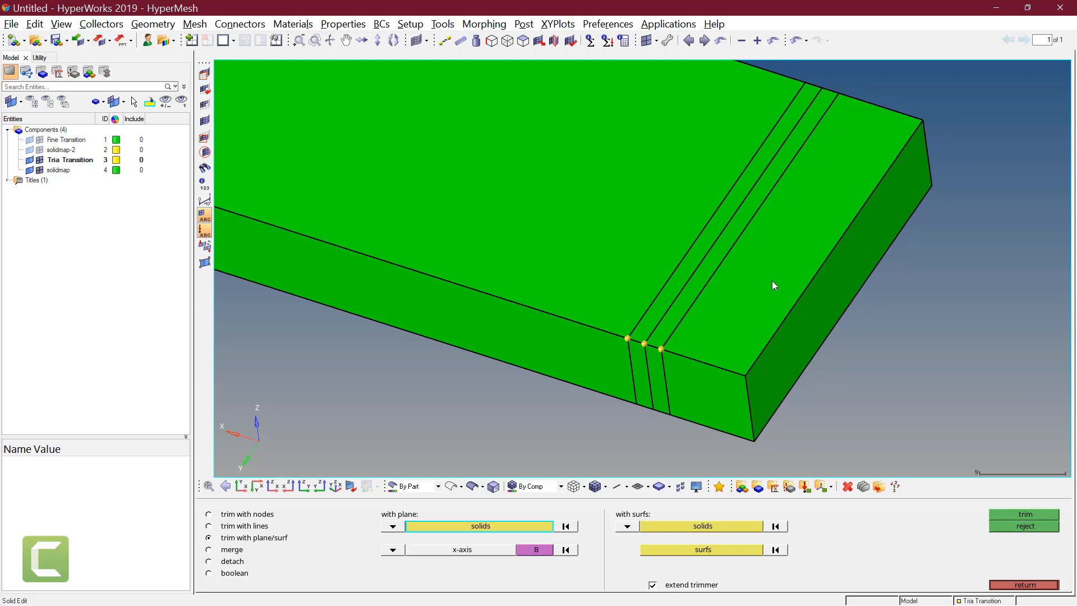
key(F12)
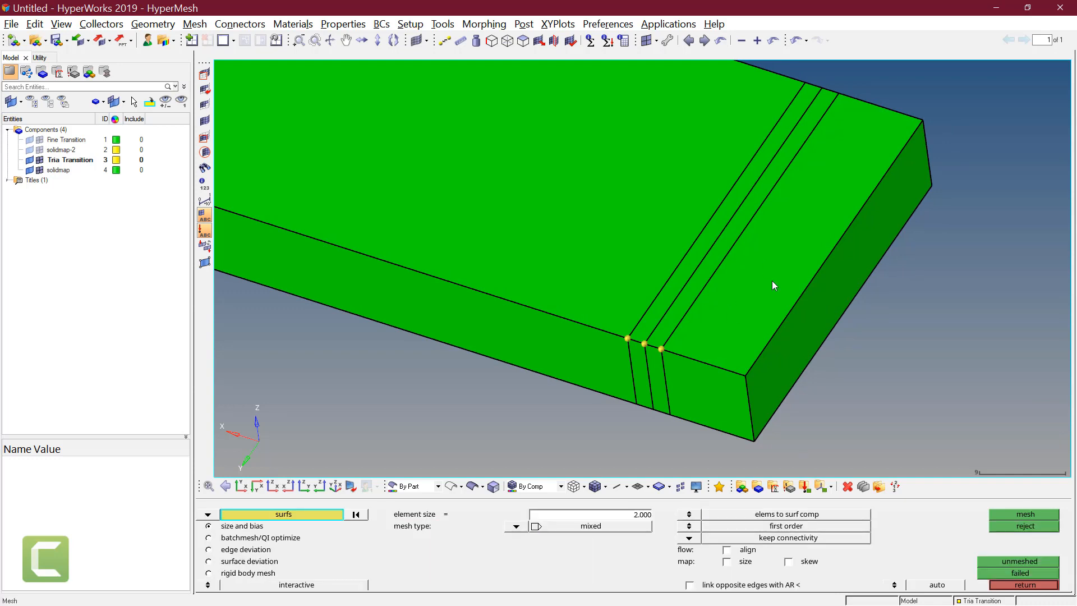
click(772, 280)
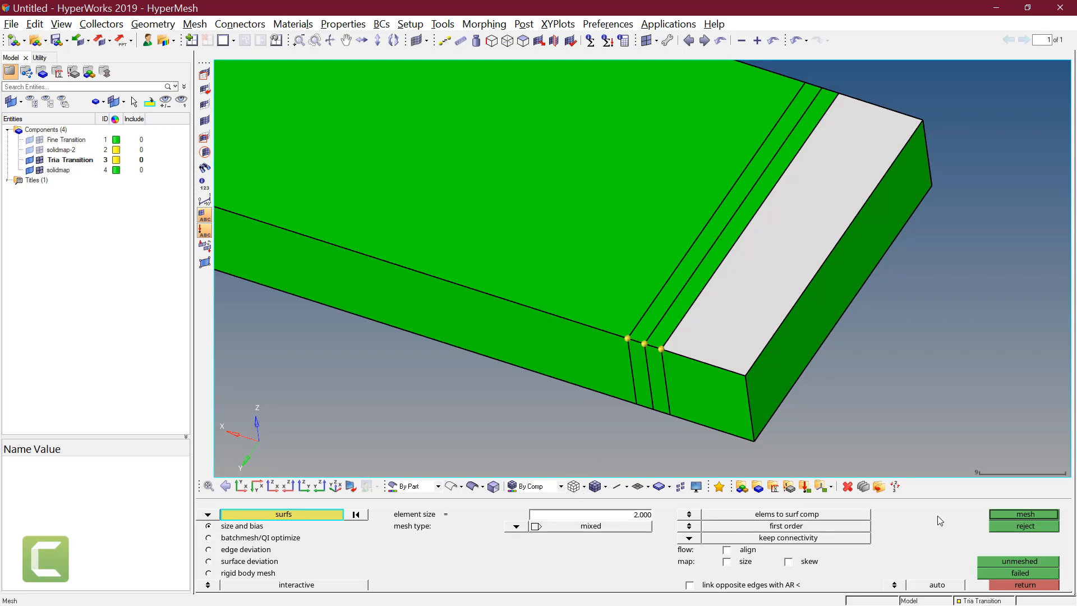
click(1039, 515)
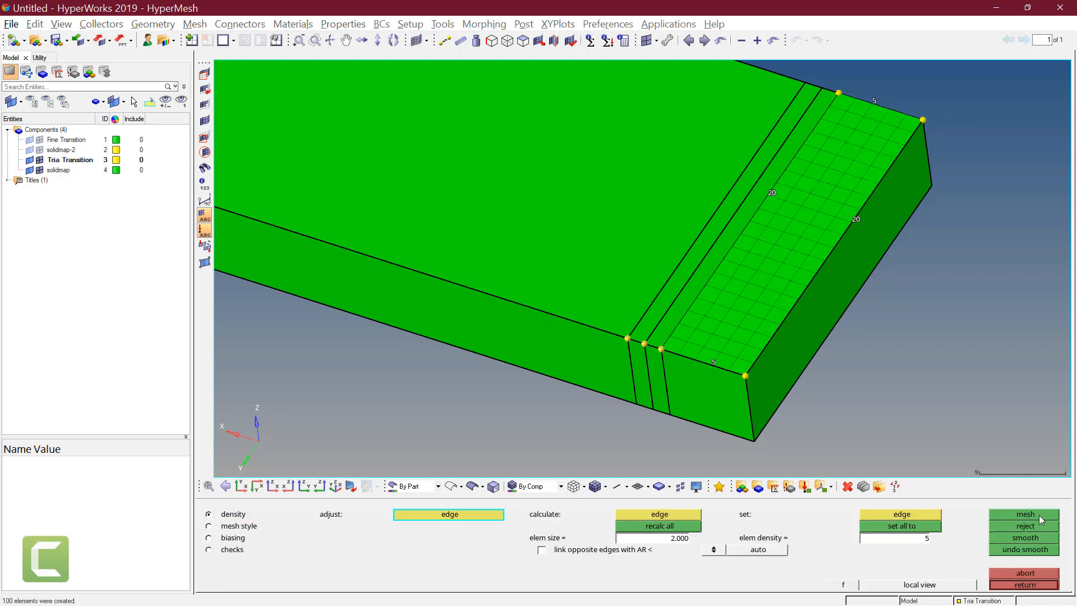
middle_click(745, 323)
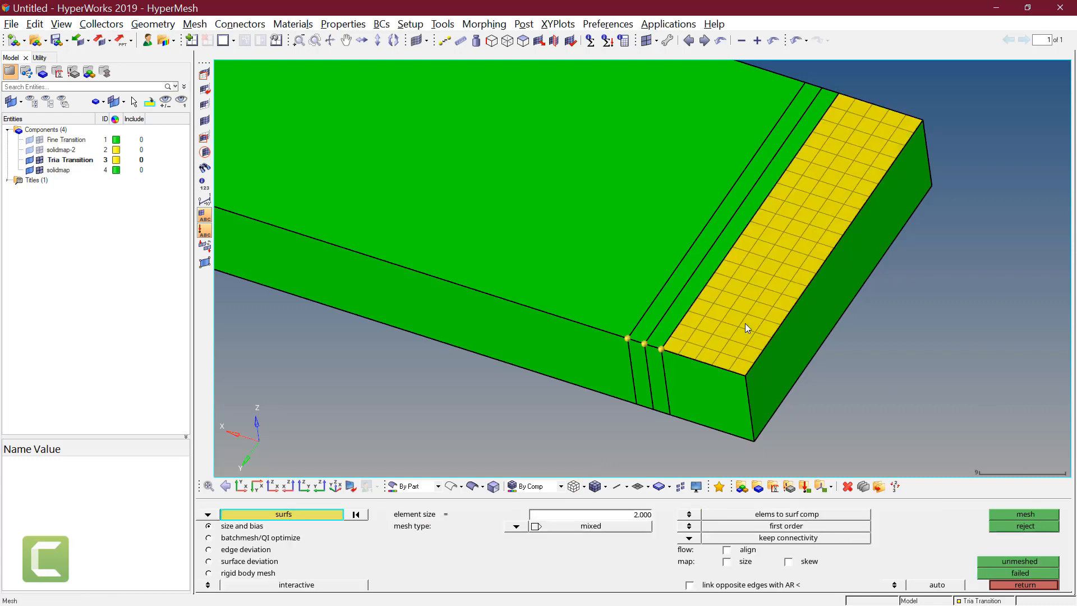
Mesh the narrow top surface beside the meshed end strip interactively with element size 2
ctrl+scroll(689, 325, up, 2)
ctrl+right_drag(689, 325, 682, 354)
click(655, 359)
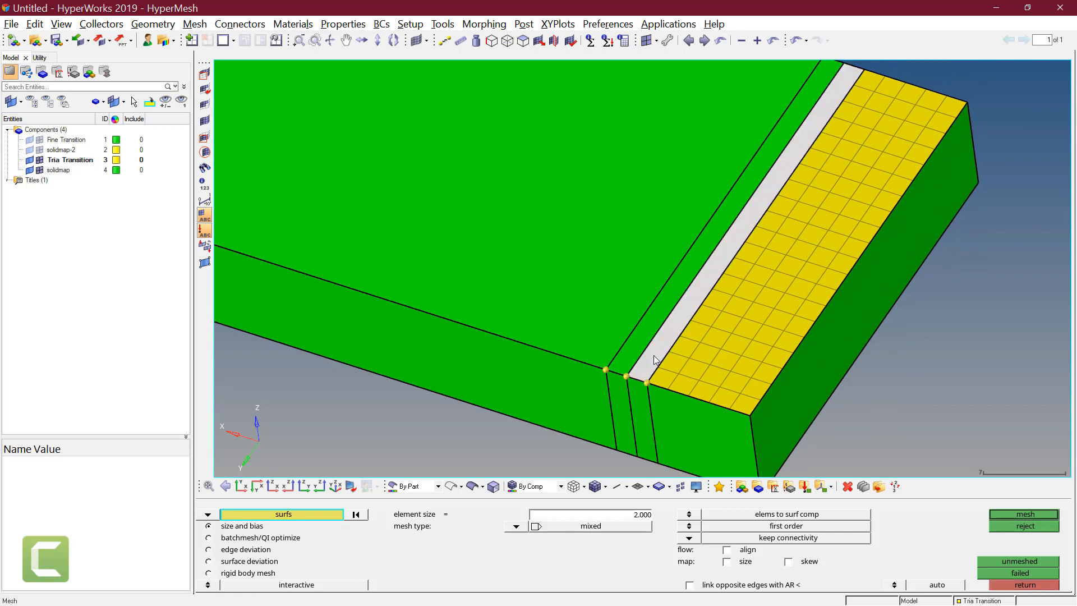
click(1018, 513)
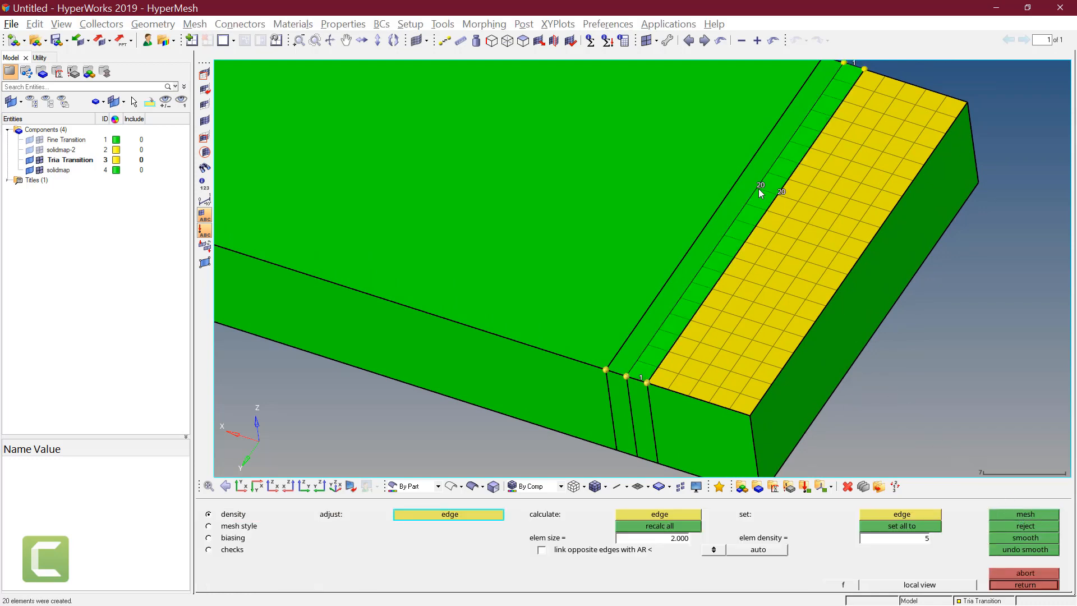
Set the element density of all the narrow strip's edges to 10 and remesh it
click(916, 539)
text(10)
key(Return)
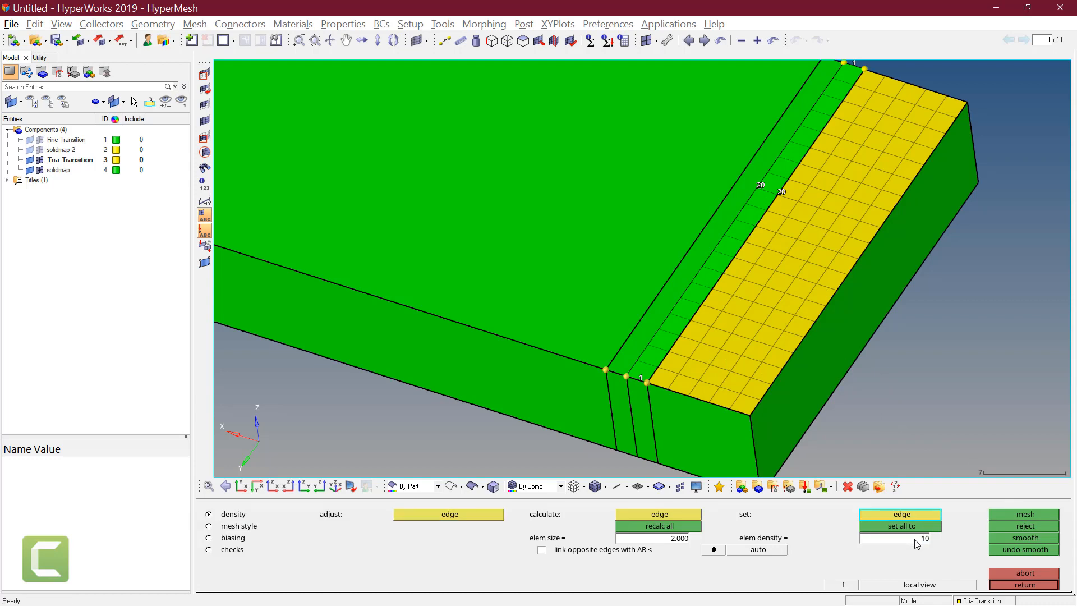
click(921, 526)
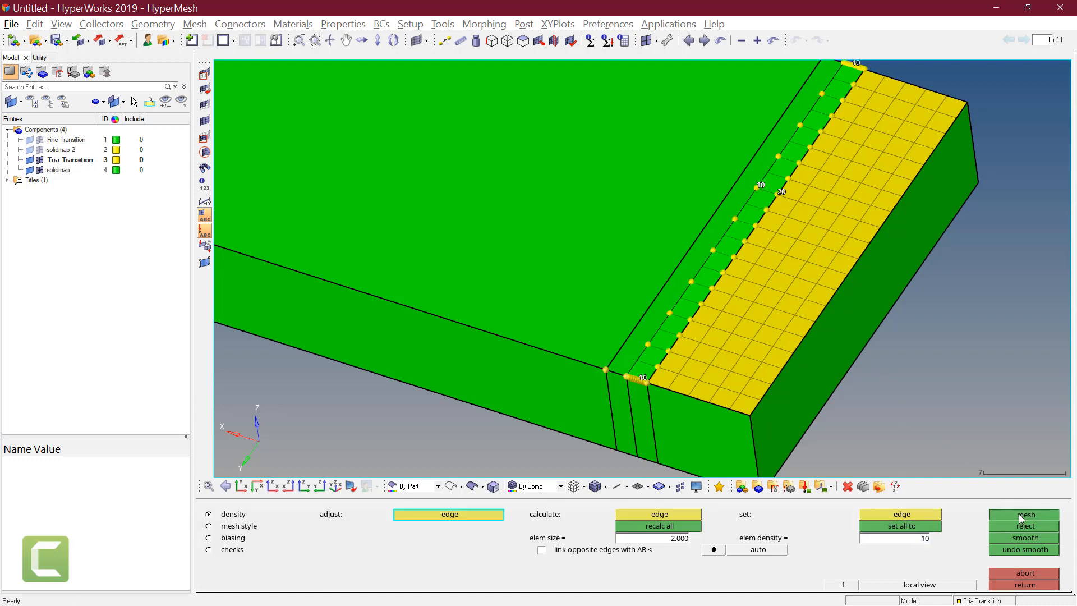
click(1018, 514)
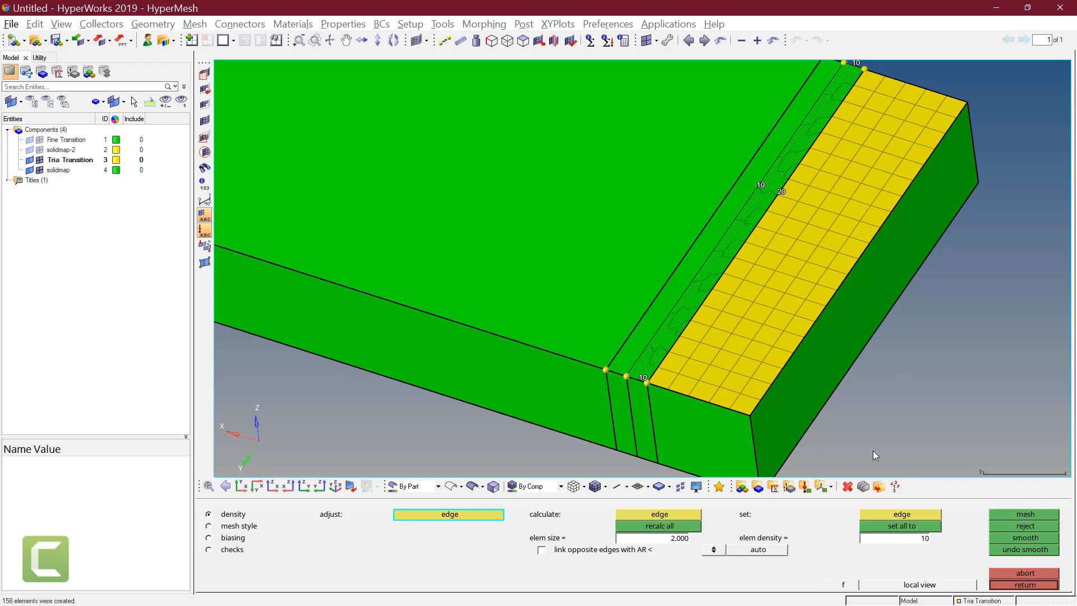
Set the element density of the narrow strip's two short edges to 1 and remesh the surface
double_click(920, 539)
text(1)
key(Return)
click(638, 381)
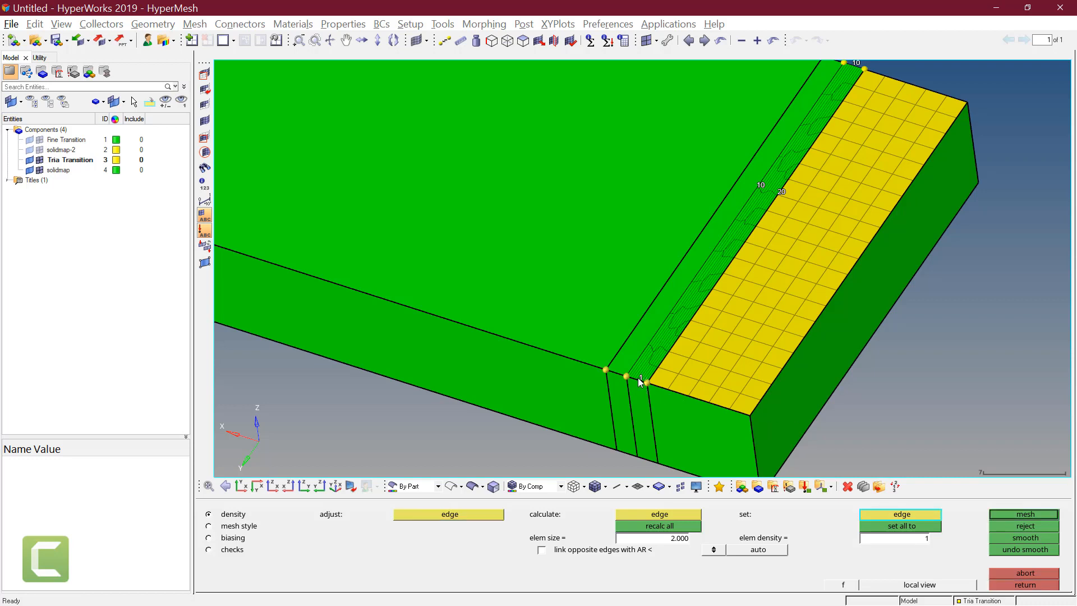
middle_click(870, 86)
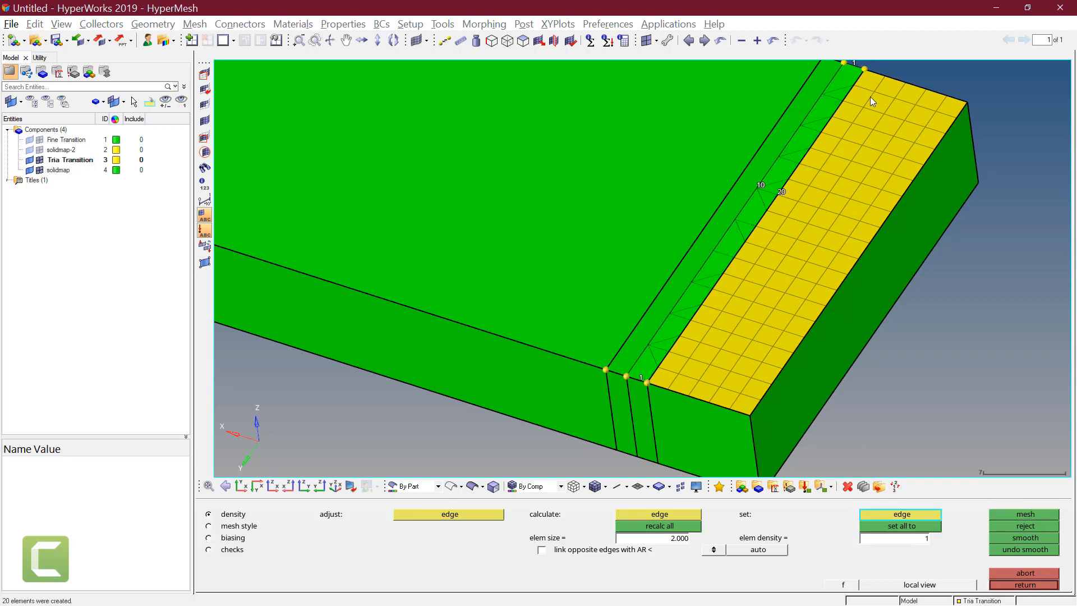
Apply the R-trias element type and map as rectangle method to the narrow strip, remesh it and accept the mesh
ctrl+drag(836, 179, 735, 288)
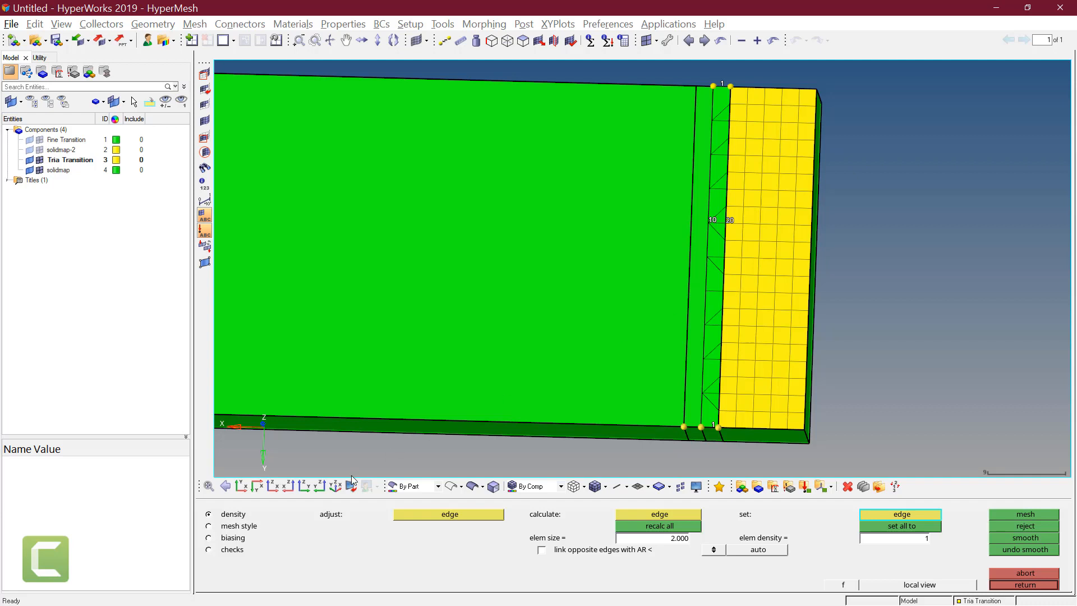
click(240, 526)
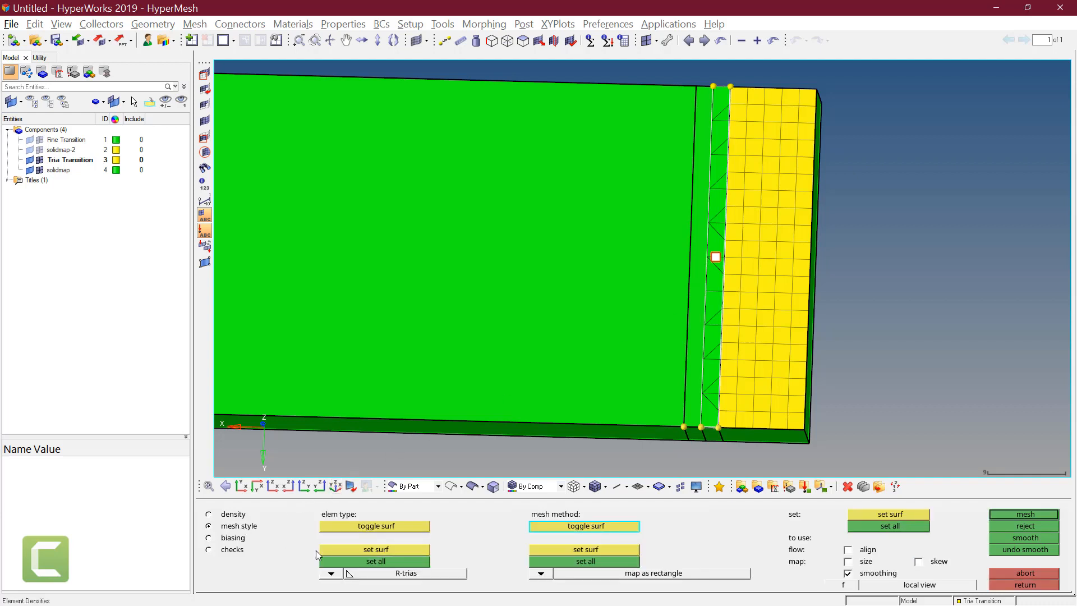
click(392, 562)
click(579, 562)
click(1027, 514)
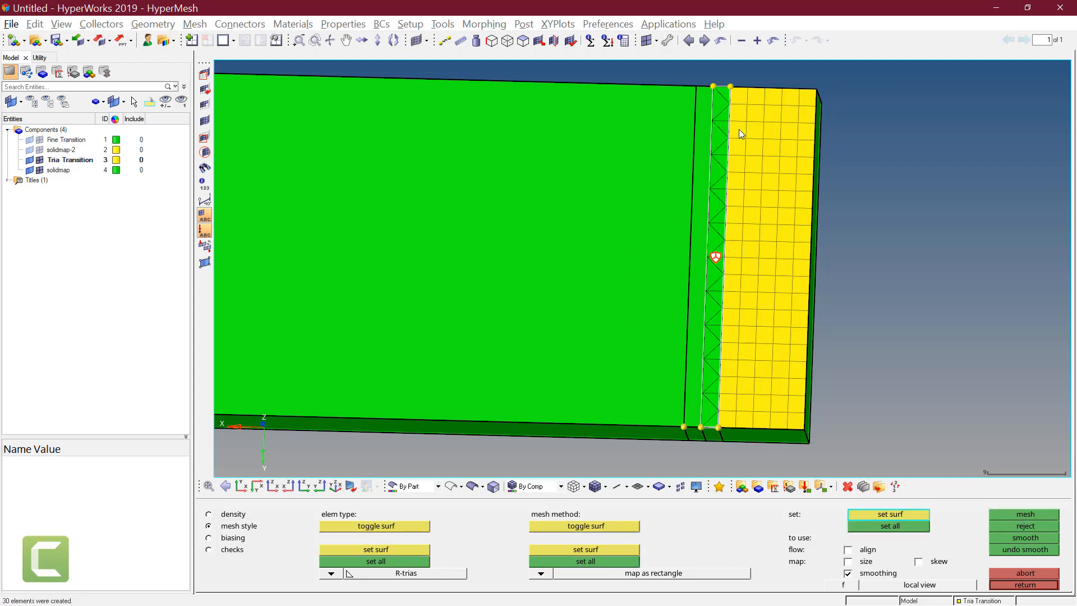
ctrl+drag(687, 221, 690, 228)
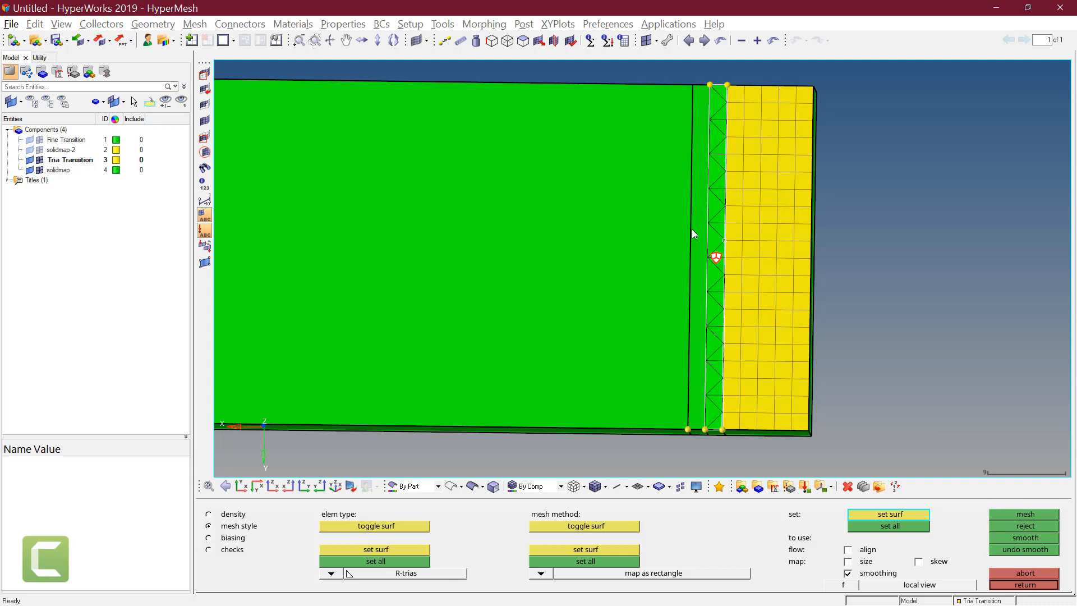
key(Escape)
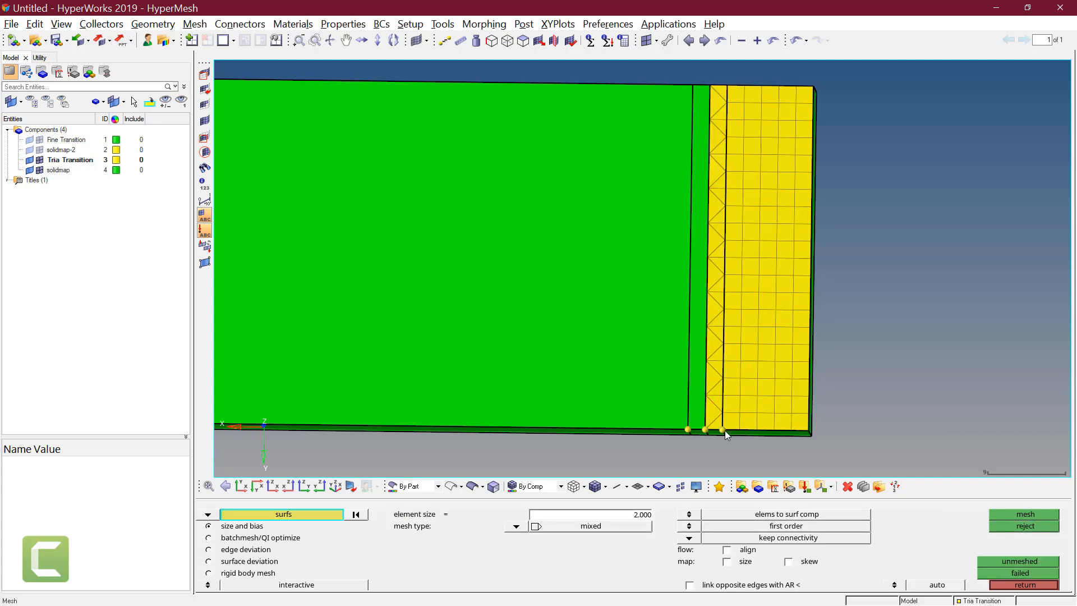
Combine the small corner tria at the near end of the narrow strip with the adjoining larger tria into a quad
scroll(725, 429, up, 4)
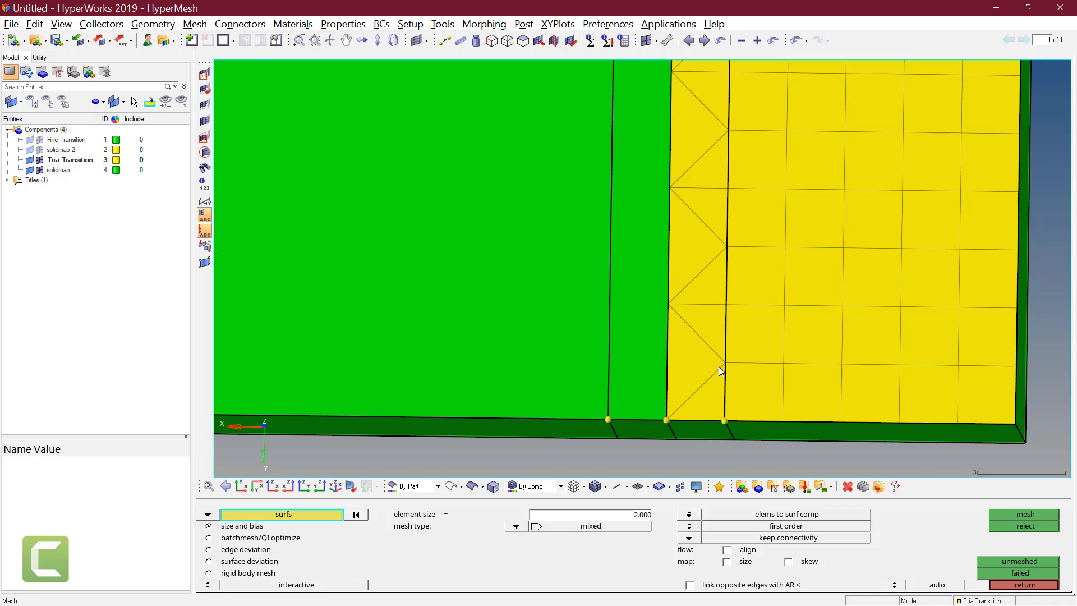
key(F5)
ctrl+right_drag(706, 283, 701, 314)
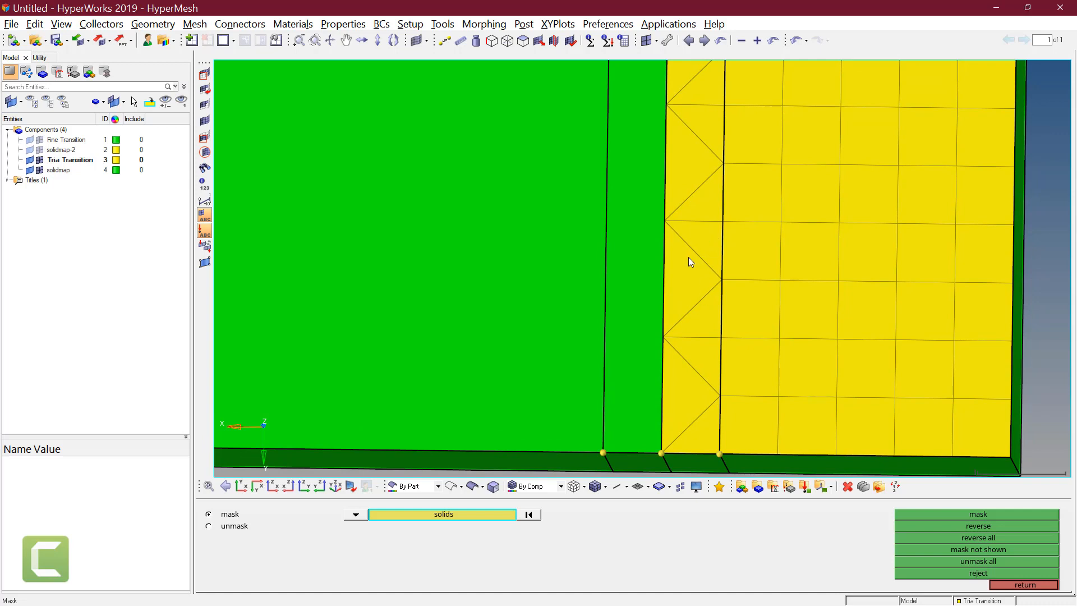
key(F6)
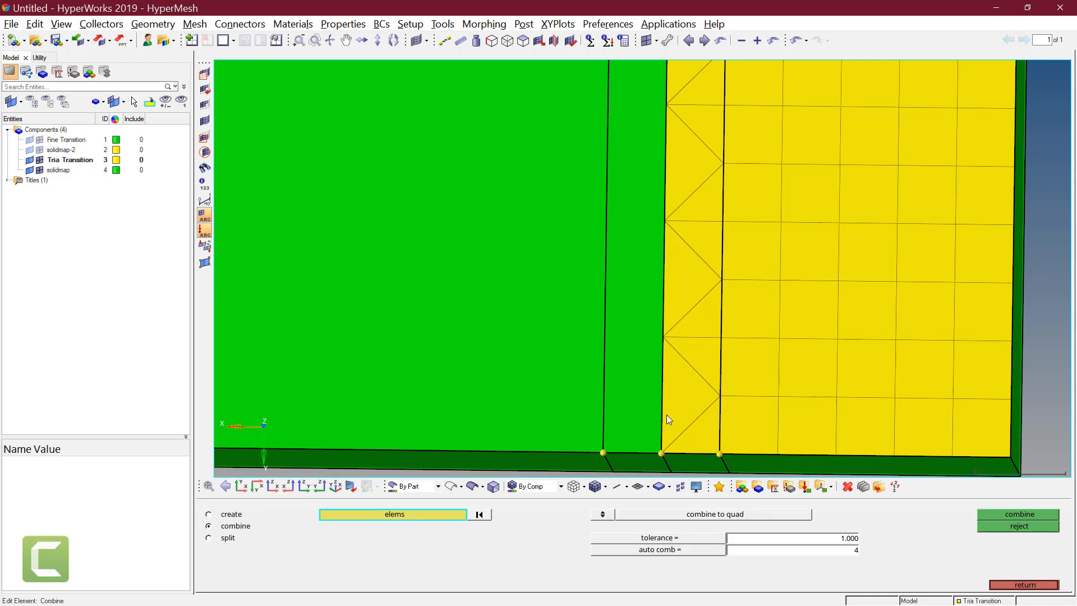
click(689, 432)
click(685, 406)
middle_click(684, 404)
ctrl+right_drag(687, 375, 684, 408)
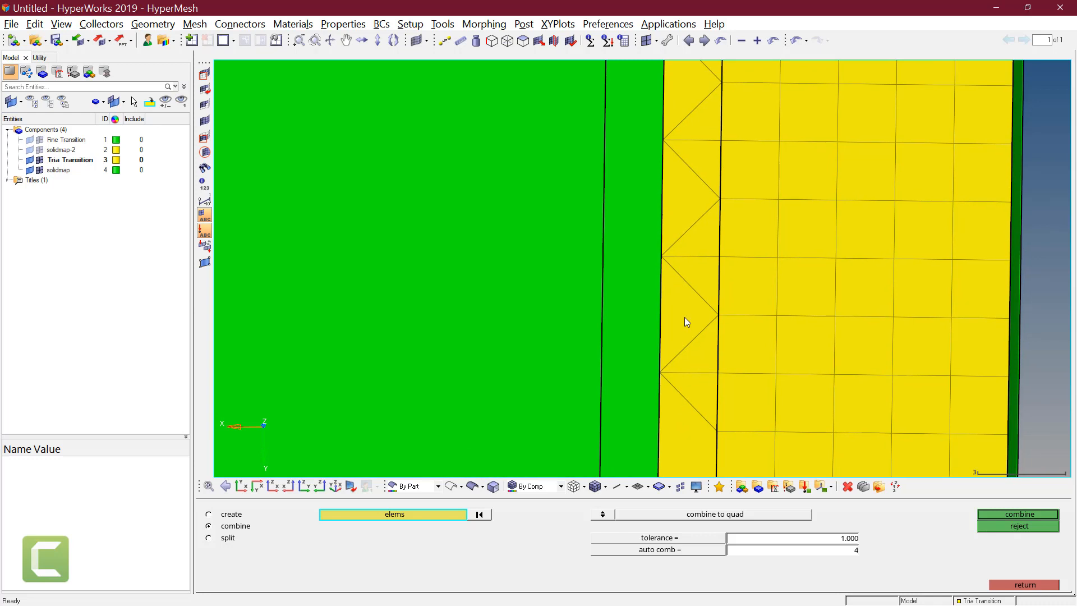
Combine the next three pairs of small and large trias along the narrow strip into quads, keeping one tria group between neighbouring quad pairs
click(684, 301)
click(697, 277)
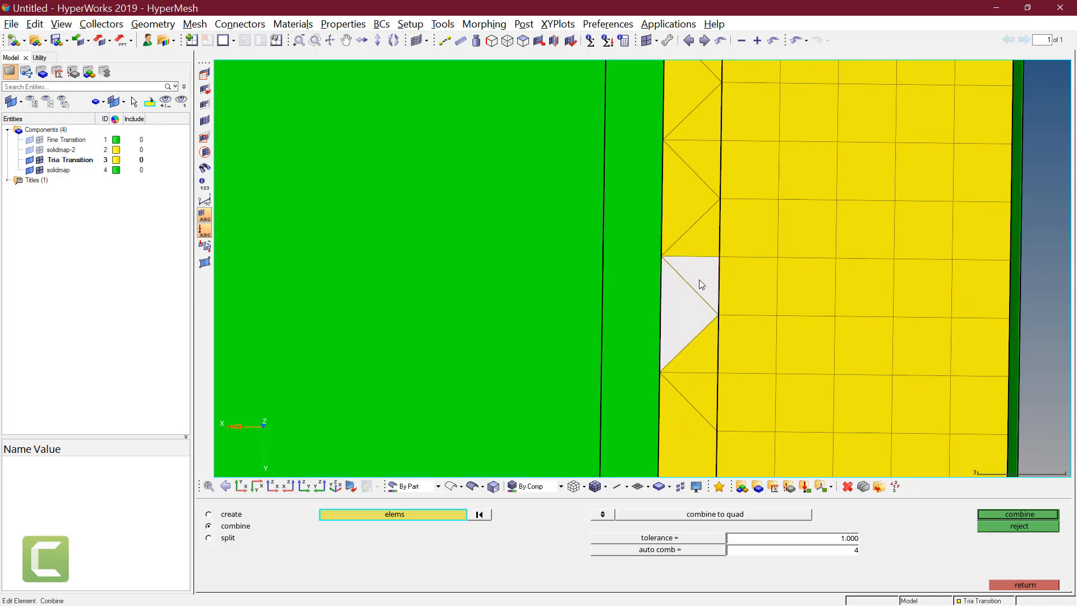
middle_click(698, 279)
scroll(698, 304, down, 1)
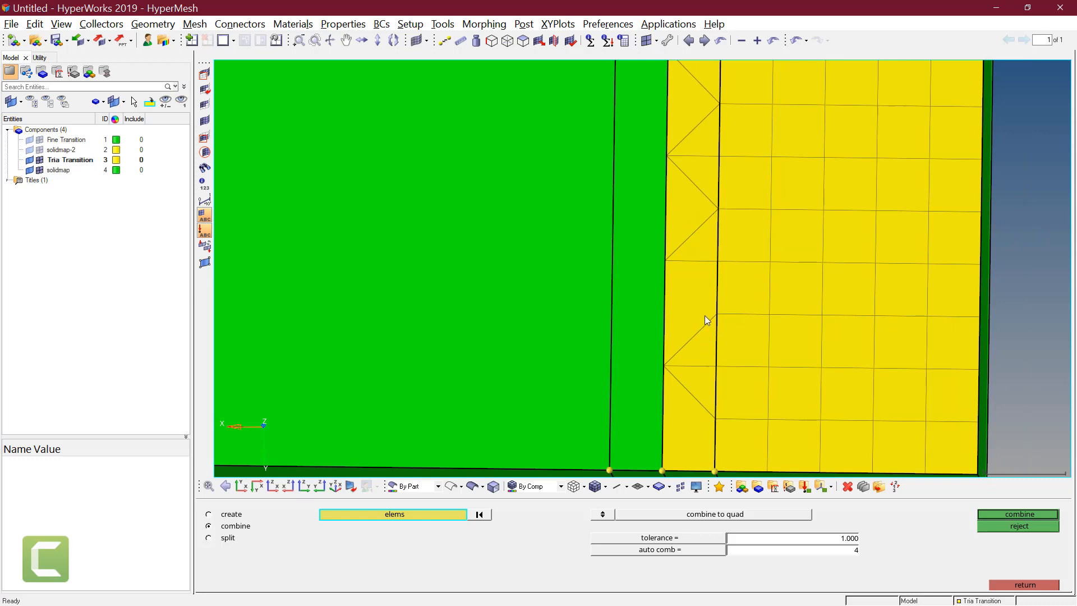
ctrl+right_drag(698, 264, 690, 335)
click(681, 288)
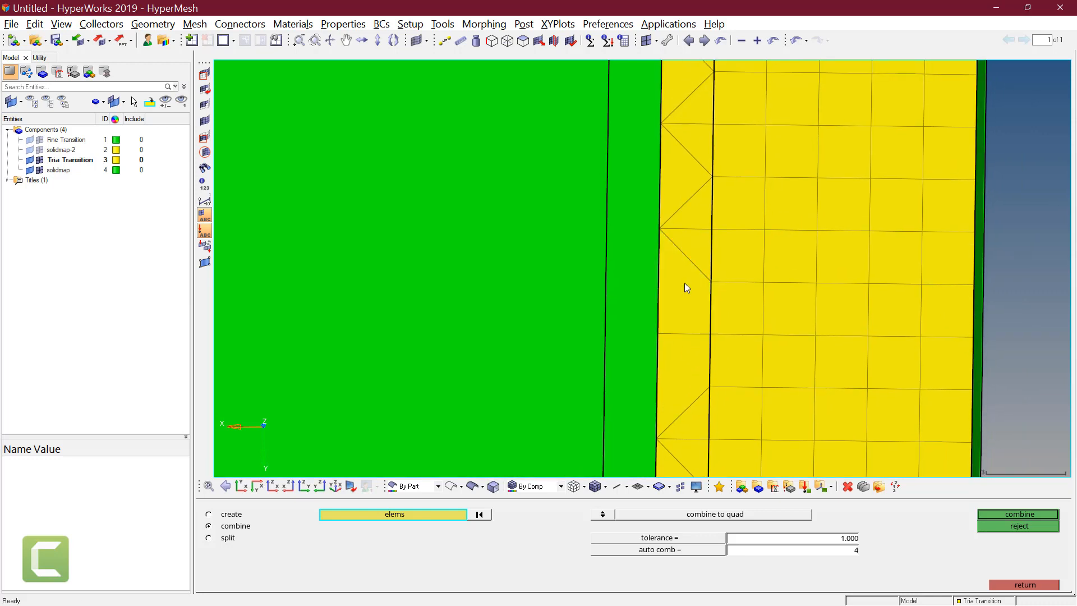
ctrl+right_drag(689, 280, 687, 330)
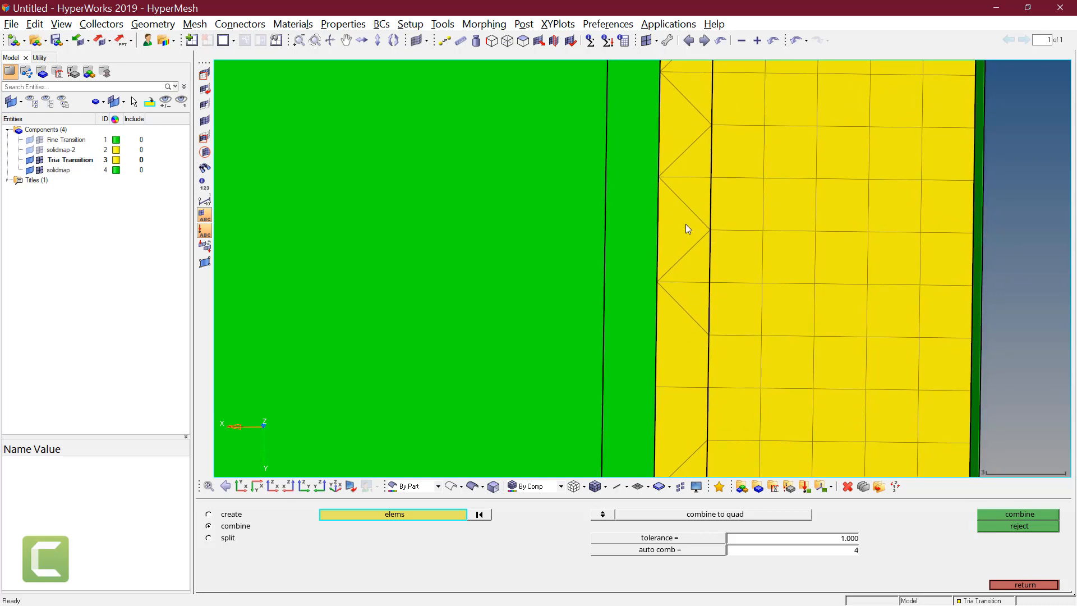
click(697, 192)
ctrl+right_drag(696, 192, 698, 309)
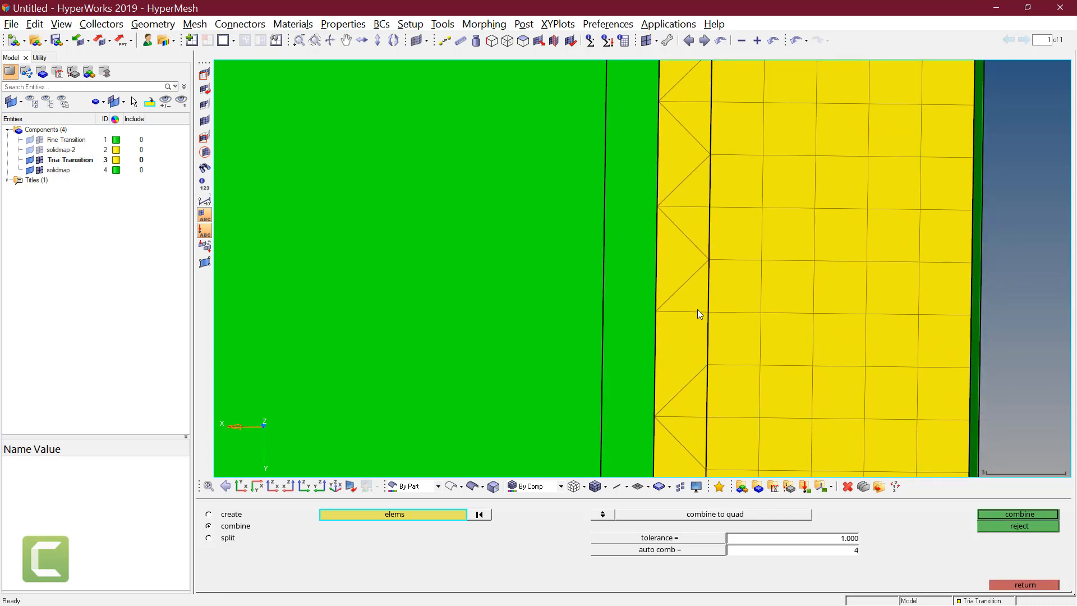
Combine the two tria pairs around the middle of the narrow strip into quads
click(682, 265)
key(f)
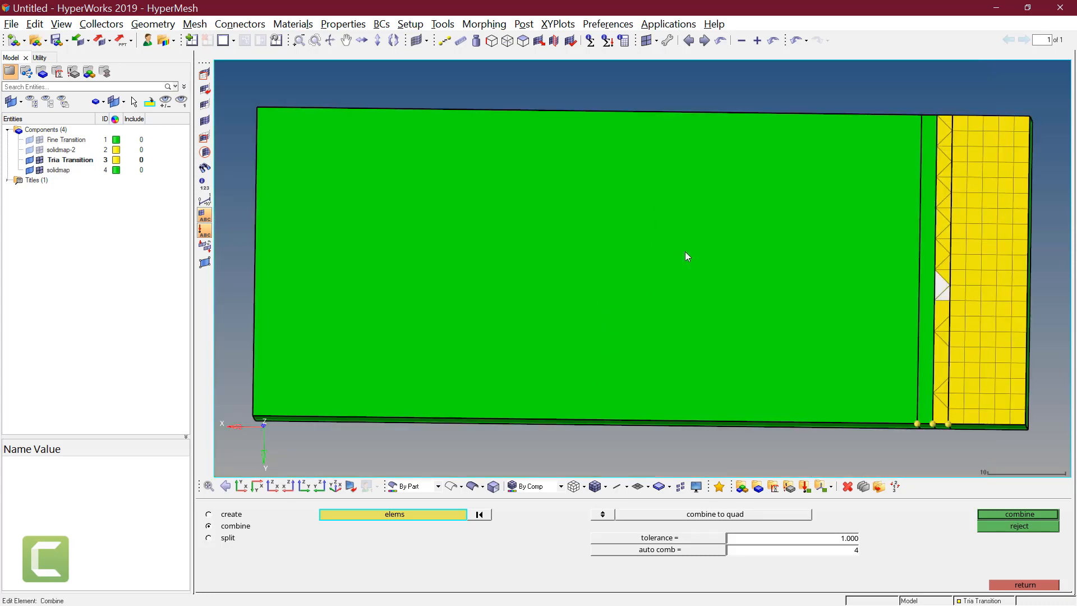
scroll(950, 270, up, 3)
ctrl+right_drag(950, 270, 652, 313)
scroll(656, 288, up, 2)
middle_click(655, 288)
click(645, 255)
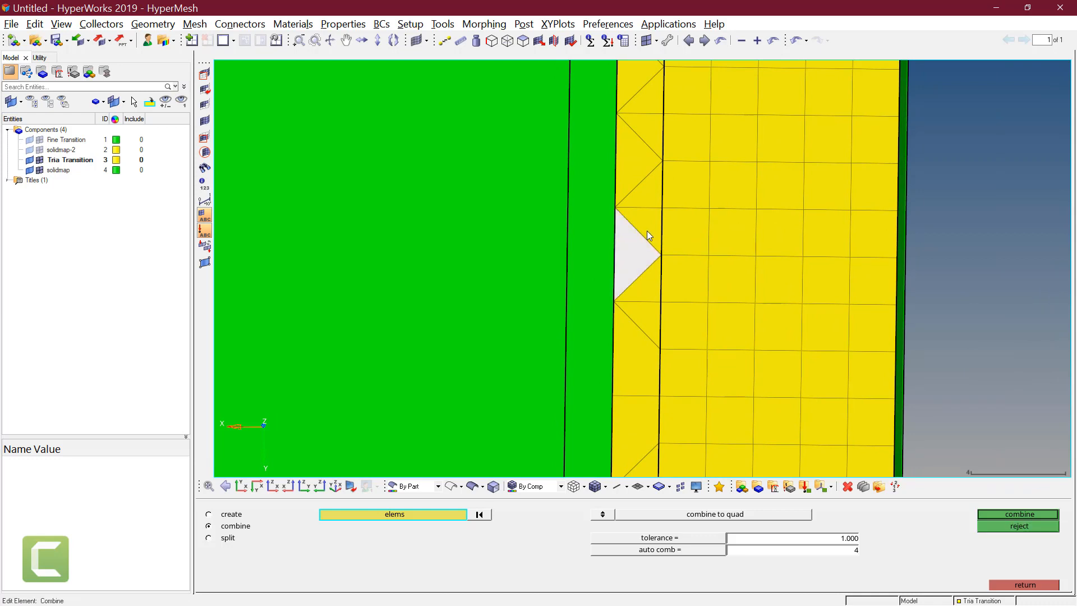
middle_click(649, 222)
ctrl+right_drag(658, 208, 678, 315)
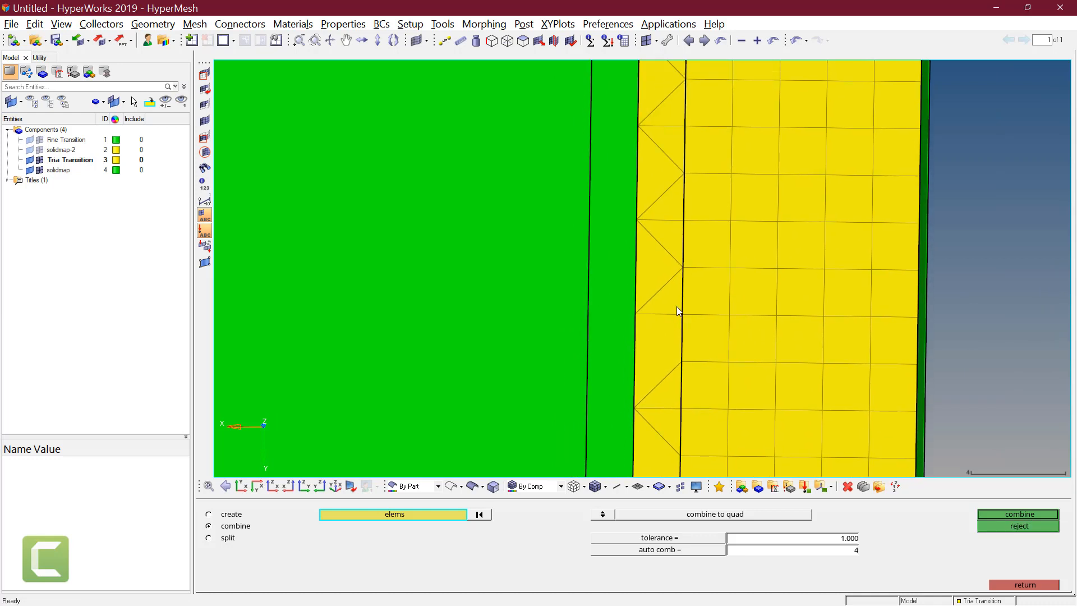
Combine the remaining four tria pairs up to the far end of the narrow strip into quads
click(673, 301)
middle_click(667, 244)
ctrl+right_drag(667, 244, 675, 305)
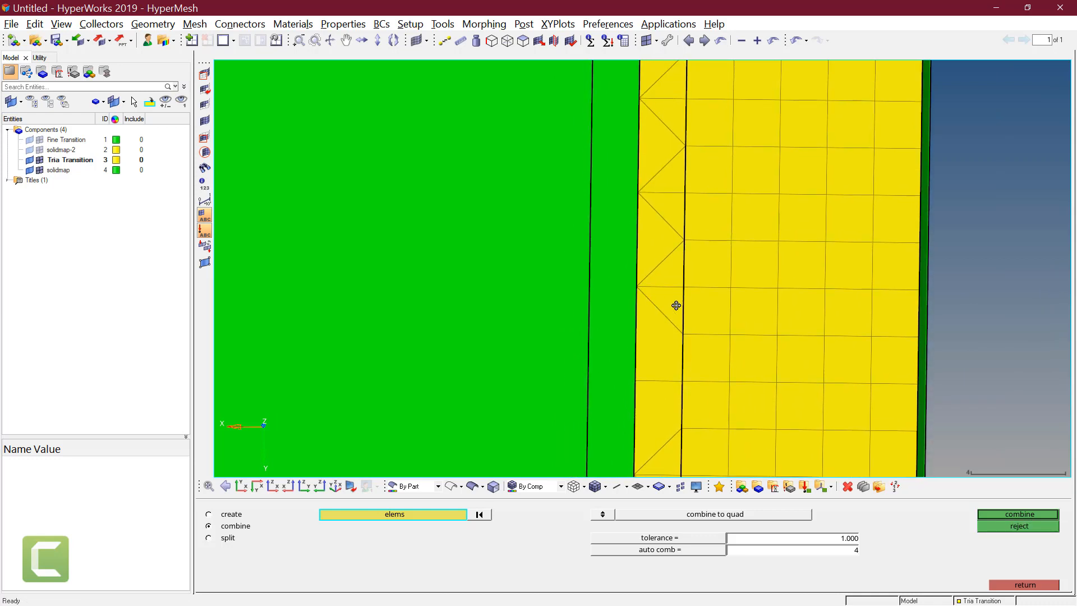
click(663, 248)
middle_click(673, 236)
ctrl+right_drag(672, 236, 681, 302)
click(670, 272)
click(661, 258)
middle_click(661, 257)
ctrl+scroll(668, 254, down, 2)
click(674, 214)
click(682, 185)
middle_click(698, 202)
ctrl+scroll(705, 223, down, 2)
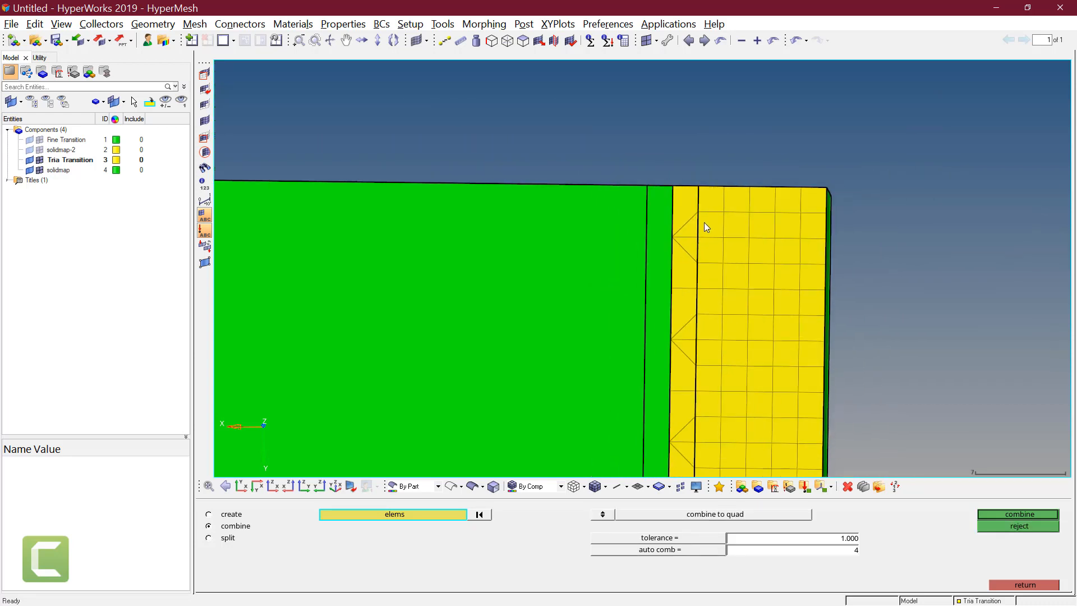
Mesh the front side surface of the block's end section interactively with element size 2 and mixed elements
ctrl+right_drag(758, 279, 766, 197)
ctrl+scroll(766, 200, down, 1)
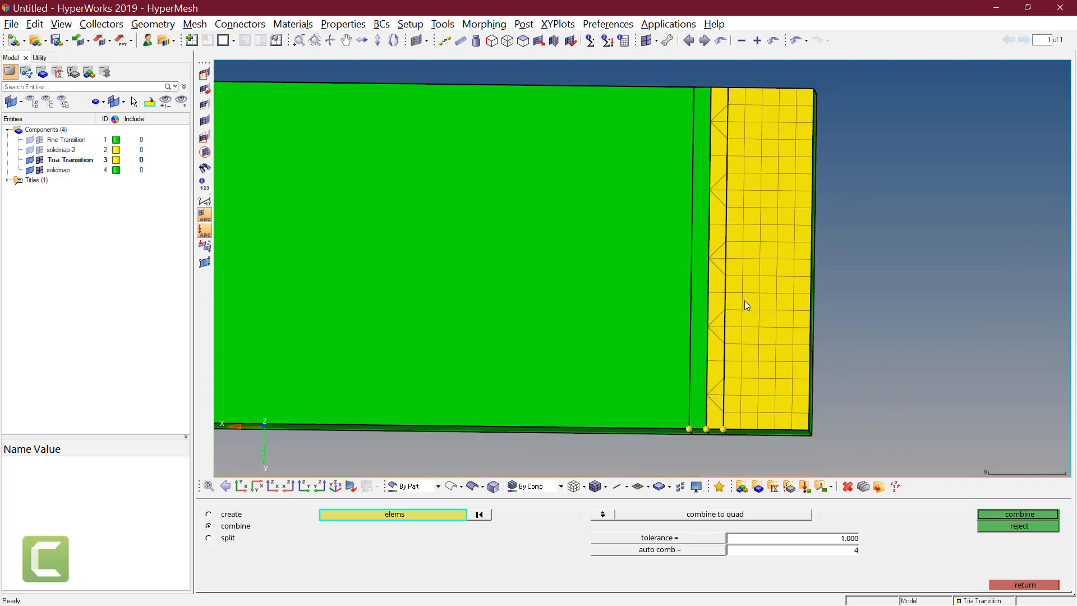
ctrl+drag(739, 312, 733, 361)
ctrl+drag(706, 405, 707, 345)
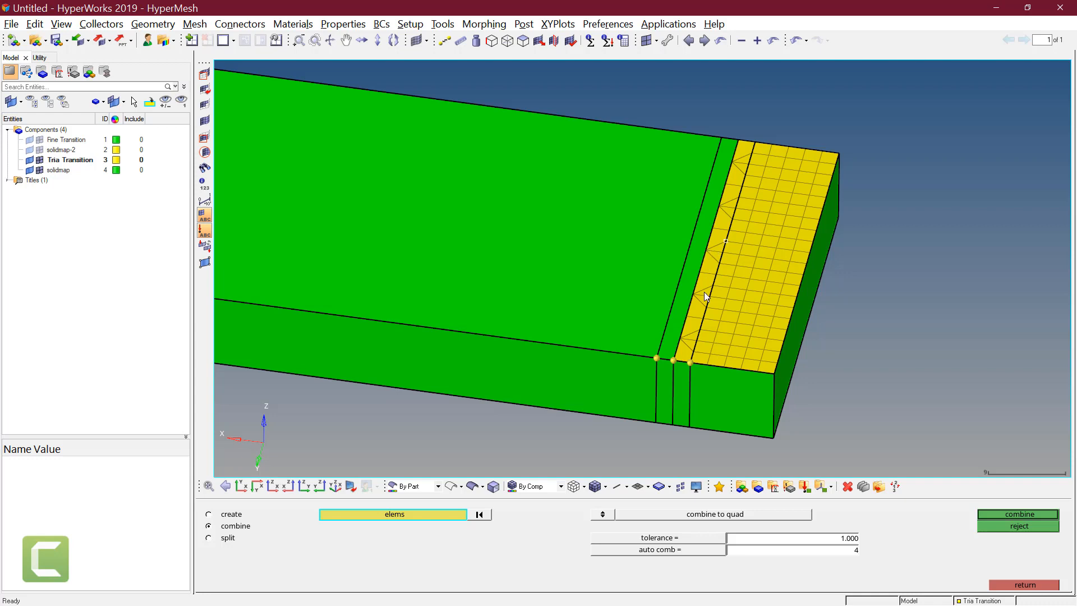
scroll(729, 339, up, 4)
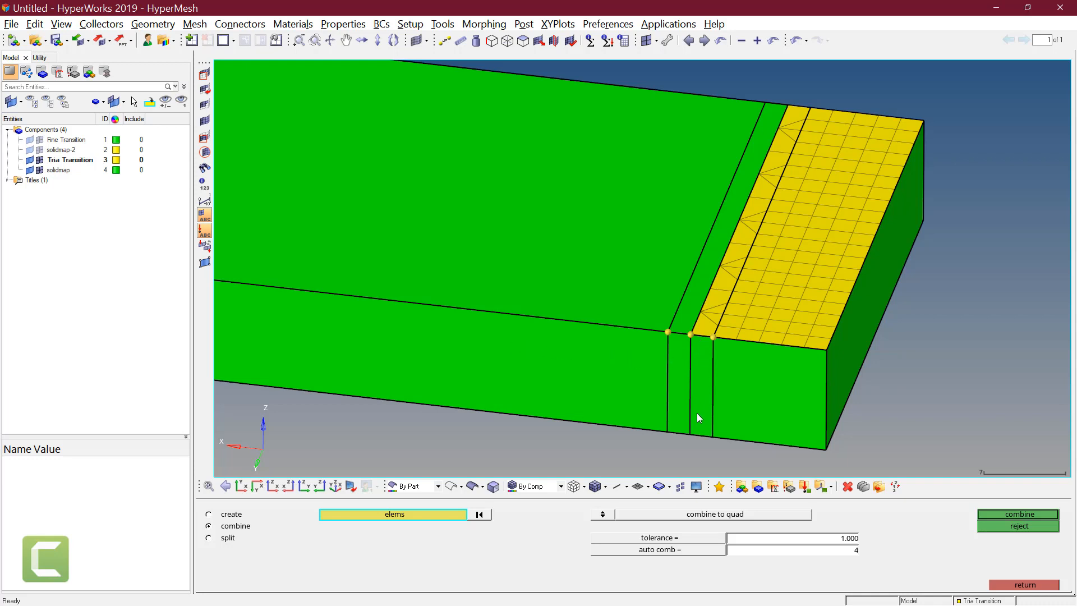
key(Escape)
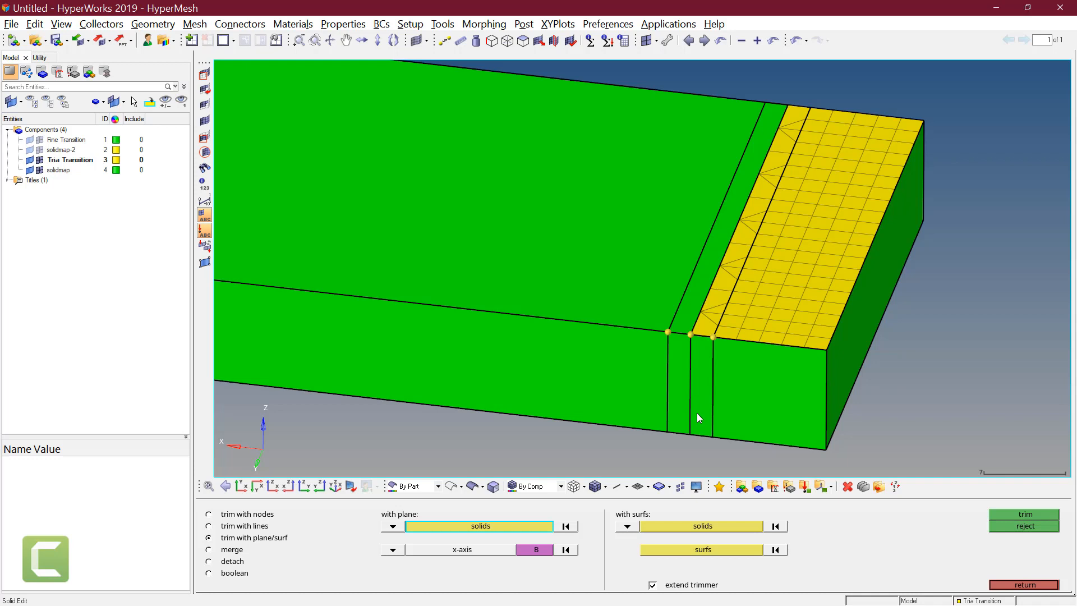
key(F12)
click(756, 393)
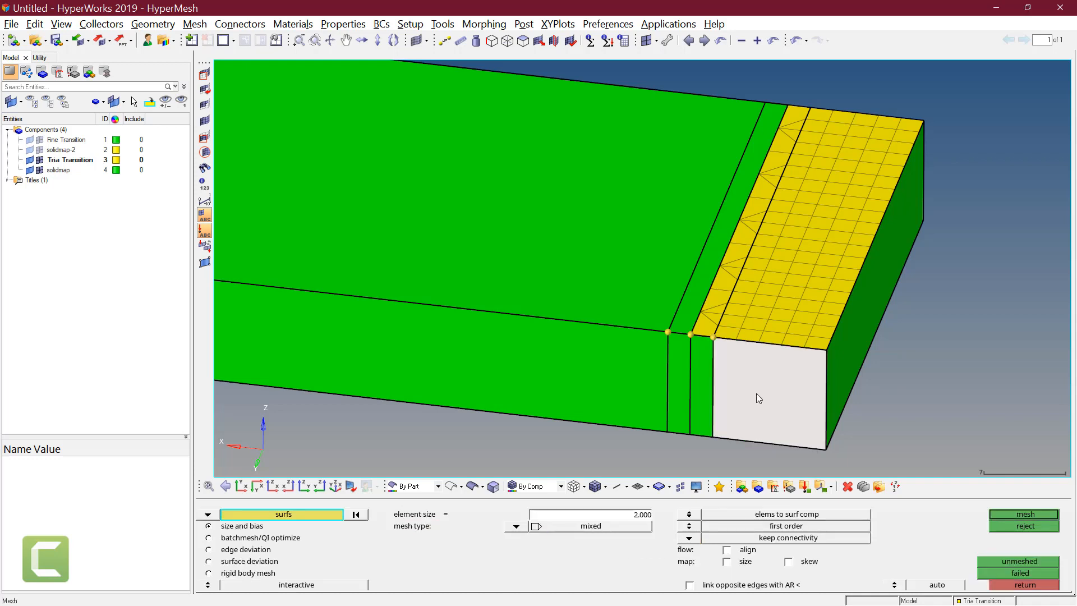
middle_click(755, 393)
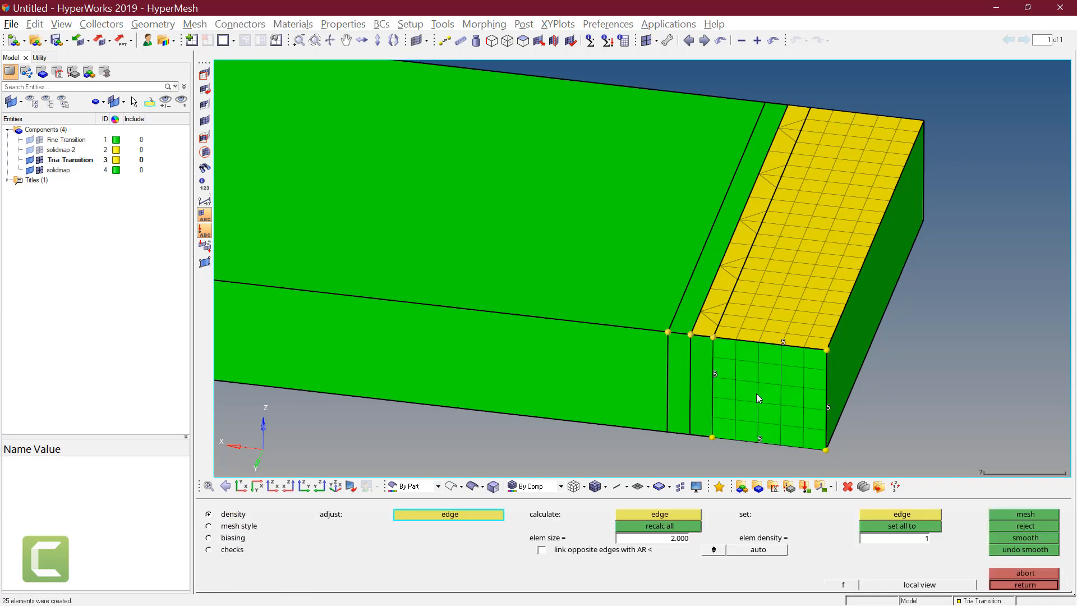
Set both vertical edges of the end section's side surface to density 6, remesh it and accept the mesh
click(827, 408)
click(715, 373)
ctrl+right_drag(742, 408, 802, 387)
middle_click(801, 387)
Mesh the adjacent narrow side surface with density 6 on its unmeshed vertical edge and accept the mesh
click(752, 355)
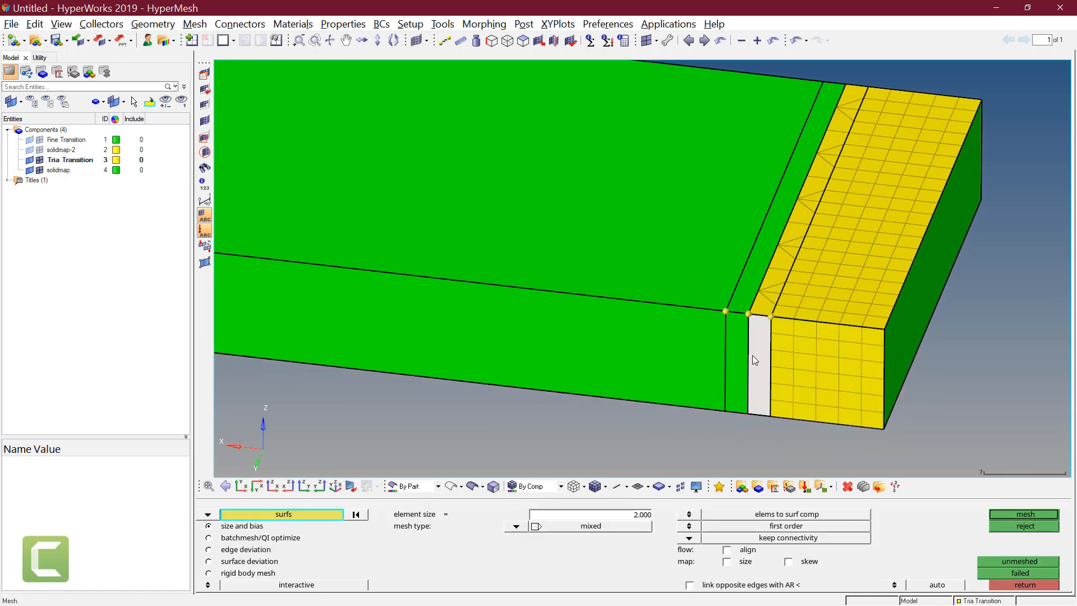
middle_click(749, 343)
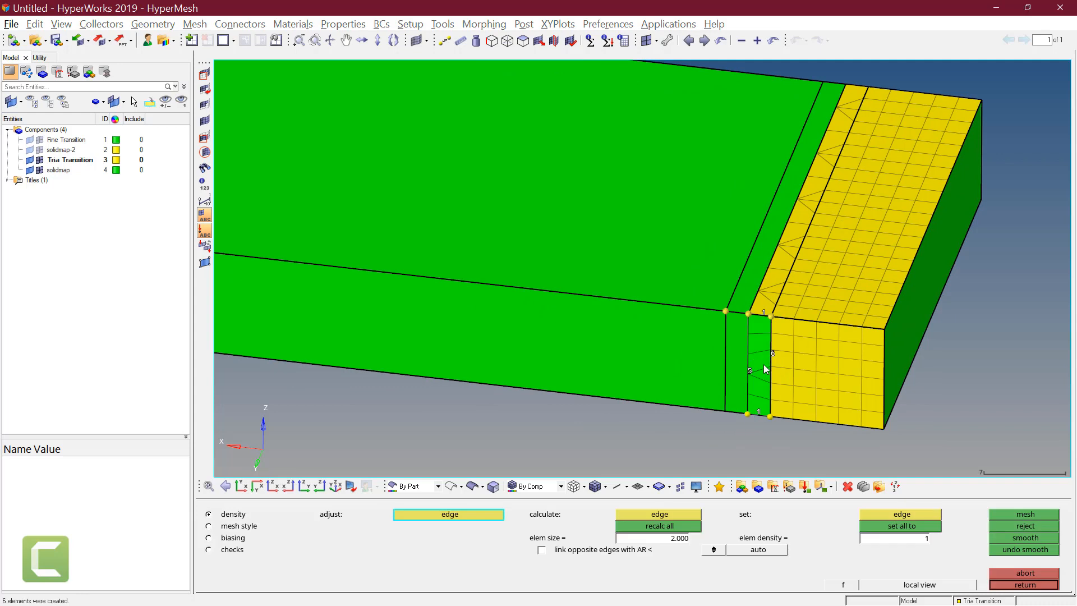
middle_click(751, 369)
middle_click(734, 354)
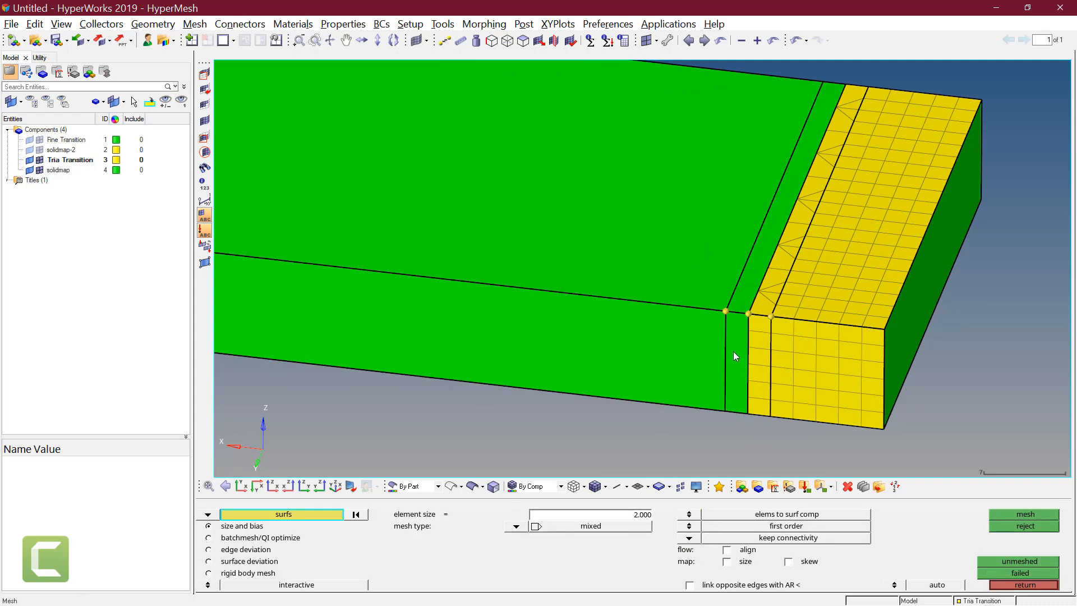
Mesh the second narrow side surface with density 3 on its vertical edge next to the large section, and accept the tria transition mesh
click(733, 352)
middle_click(745, 365)
ctrl+scroll(752, 379, up, 3)
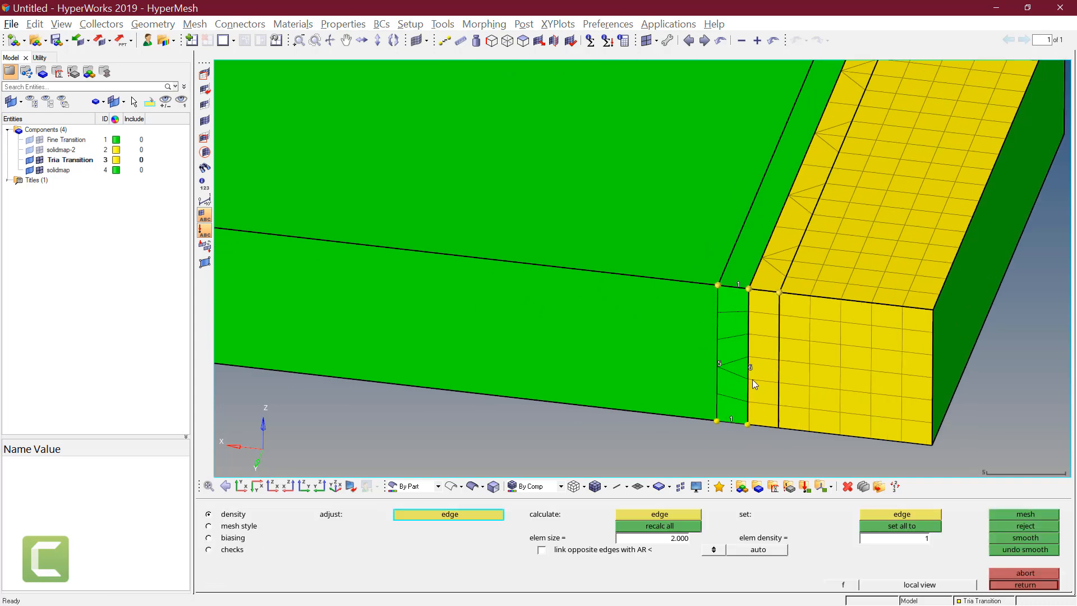
ctrl+right_drag(752, 379, 743, 381)
right_click(709, 368)
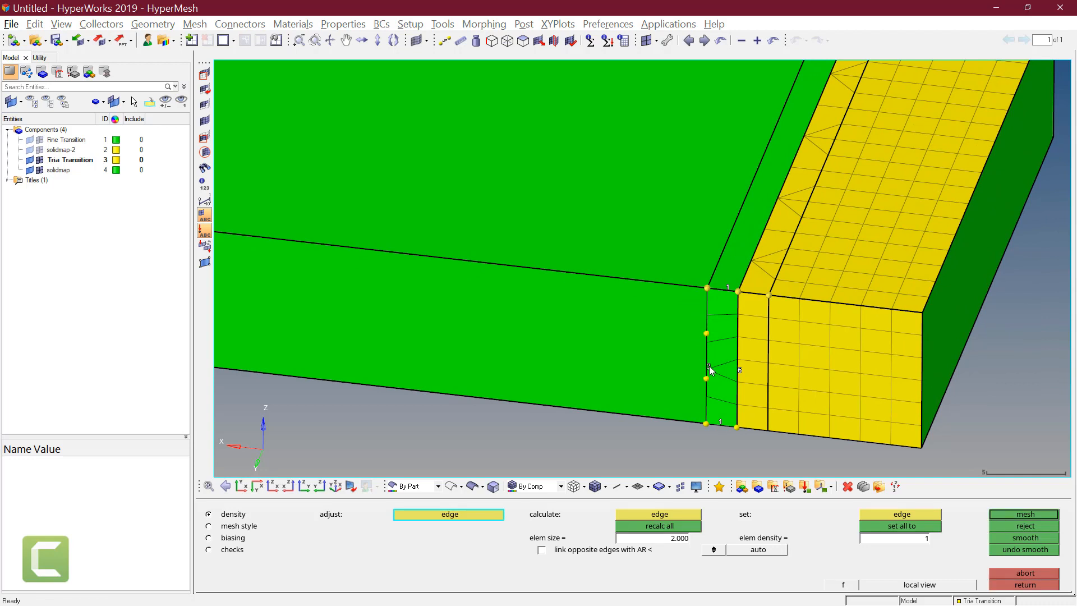
middle_click(712, 371)
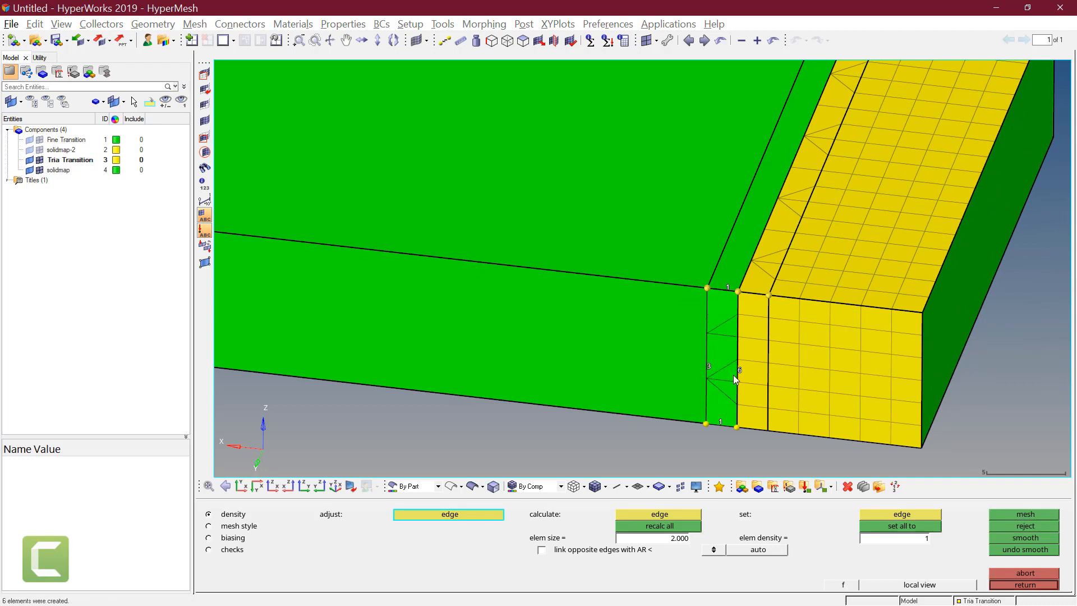
ctrl+scroll(732, 375, up, 2)
ctrl+right_drag(732, 374, 716, 370)
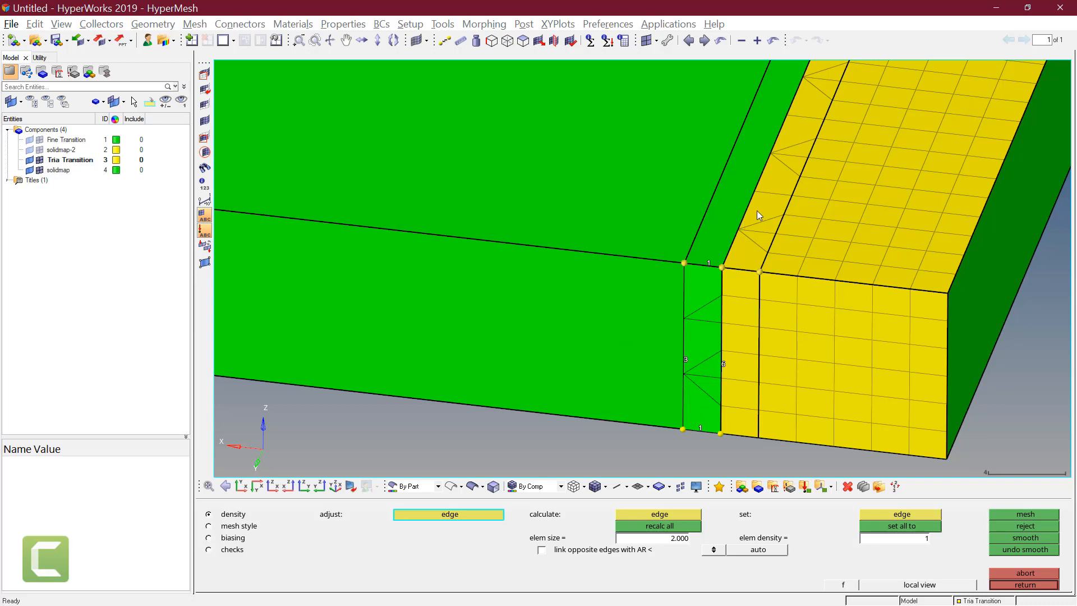
middle_click(712, 334)
scroll(711, 334, down, 3)
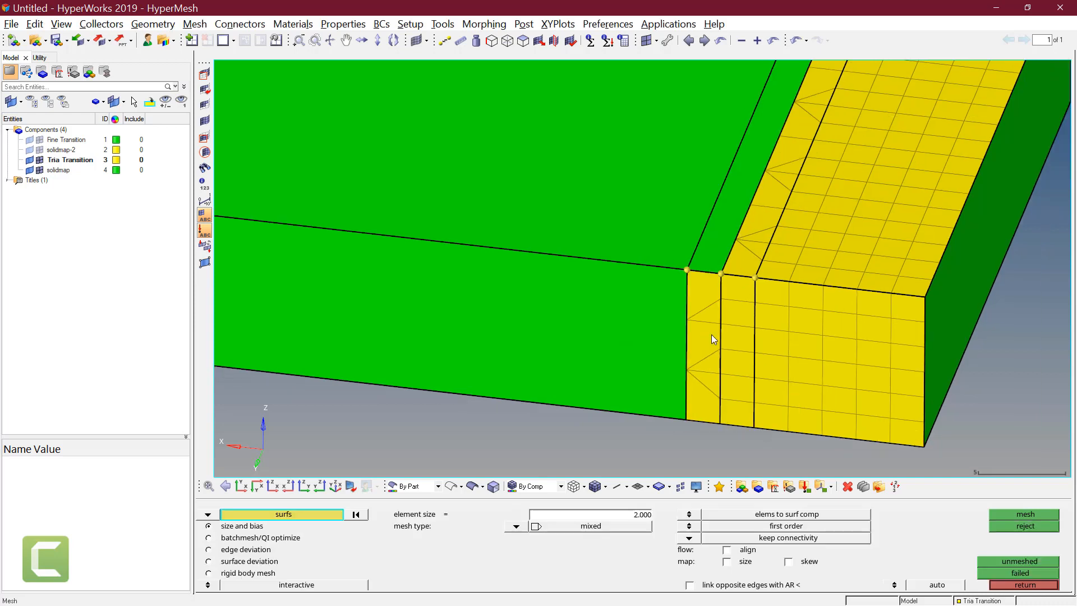
ctrl+right_drag(770, 307, 716, 340)
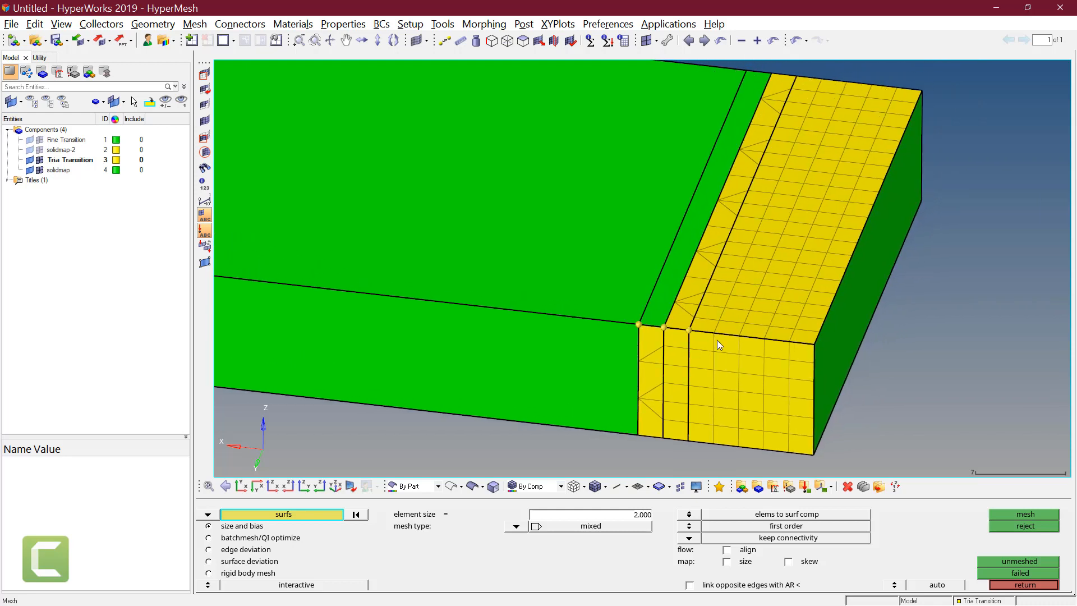
key(Escape)
Colour the geometry by topology and examine the internal partition faces between the trimmed solids
click(418, 487)
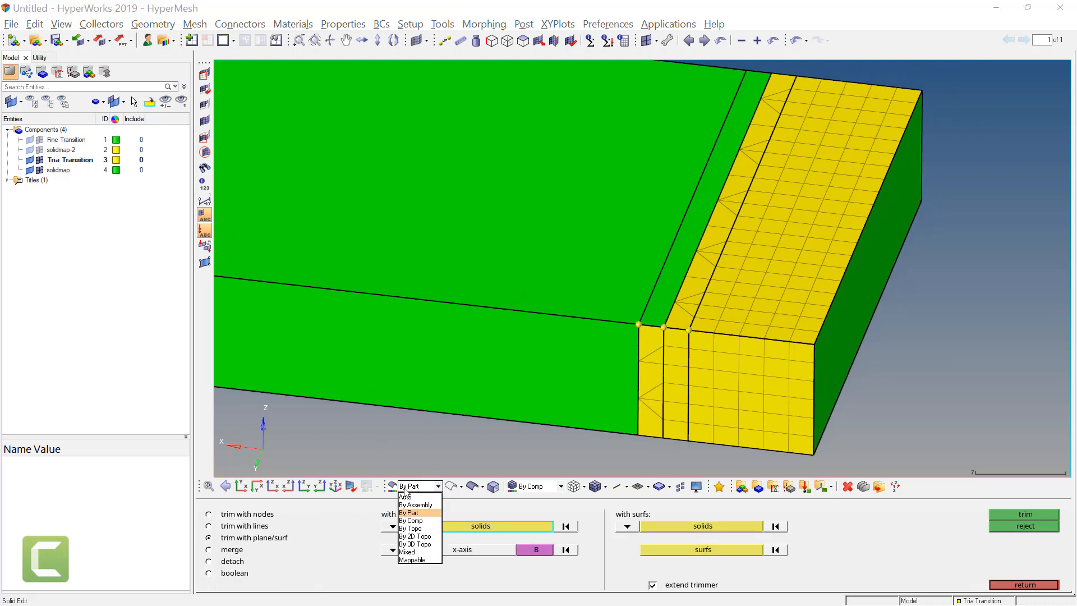
click(415, 528)
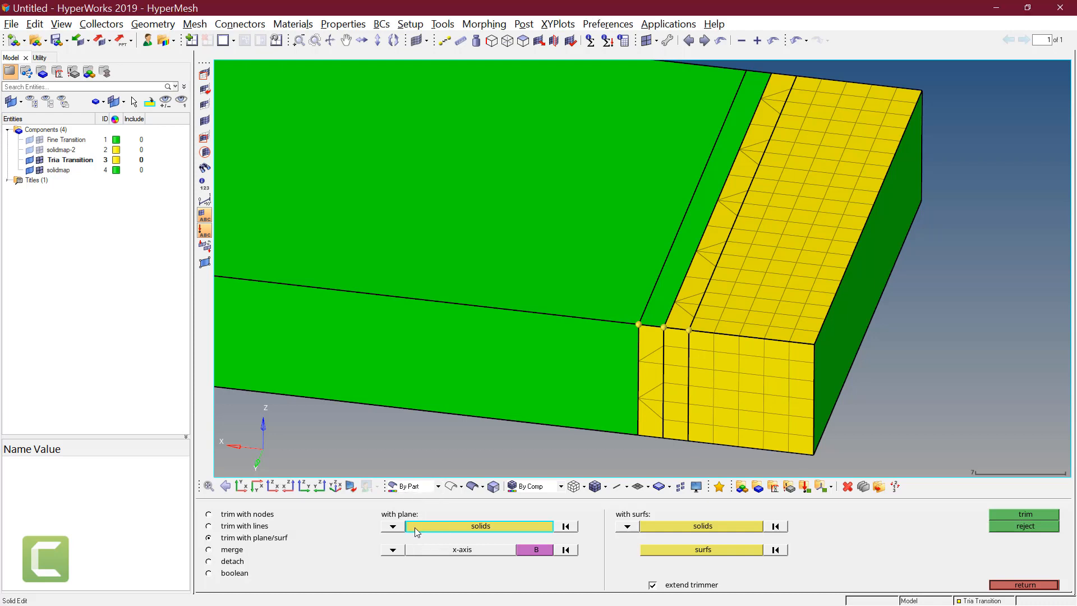
click(475, 343)
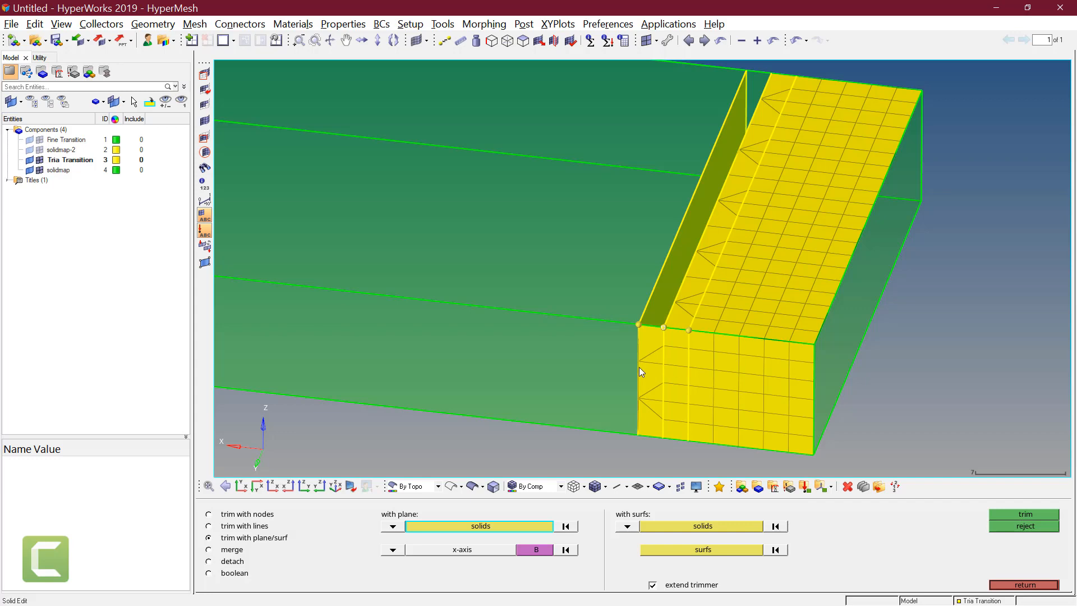
ctrl+drag(640, 368, 584, 365)
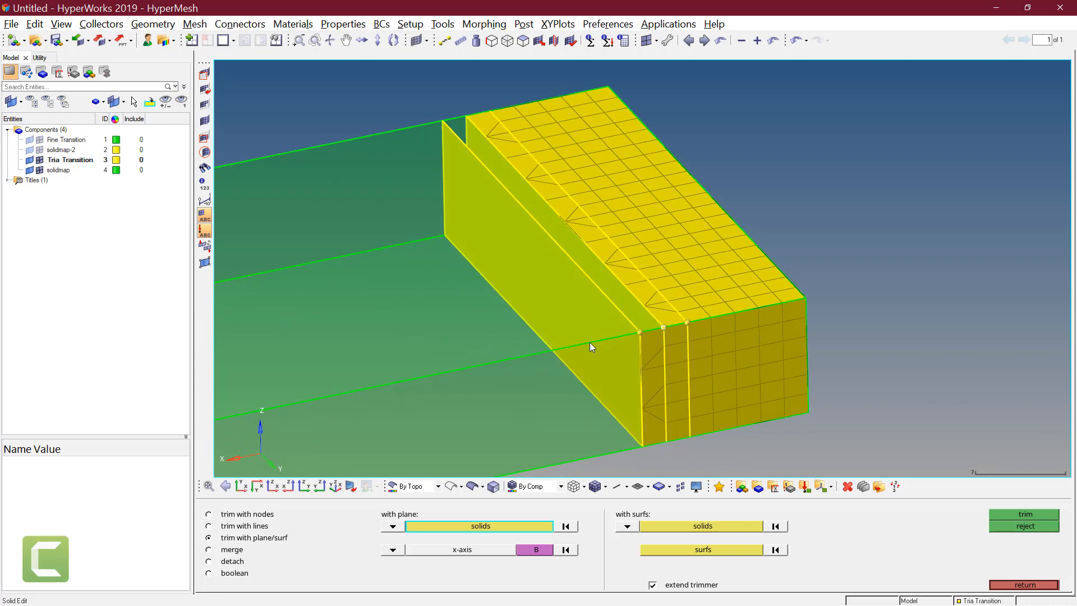
Switch the geometry colouring to By Comp
click(401, 485)
click(412, 512)
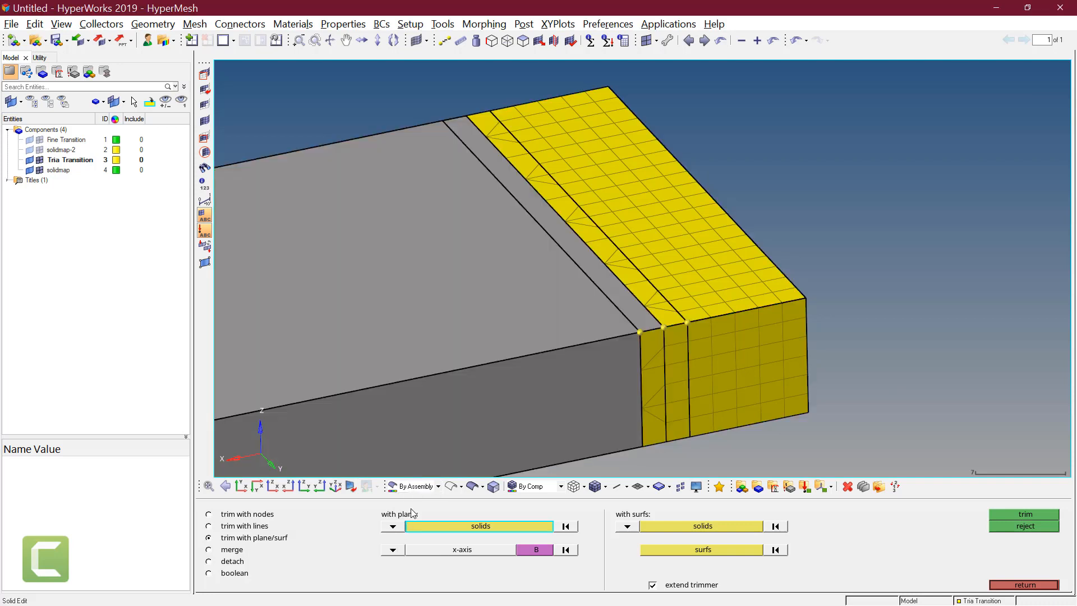
click(411, 487)
click(411, 519)
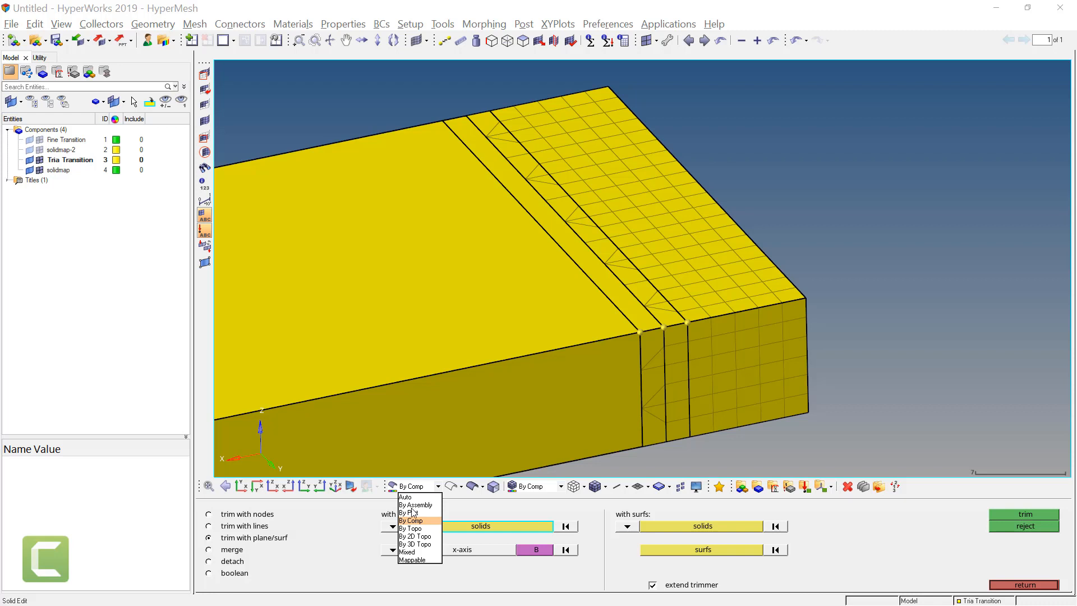
Colour the geometry by part and open the general solid map function for 3D meshing
click(412, 512)
ctrl+right_drag(517, 446, 525, 436)
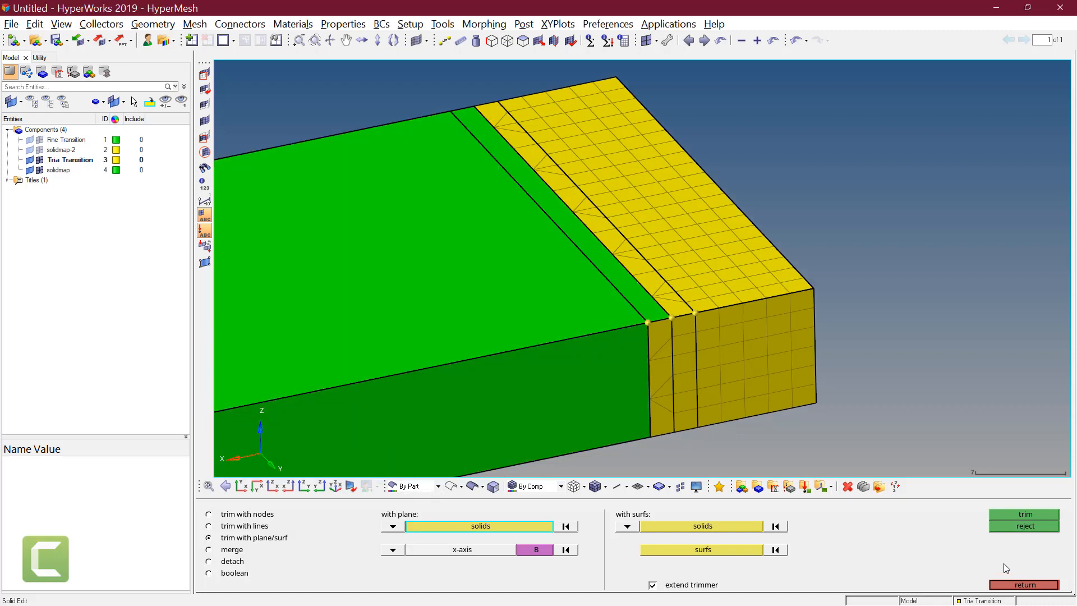
click(1024, 584)
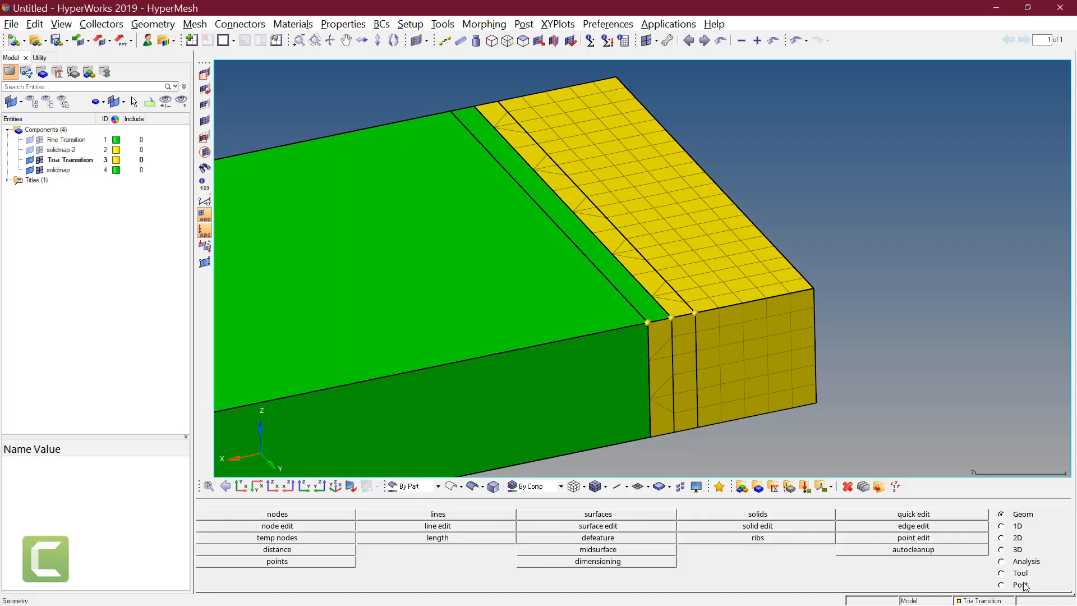
click(1003, 550)
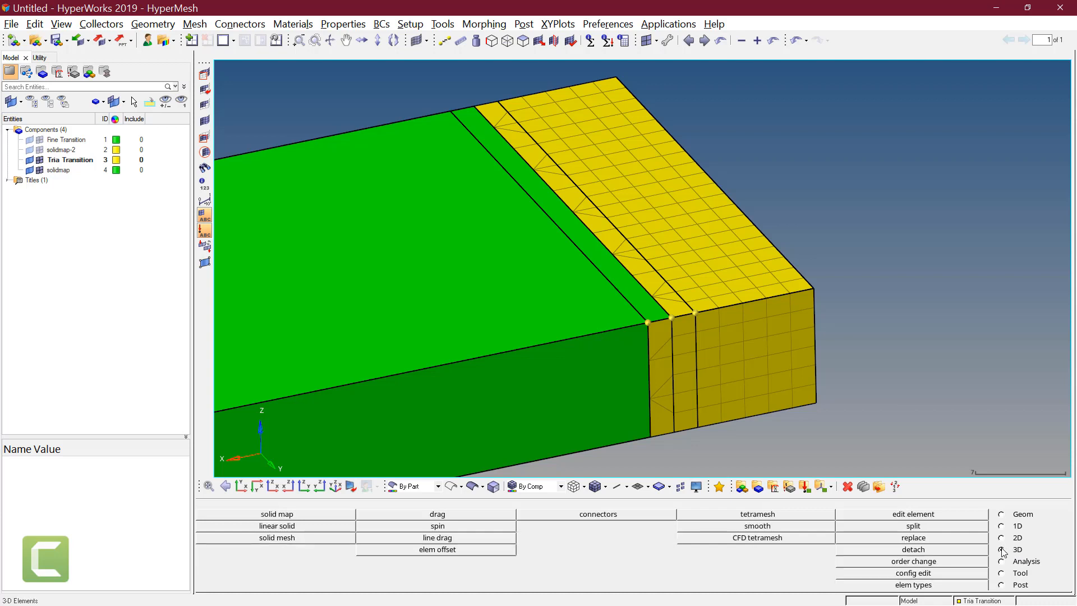
click(269, 515)
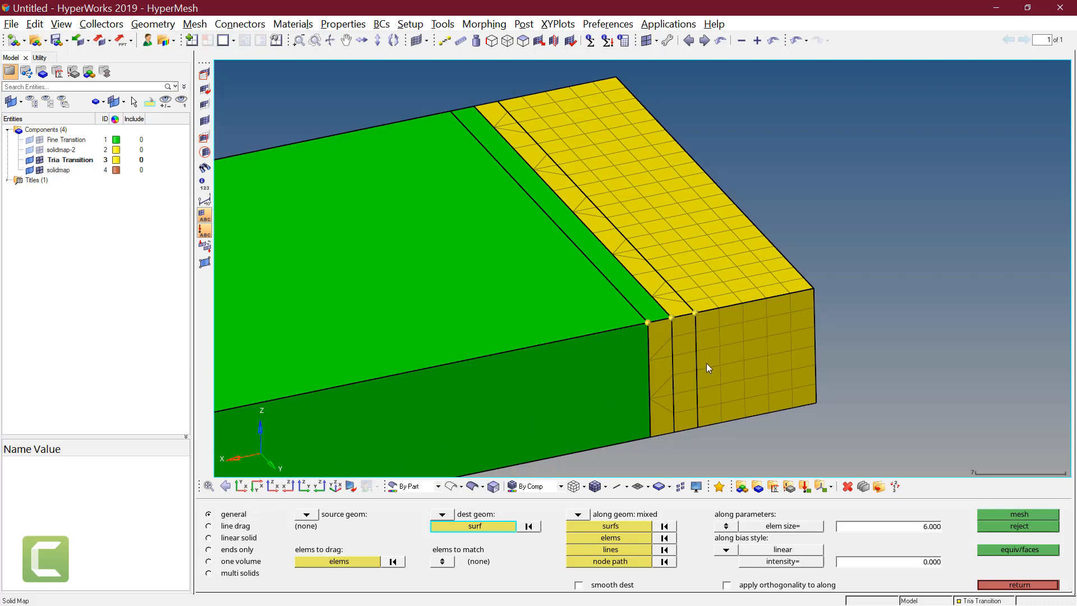
Display the geometry as wireframe and set the solid map source geometry to (none)
click(626, 345)
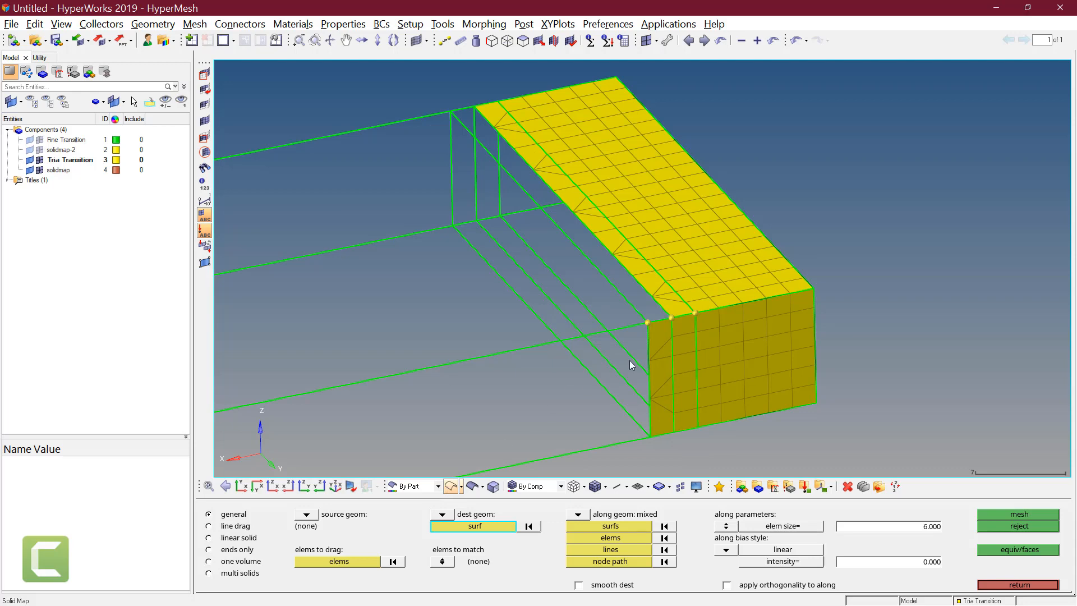
ctrl+drag(724, 343, 575, 277)
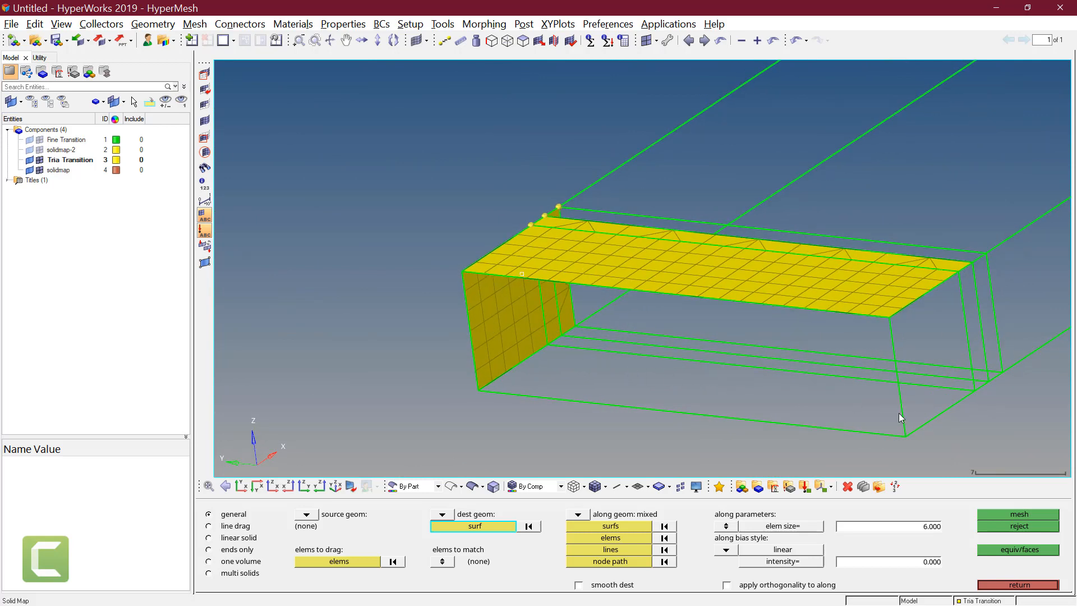
click(345, 562)
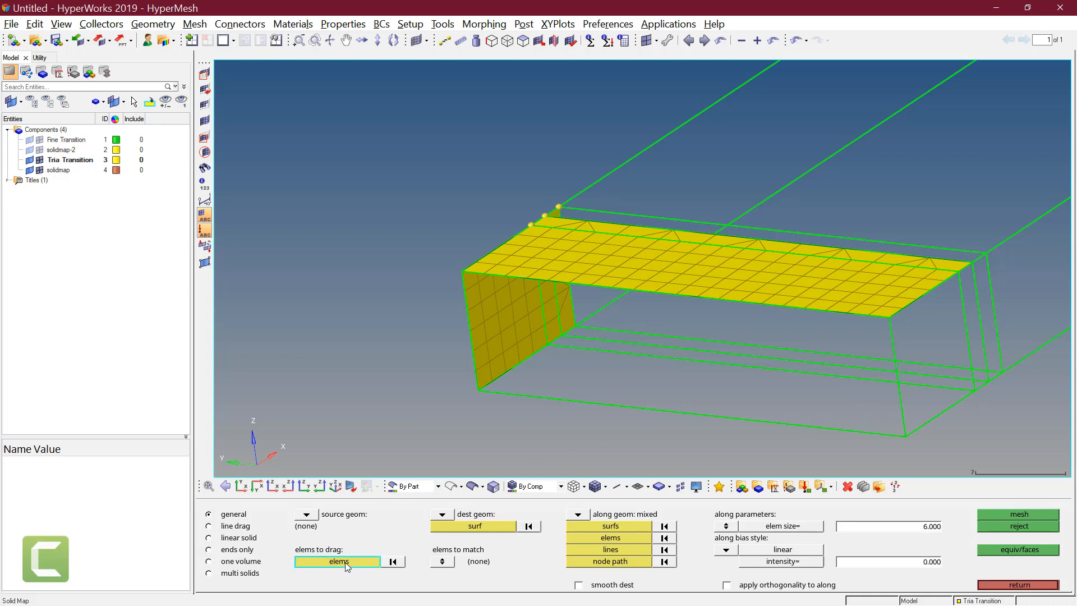
click(307, 514)
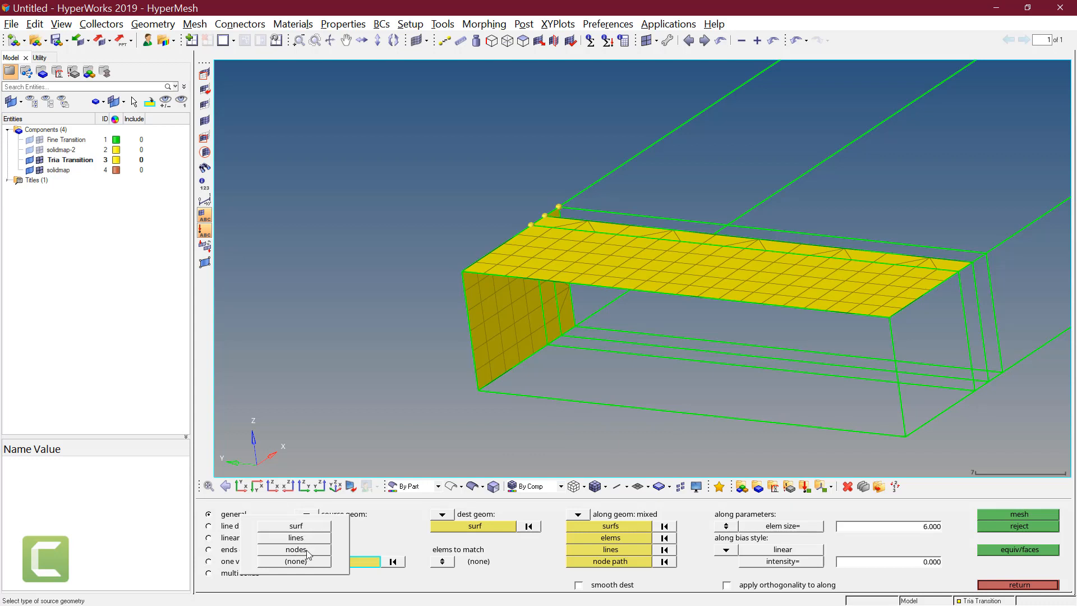
click(296, 561)
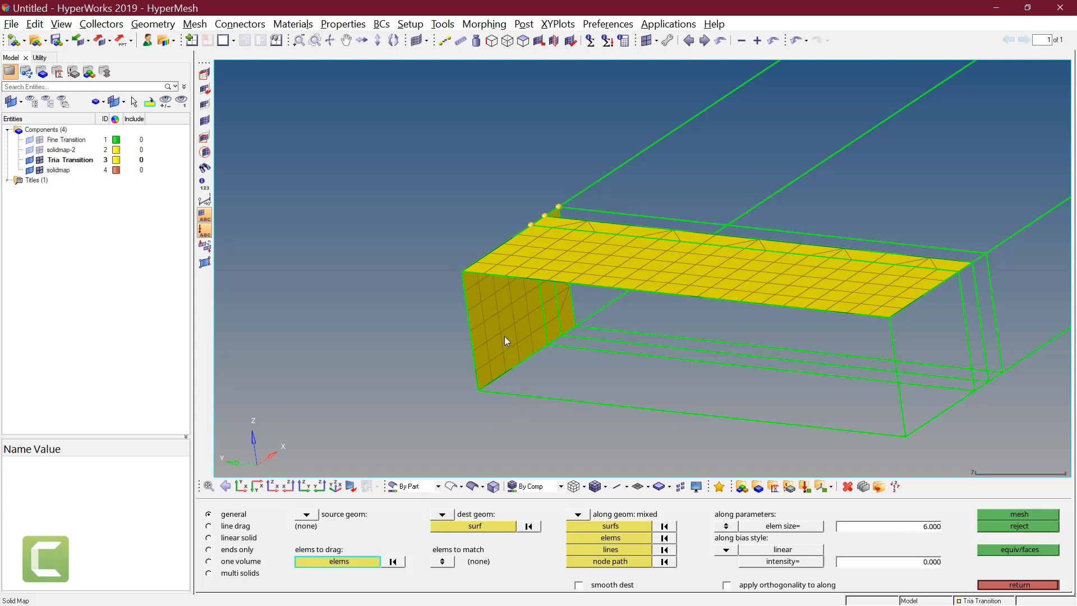
Select the side-face elements by face as elements to drag, excluding those on the two narrow strips
ctrl+drag(503, 335, 478, 339)
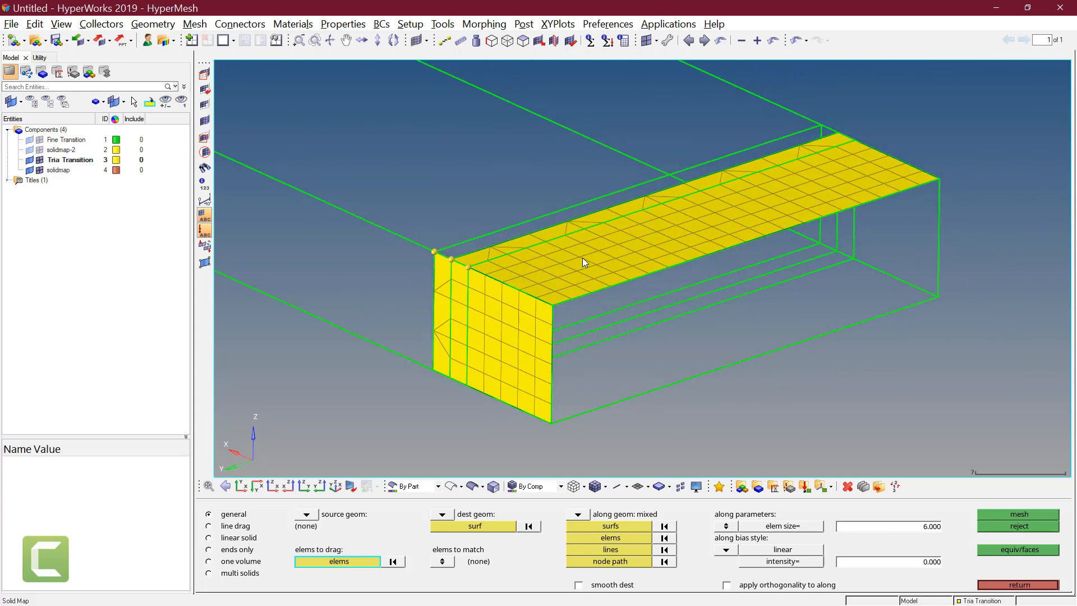
click(511, 361)
click(365, 562)
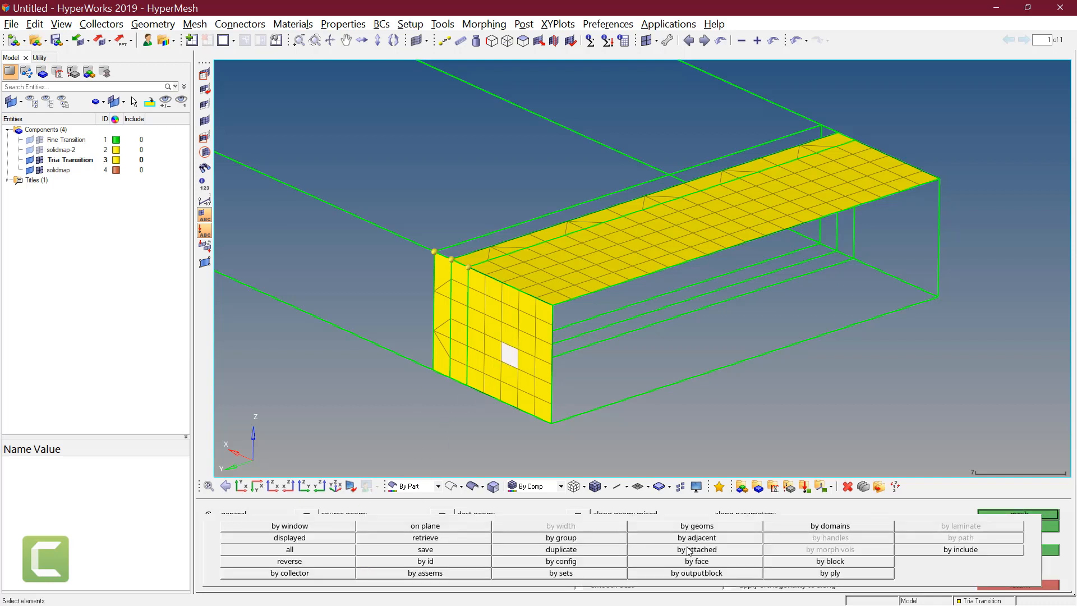
click(702, 563)
ctrl+drag(516, 404, 548, 365)
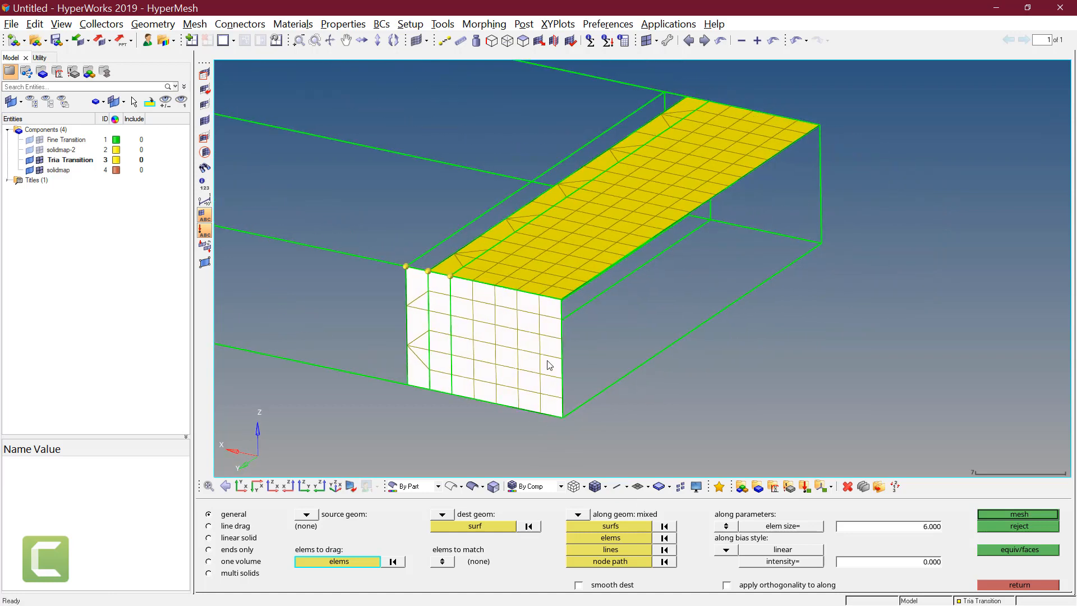
shift+right_drag(372, 205, 448, 433)
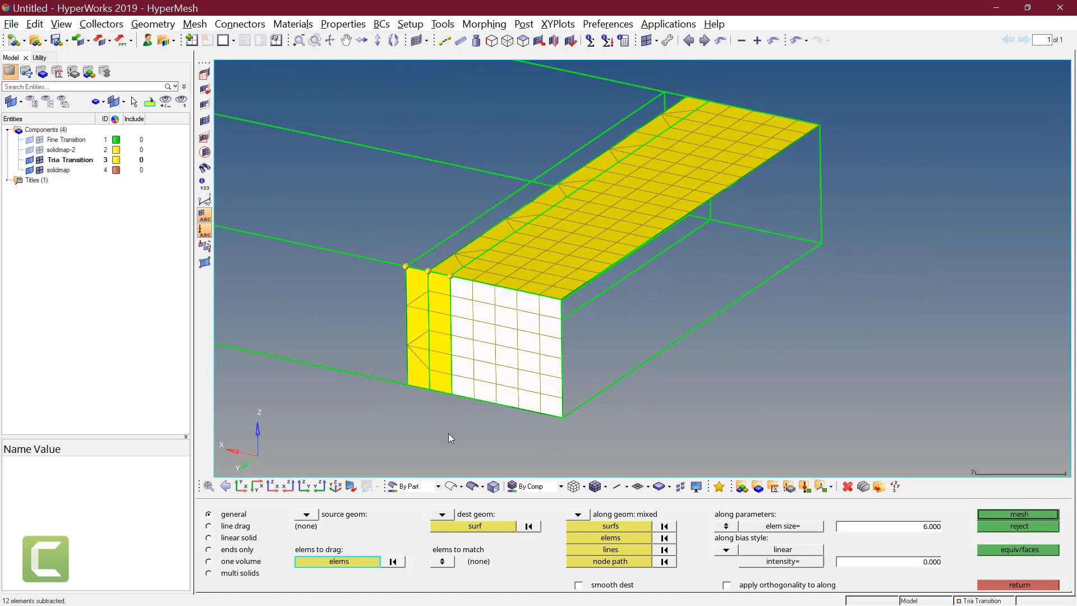
ctrl+drag(559, 328, 490, 315)
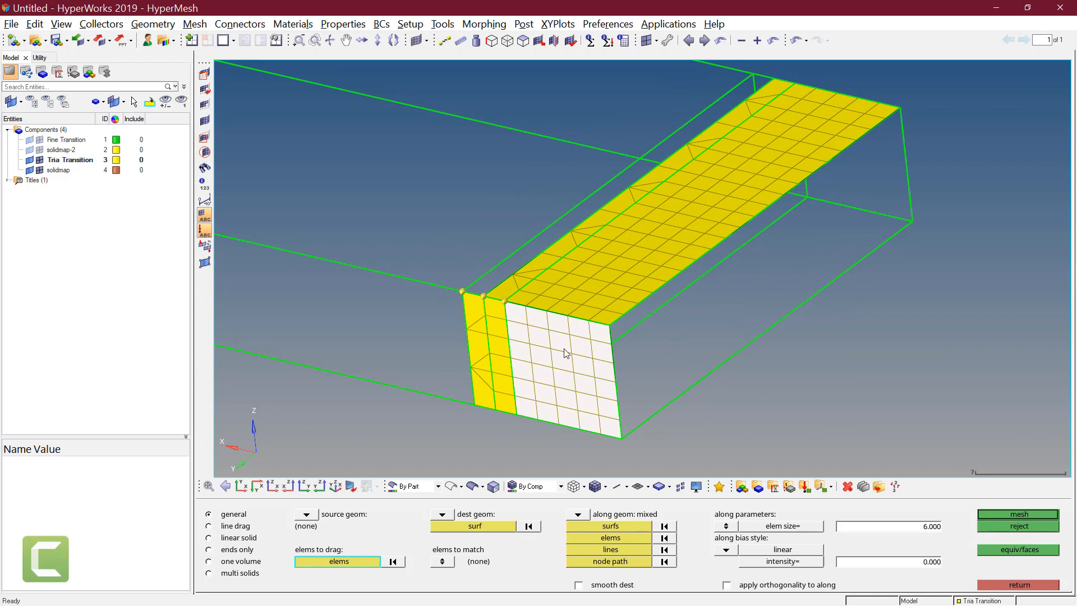
Set the end block's side face opposite the selected elements as the destination surface, checking it in shaded and wireframe display
click(489, 527)
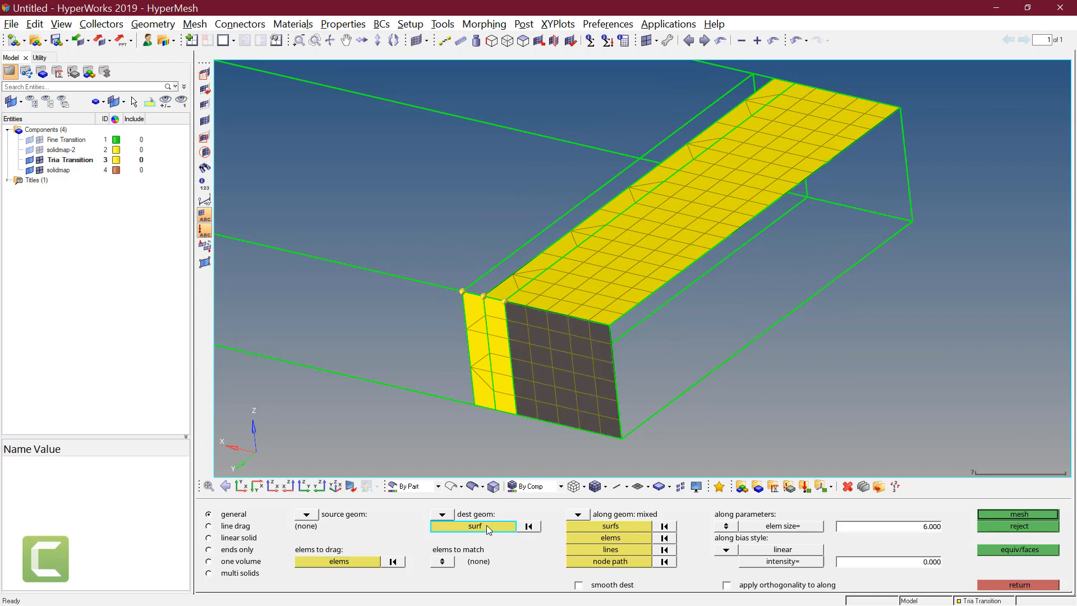
click(906, 197)
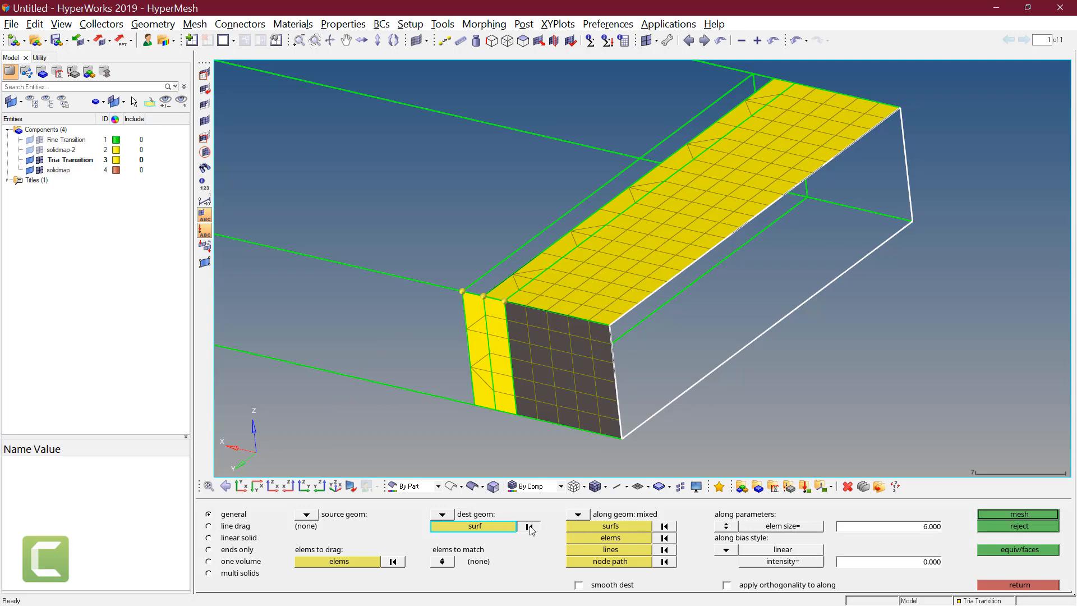
click(471, 485)
ctrl+scroll(731, 275, down, 1)
ctrl+click(768, 257)
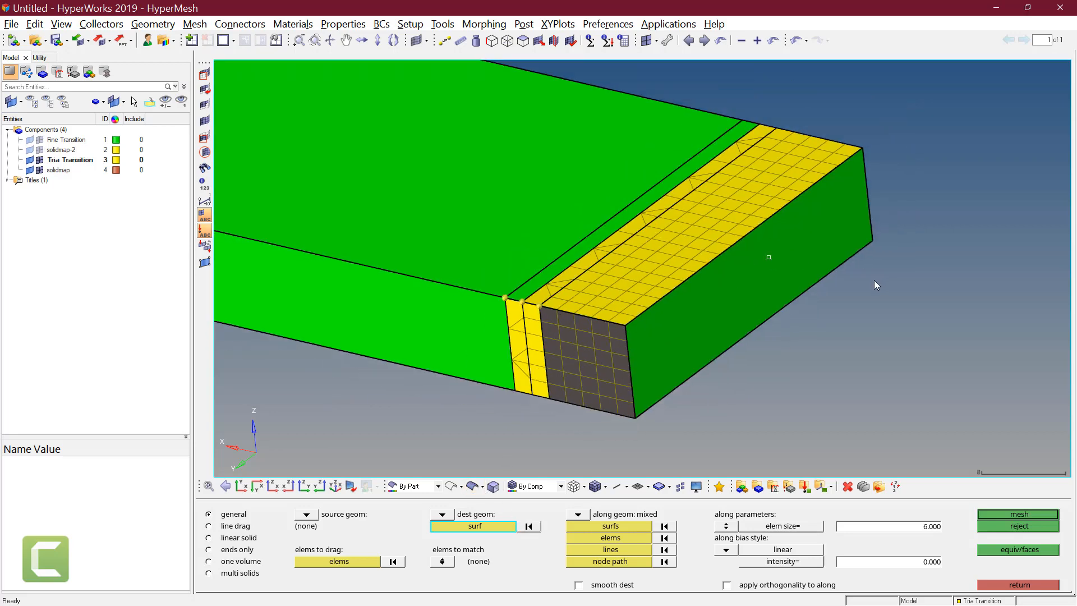
mouse_move(873, 280)
ctrl+mouse_down()
mouse_move(656, 295)
mouse_move(584, 283)
ctrl+mouse_up()
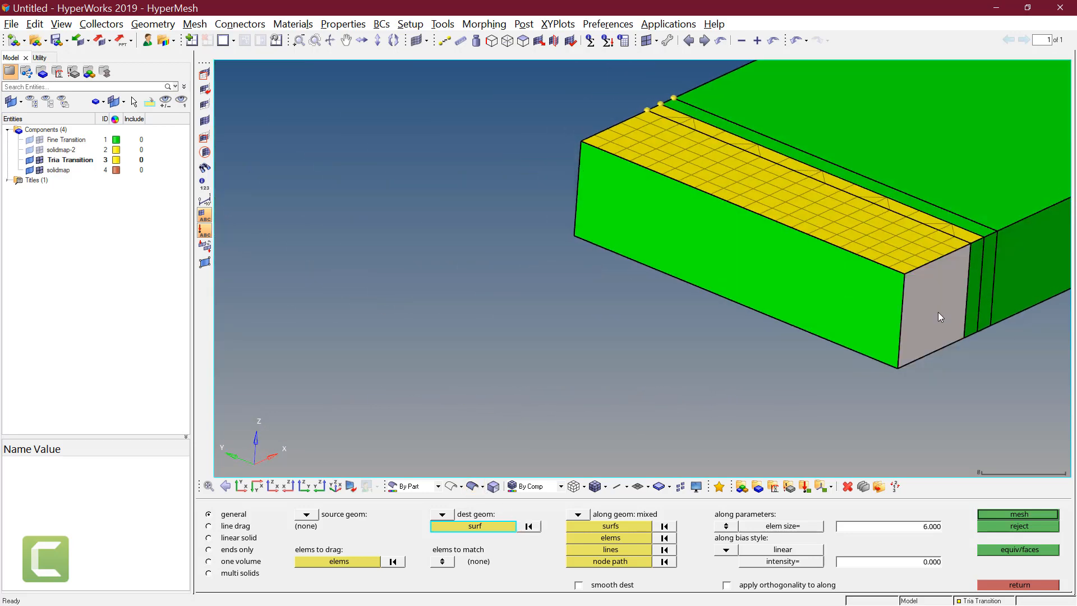
ctrl+drag(666, 313, 877, 330)
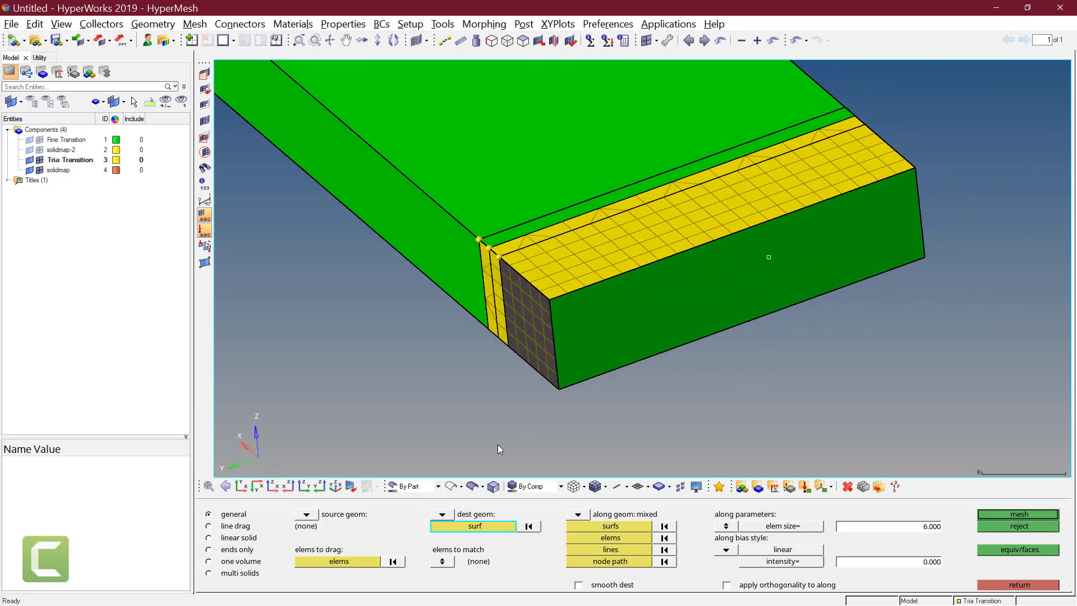
click(450, 486)
ctrl+drag(549, 340, 587, 345)
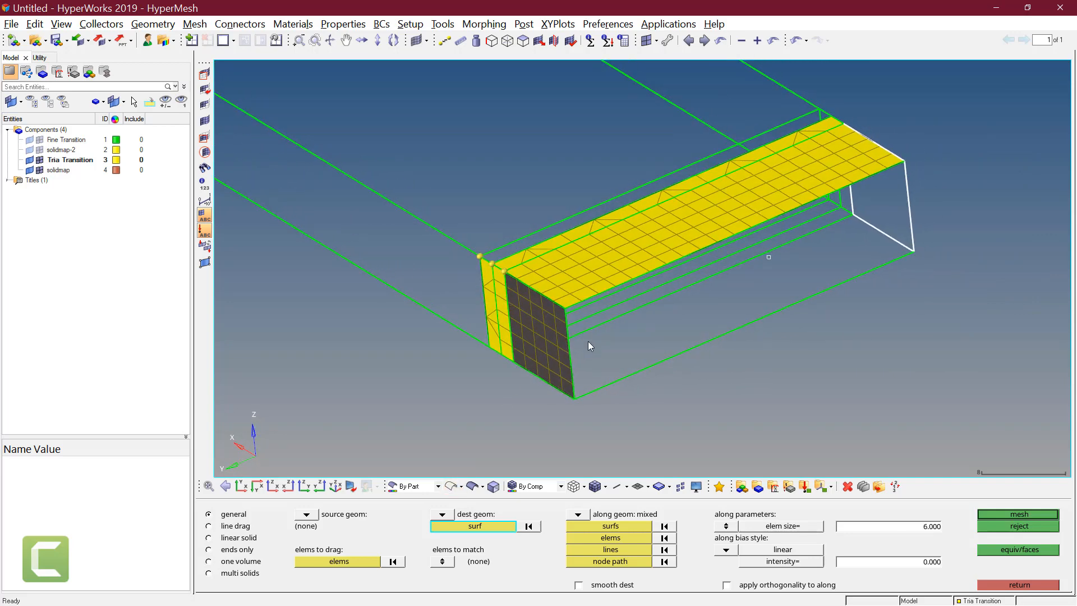
Define the along geometry as a node path along the end block's outer top edge, from the selected elements to the opposite corner
click(604, 562)
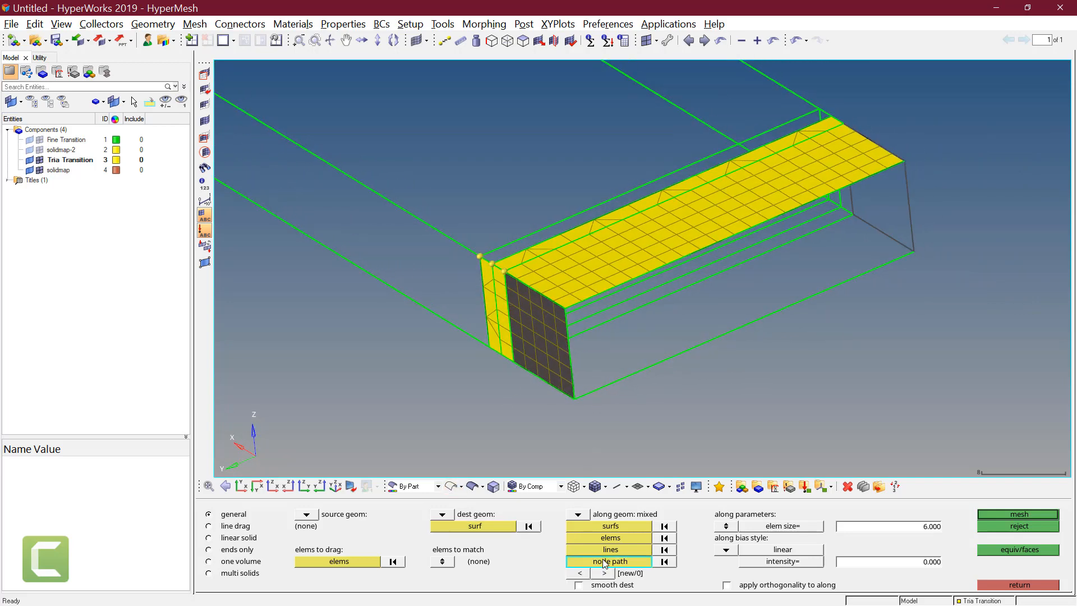
click(578, 515)
click(577, 515)
click(577, 514)
scroll(587, 260, up, 3)
ctrl+right_drag(571, 296, 569, 311)
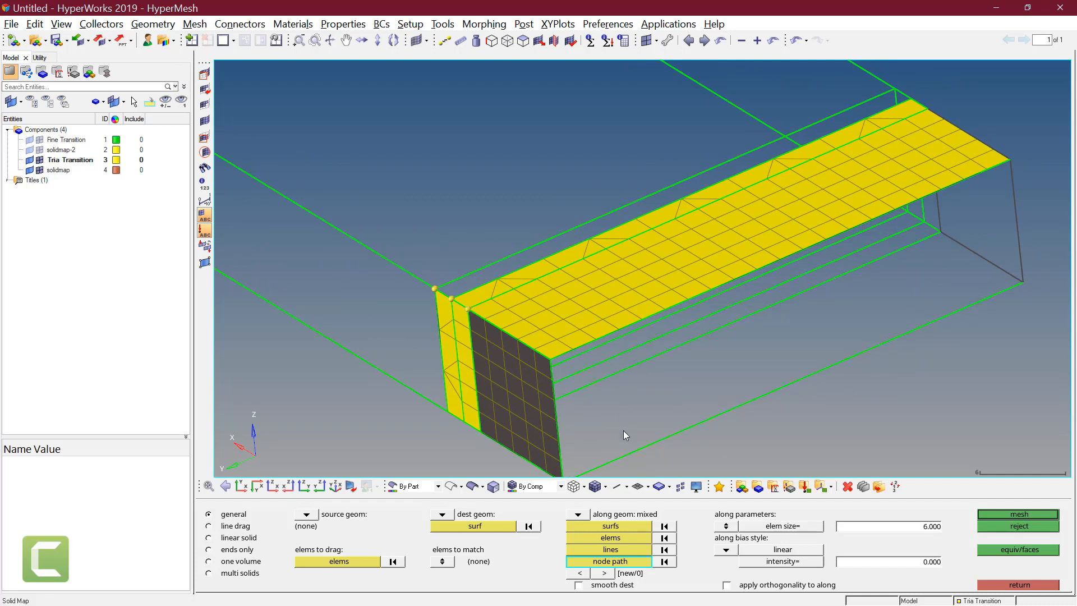
click(550, 359)
click(1007, 159)
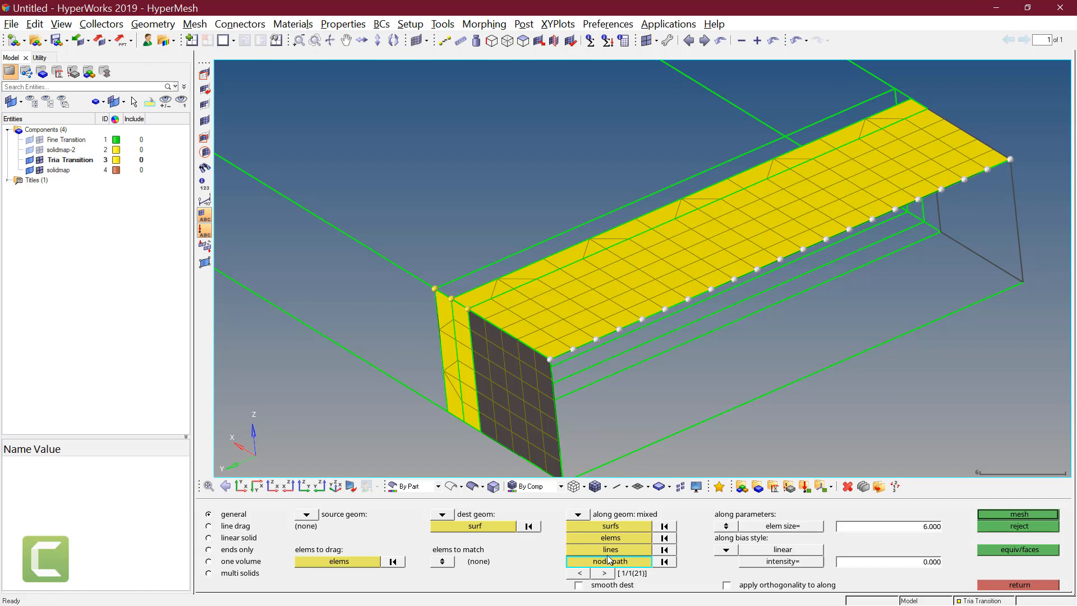
scroll(593, 378, down, 2)
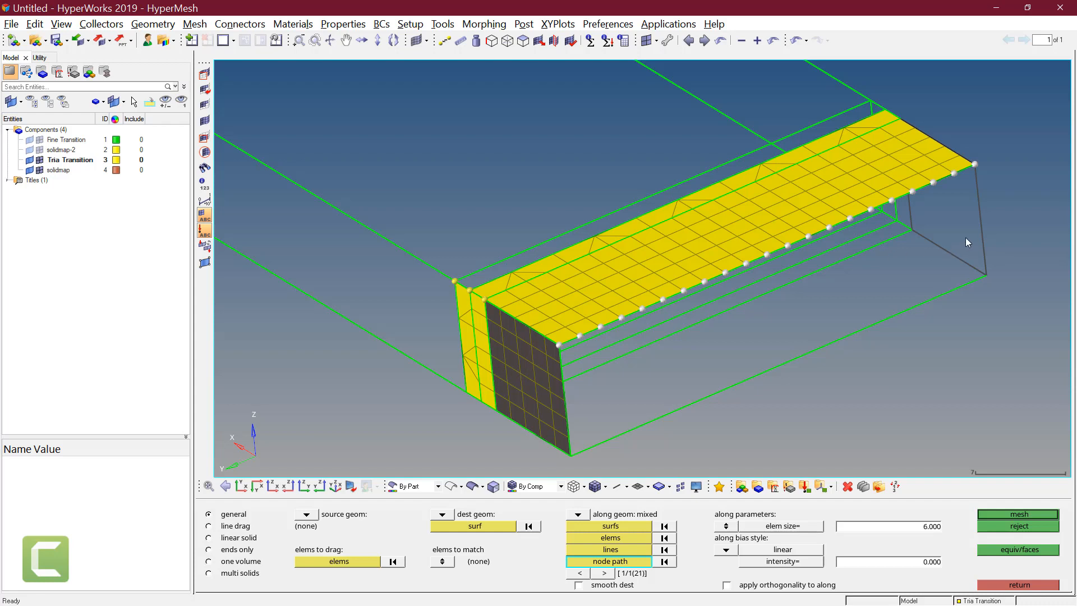
Set the element size along the path to 2 and generate the solid map mesh of the end block
click(912, 528)
text(2)
key(Return)
click(1014, 514)
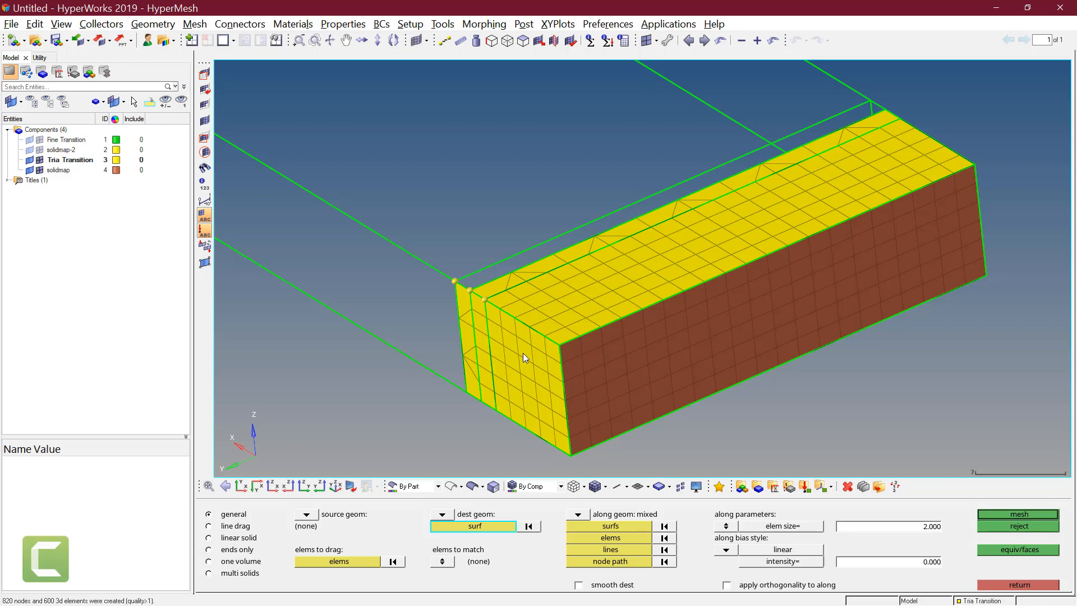
Select the elements on the meshed narrow top strip as elements to drag, using the strip's surface for selection by geometry
mouse_move(504, 362)
ctrl+mouse_down()
mouse_move(648, 373)
mouse_move(607, 295)
mouse_move(412, 129)
mouse_move(538, 424)
mouse_move(636, 399)
mouse_move(663, 338)
mouse_move(722, 325)
ctrl+mouse_up()
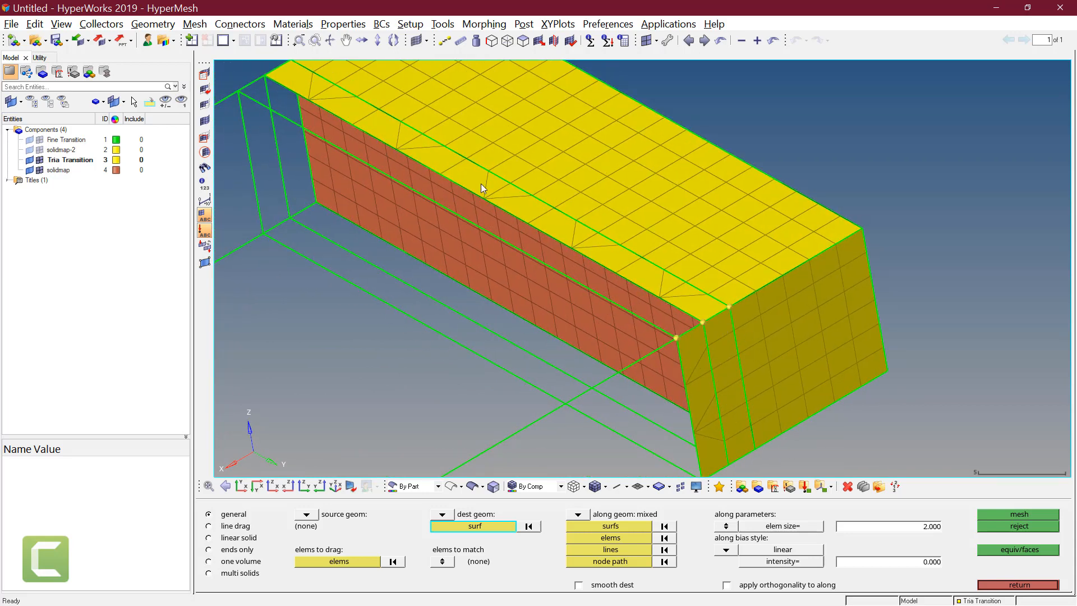
ctrl+drag(582, 245, 614, 255)
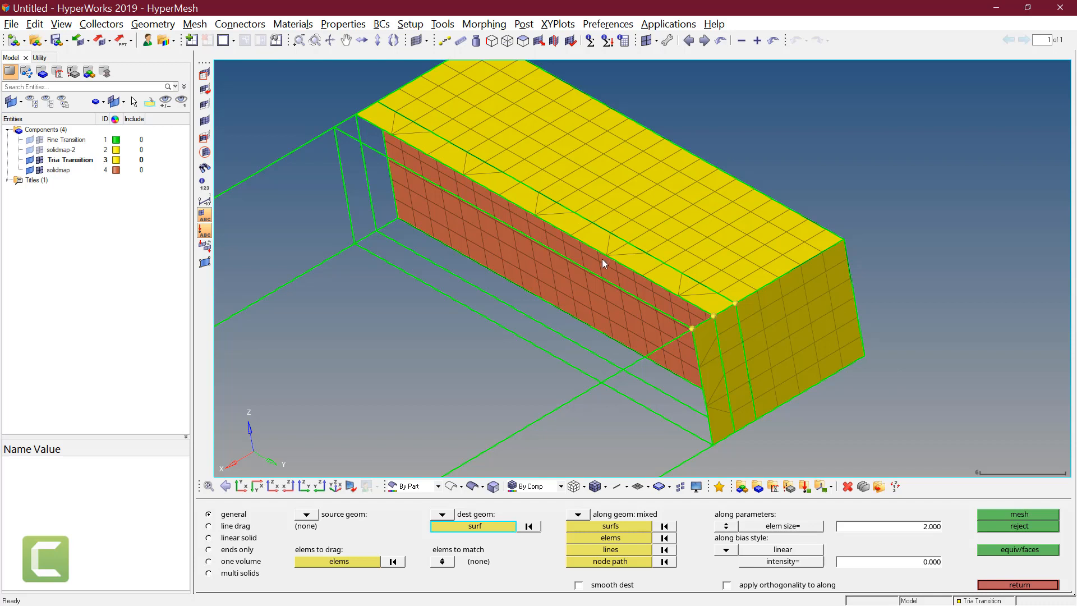
click(336, 561)
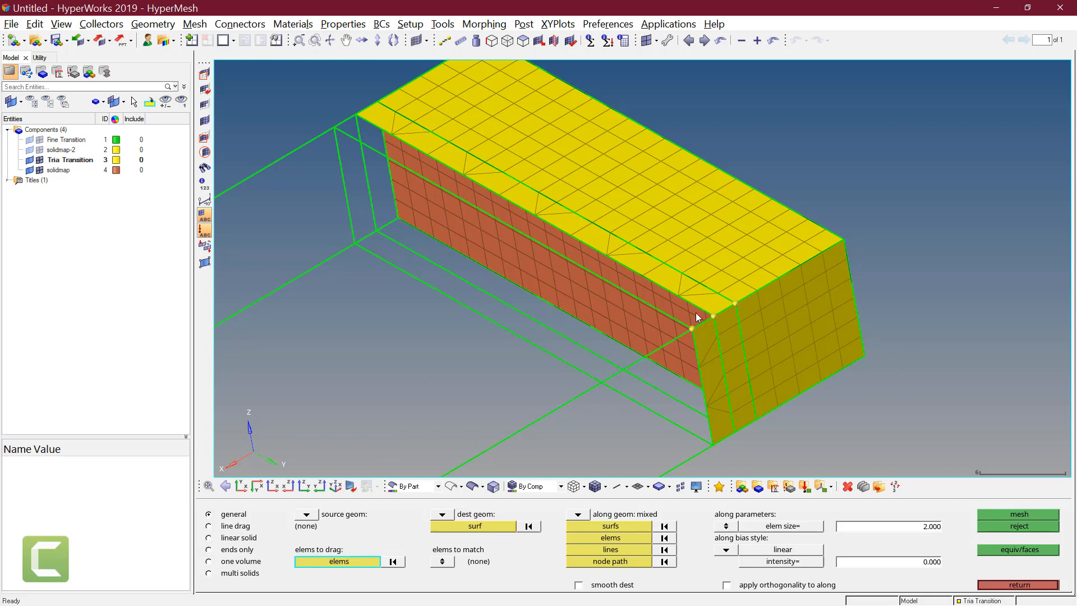
click(350, 564)
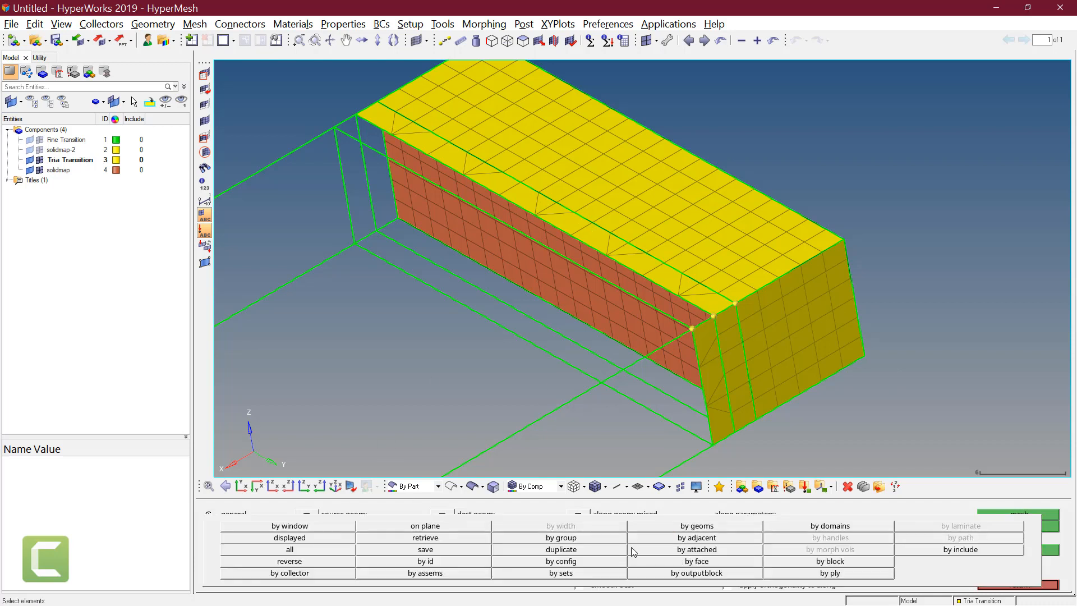
click(702, 531)
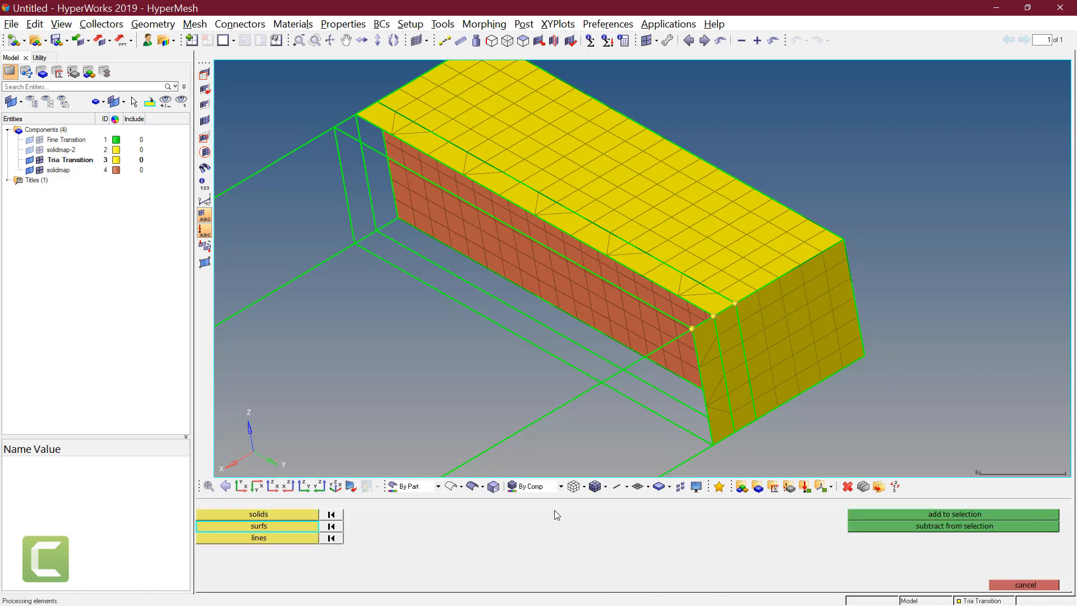
click(623, 261)
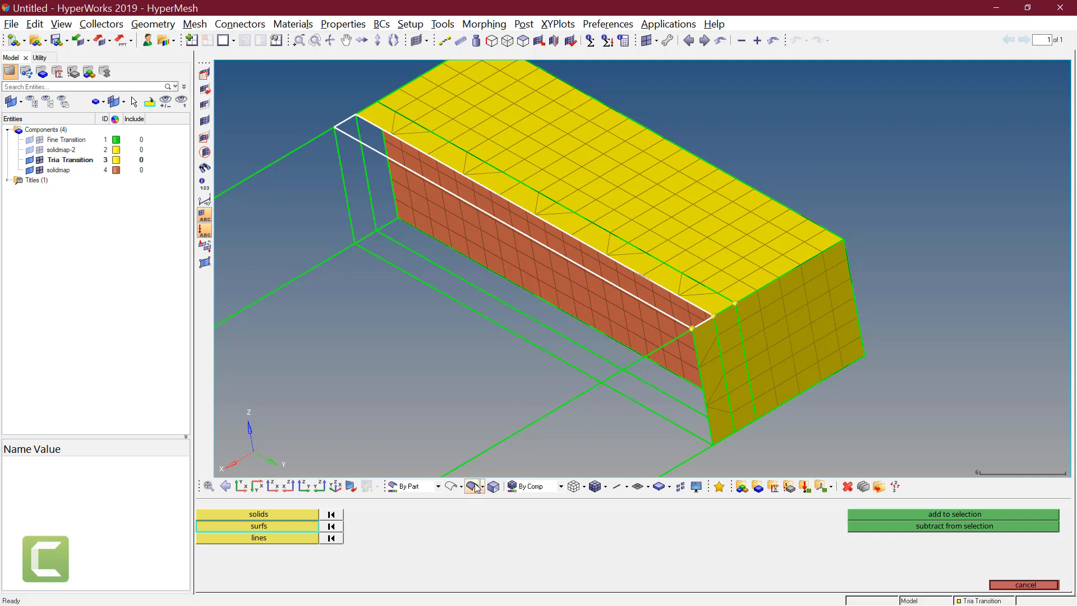
click(473, 486)
click(644, 269)
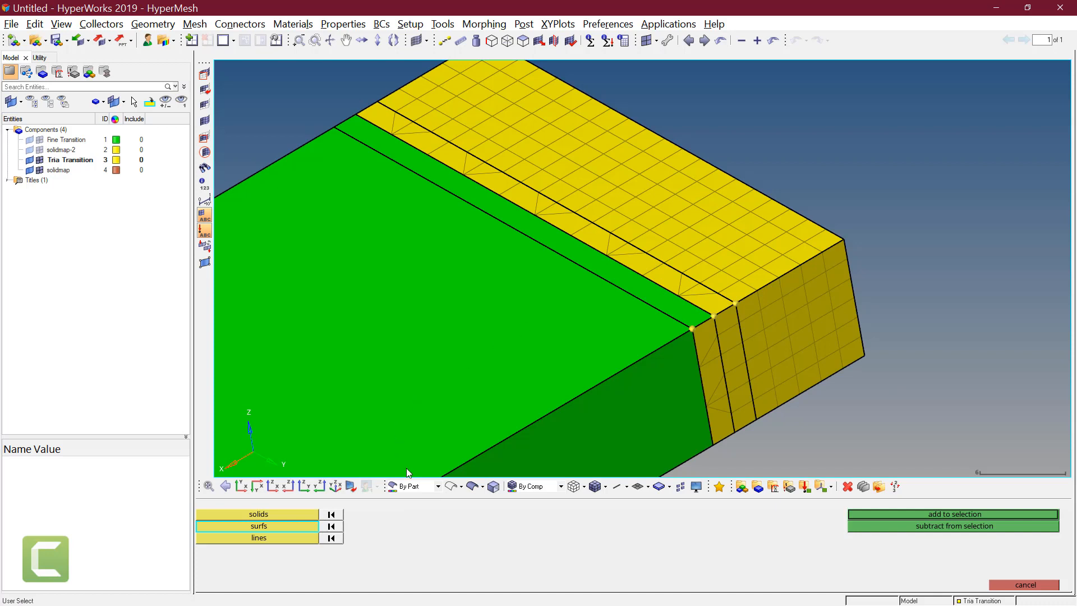
click(451, 487)
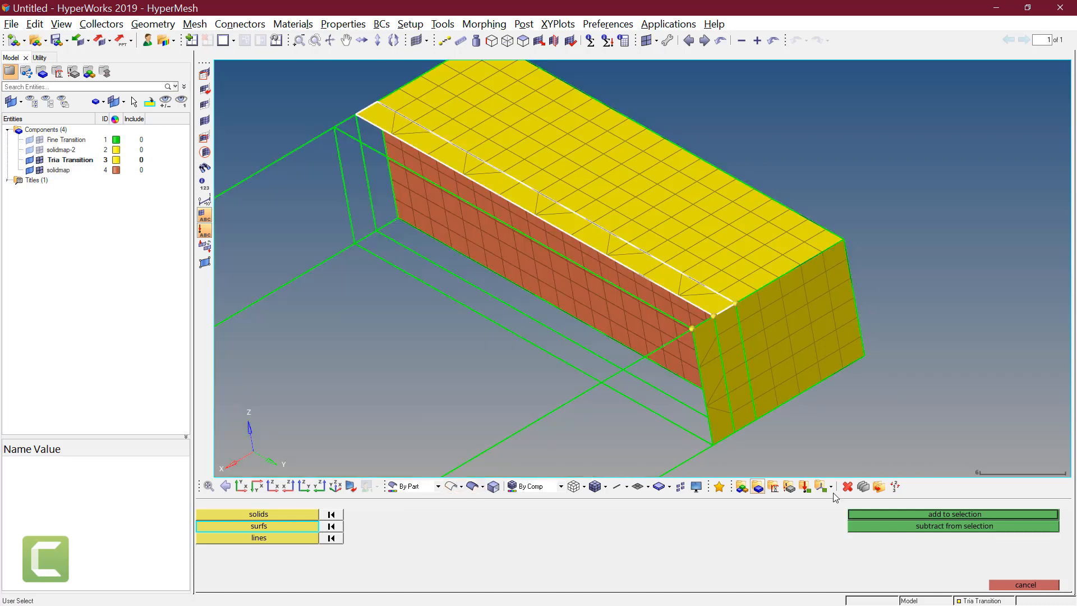
click(957, 513)
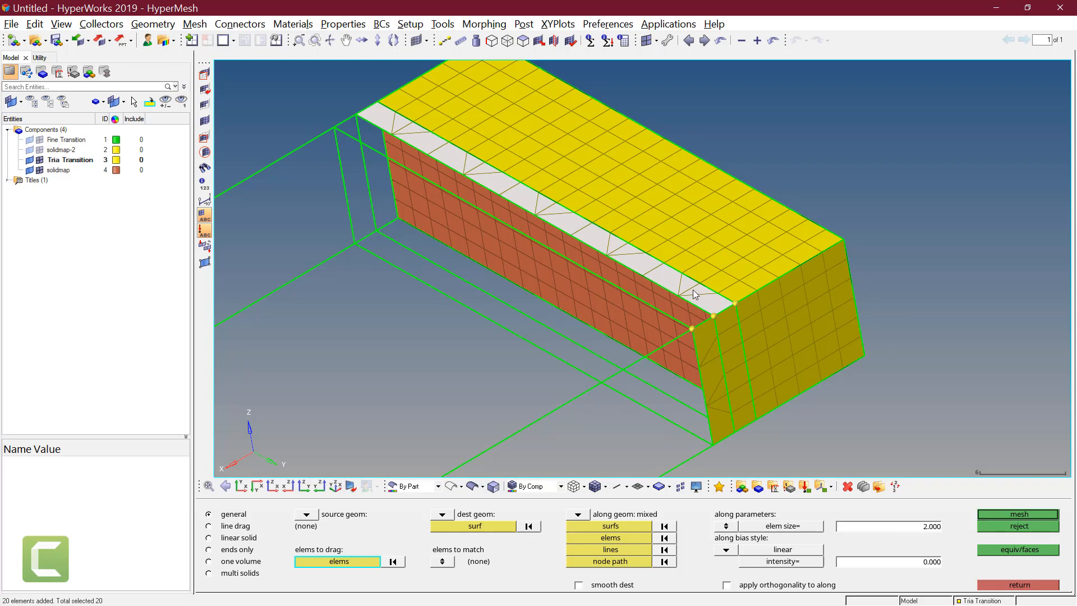
Set the bottom surface directly beneath the selected top-strip elements as the destination surface, checking it in shaded and wireframe display
click(485, 525)
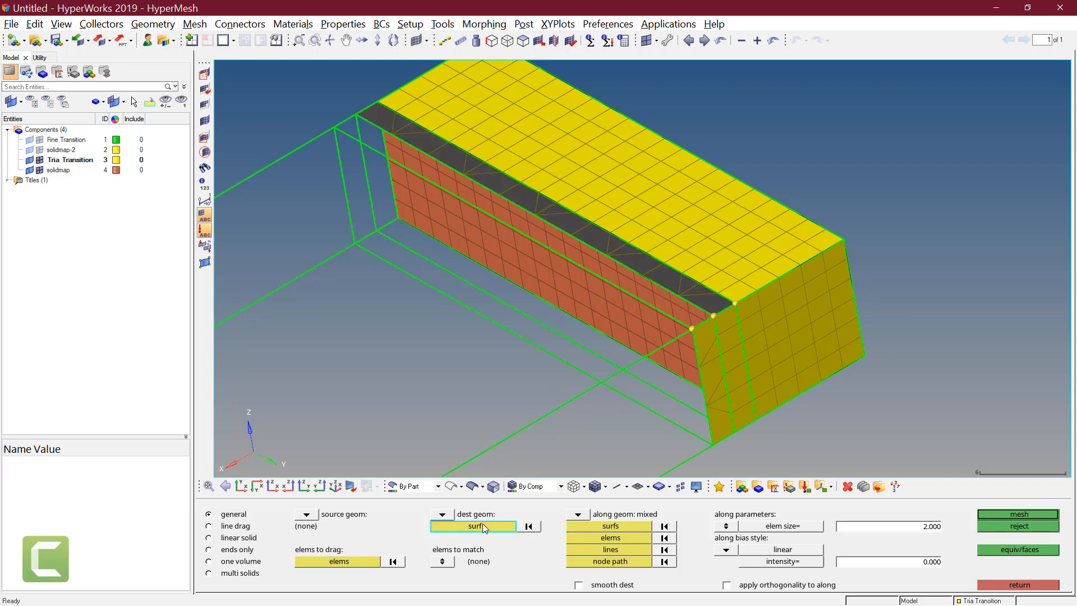
click(476, 489)
mouse_move(715, 438)
ctrl+mouse_down()
mouse_move(736, 384)
mouse_move(703, 338)
ctrl+mouse_up()
ctrl+drag(740, 305, 752, 404)
ctrl+drag(671, 209, 708, 224)
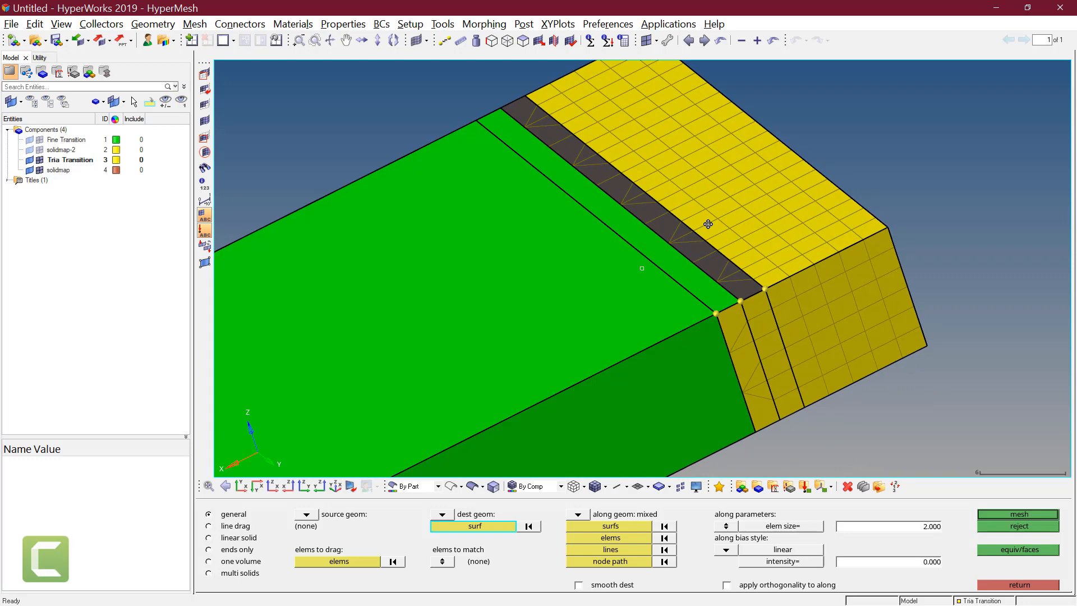
click(452, 487)
ctrl+drag(539, 340, 583, 292)
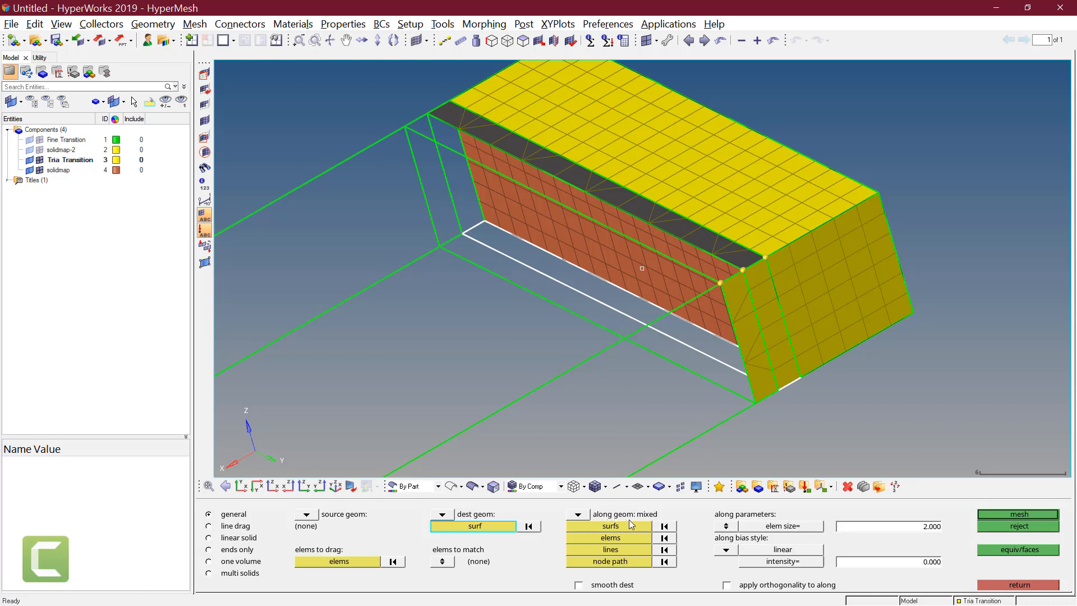
Define a node path down the side-face edge between the end block and the top strip, and generate the strip's solid map mesh
click(613, 562)
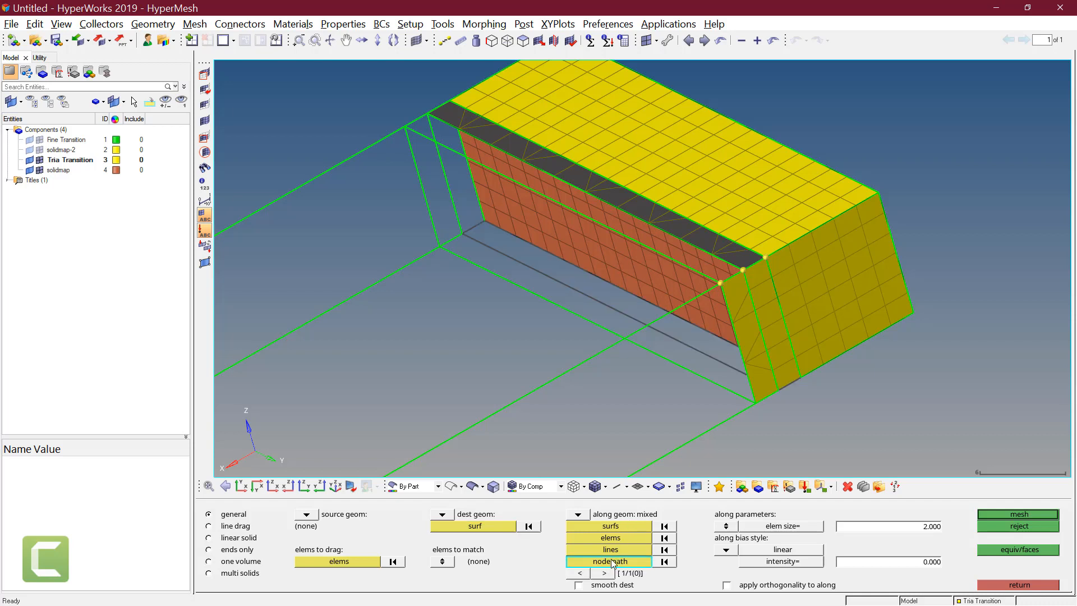
click(771, 277)
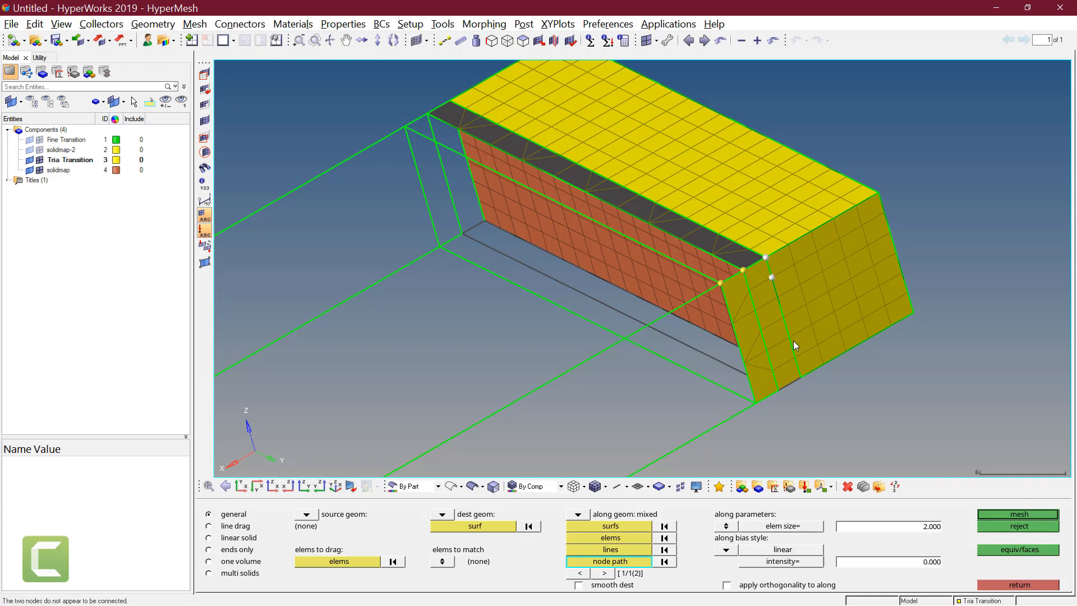
click(801, 377)
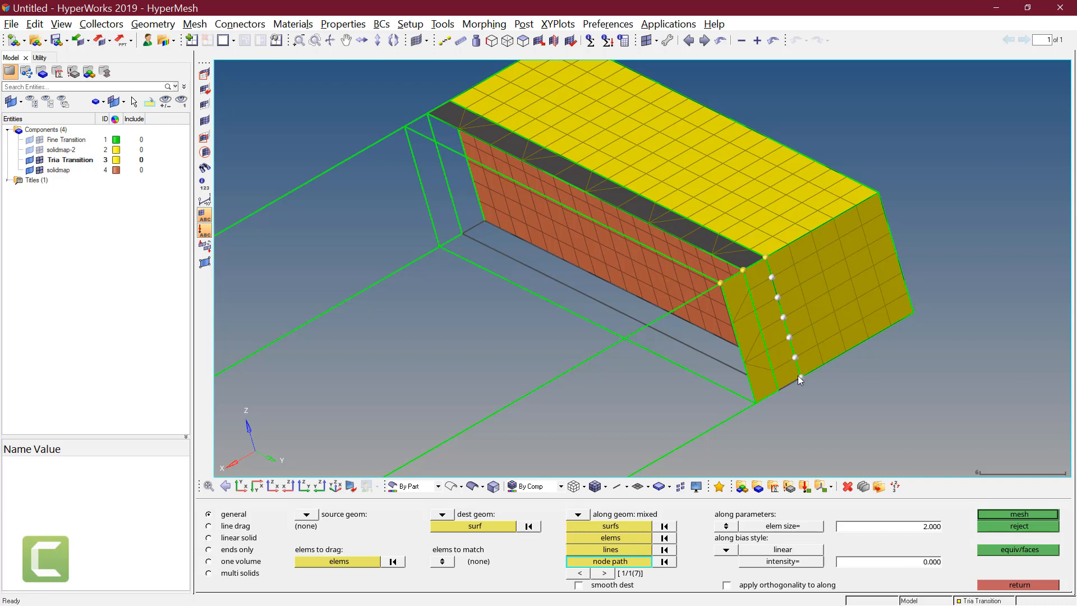
click(1008, 513)
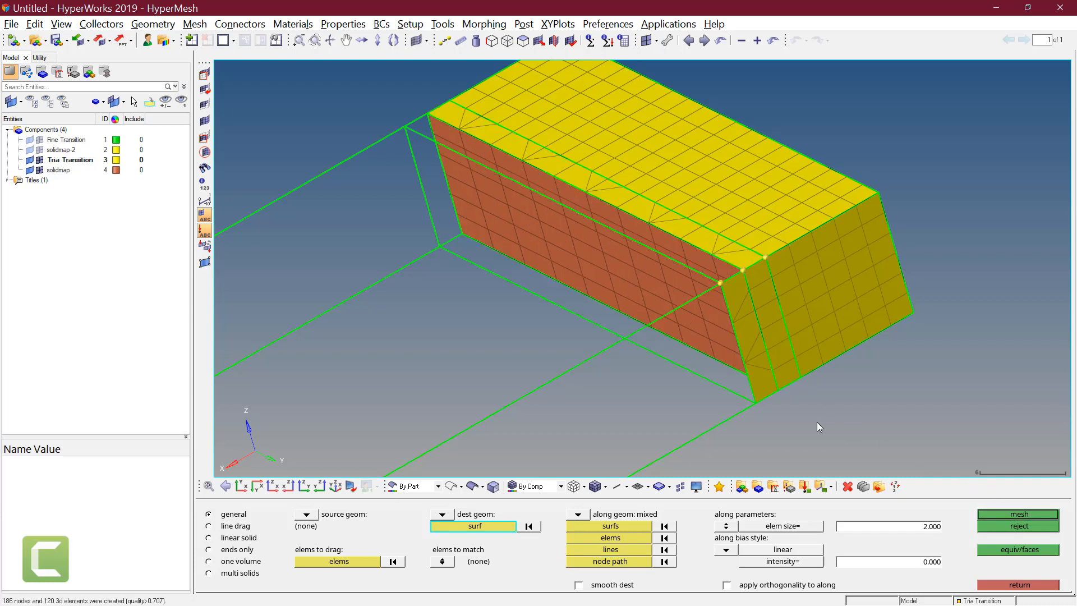
Select the elements on the outermost narrow strip of the side face as elements to drag
mouse_move(647, 290)
ctrl+mouse_down()
mouse_move(732, 289)
mouse_move(718, 301)
mouse_move(726, 308)
mouse_move(716, 302)
ctrl+mouse_up()
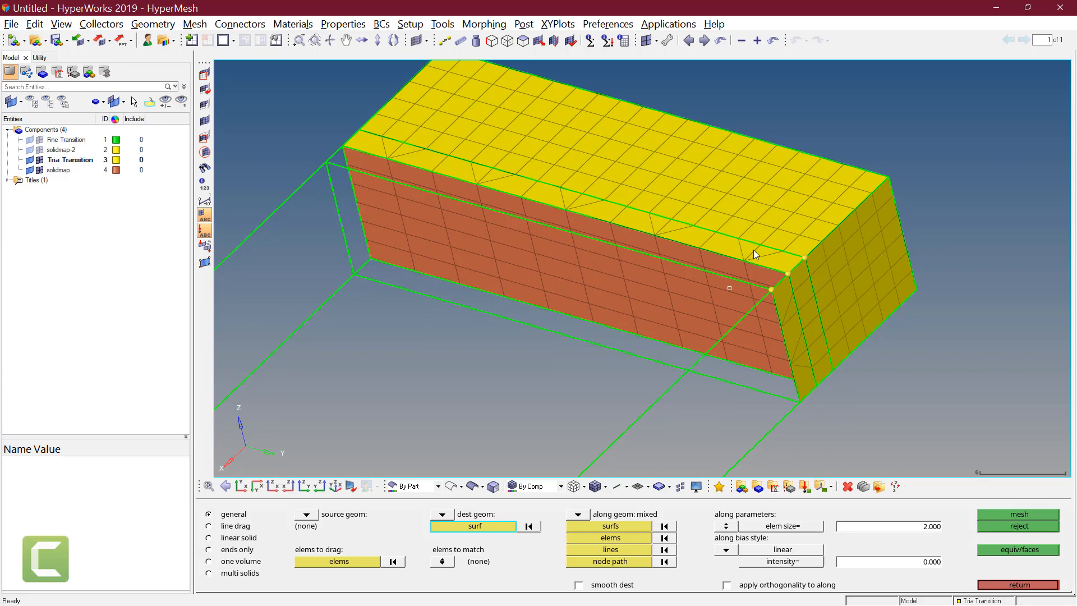
ctrl+drag(810, 368, 717, 304)
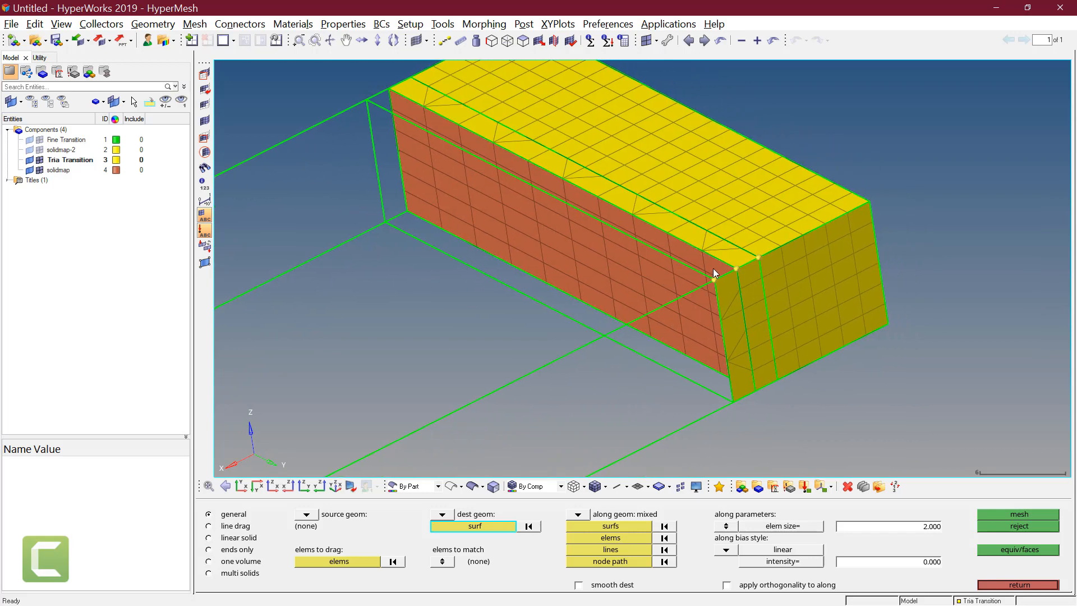
scroll(713, 273, up, 2)
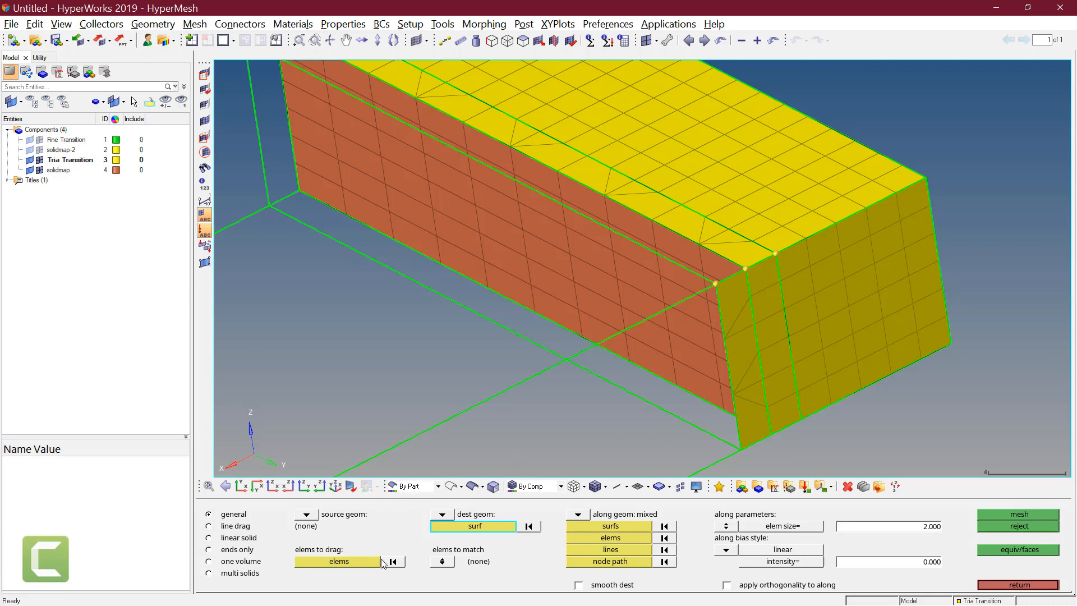
click(362, 562)
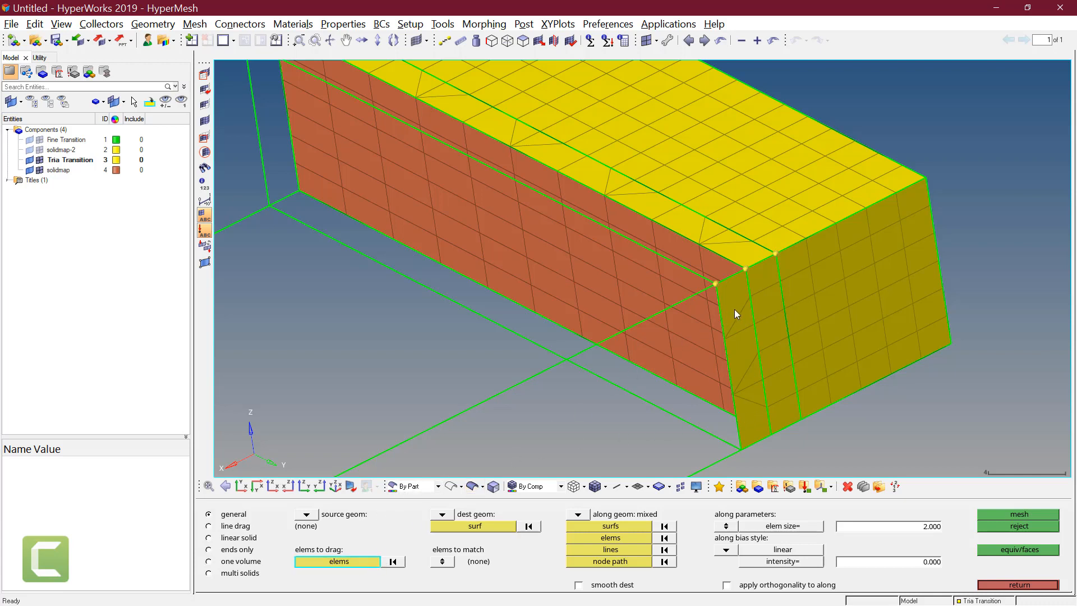
click(744, 322)
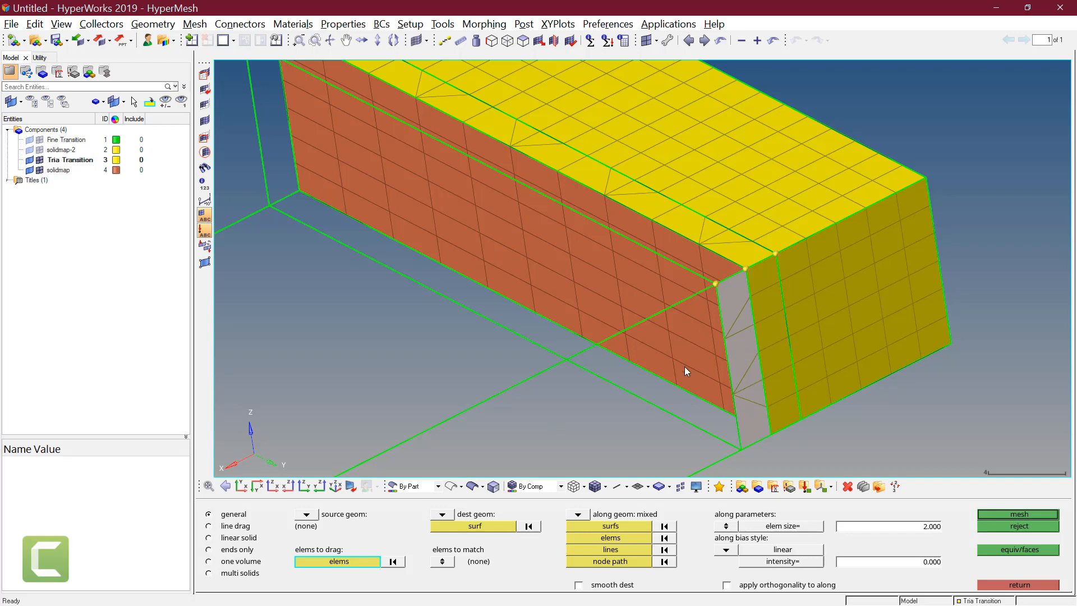
Set the outermost strip's opposite side face as the destination surface, checking it in shaded and wireframe display
click(501, 526)
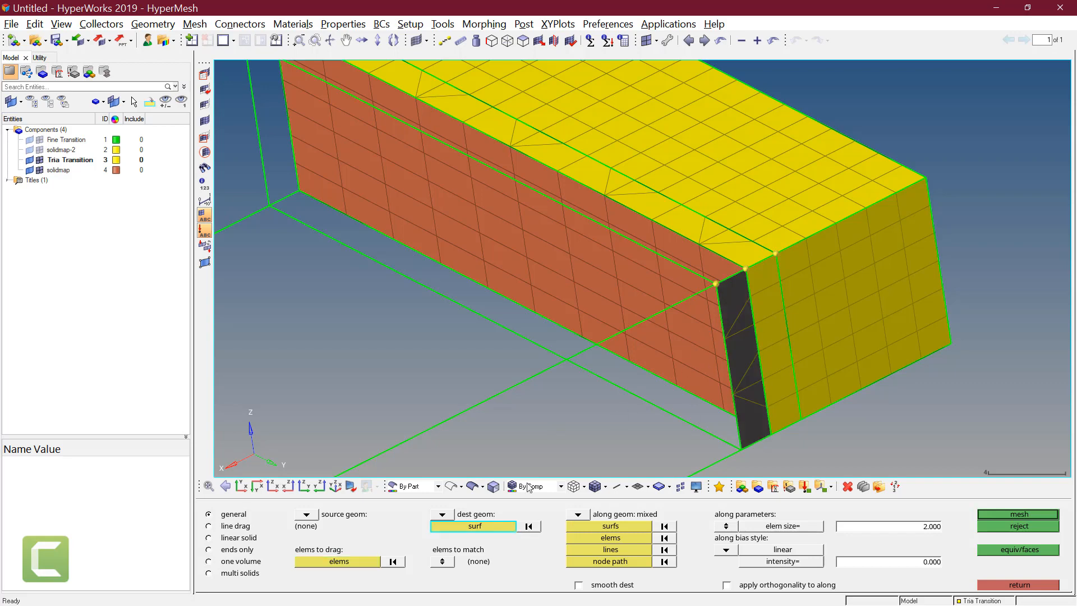
scroll(693, 351, down, 3)
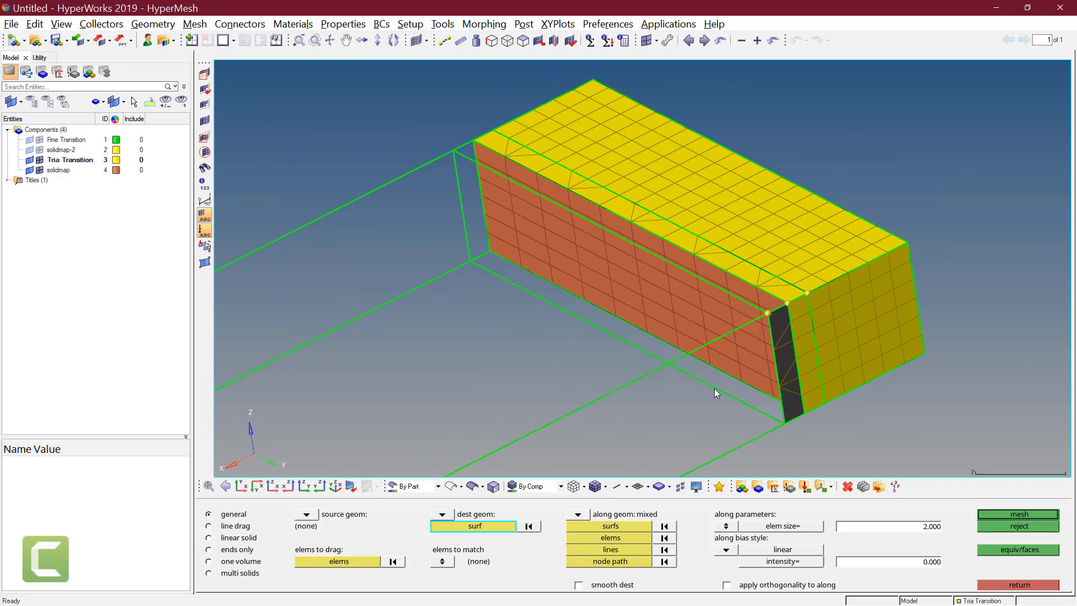
click(471, 486)
ctrl+drag(551, 279, 473, 287)
click(419, 284)
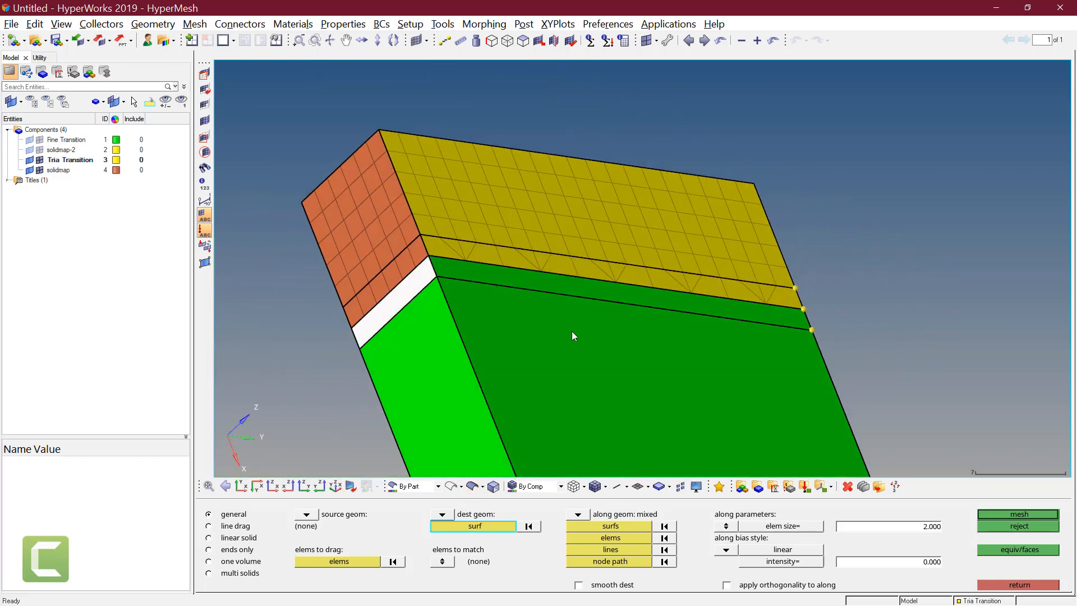
ctrl+drag(571, 331, 411, 462)
click(450, 486)
ctrl+drag(483, 308, 537, 291)
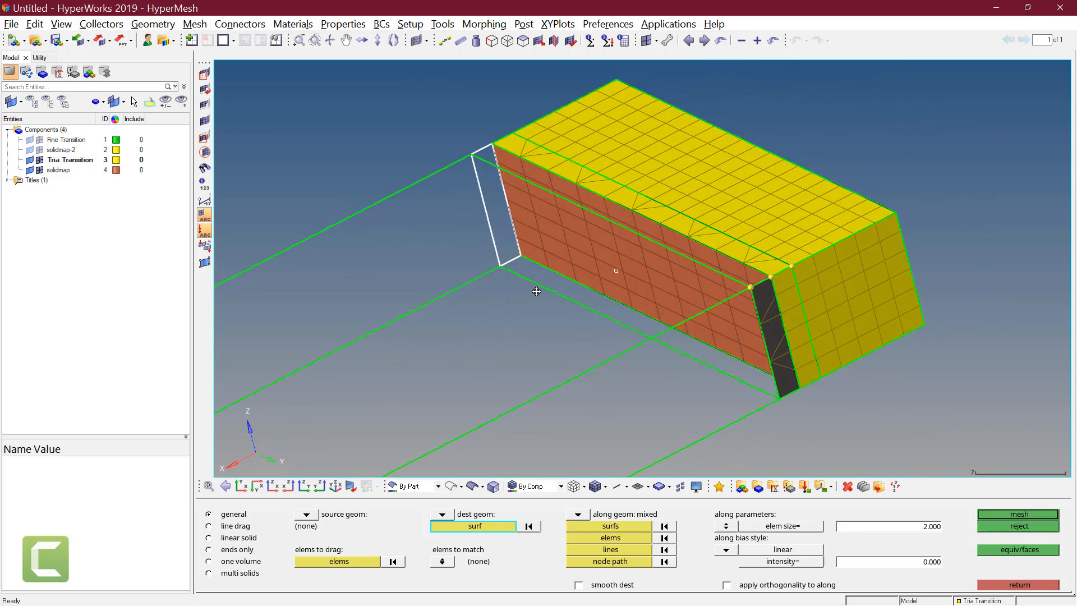
Define the along geometry as a node path on the top edge between the two narrow strips, from the selected elements to the opposite corner
click(611, 561)
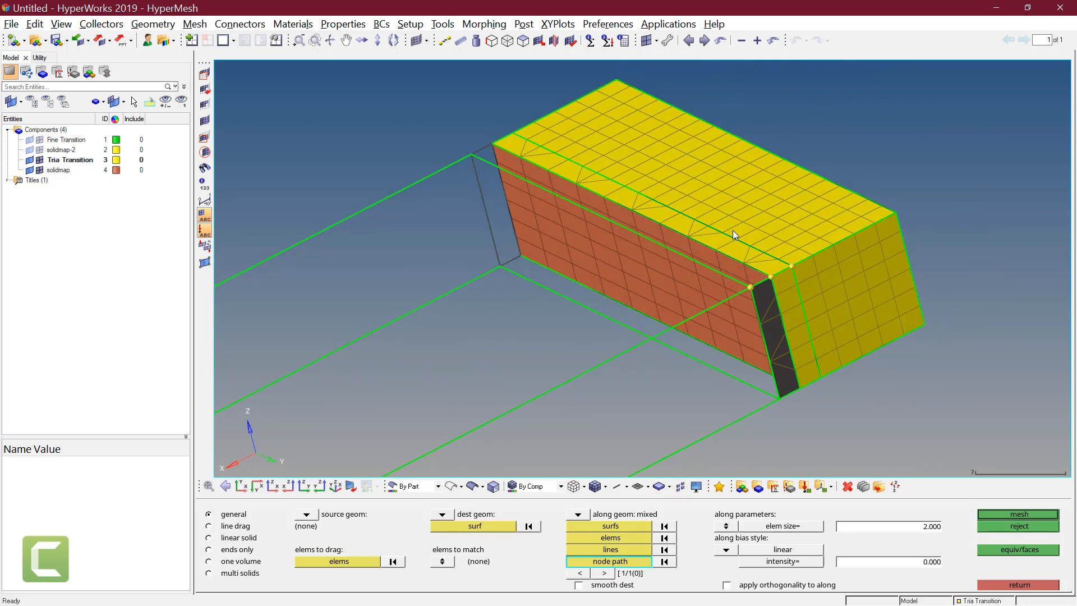
scroll(732, 230, up, 5)
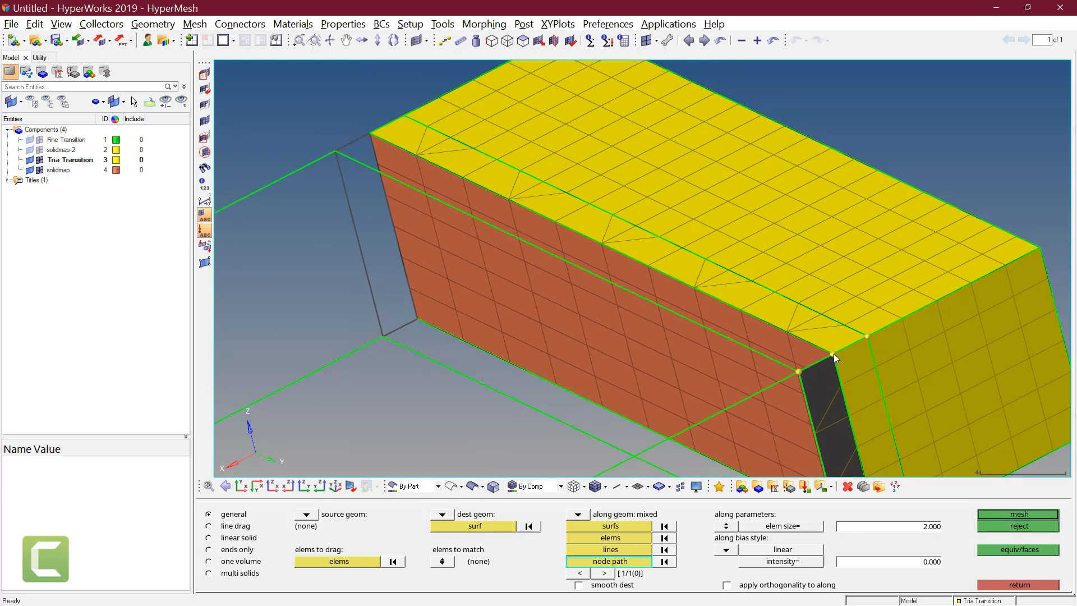
click(832, 354)
click(369, 134)
click(664, 561)
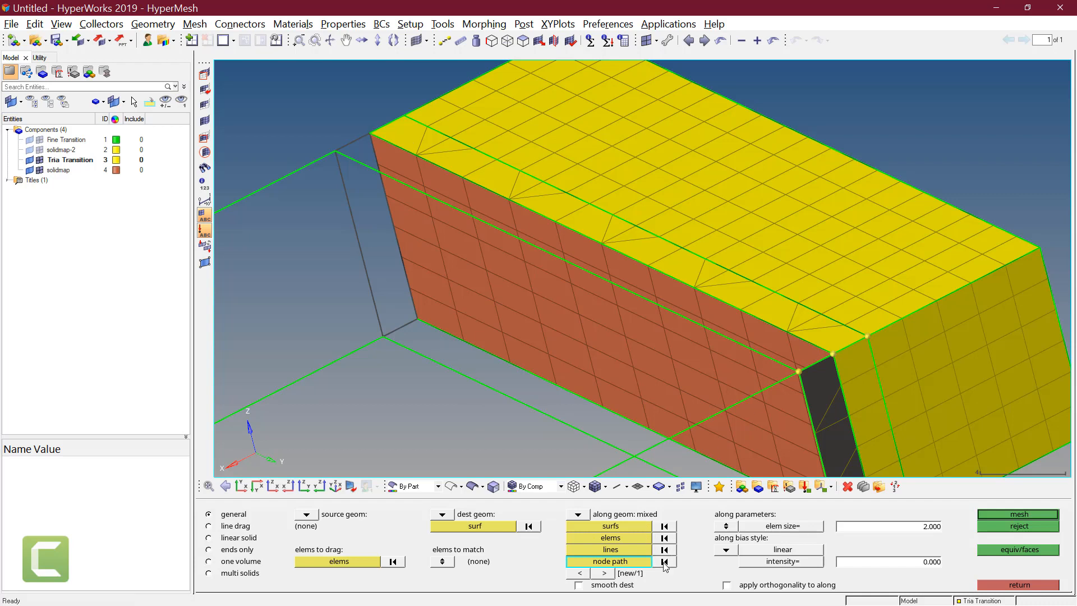
click(832, 354)
click(786, 329)
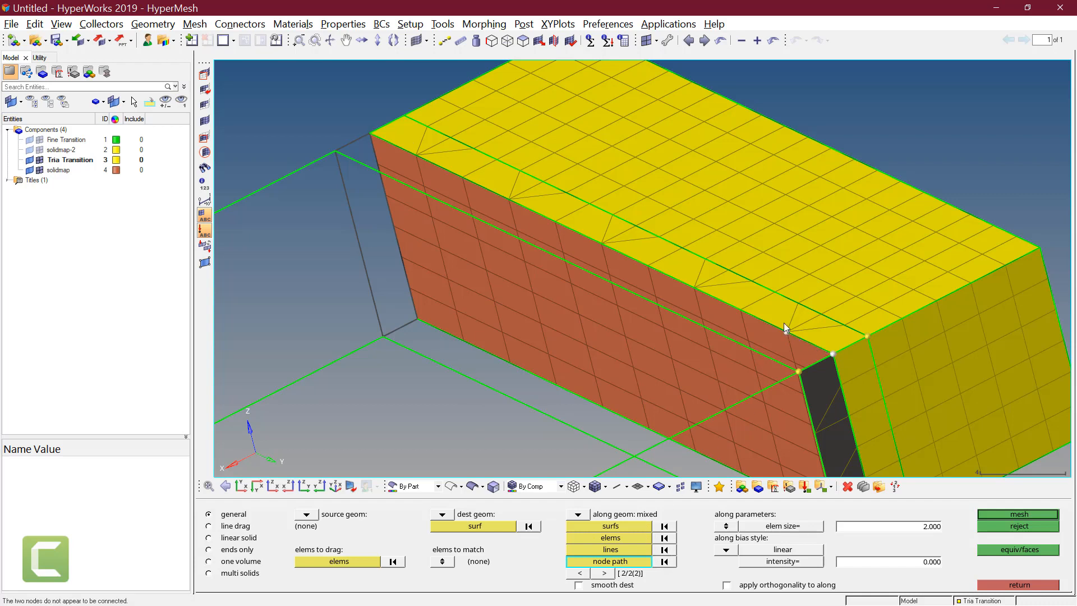
click(370, 133)
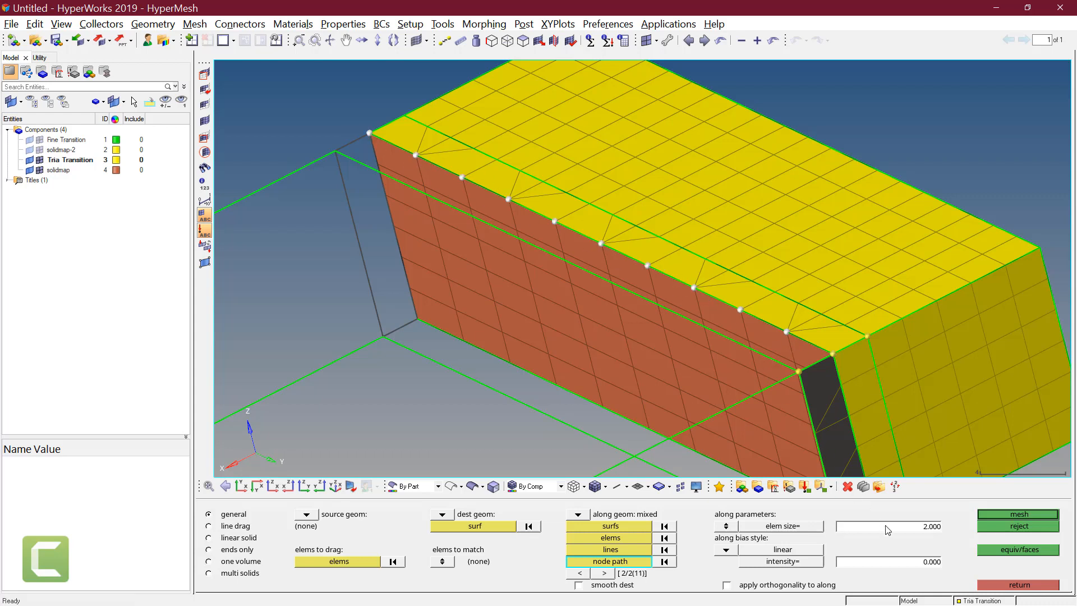
Set the element size along the path to 4, generate the outermost strip's solid map mesh, and inspect it
click(903, 532)
text(4)
key(Return)
click(1030, 514)
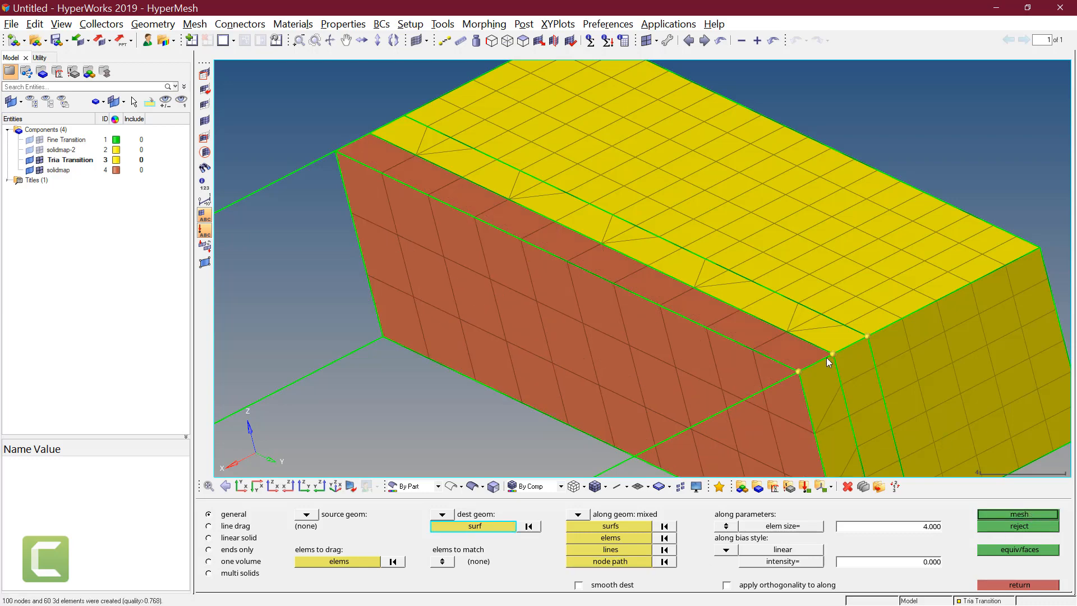
ctrl+drag(725, 291, 779, 282)
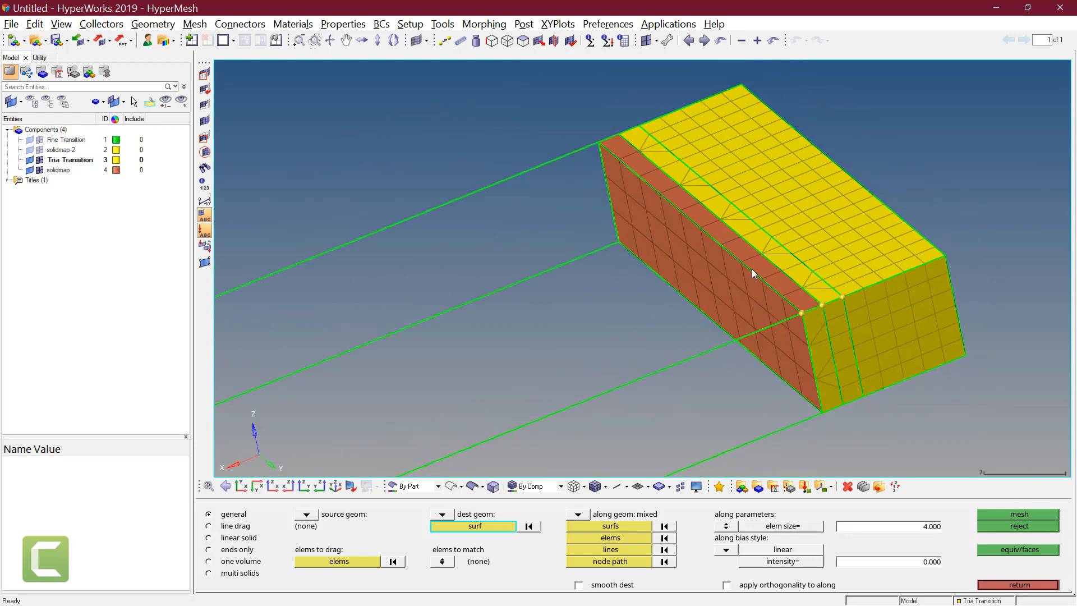
scroll(751, 268, down, 2)
ctrl+drag(858, 344, 873, 270)
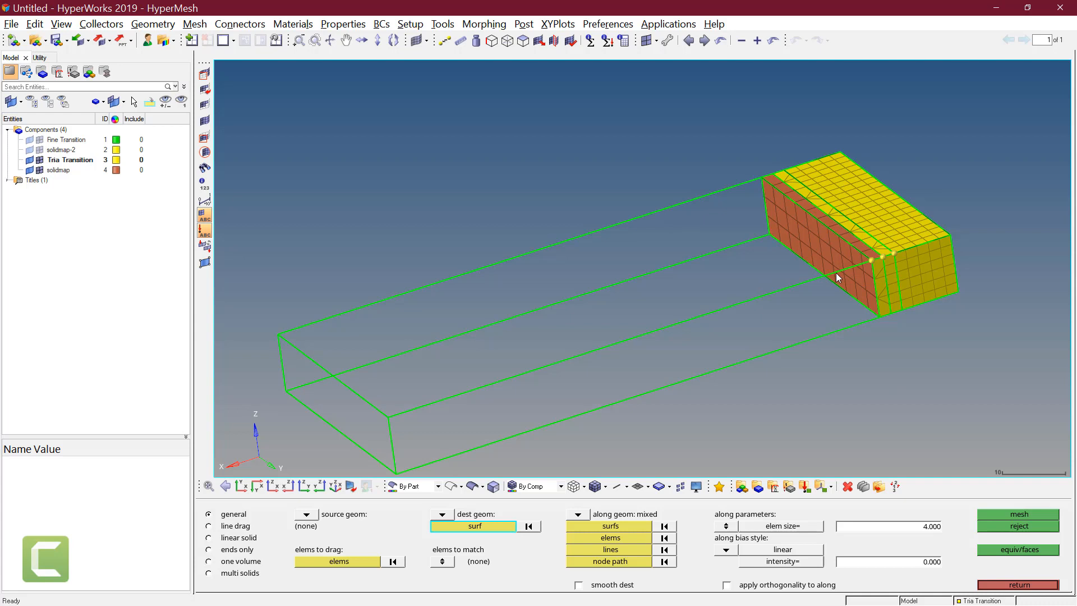
Start trimming solids with a plane and select the remaining unmeshed coarse solid
key(Escape)
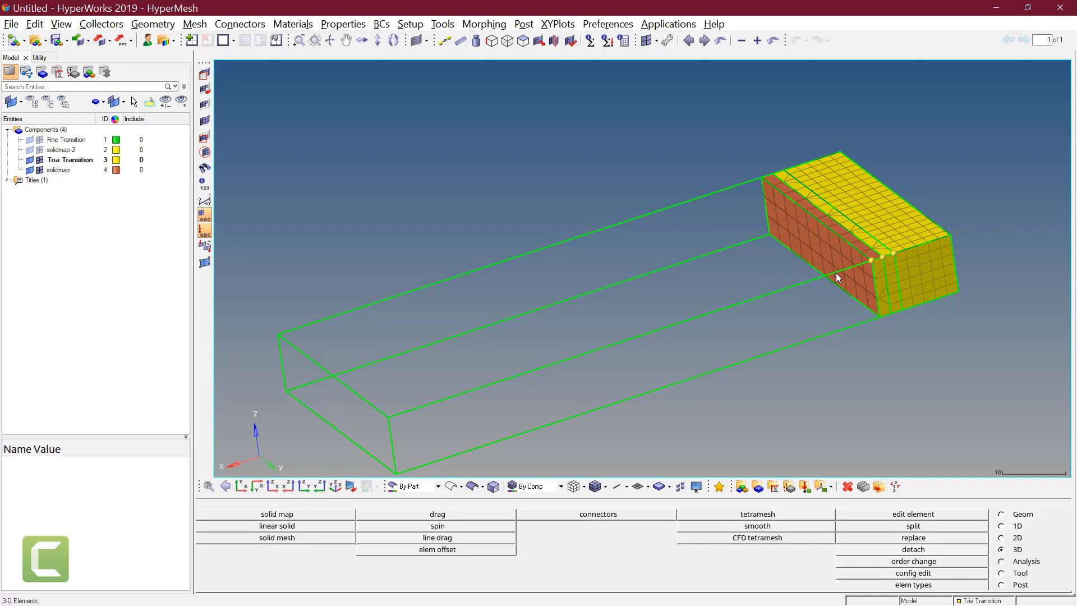
click(1002, 514)
click(776, 526)
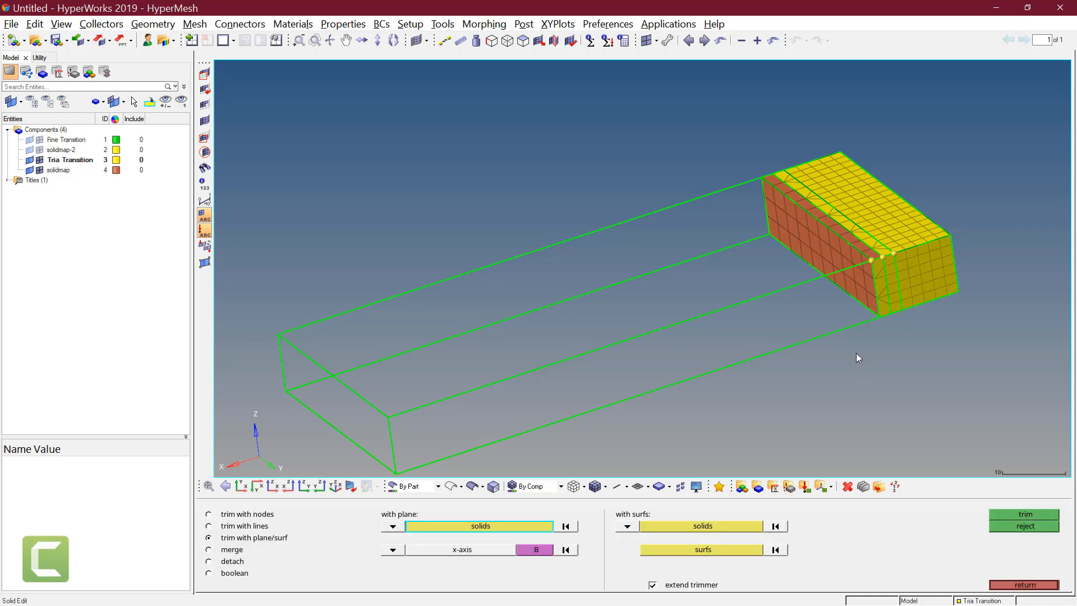
ctrl+drag(856, 354, 829, 355)
shift+drag(598, 137, 720, 347)
ctrl+drag(802, 362, 696, 362)
ctrl+right_drag(800, 264, 777, 340)
ctrl+drag(821, 258, 802, 261)
ctrl+scroll(742, 357, up, 2)
ctrl+right_drag(743, 356, 722, 341)
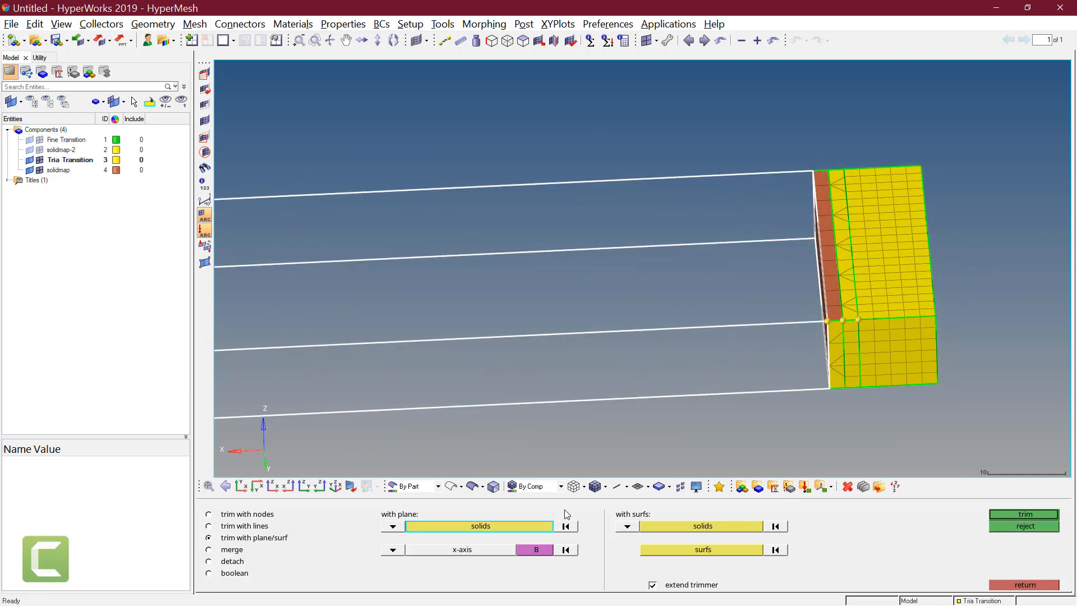
Trim the coarse solid with an x-axis plane based about a fifth of its length from the meshed strips
click(241, 486)
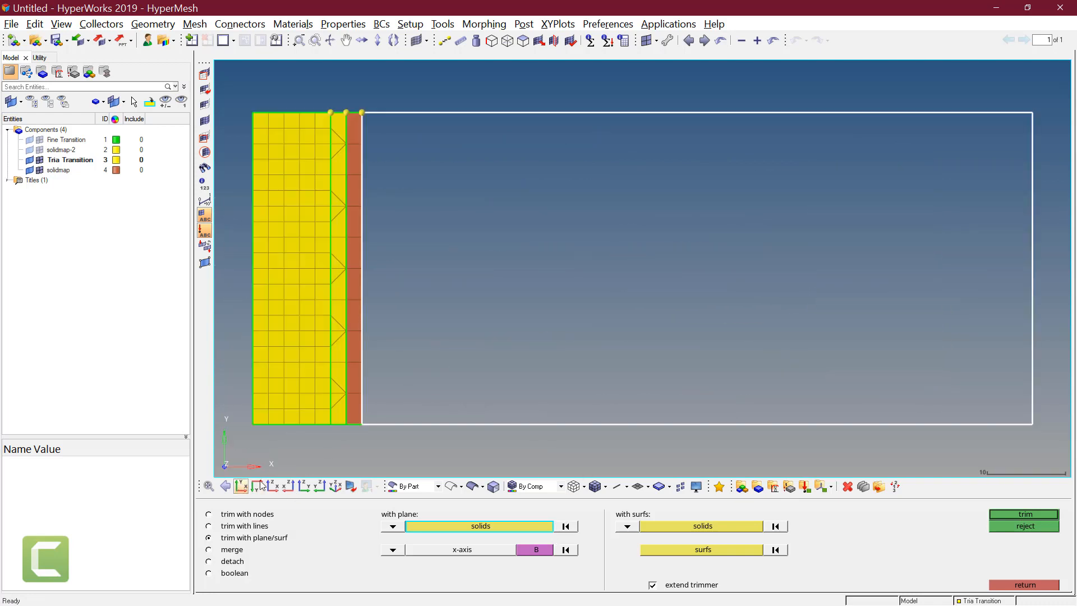
ctrl+scroll(659, 370, down, 2)
ctrl+right_drag(659, 370, 682, 348)
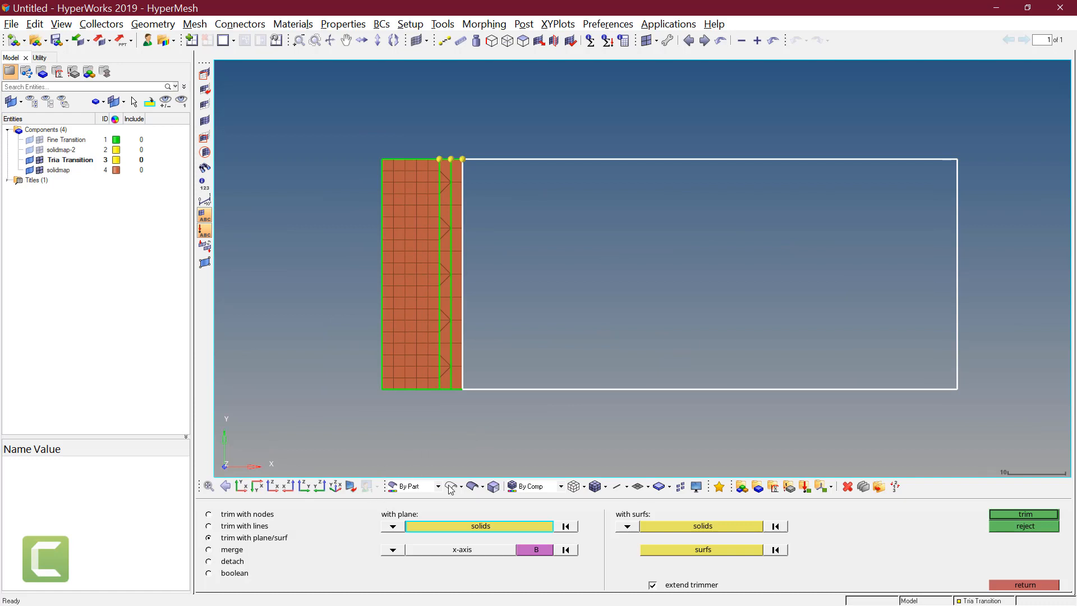
click(583, 411)
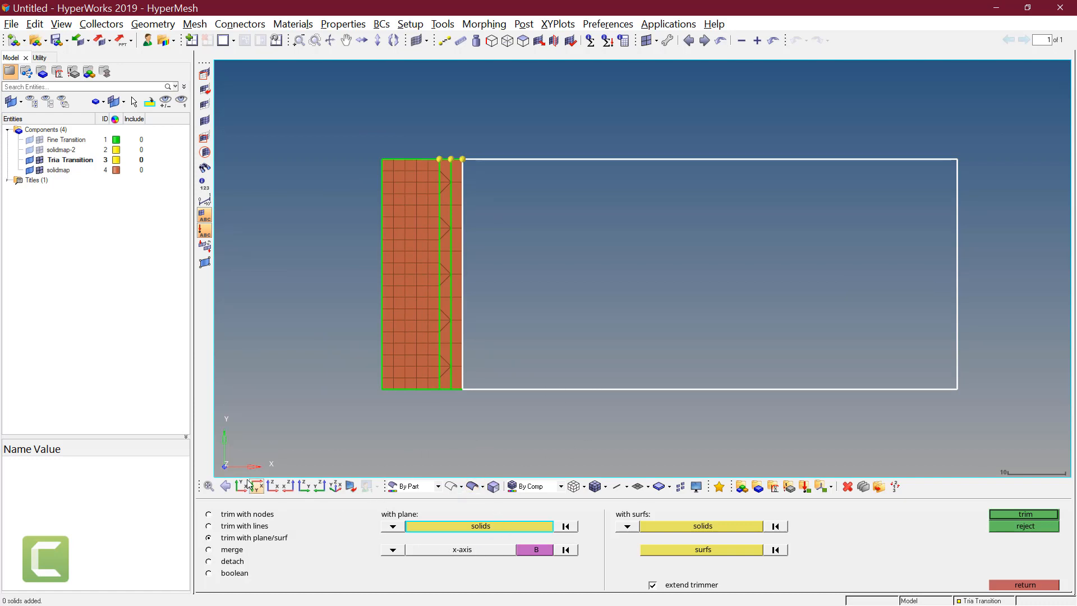
click(531, 549)
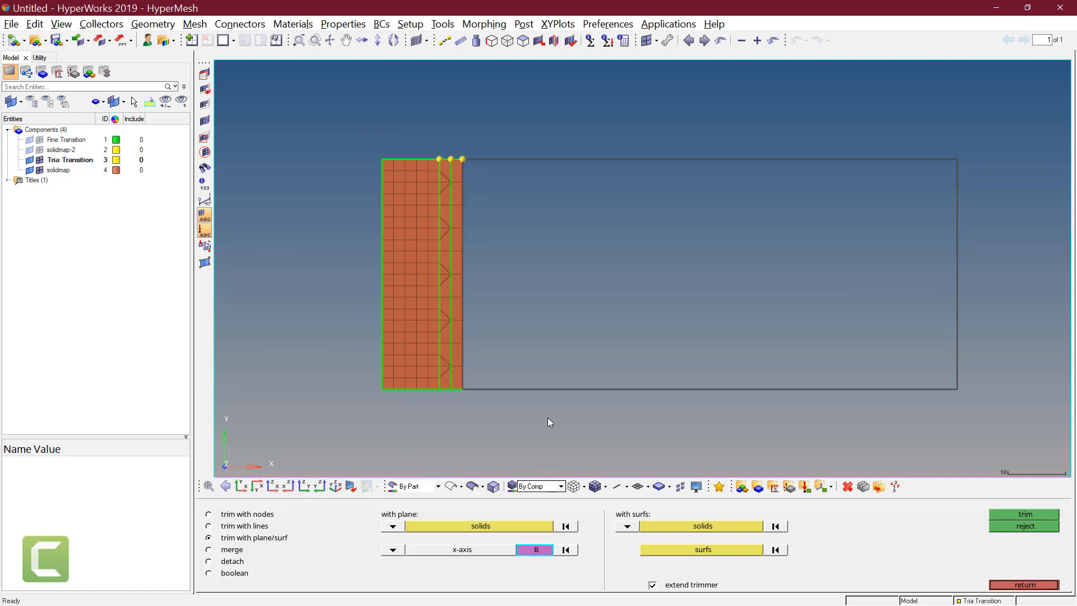
click(570, 388)
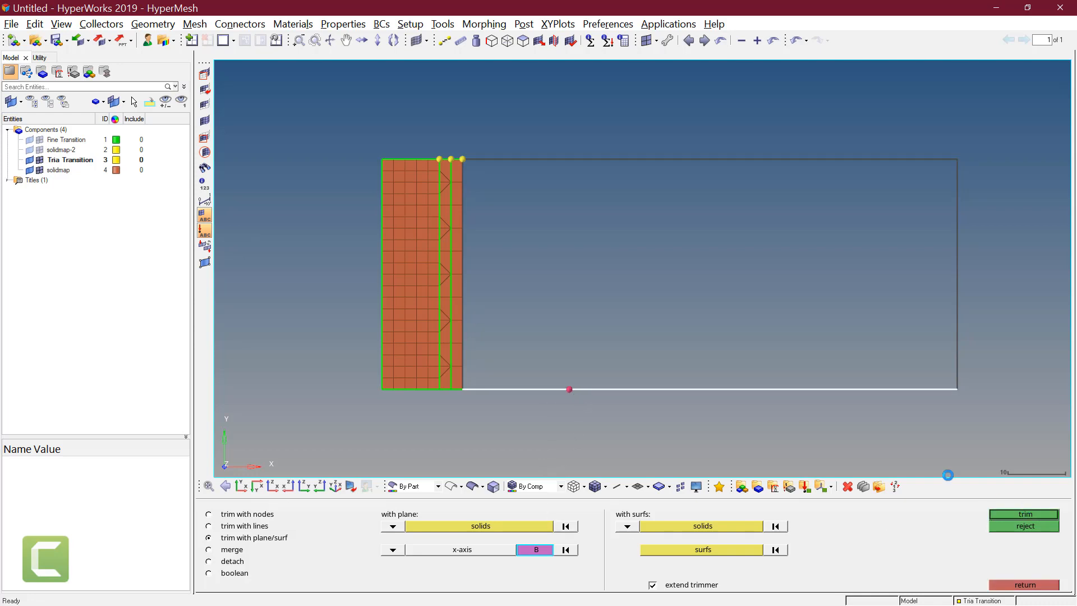
Trim the remaining long solid with a second x-axis plane based a short distance beyond the first cut
click(540, 549)
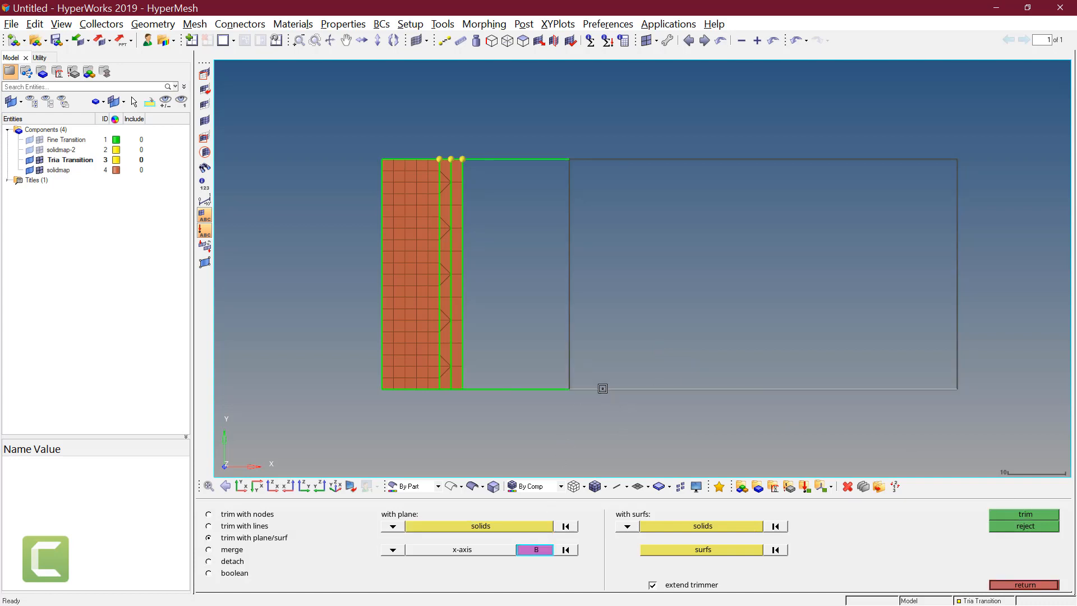
click(603, 389)
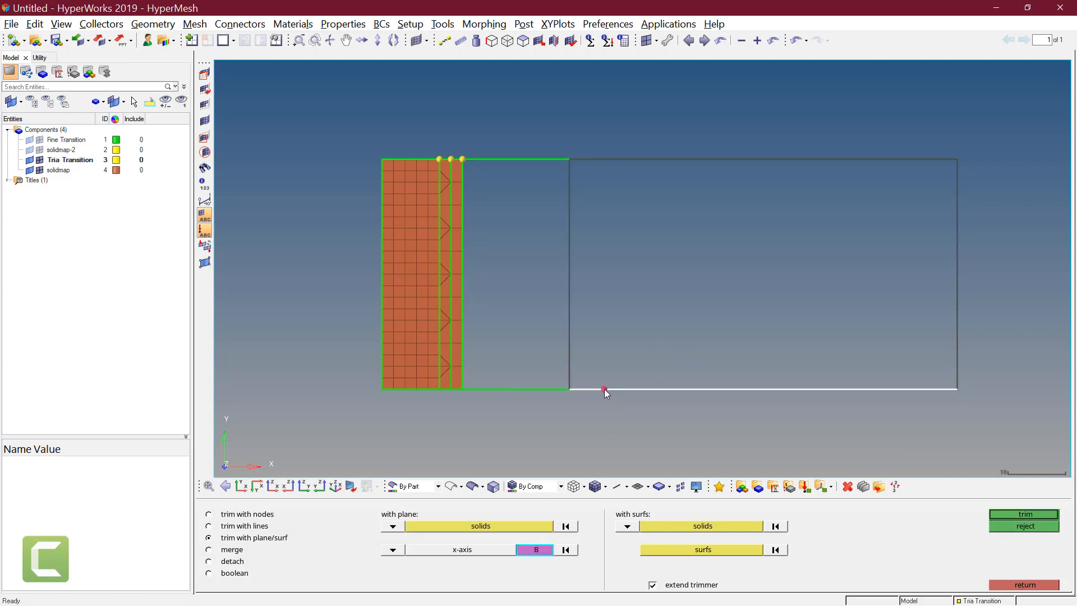
click(1017, 512)
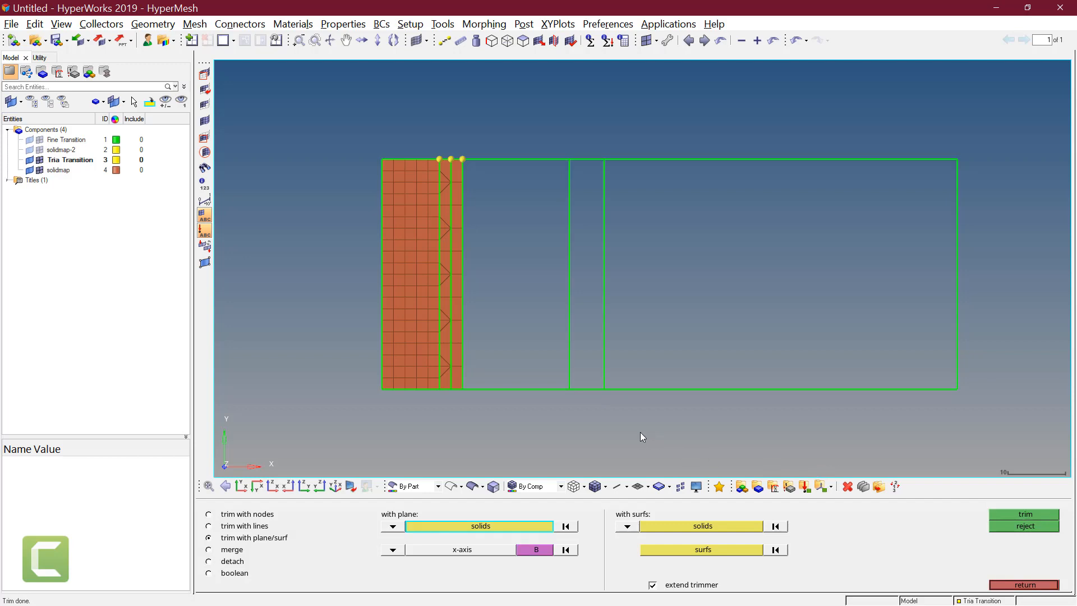
ctrl+drag(641, 431, 470, 334)
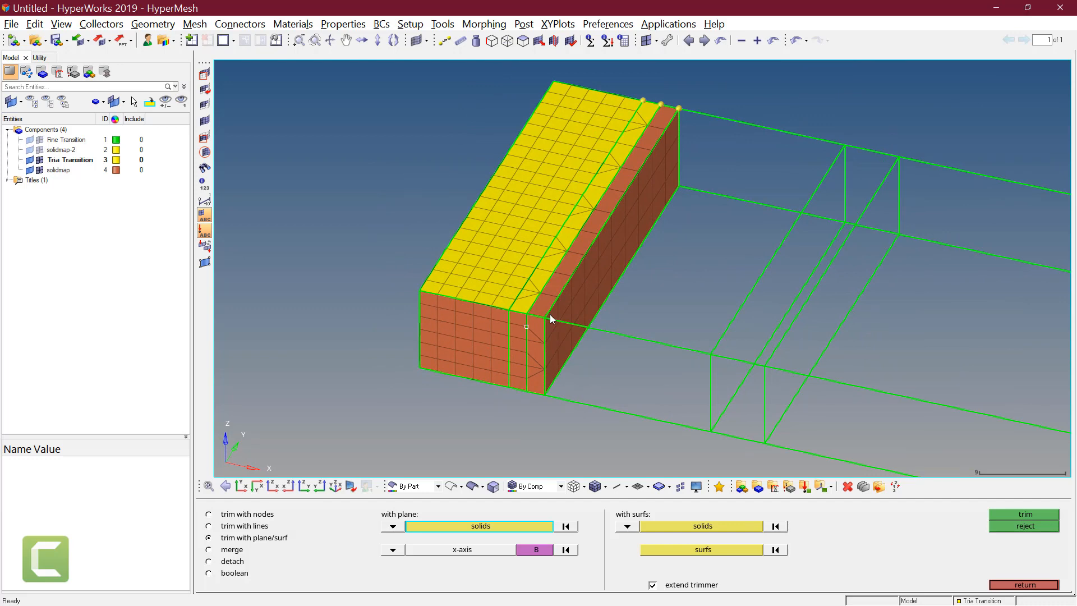
scroll(550, 318, up, 4)
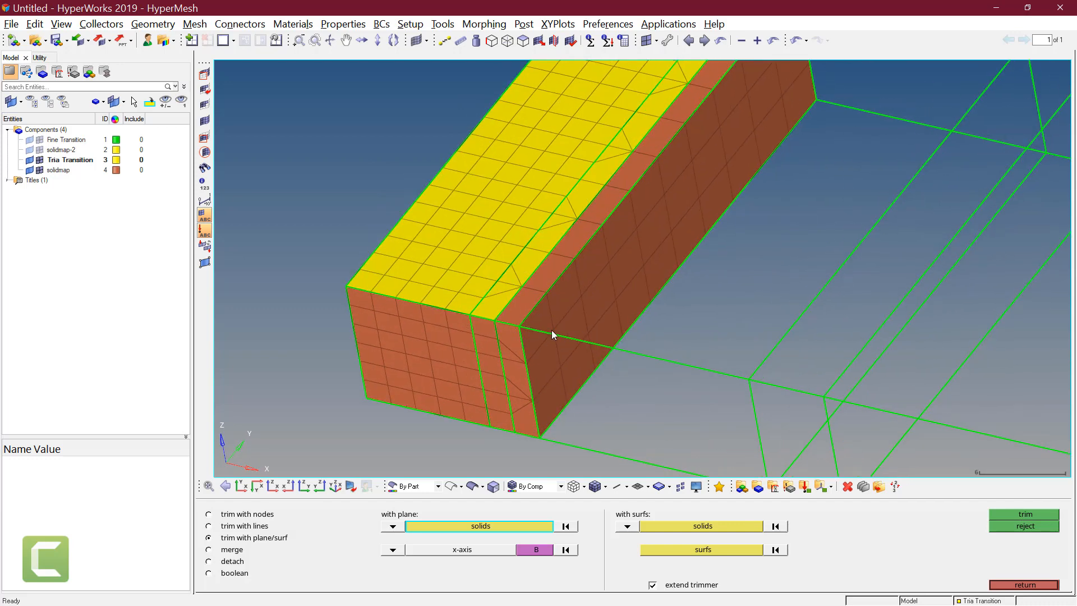
key(Escape)
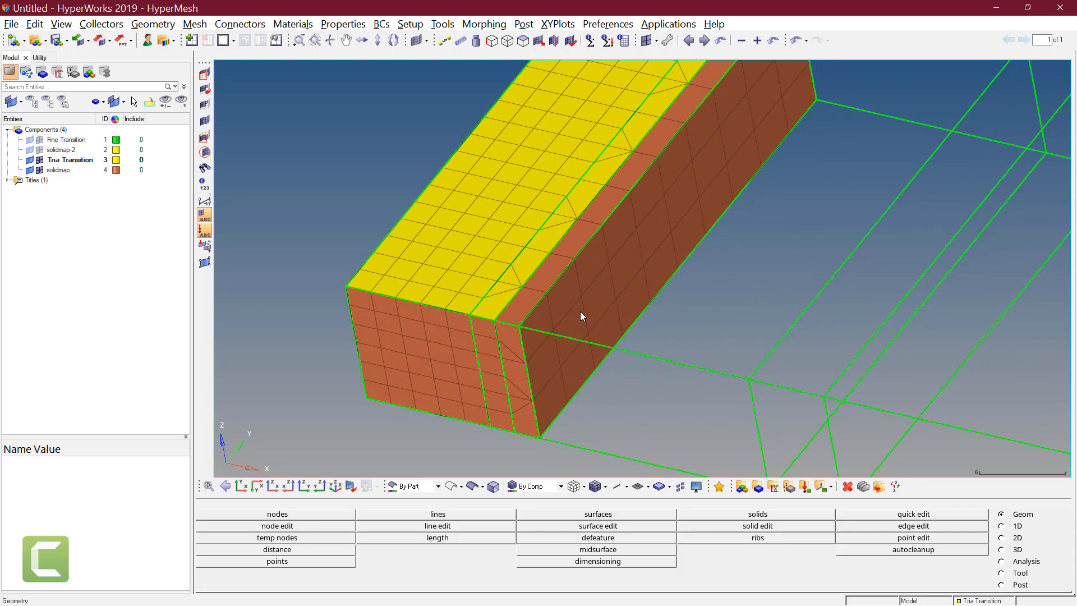
scroll(580, 311, down, 1)
ctrl+right_drag(580, 311, 570, 309)
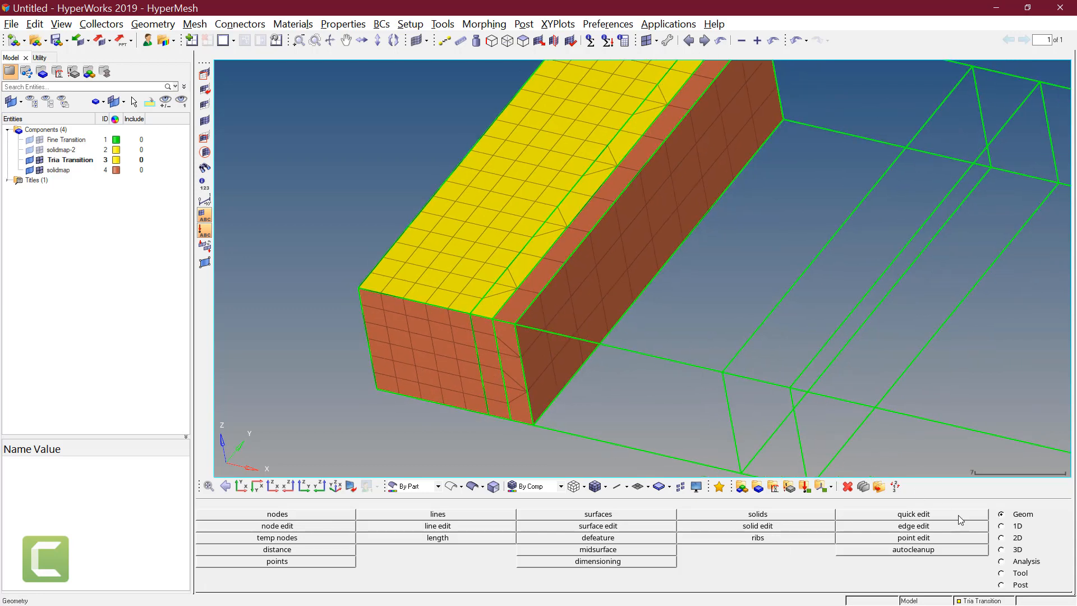
click(1011, 550)
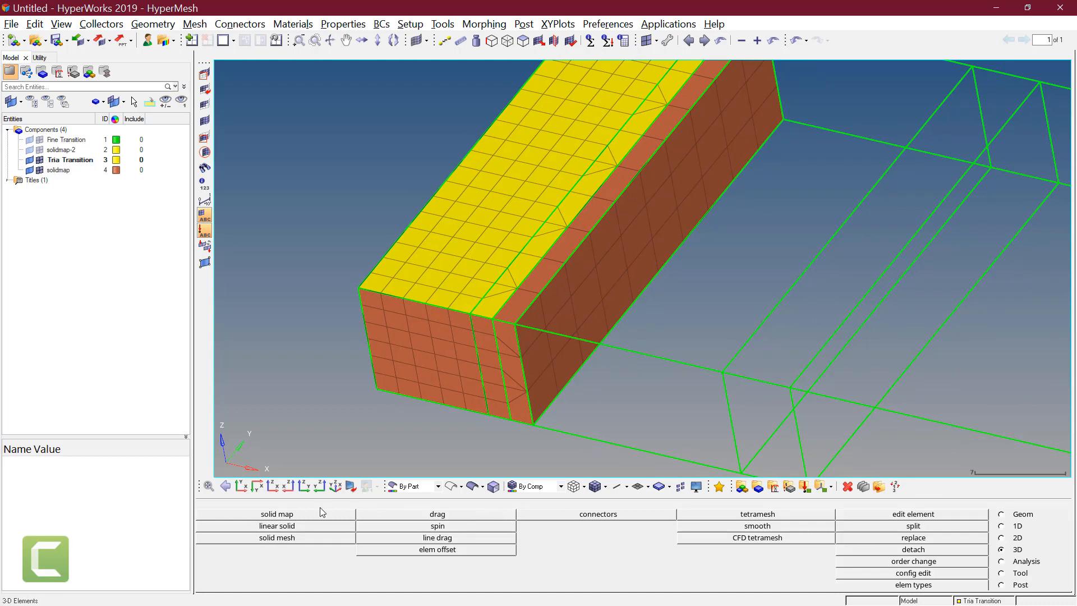
click(279, 515)
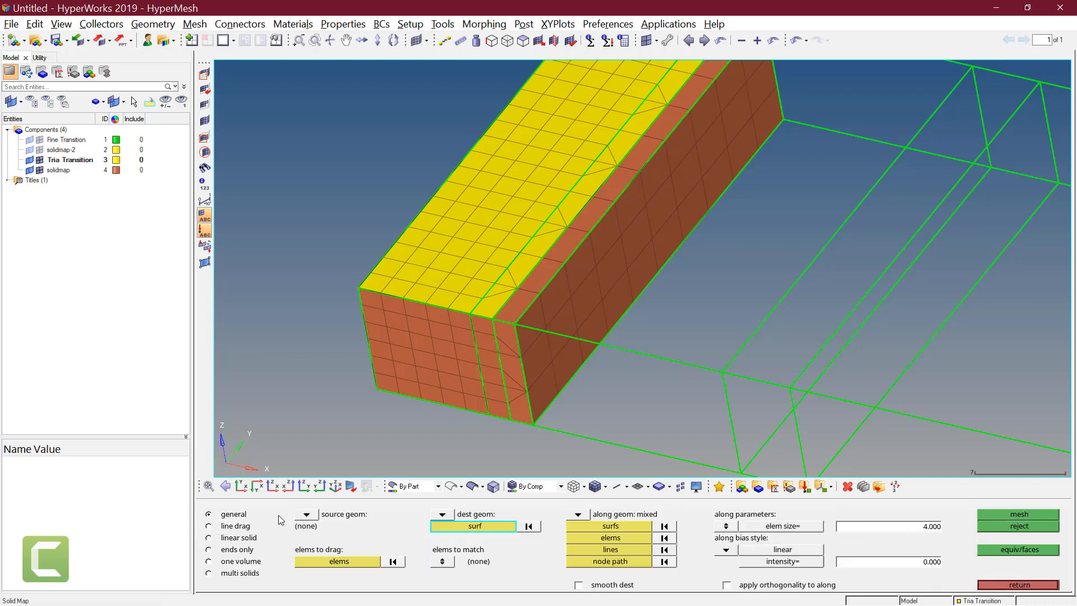
click(325, 562)
mouse_move(524, 313)
mouse_down()
mouse_move(579, 274)
mouse_move(660, 186)
mouse_move(657, 229)
mouse_move(631, 245)
mouse_up()
click(631, 245)
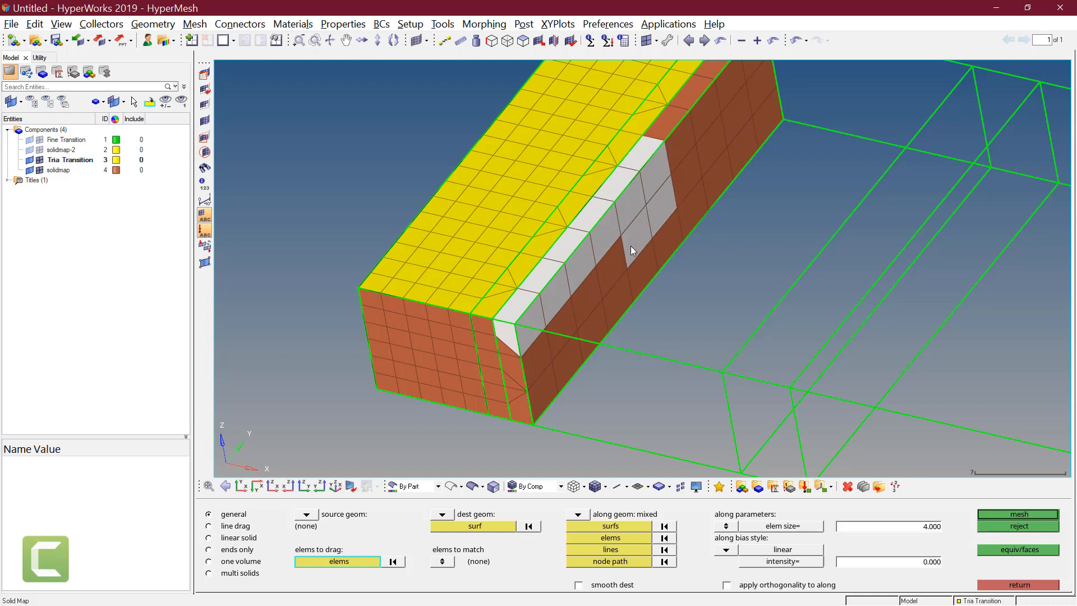
click(393, 563)
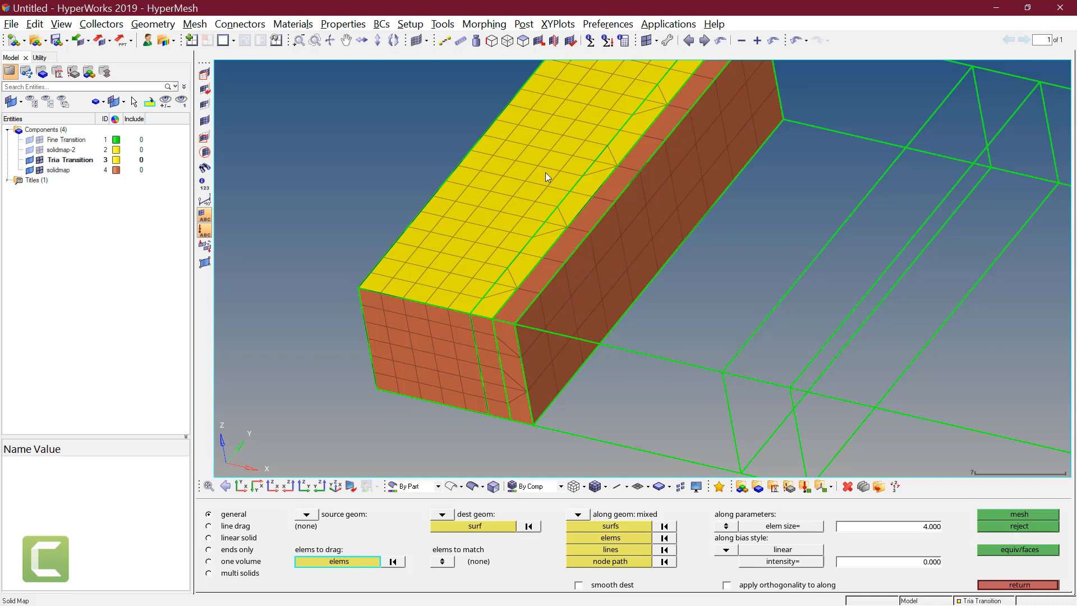
key(Escape)
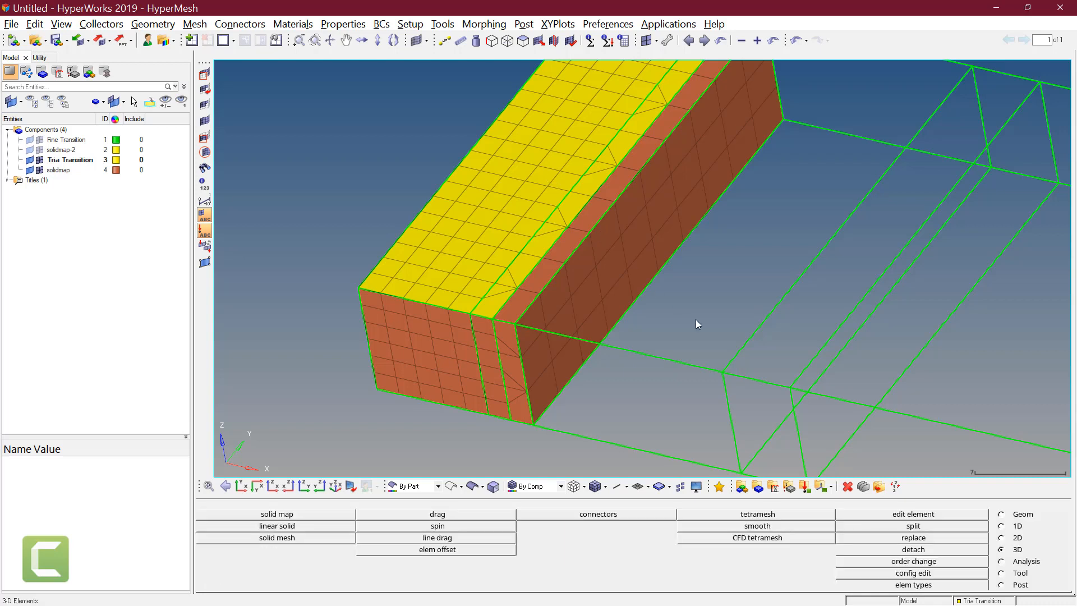
click(1003, 573)
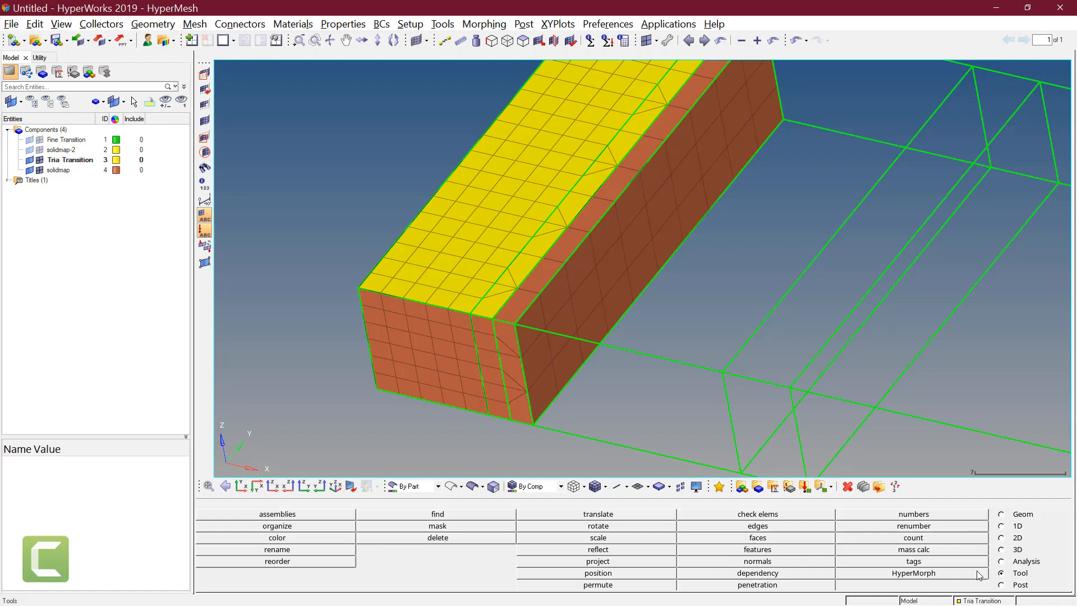
click(1001, 550)
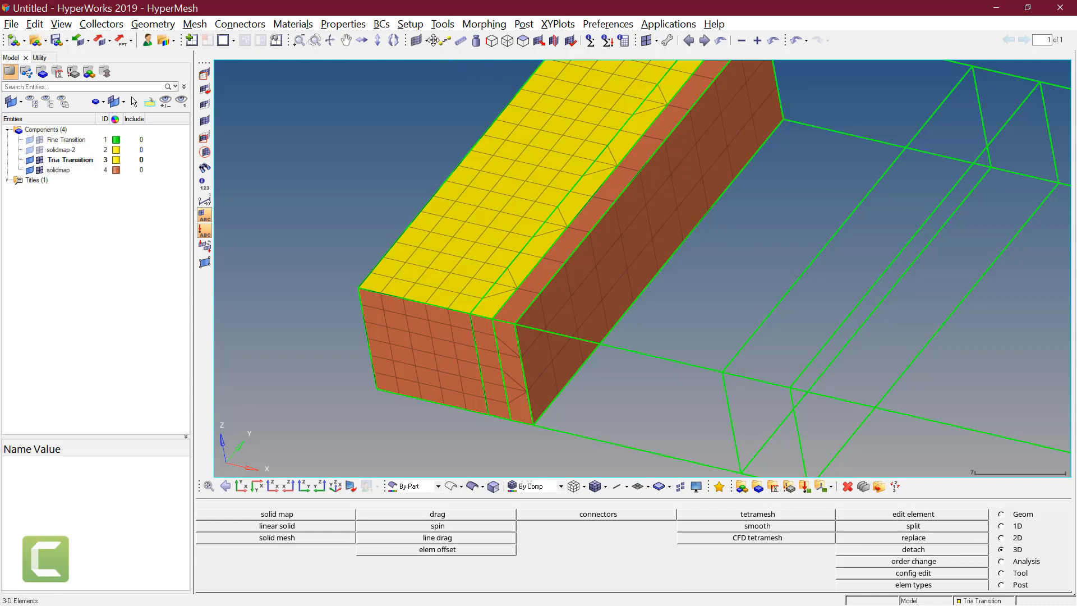
Undock the Checks toolbar, locate its entry in the list of HyperMesh toolbars, and dock it again
drag(433, 40, 433, 93)
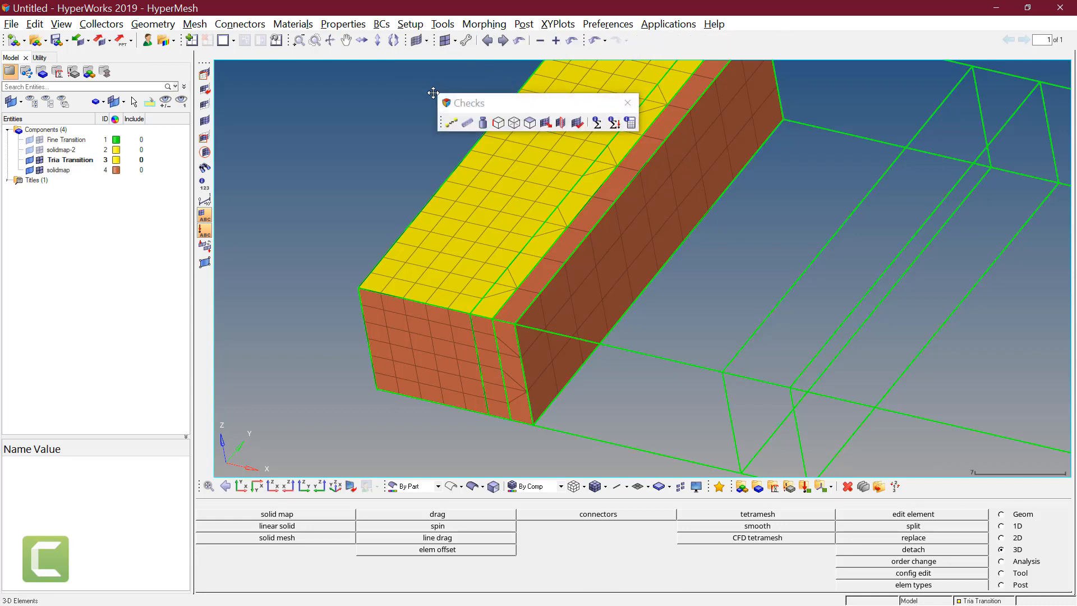
click(61, 26)
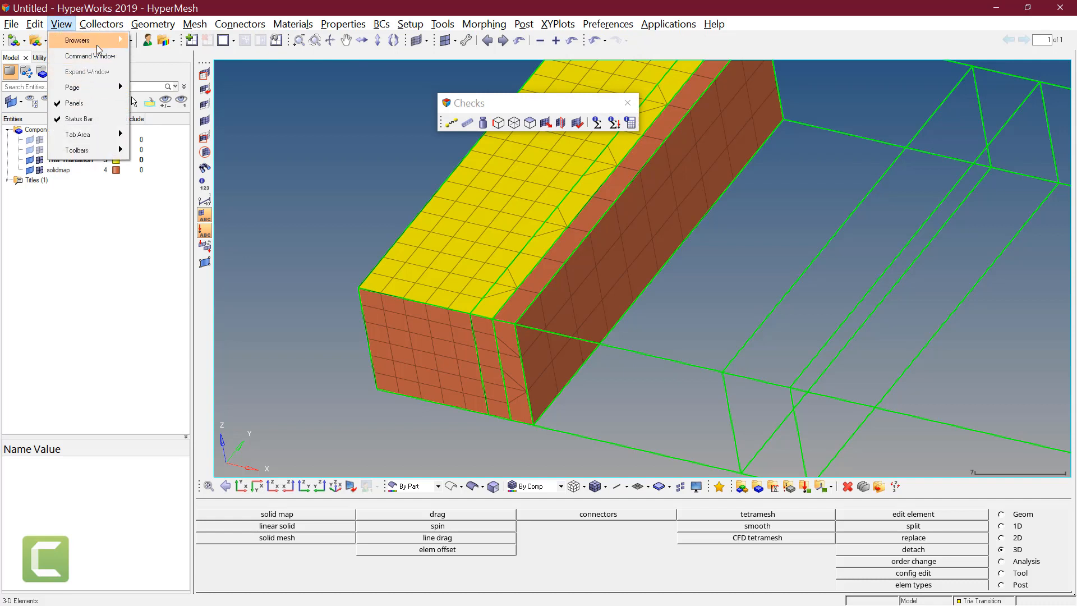
mouse_move(103, 149)
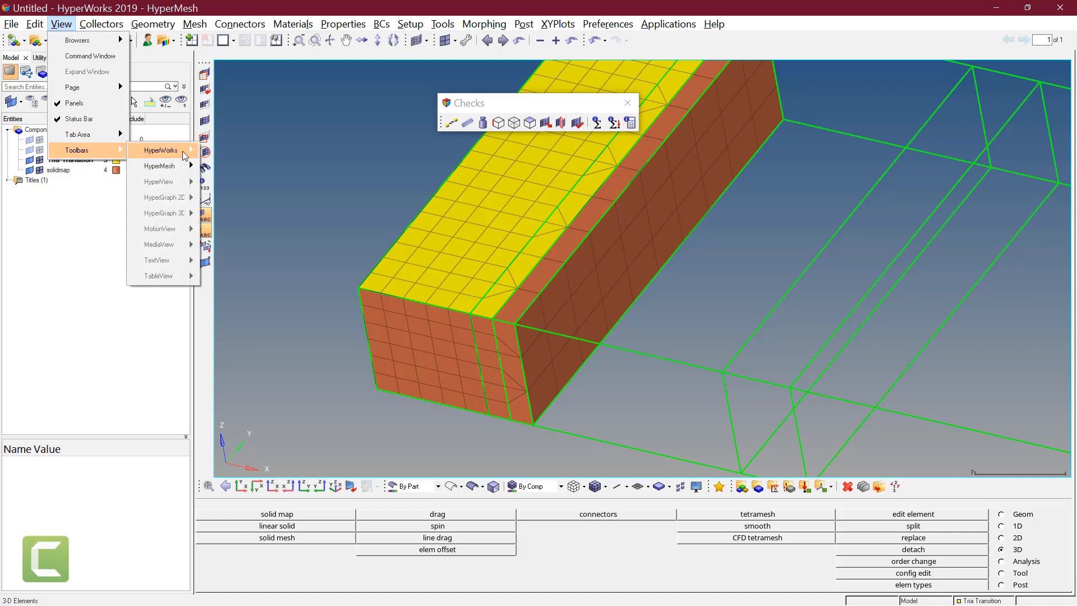
mouse_move(189, 158)
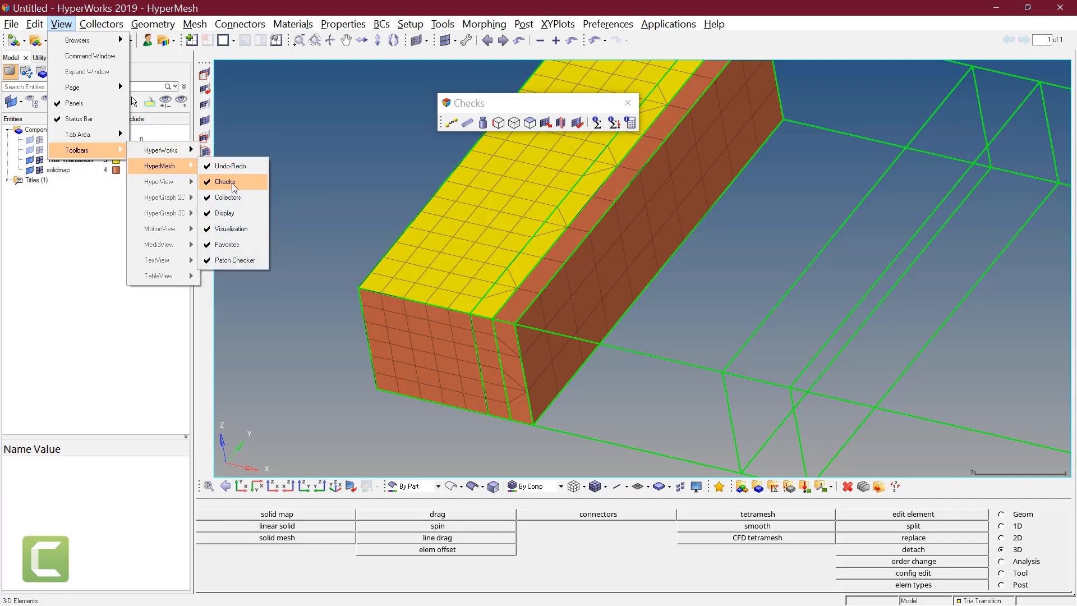
click(391, 156)
drag(474, 105, 705, 48)
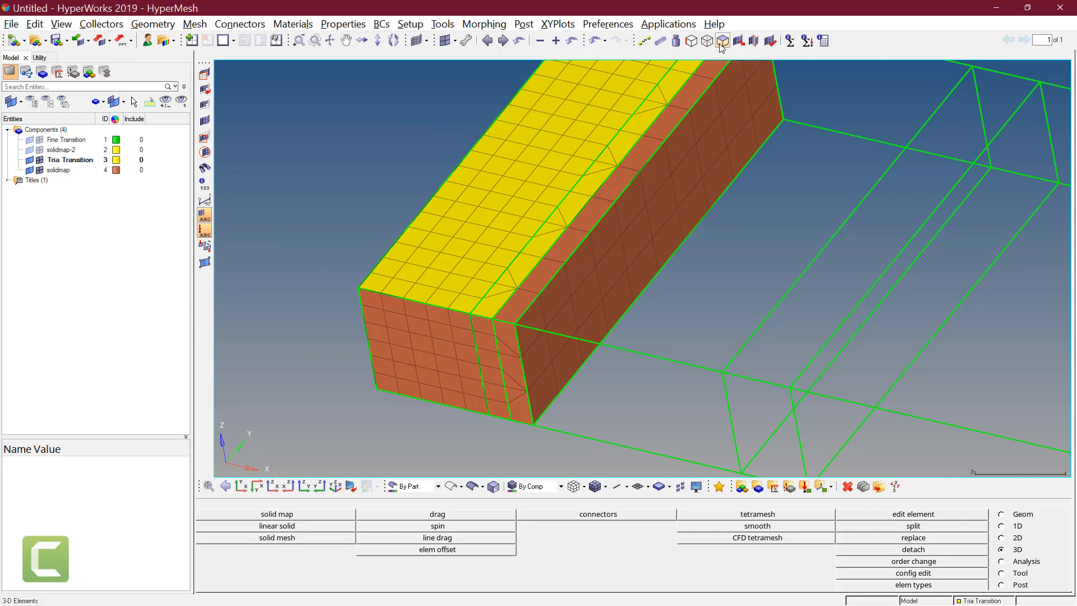
Open the Faces tool and view the model in the XY plane
click(723, 42)
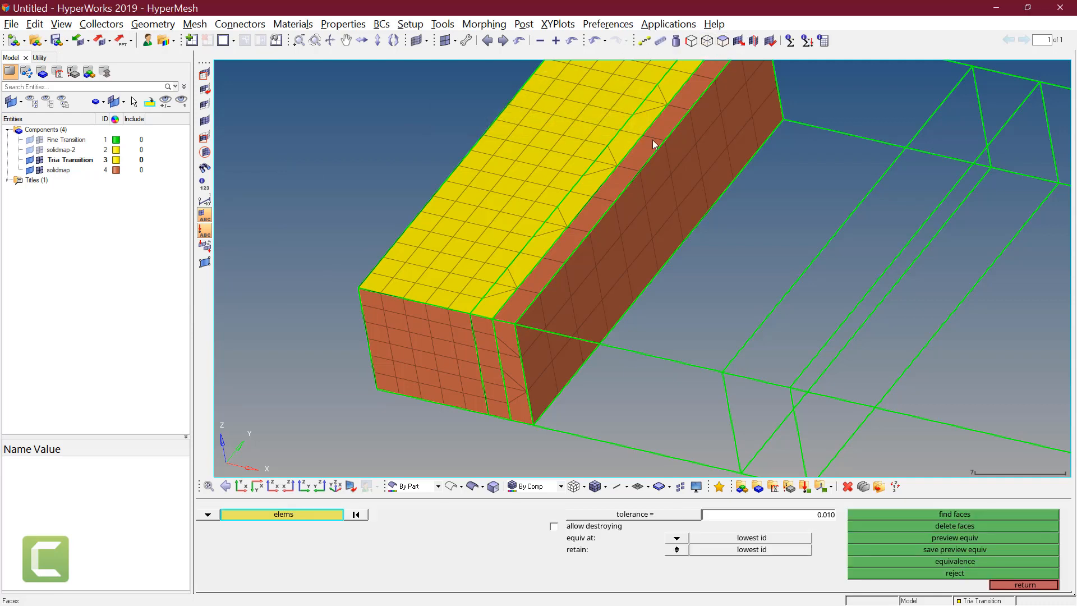
click(241, 487)
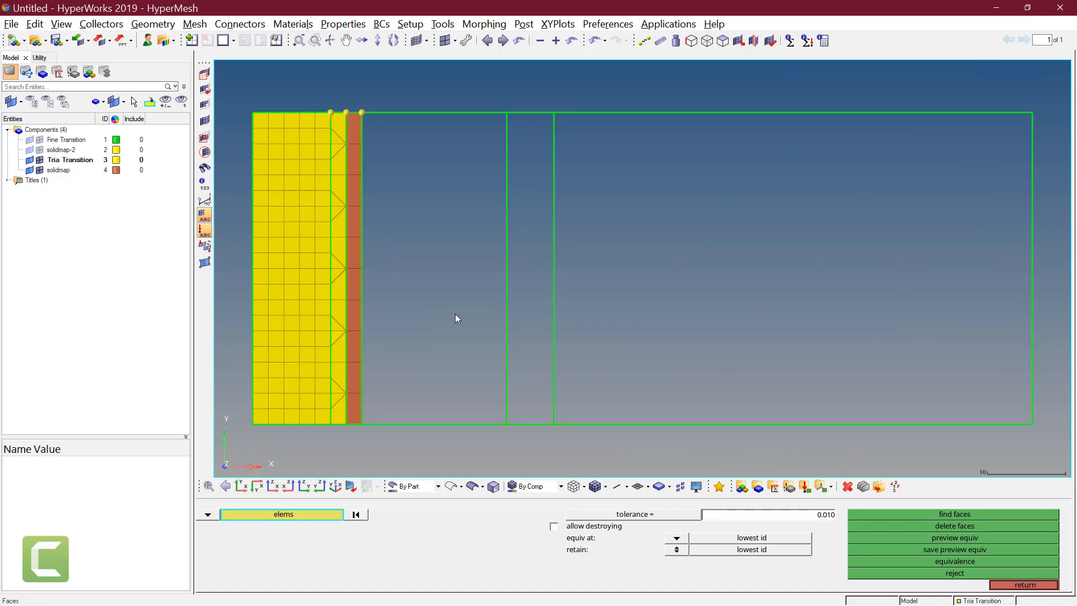
click(207, 514)
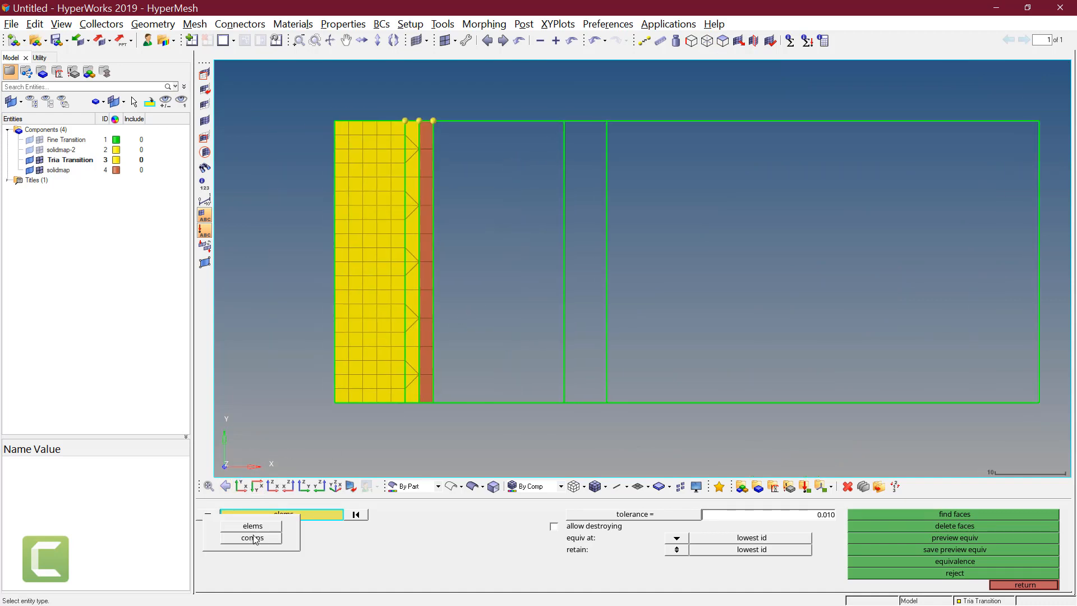
click(256, 538)
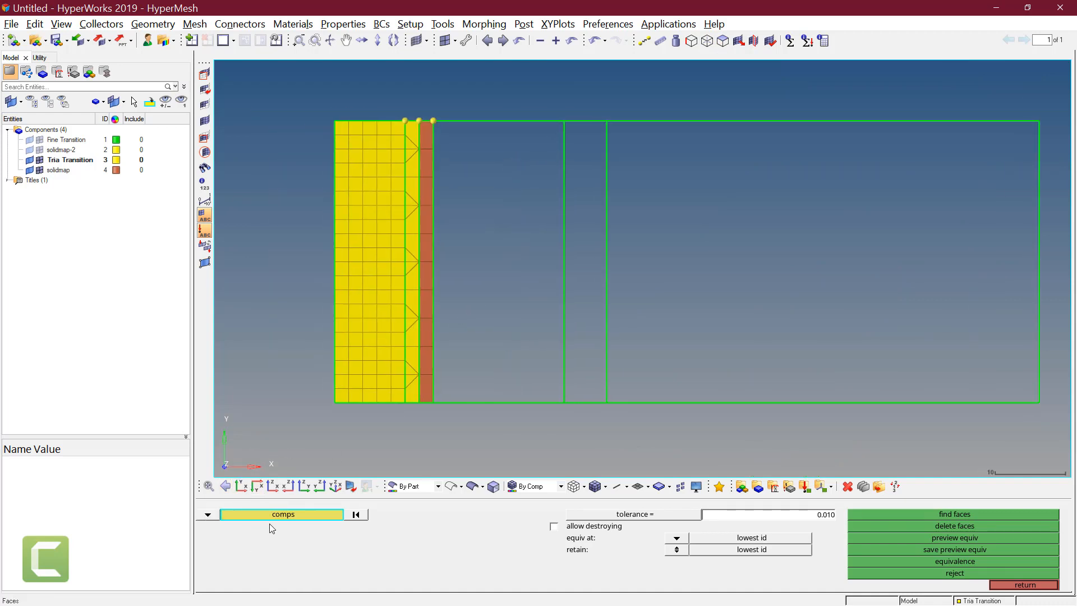
click(371, 352)
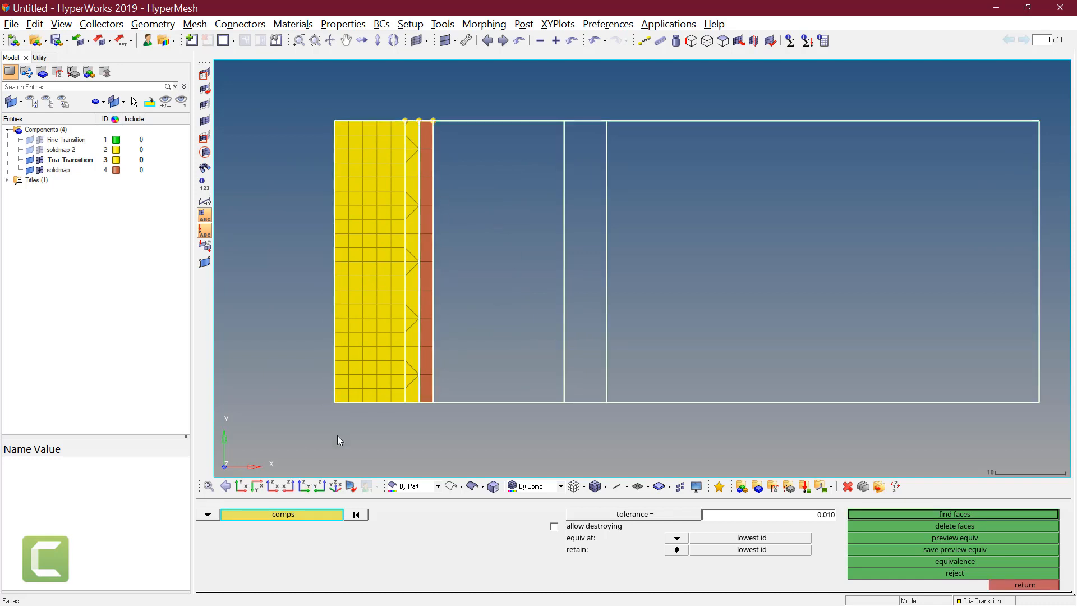
click(213, 516)
click(250, 526)
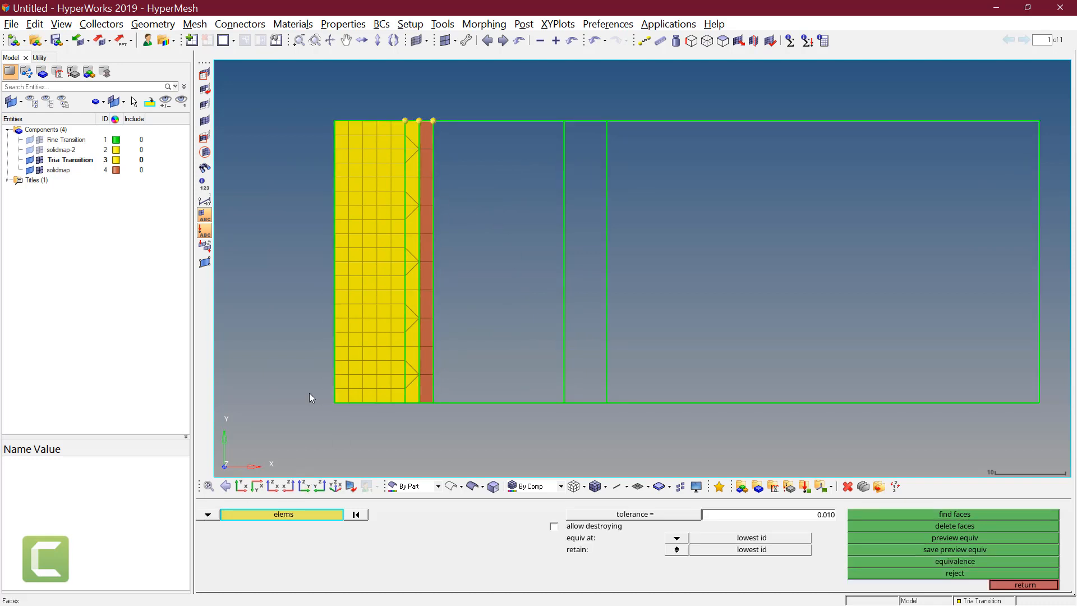
Select the solid elements of the outermost meshed strip and find their faces
shift+drag(426, 108, 552, 422)
shift+drag(419, 112, 558, 461)
ctrl+drag(481, 451, 427, 331)
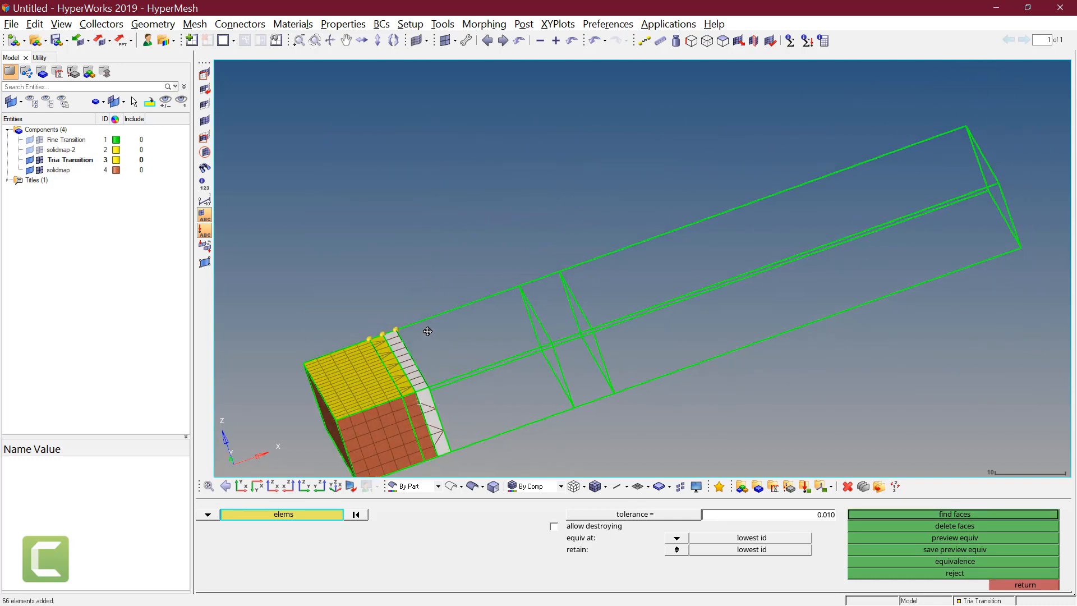
ctrl+drag(480, 400, 623, 263)
click(933, 514)
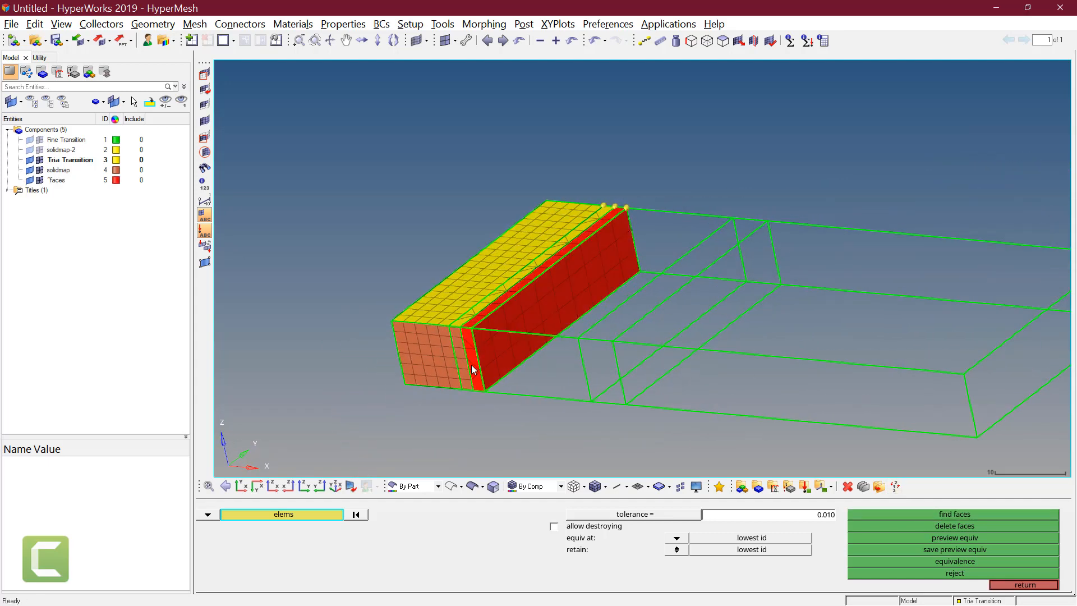
Hide the elements of the solidmap and Tria Transition components, leaving only the ^faces elements displayed
scroll(464, 312, up, 4)
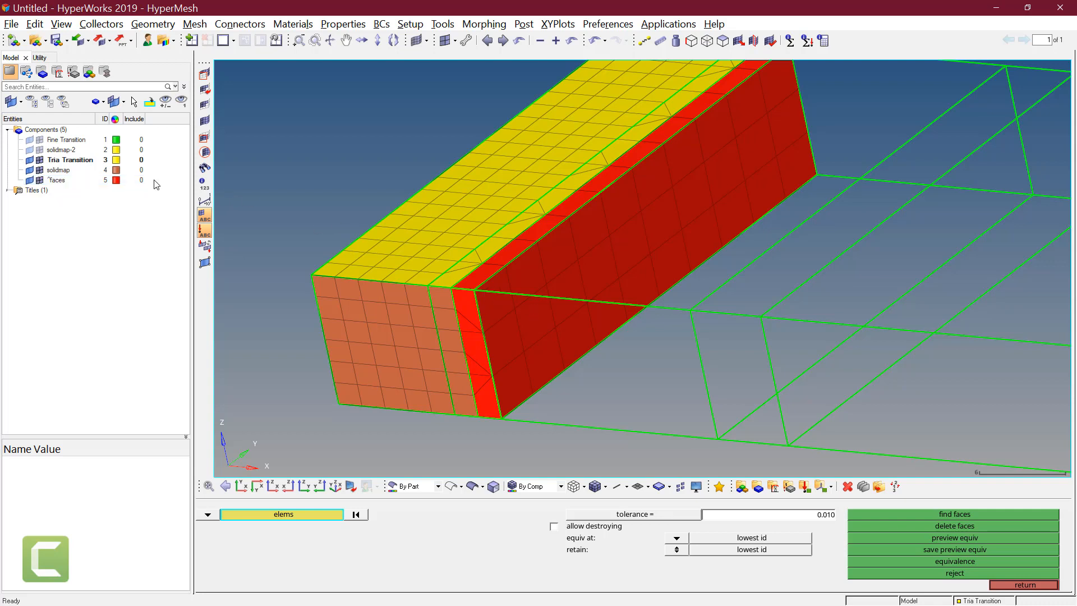
click(40, 169)
click(39, 160)
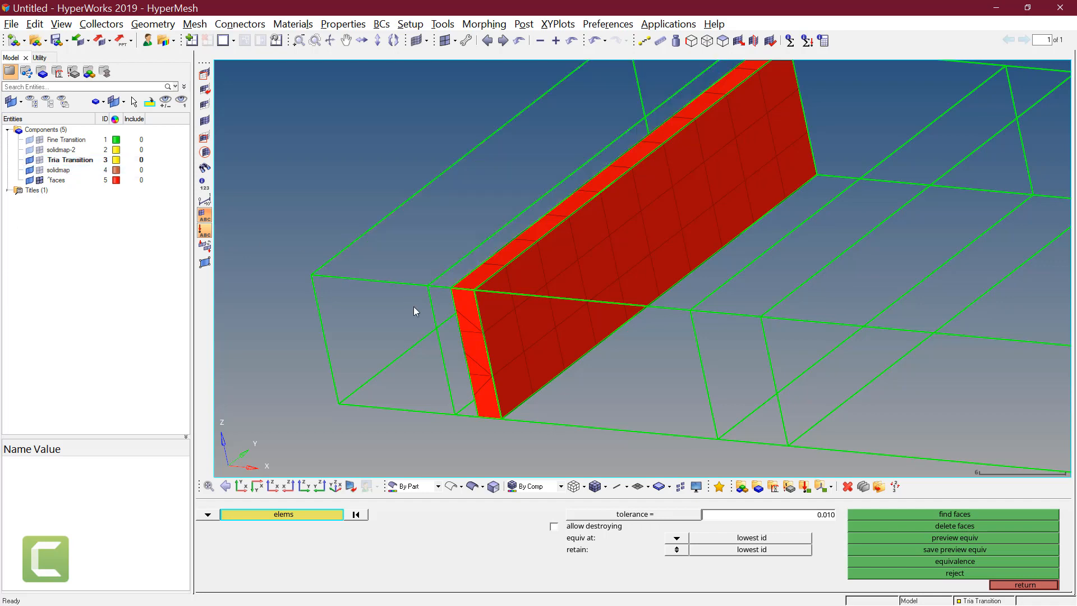
ctrl+drag(470, 307, 557, 317)
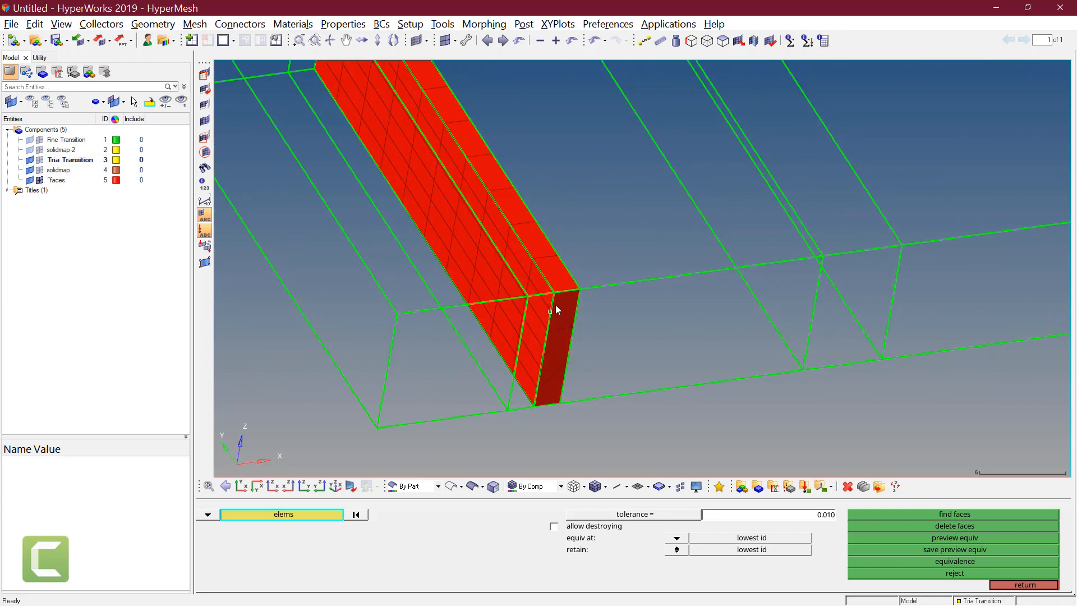
Delete the face elements on the strip's inner side, toward the fine mesh, extending the selection by face
key(F2)
ctrl+scroll(534, 317, up, 2)
click(534, 313)
middle_click(534, 314)
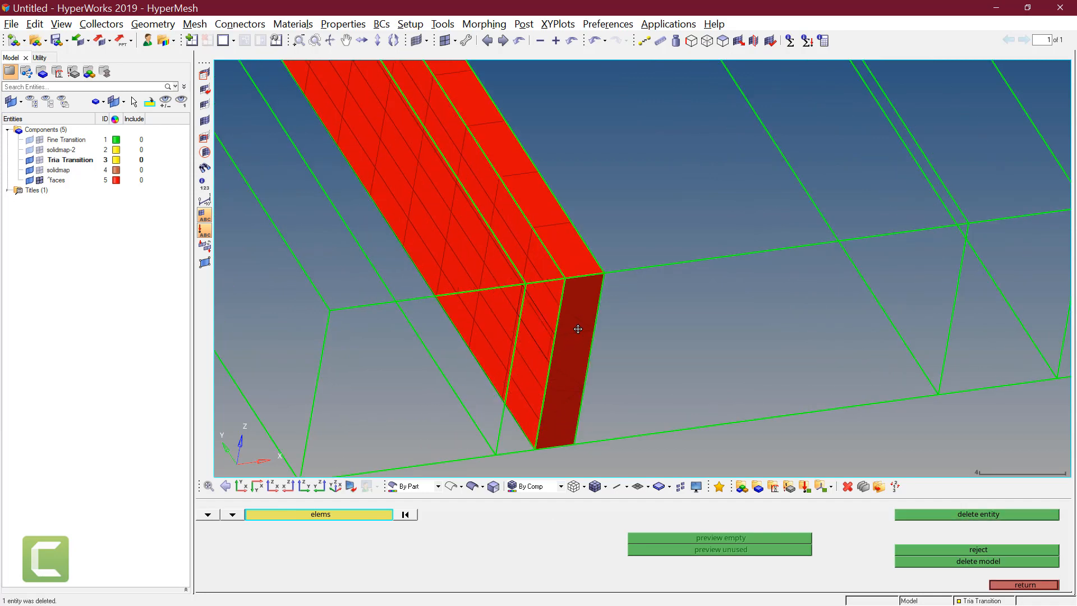
ctrl+drag(578, 329, 511, 301)
click(512, 300)
click(471, 256)
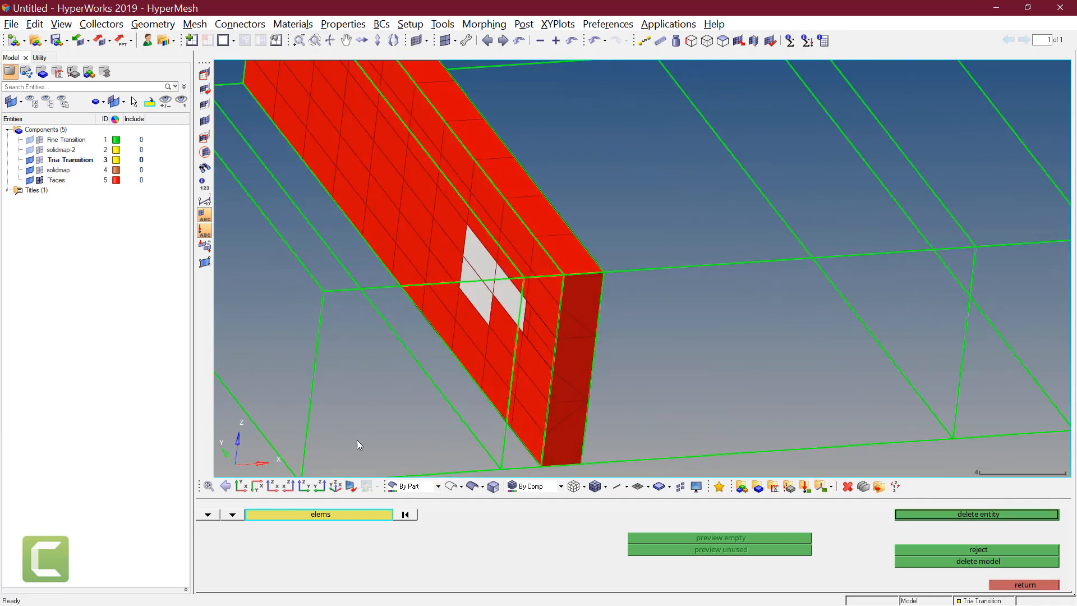
click(351, 514)
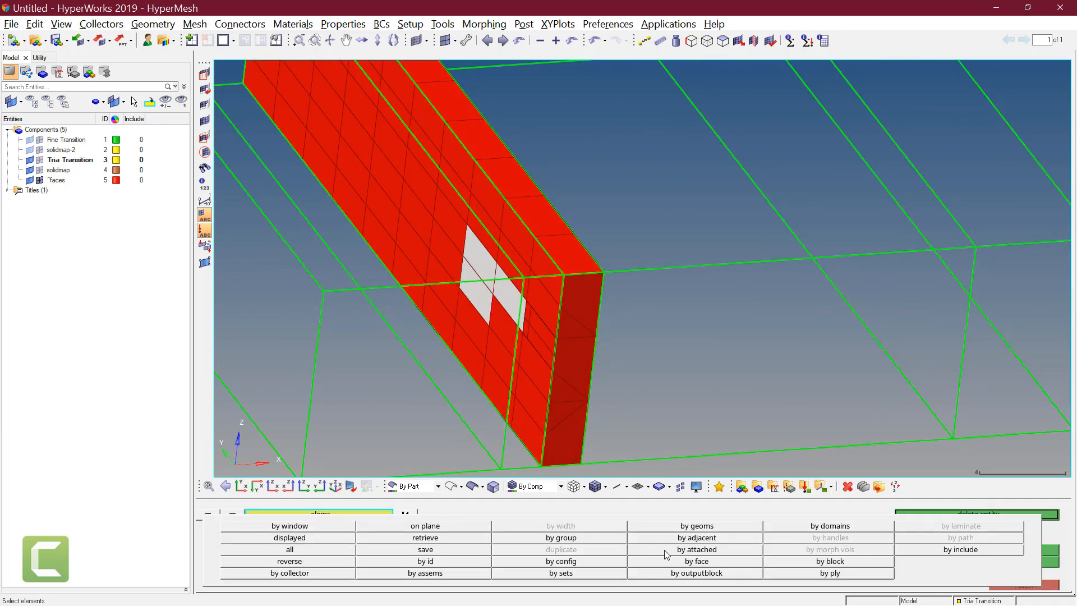
click(699, 561)
click(996, 514)
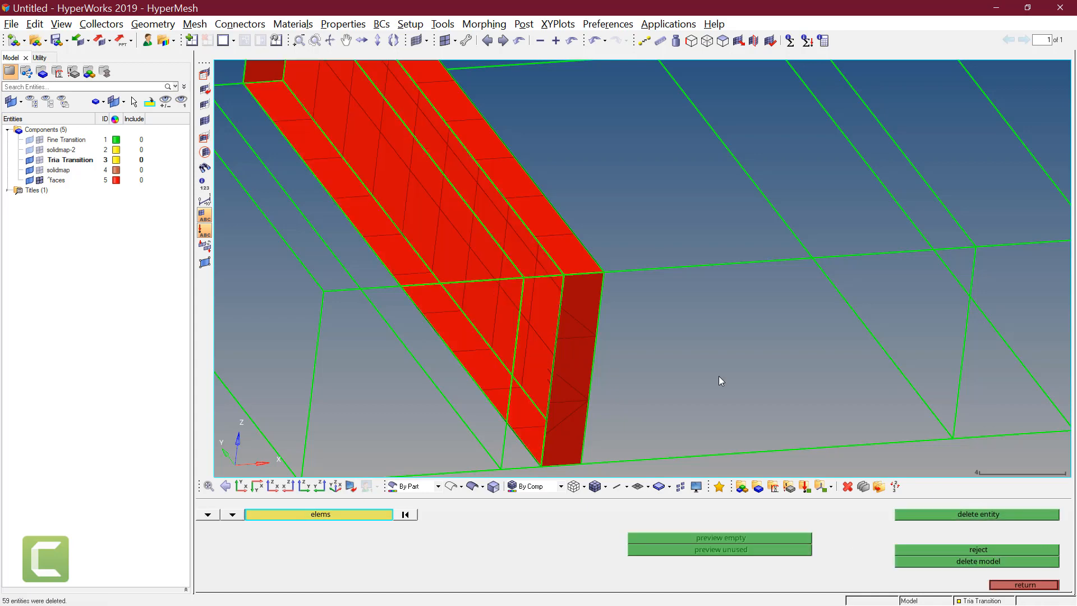
Display the solidmap and Tria Transition elements again and leave the Delete tool
ctrl+drag(559, 308, 581, 381)
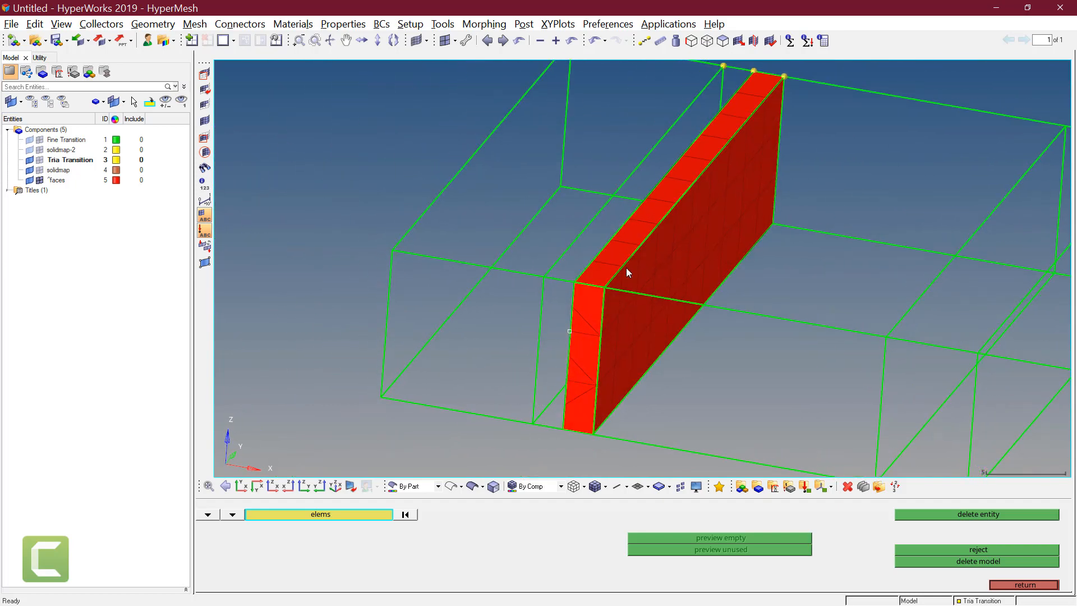
ctrl+drag(627, 273, 551, 308)
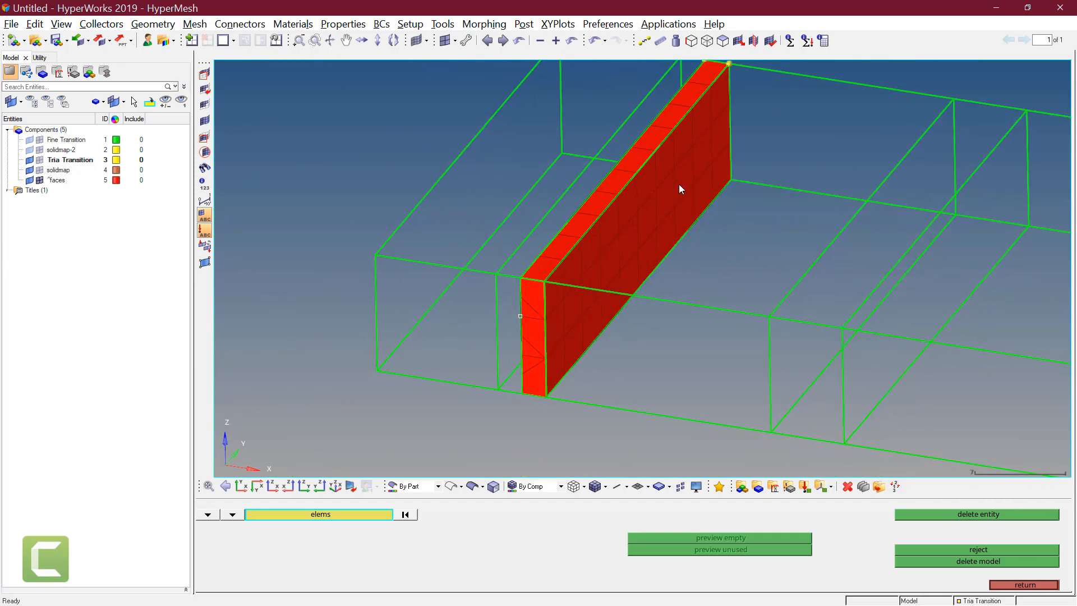
click(40, 170)
click(40, 161)
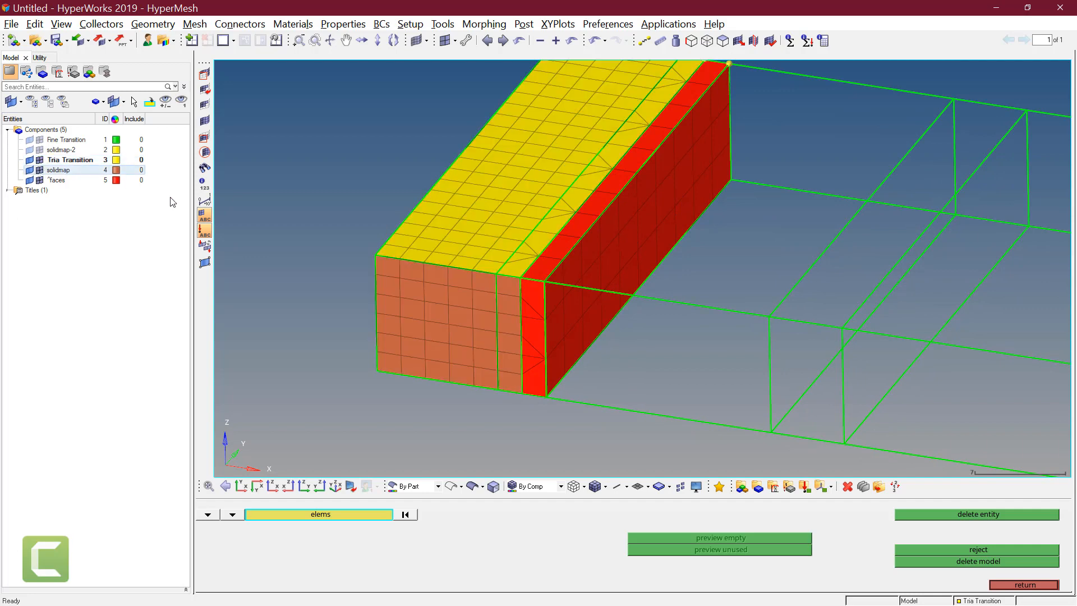
ctrl+drag(475, 320, 552, 344)
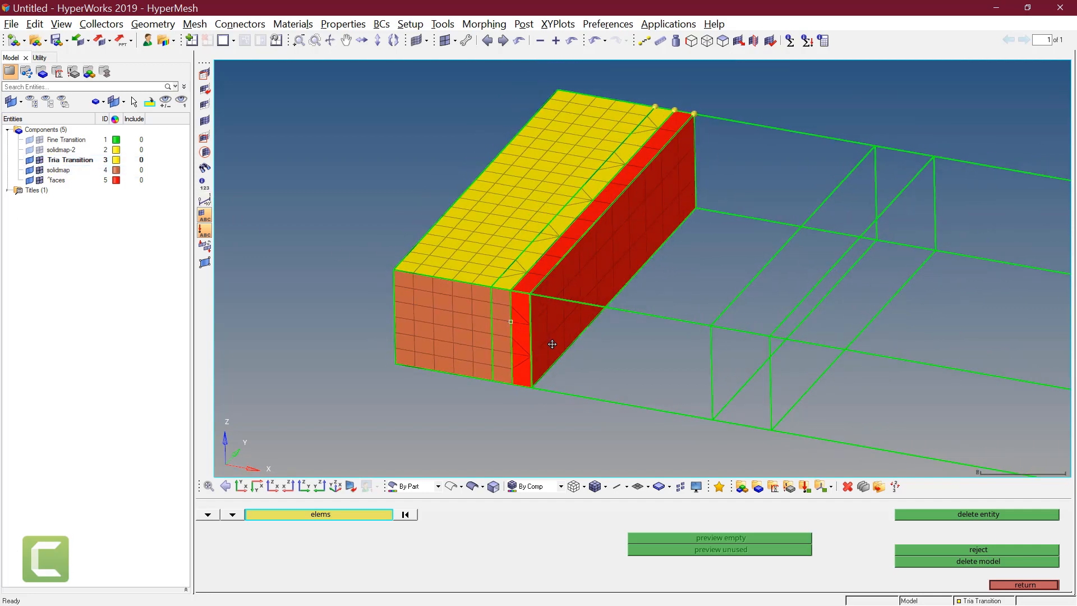
key(Escape)
key(Escape)
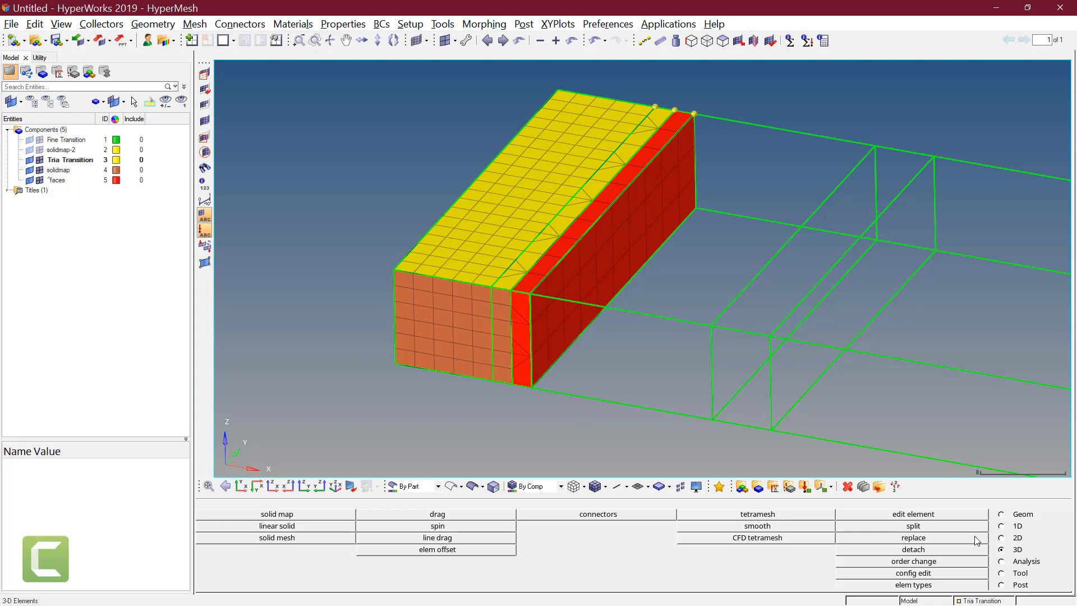
In a general solid map, select all coarse face elements on the strip's outer side by face as the elements to drag
click(281, 513)
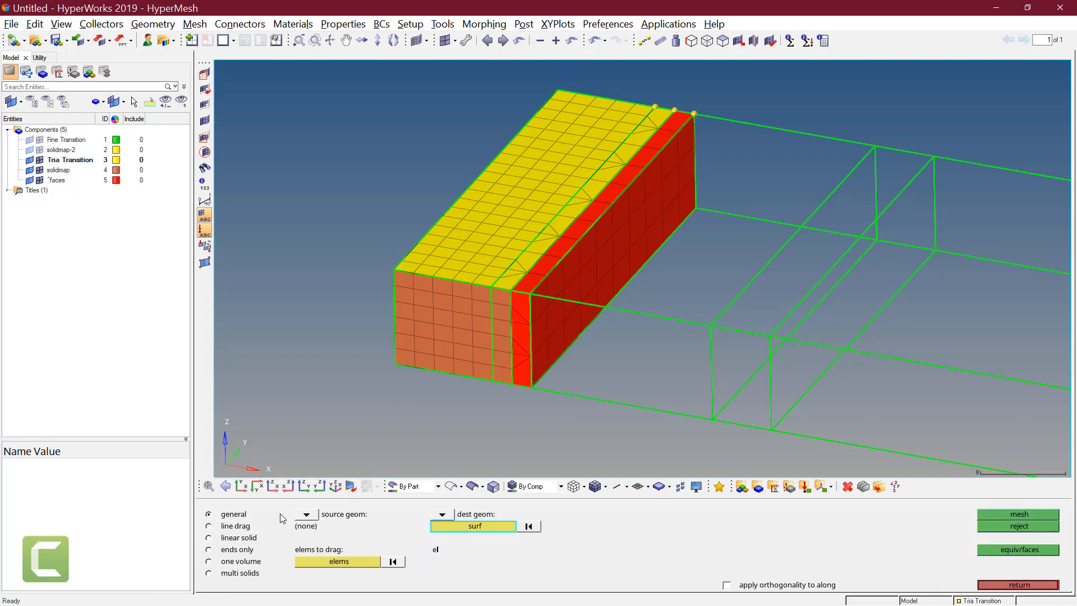
click(352, 556)
click(570, 268)
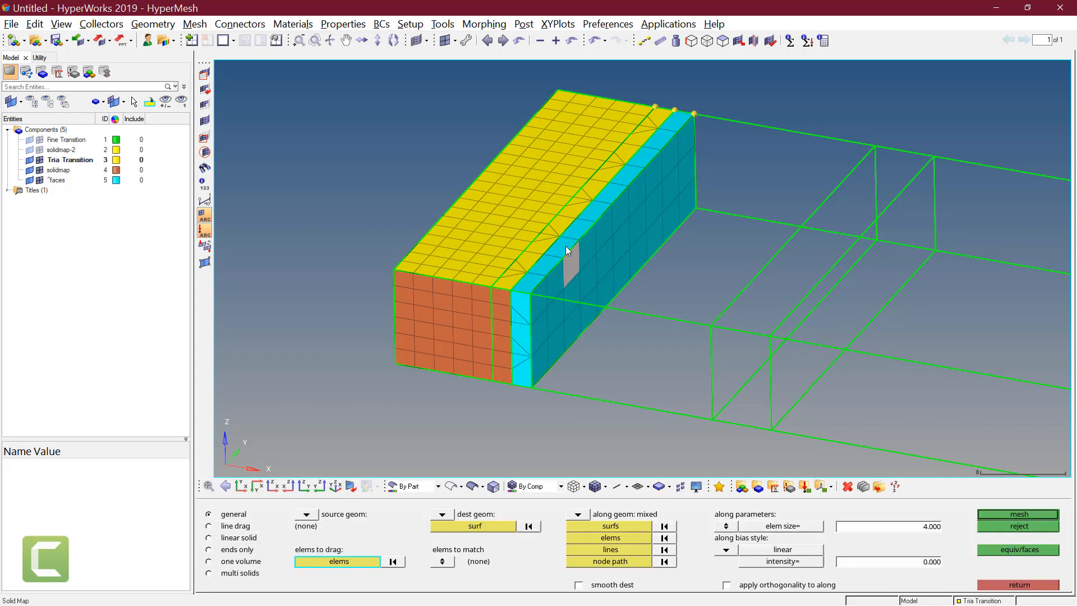
click(361, 558)
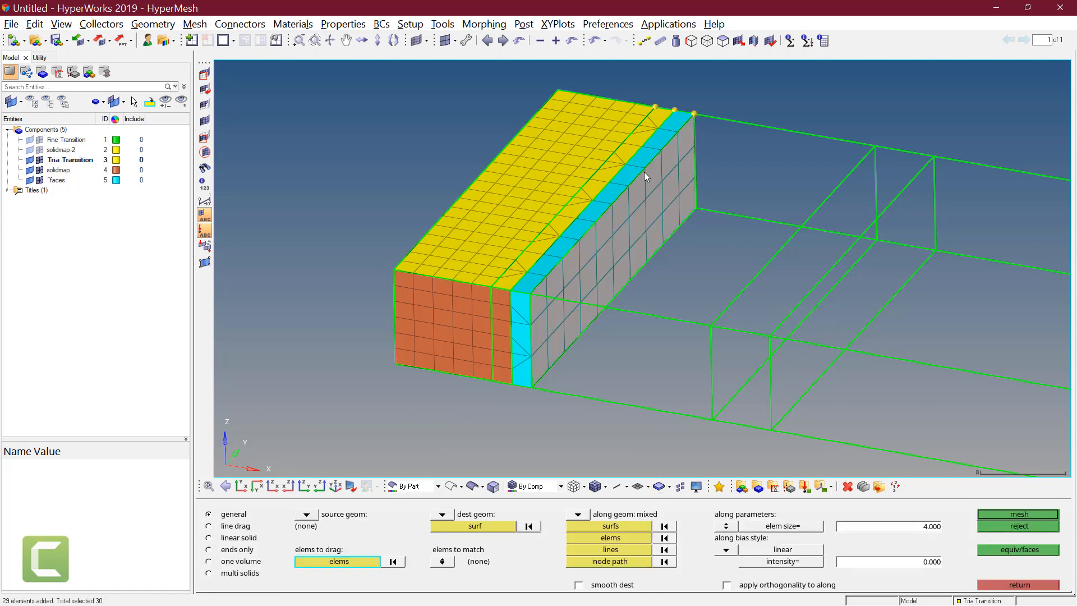
click(486, 527)
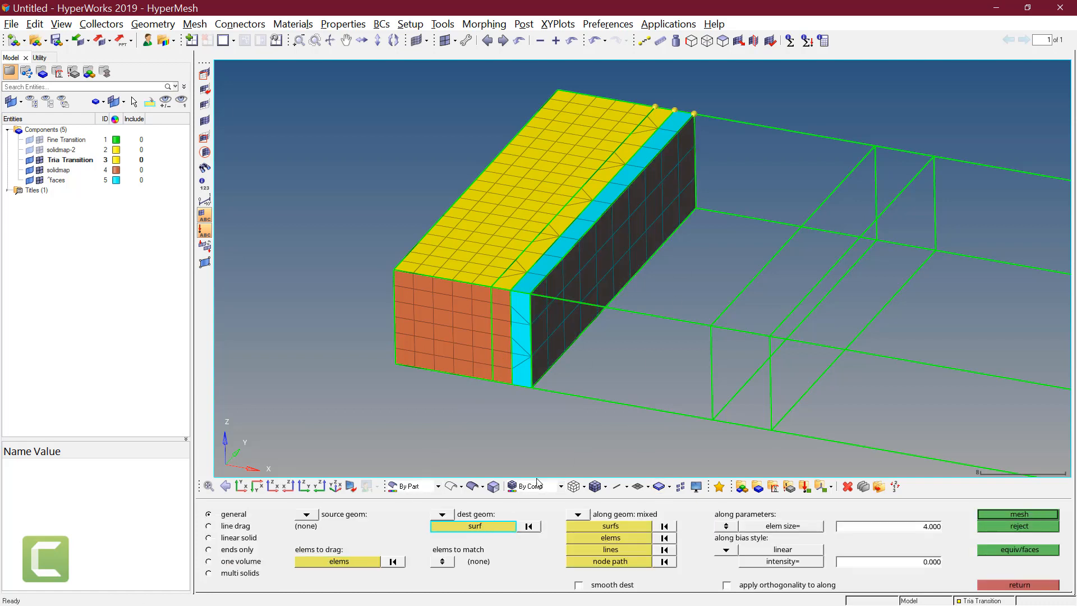
ctrl+right_drag(760, 371, 666, 334)
ctrl+drag(634, 385, 658, 379)
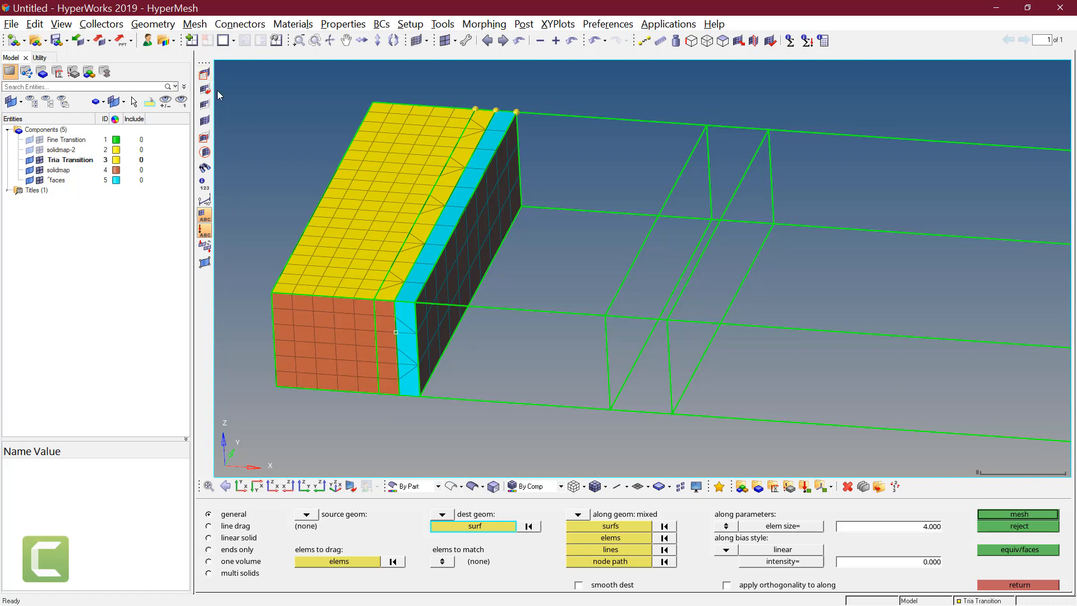
Mask the two solids beyond the one adjacent to the meshed strip and return to the solid map
click(206, 76)
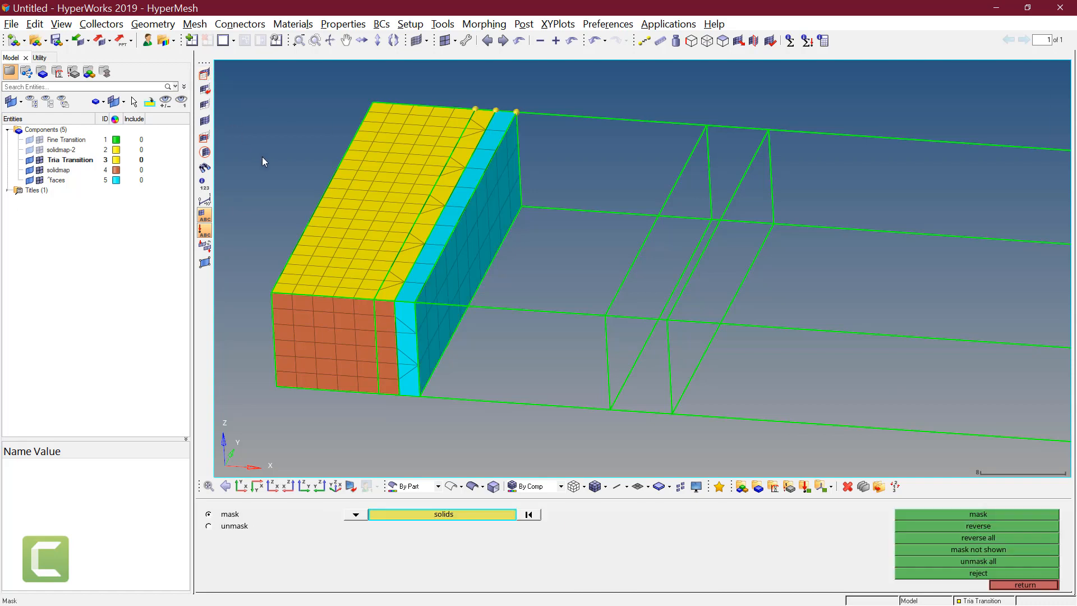
ctrl+drag(261, 157, 487, 322)
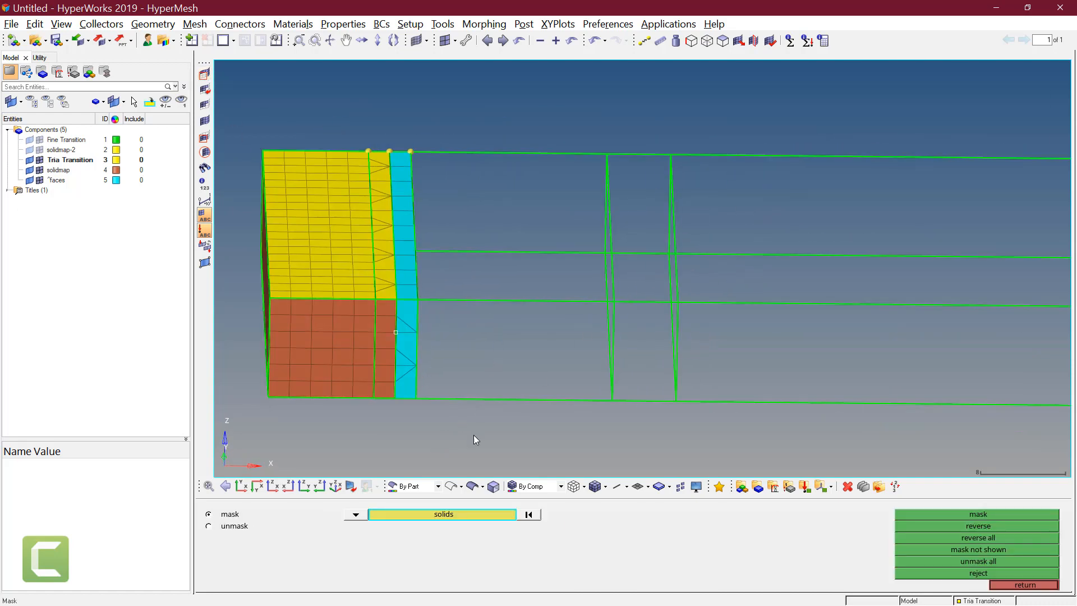
click(357, 515)
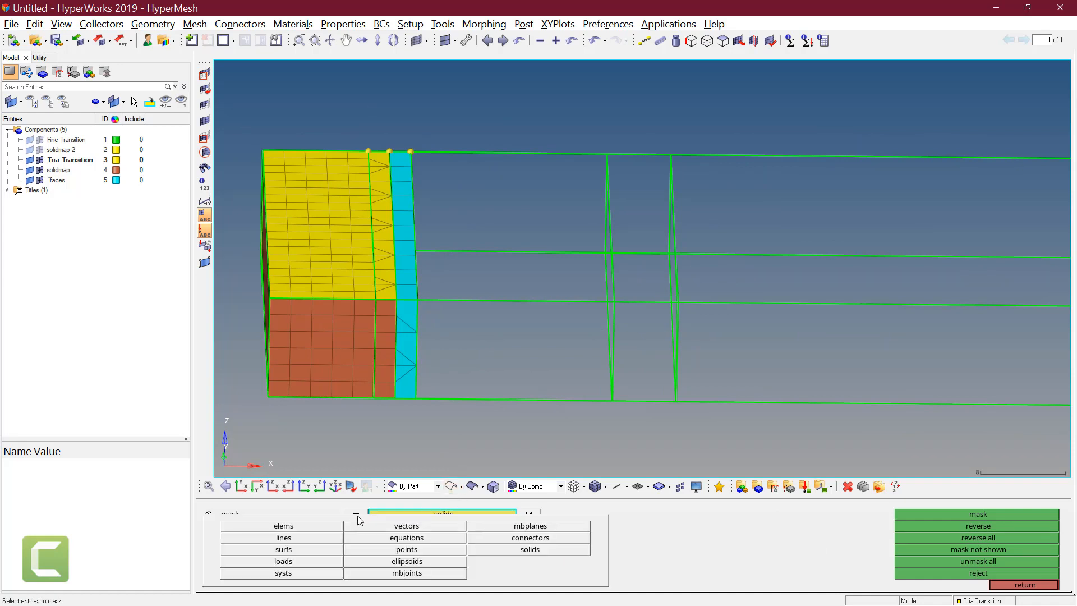
click(523, 554)
shift+drag(656, 372, 759, 429)
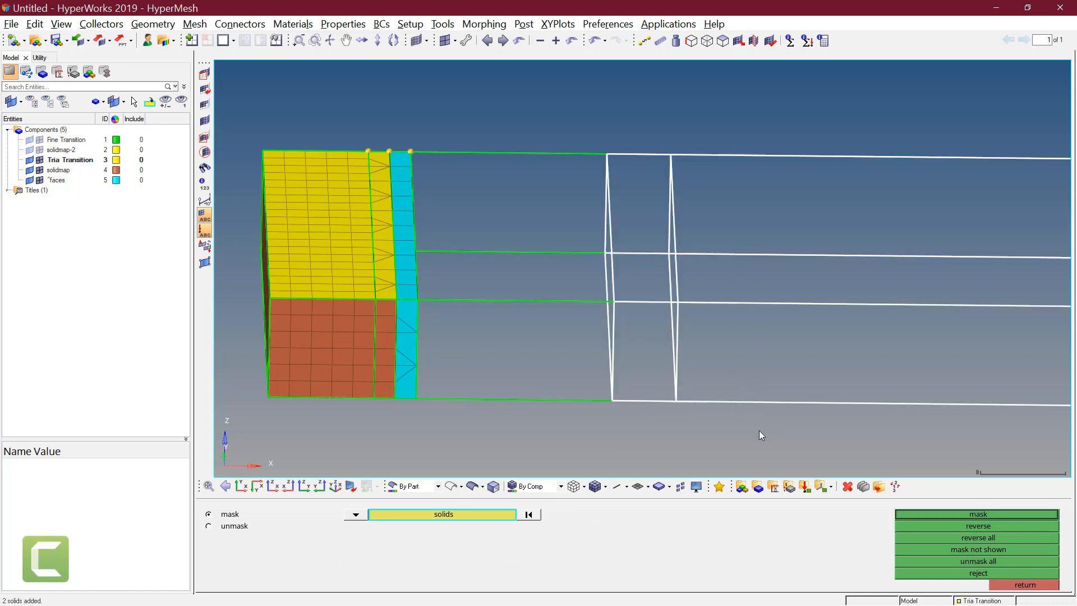
click(945, 513)
ctrl+drag(783, 391, 576, 313)
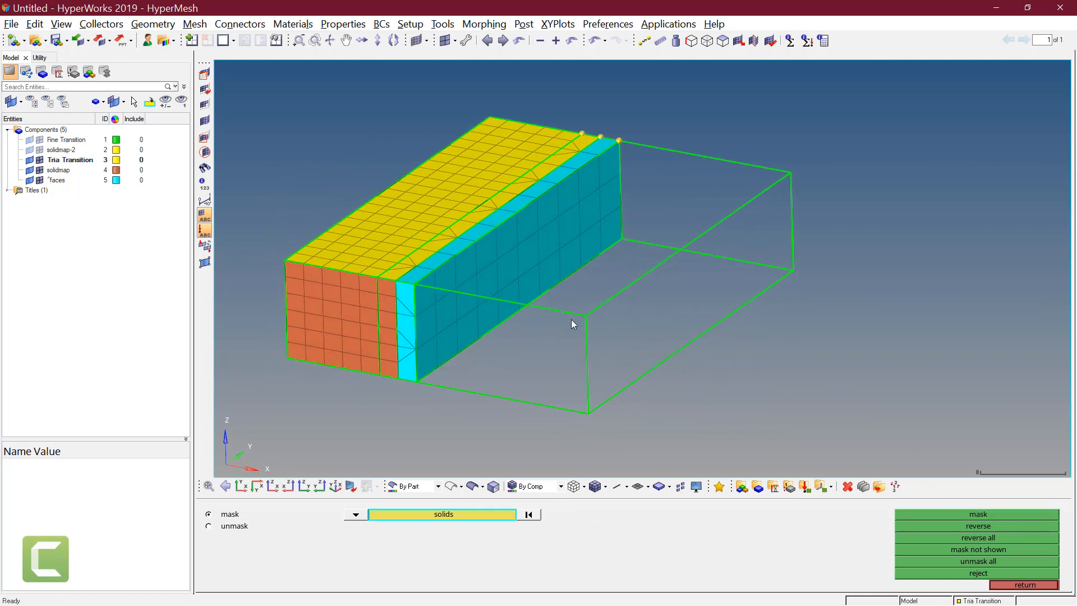
key(Escape)
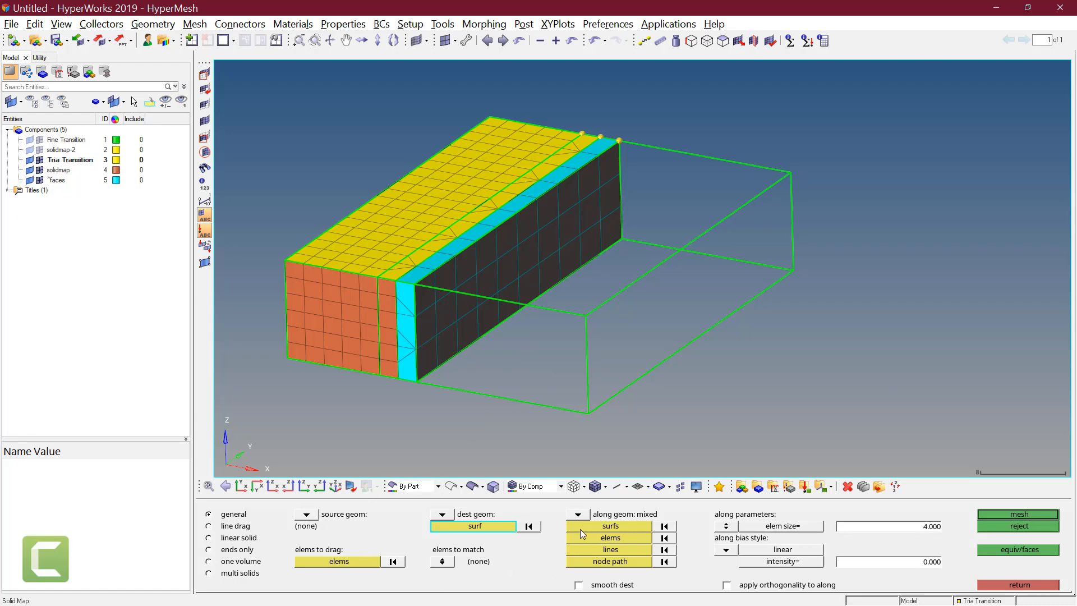
Pick the far end surface of the adjacent unmeshed solid as the destination geometry, shading the geometry for picking
click(473, 486)
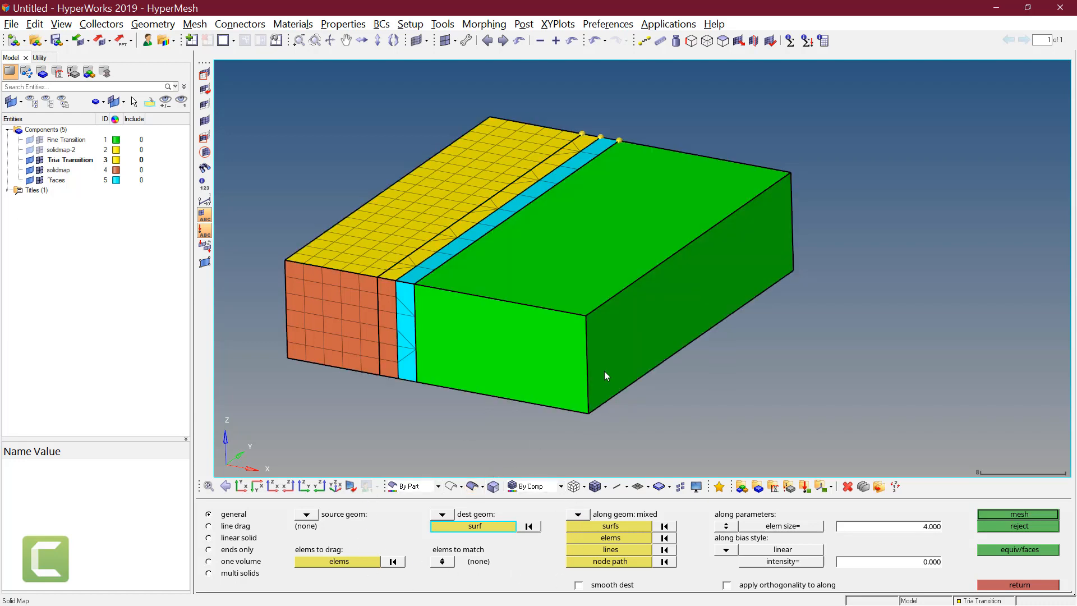
click(606, 364)
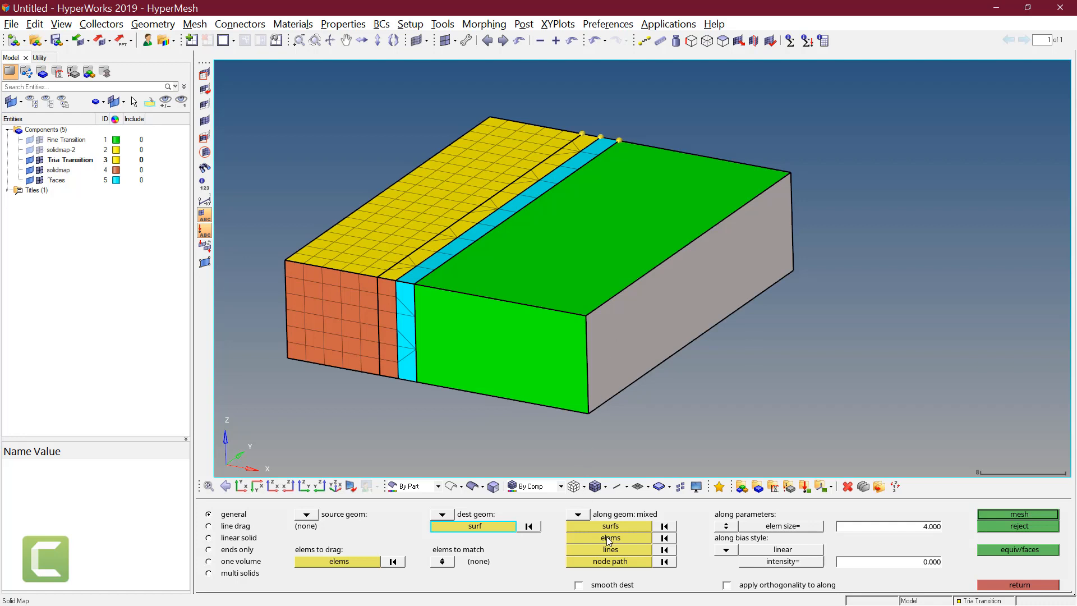
click(452, 485)
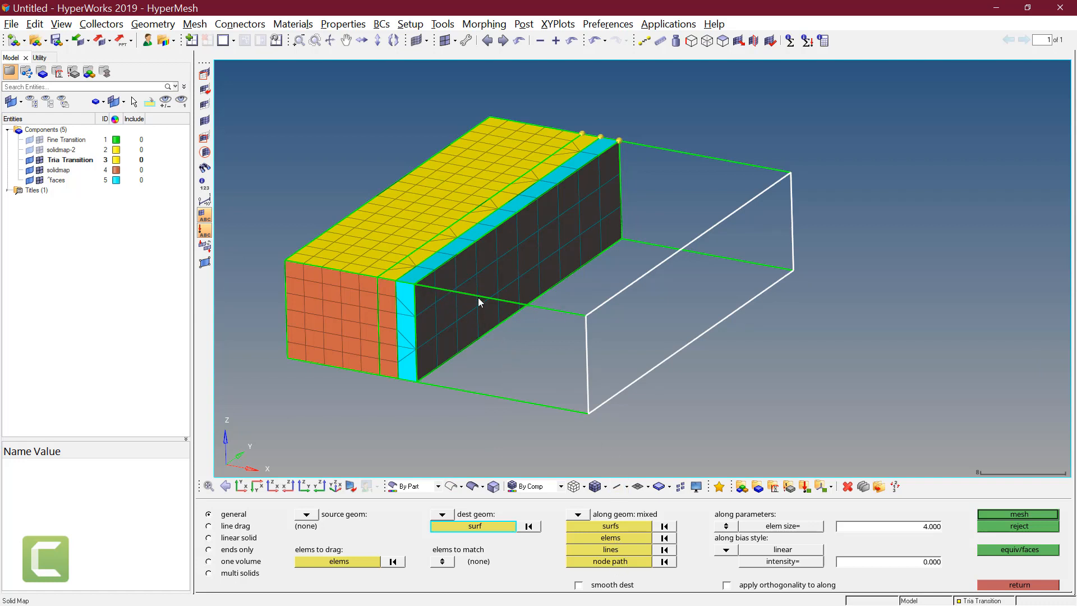
Select the side surfaces connecting the coarse faces to the destination surface as the along geometry
click(614, 523)
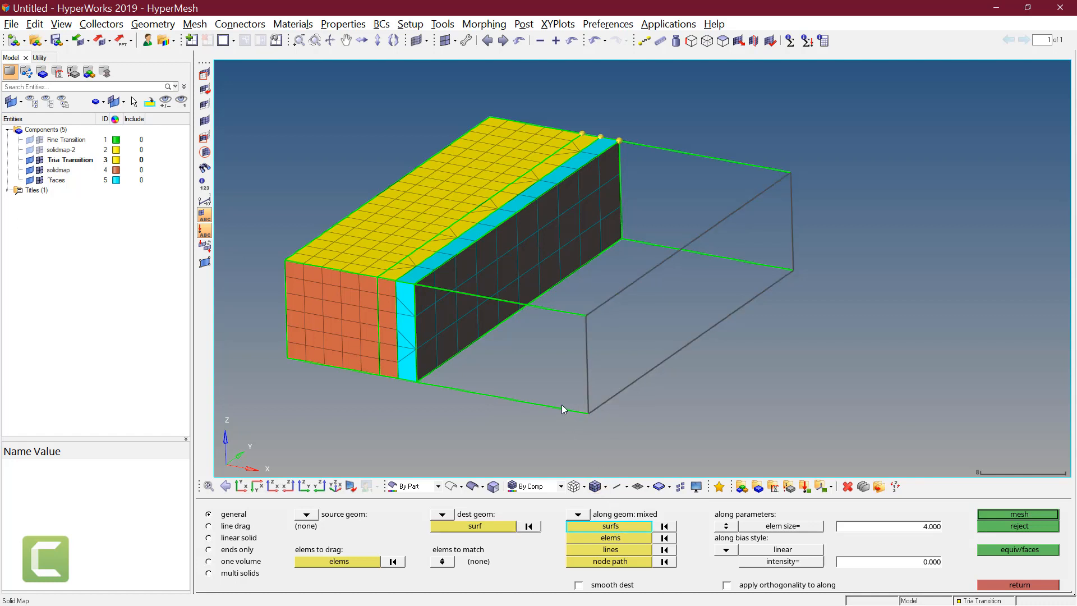
click(472, 486)
click(540, 377)
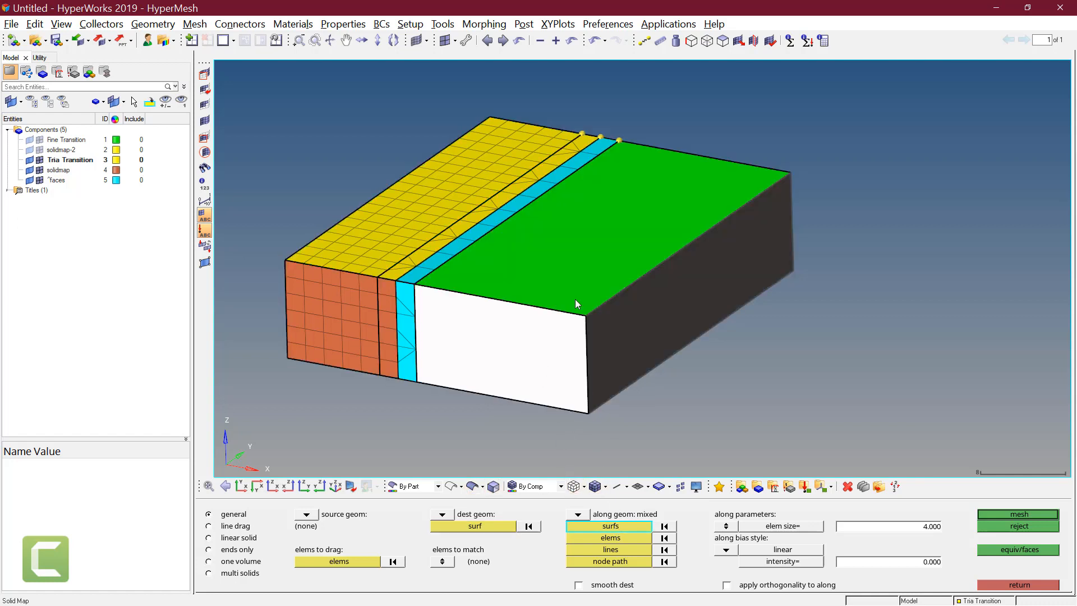
click(590, 274)
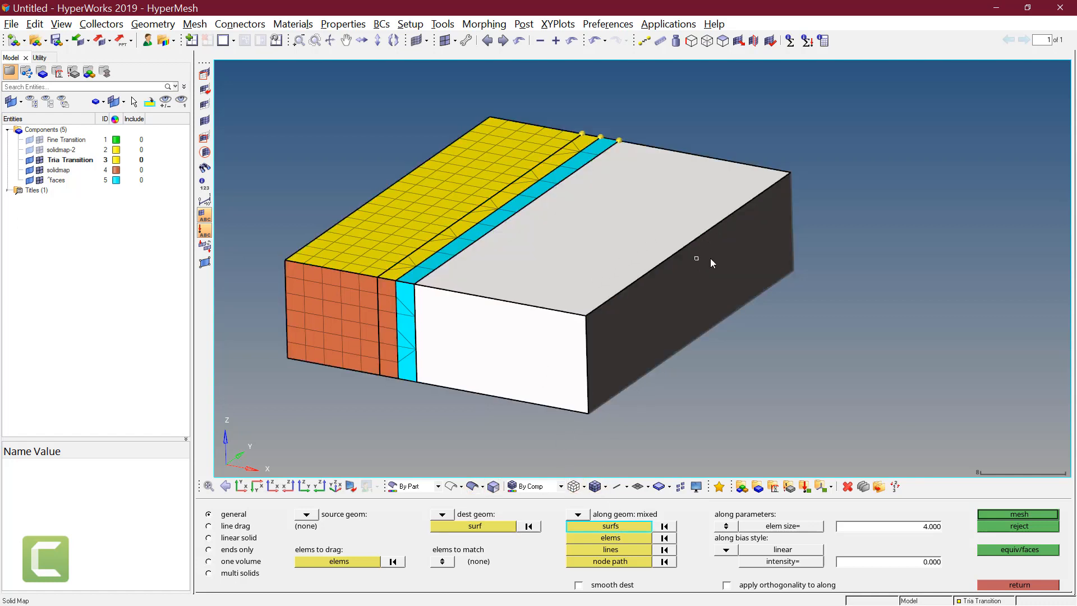
mouse_move(710, 258)
ctrl+mouse_down()
mouse_move(577, 284)
mouse_move(866, 255)
mouse_move(570, 298)
mouse_move(689, 365)
mouse_move(591, 267)
mouse_move(533, 247)
mouse_move(671, 228)
mouse_move(638, 363)
mouse_move(544, 288)
mouse_move(603, 326)
ctrl+mouse_up()
ctrl+right_drag(602, 321, 621, 316)
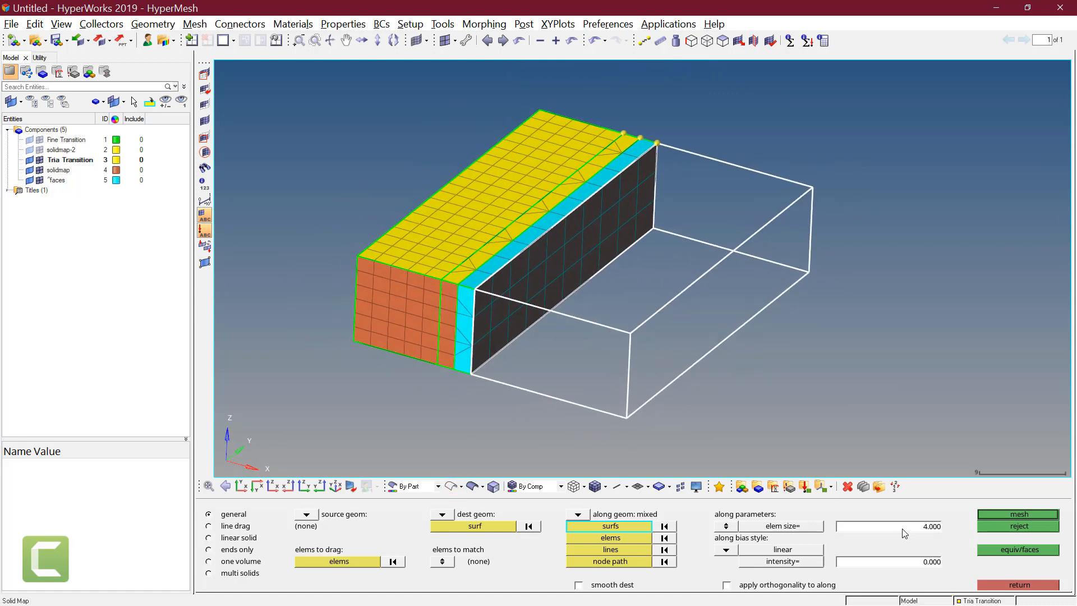
Generate the solid map mesh in the adjacent solid with an along element size of 4
ctrl+drag(563, 284, 545, 285)
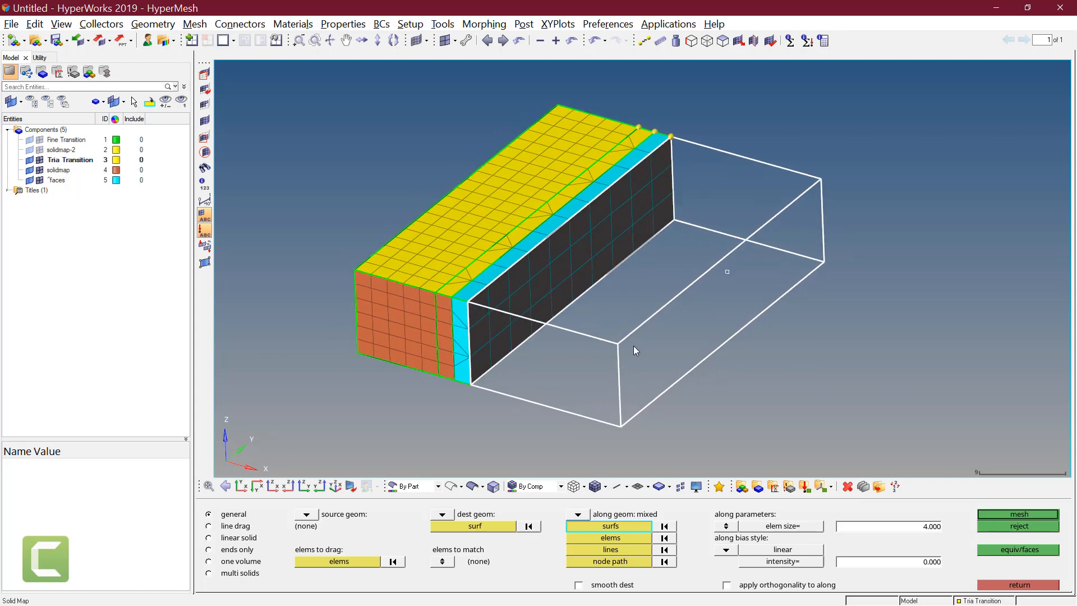
ctrl+right_drag(634, 345, 658, 316)
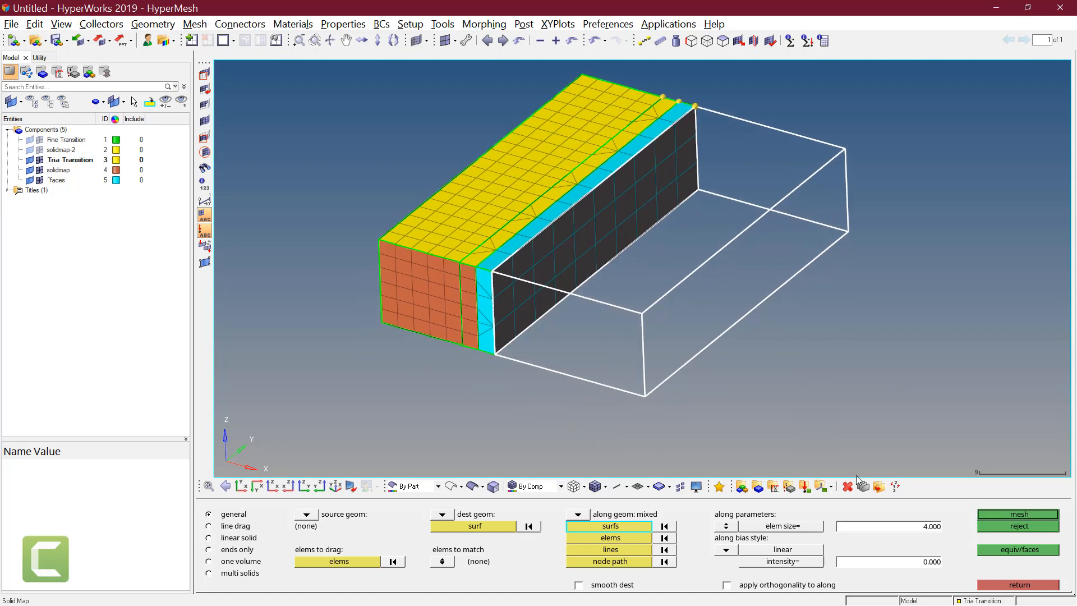
click(916, 526)
click(997, 513)
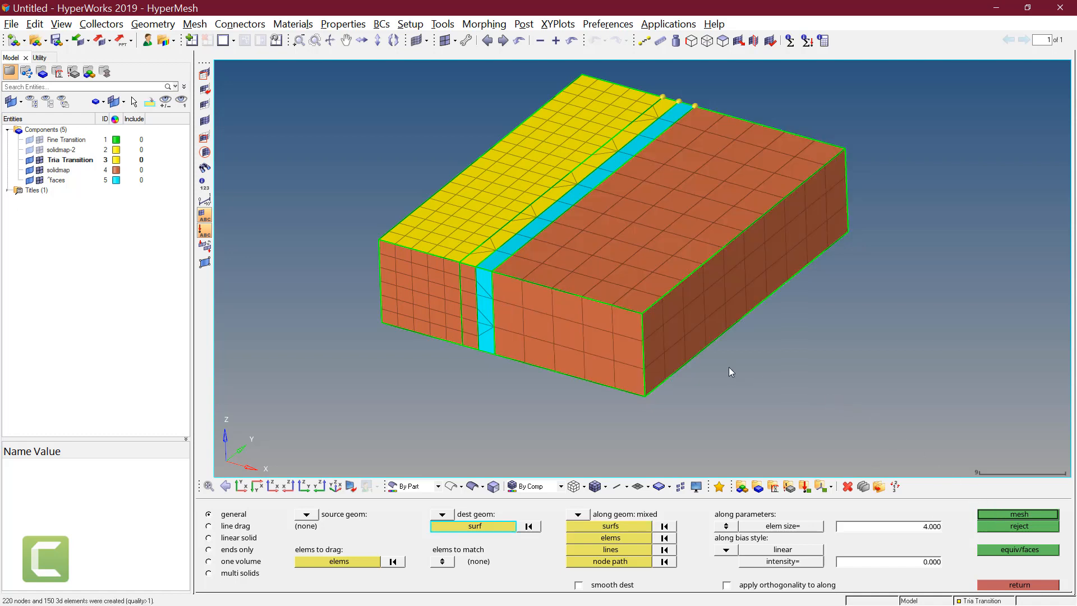
Unmask all the hidden solids and return to the solid map
ctrl+right_drag(729, 368, 611, 367)
scroll(611, 367, down, 2)
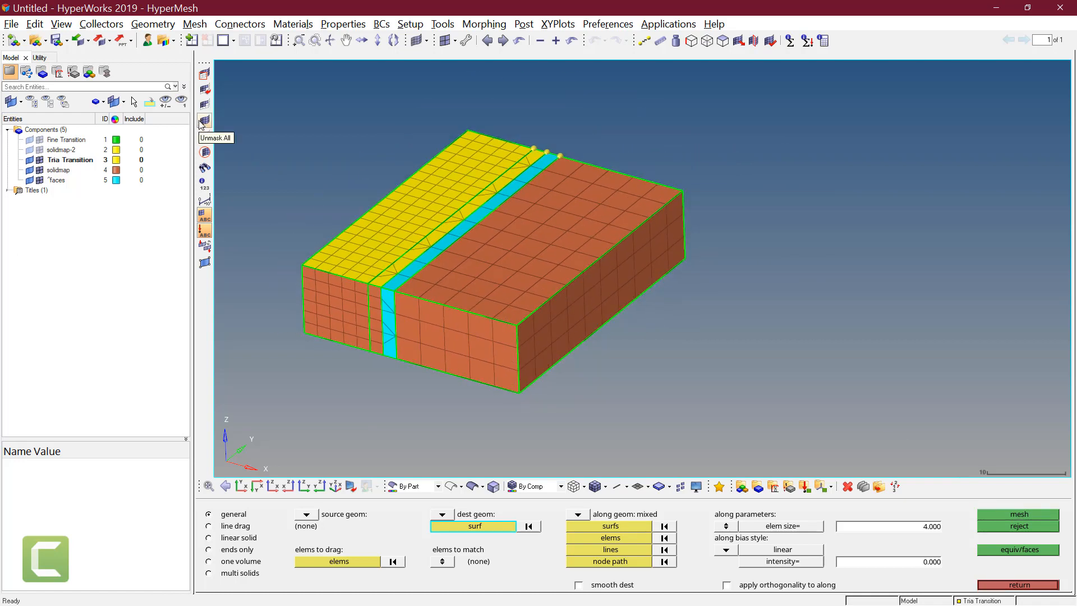
click(204, 74)
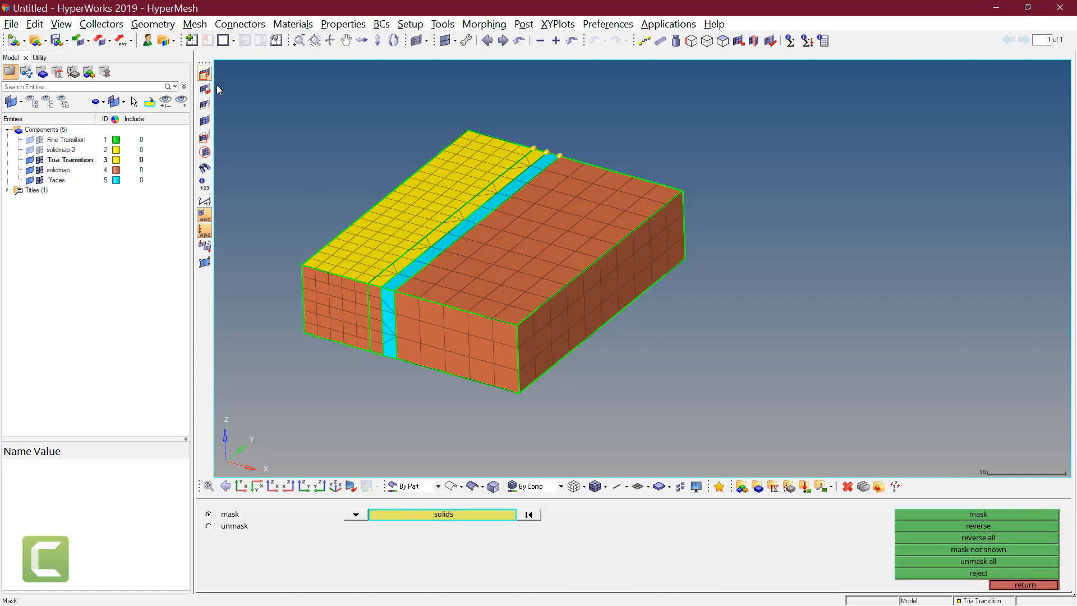
click(975, 560)
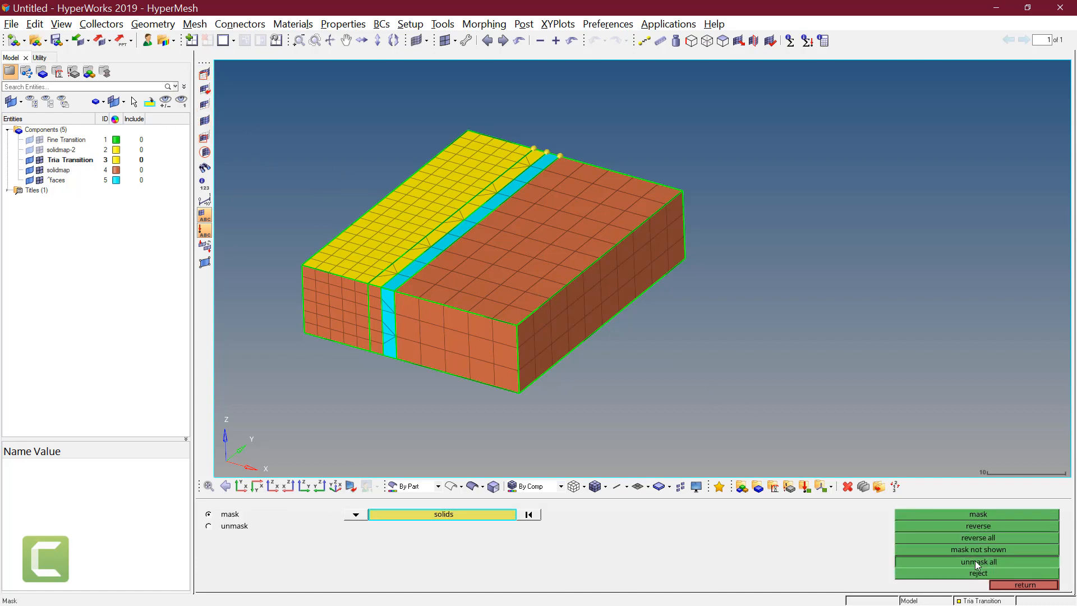
click(1010, 585)
scroll(580, 369, up, 3)
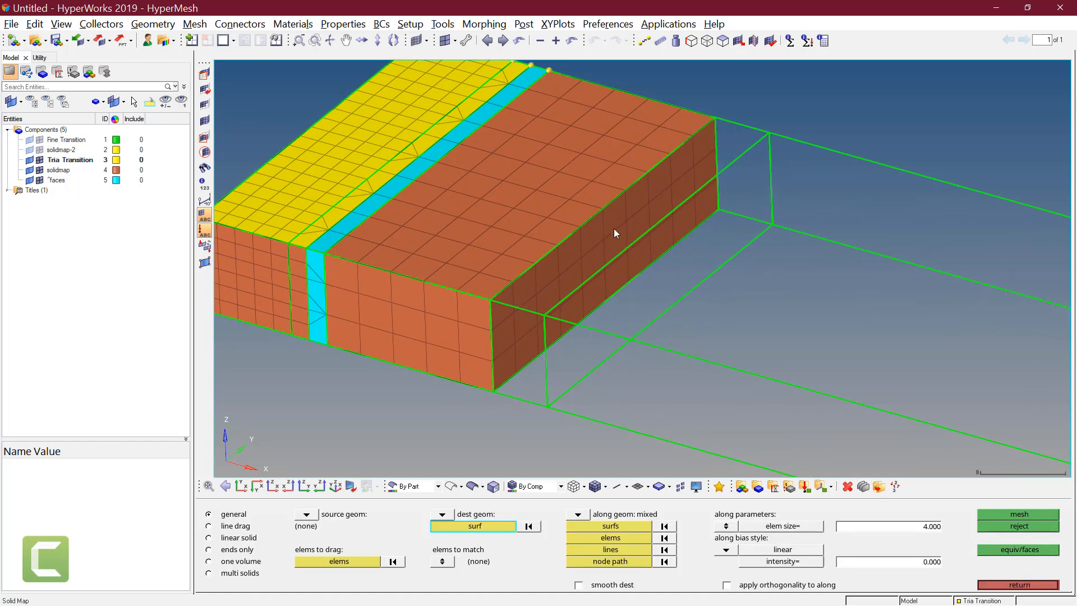
Shade the geometry and interactively mesh the top surface of the narrow strip beyond the coarse block with mixed elements of size 2
key(F12)
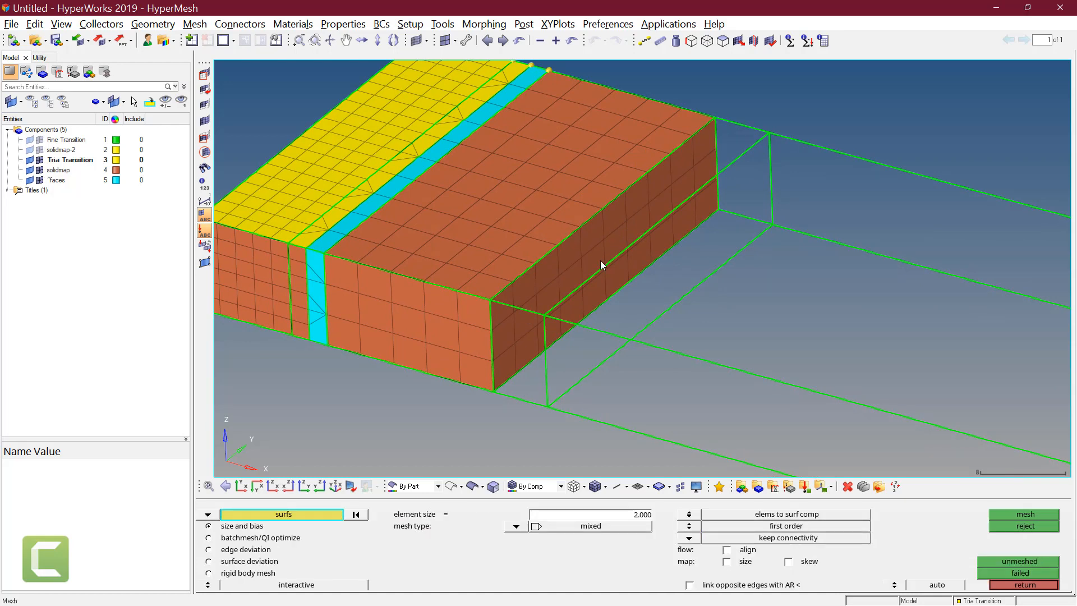
click(602, 266)
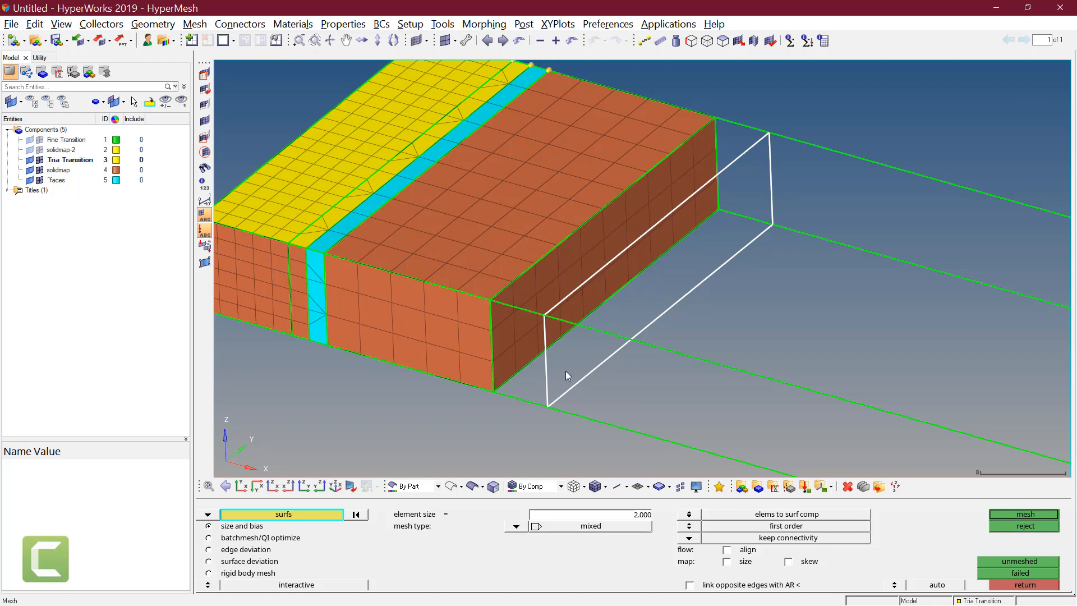
click(473, 486)
right_click(584, 299)
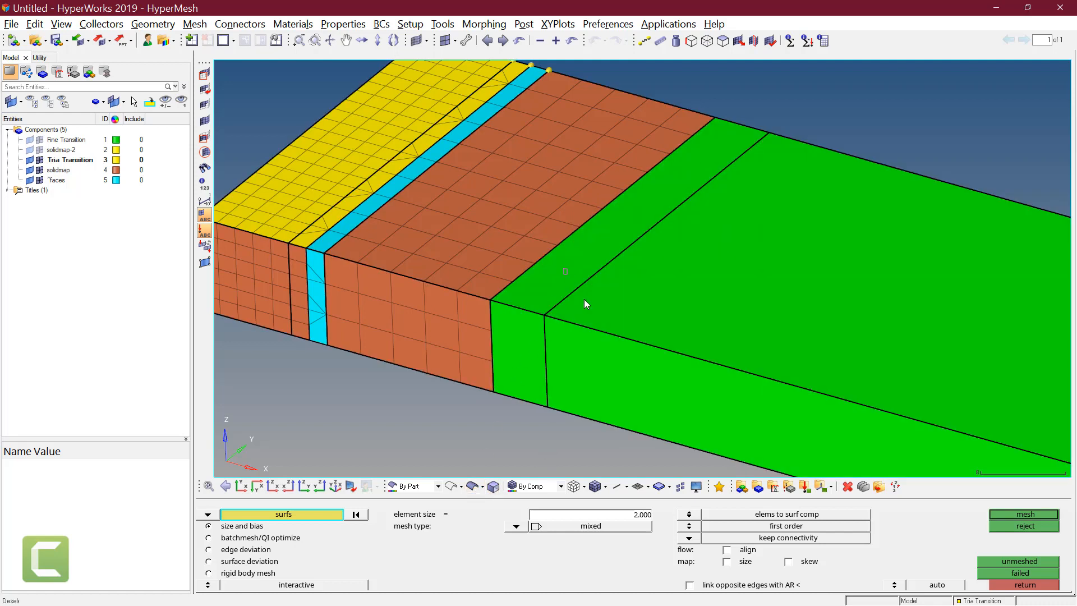
click(357, 515)
click(541, 295)
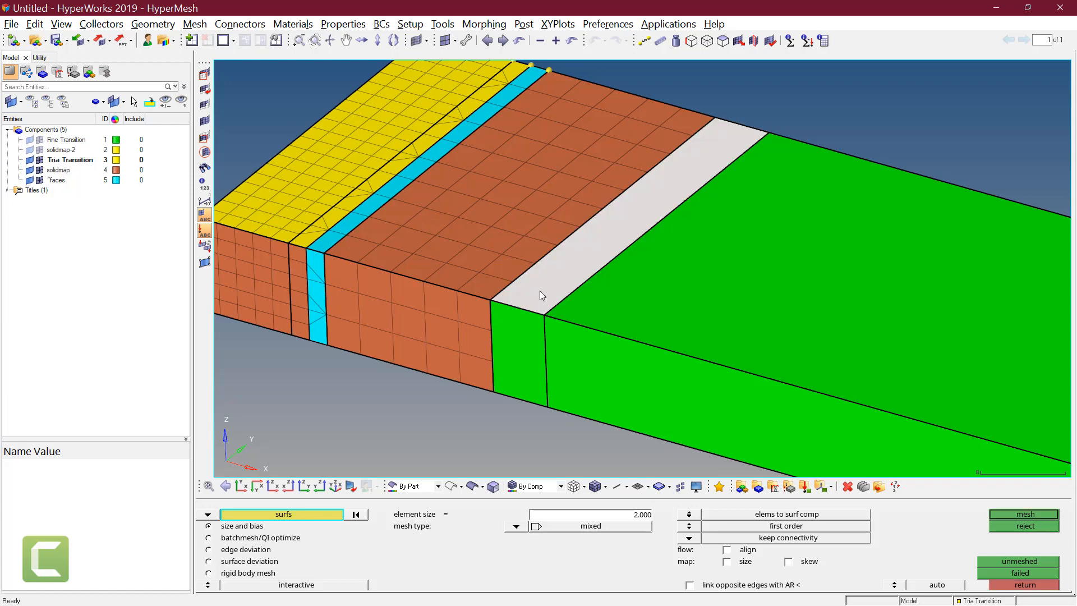
middle_click(576, 321)
ctrl+drag(580, 265, 593, 303)
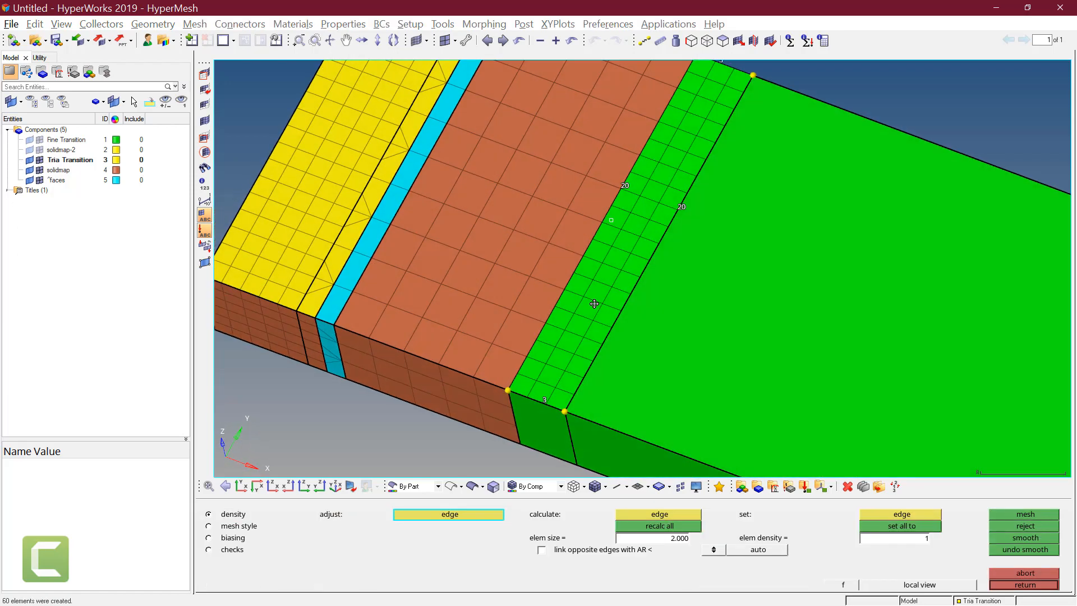
Set the element size to 4, recalculate all edge densities of the strip surface and remesh it
click(676, 538)
text(4)
key(Return)
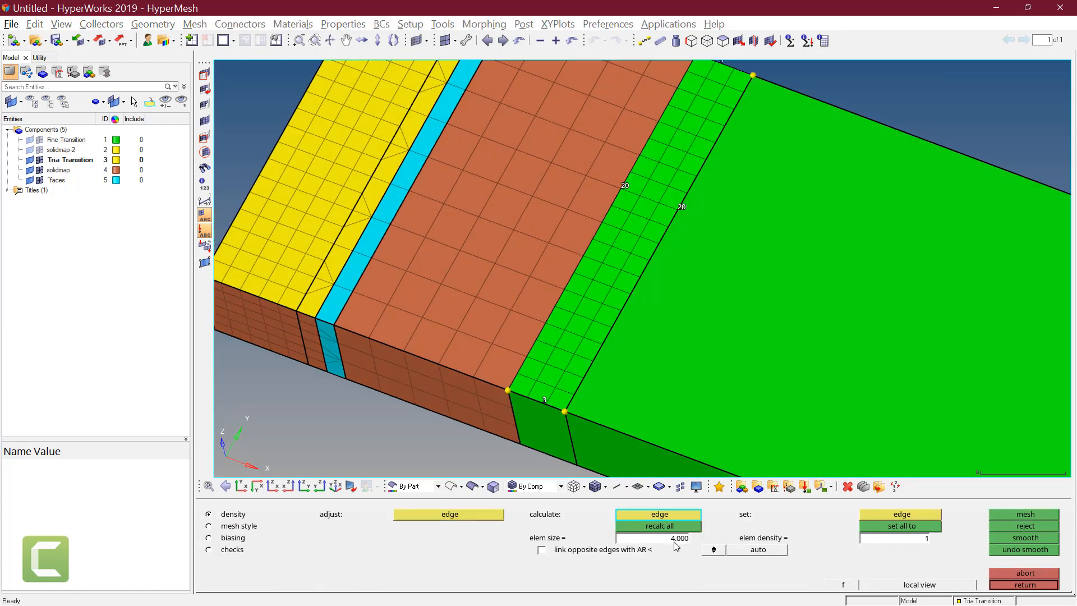
click(638, 528)
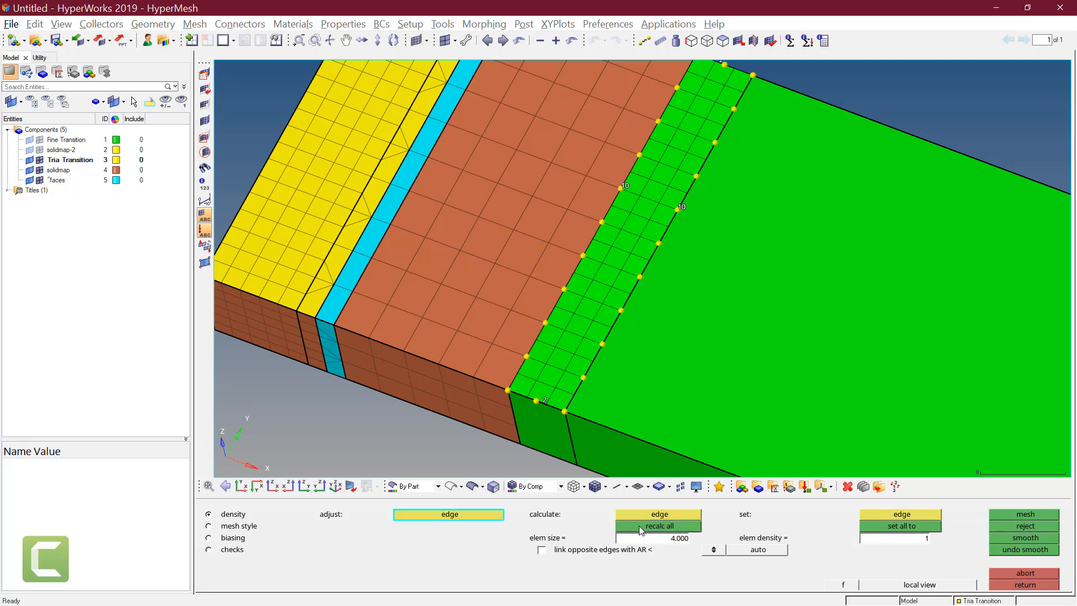
middle_click(629, 382)
mouse_move(629, 388)
ctrl+mouse_down()
mouse_move(640, 333)
mouse_move(736, 285)
ctrl+mouse_up()
ctrl+scroll(640, 333, down, 1)
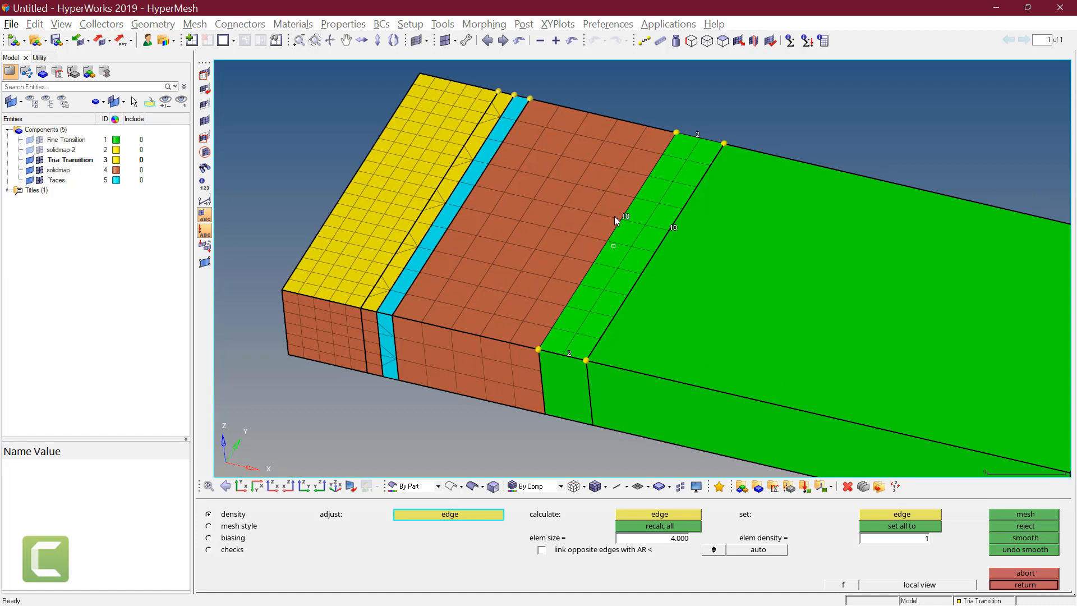
Set the element density of the strip's long edge away from the coarse mesh to 5 and remesh the surface
click(903, 540)
text(5)
click(648, 231)
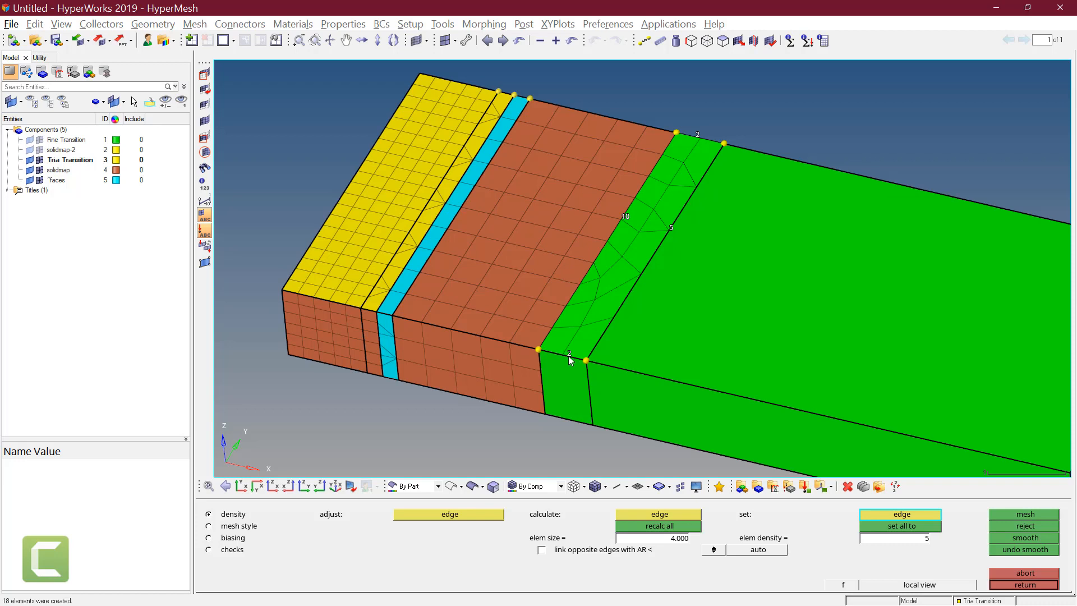
Adjust the density of both short edges of the strip to 1 and remesh the surface
click(458, 516)
click(582, 356)
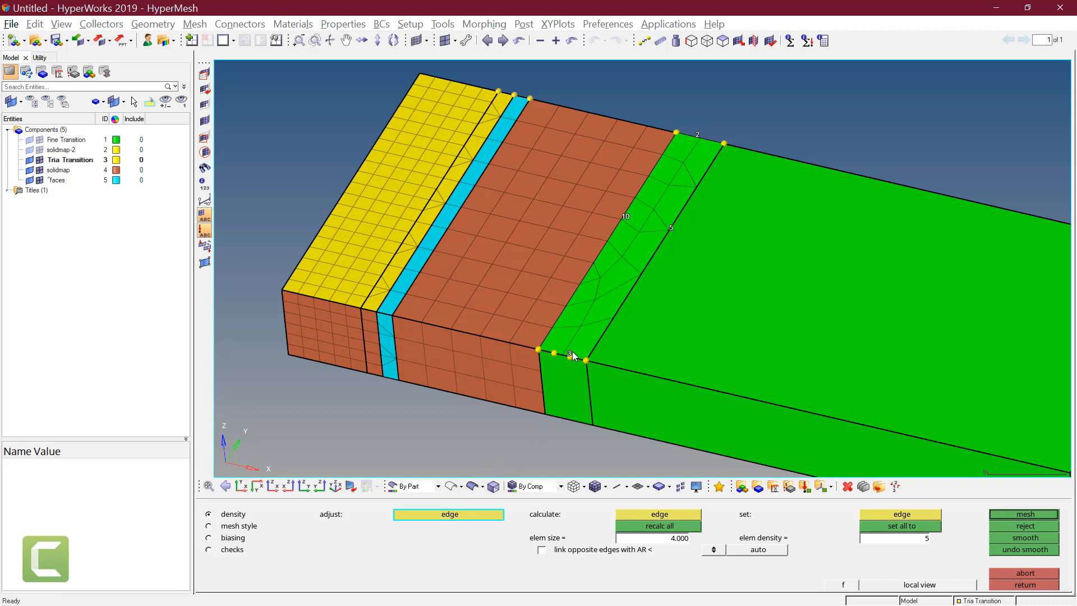
middle_click(698, 140)
scroll(674, 244, down, 1)
scroll(674, 243, up, 1)
scroll(651, 257, down, 1)
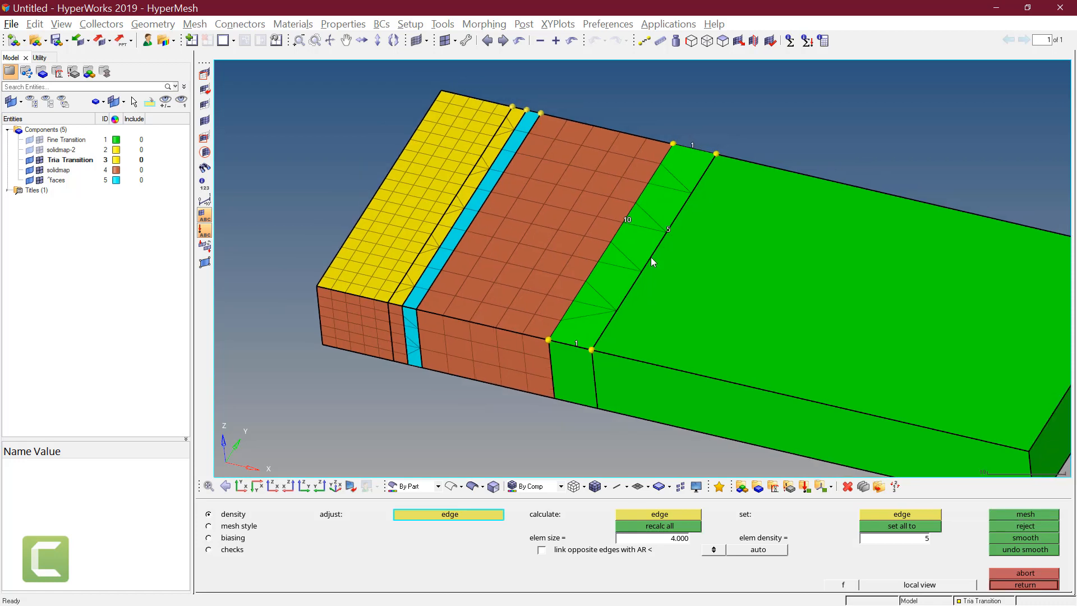
Apply R-trias and the map as rectangle method to the strip surface, remesh it and accept the mesh
click(231, 527)
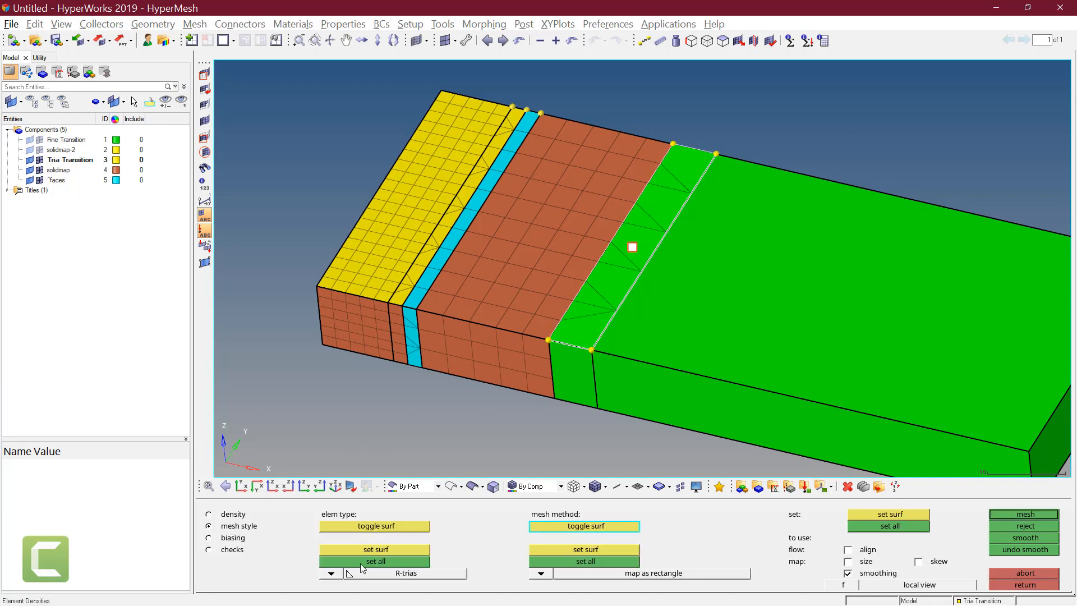
click(595, 560)
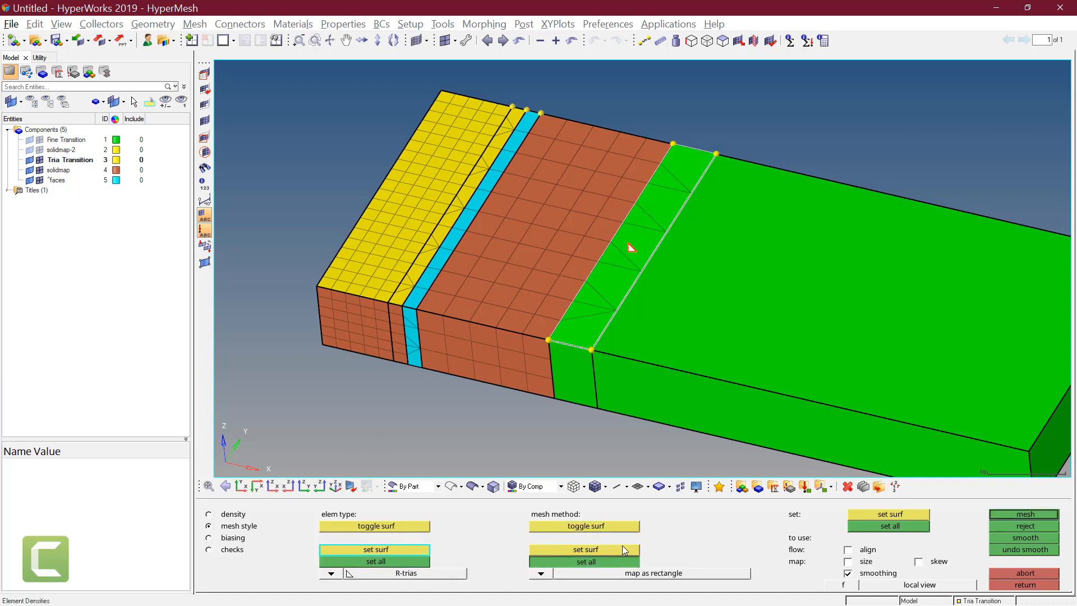
click(889, 526)
click(1005, 514)
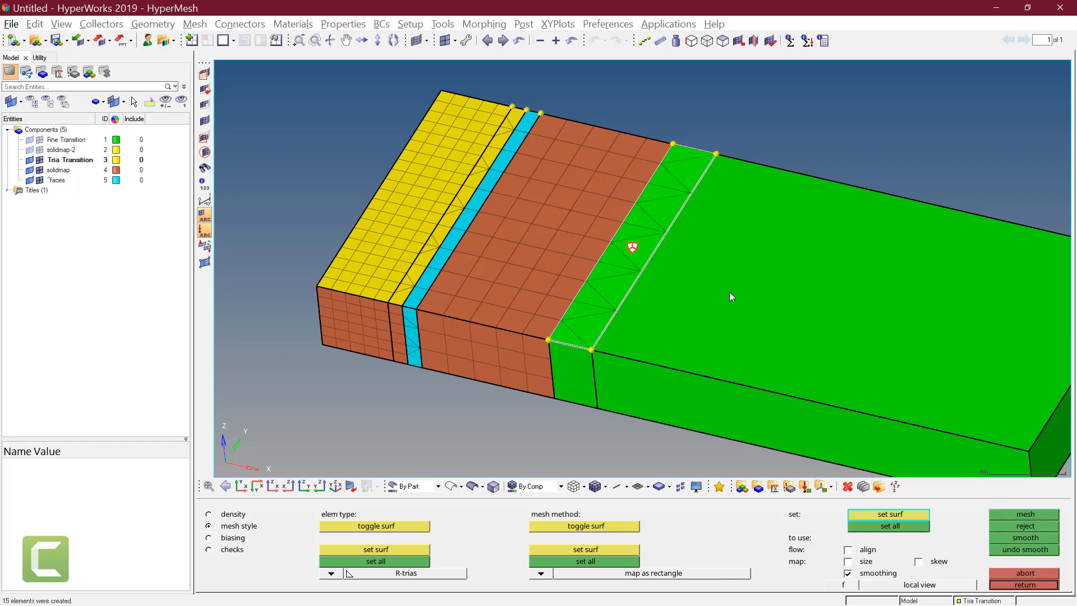
ctrl+drag(618, 282, 581, 305)
middle_click(582, 305)
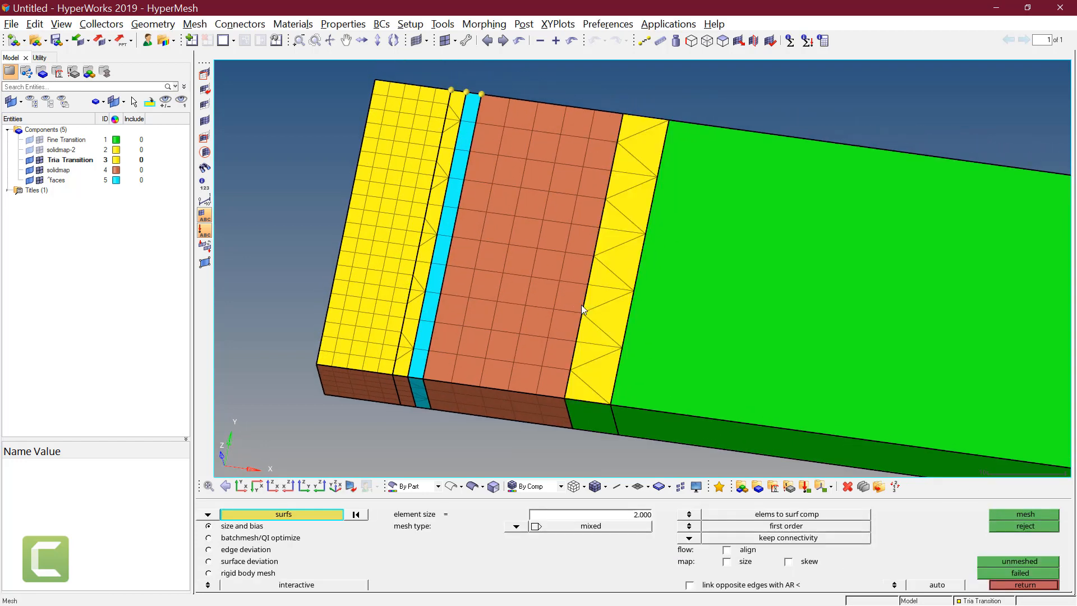
Combine the adjacent tria pairs between the transition triangles of the new strip into quads, and return to the solid map
key(F6)
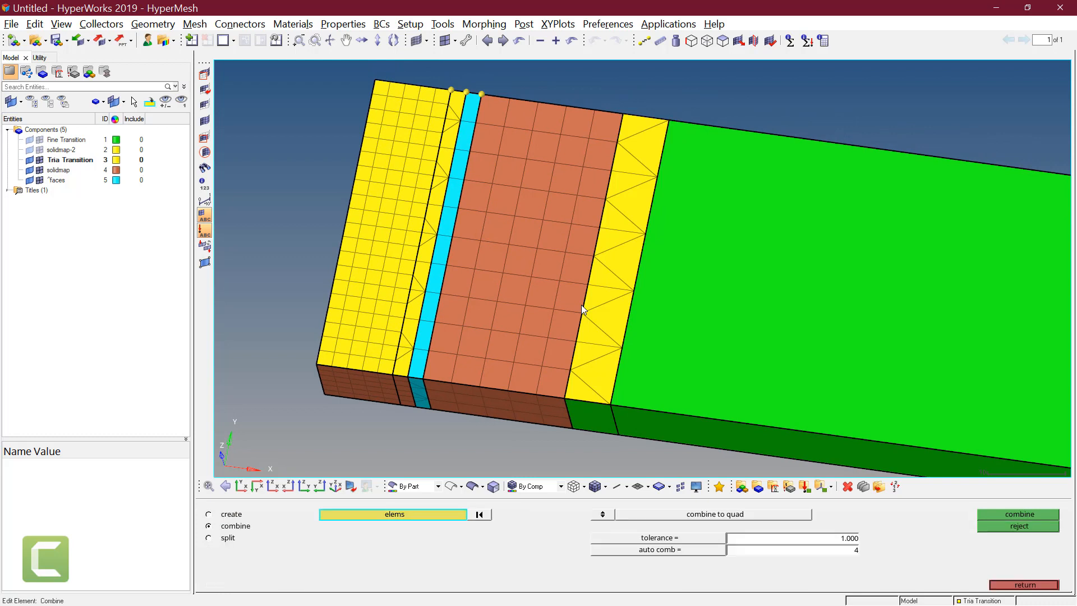
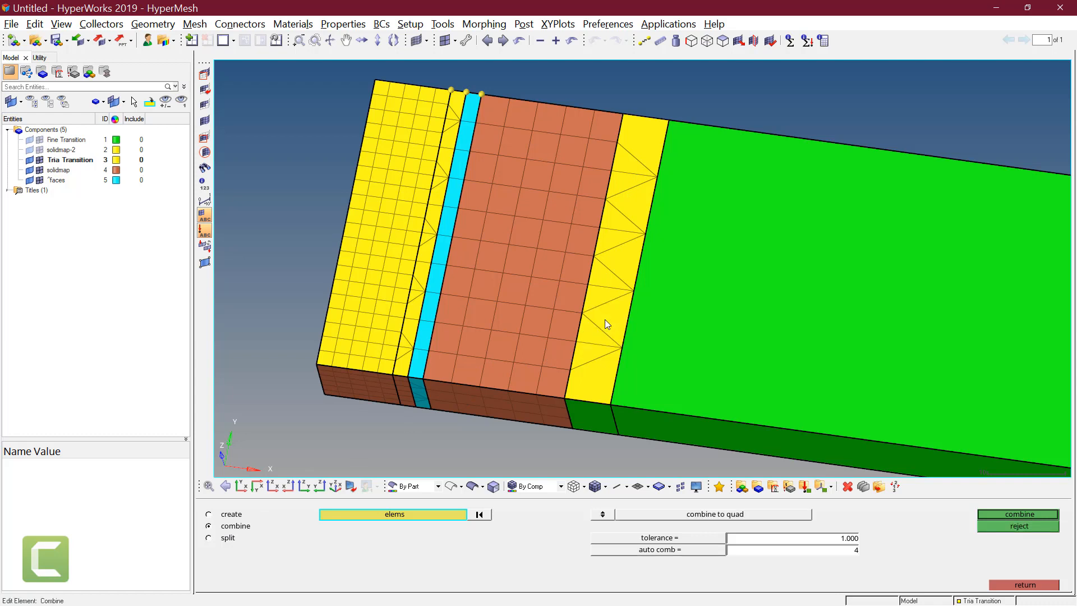
click(597, 294)
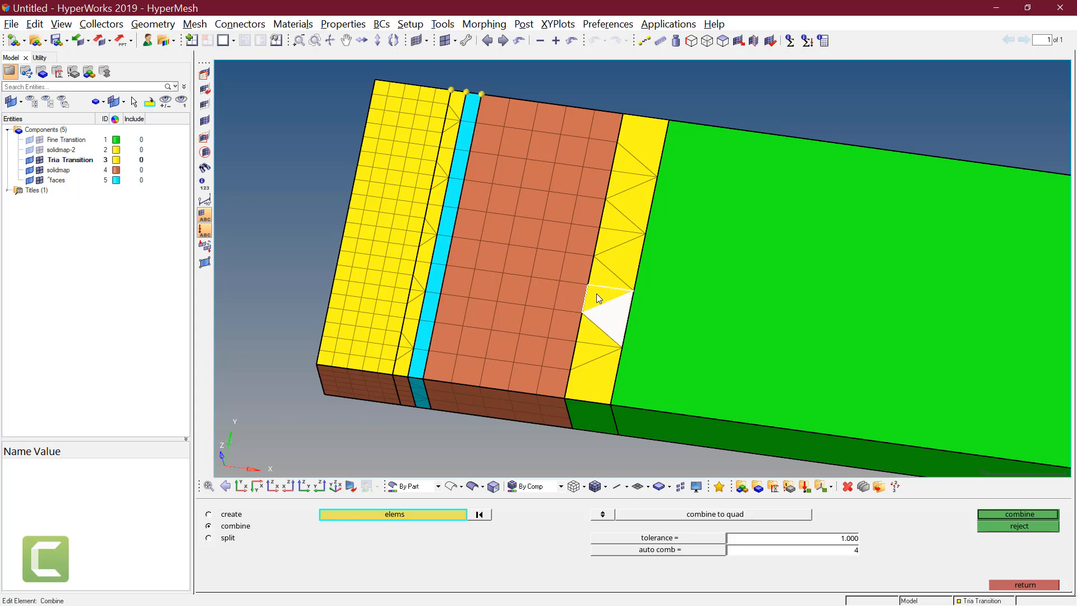
click(632, 197)
click(620, 221)
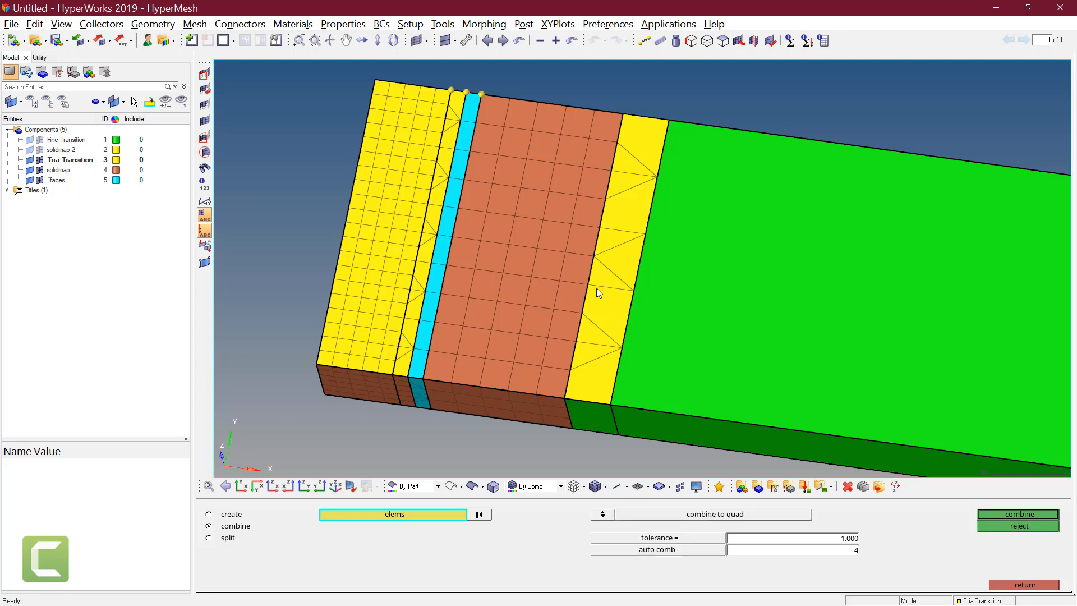
mouse_move(598, 288)
ctrl+mouse_down()
mouse_move(625, 287)
mouse_move(612, 291)
ctrl+mouse_up()
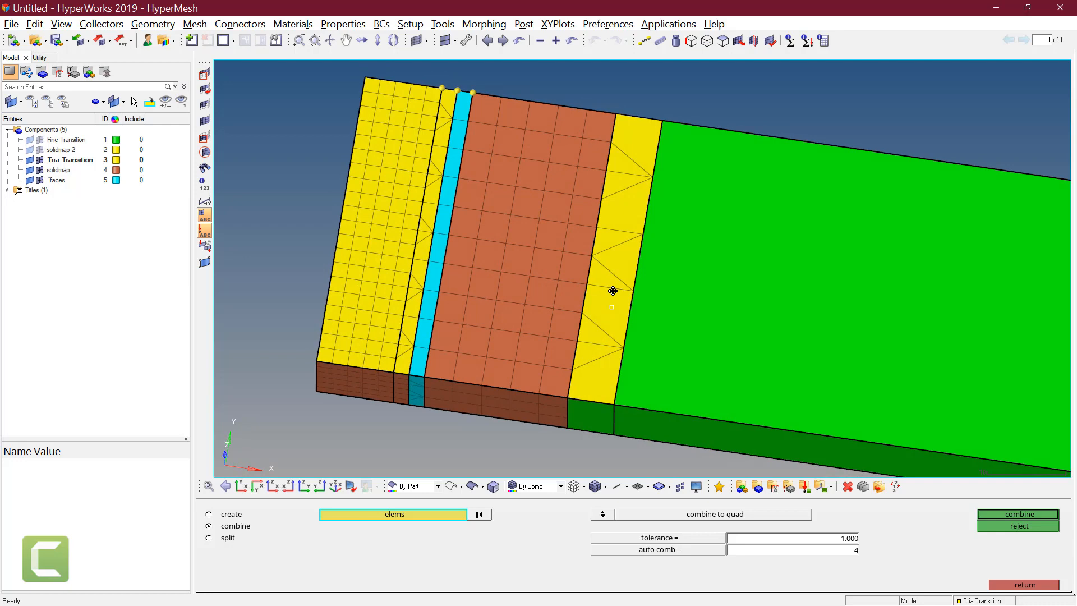
scroll(611, 291, down, 5)
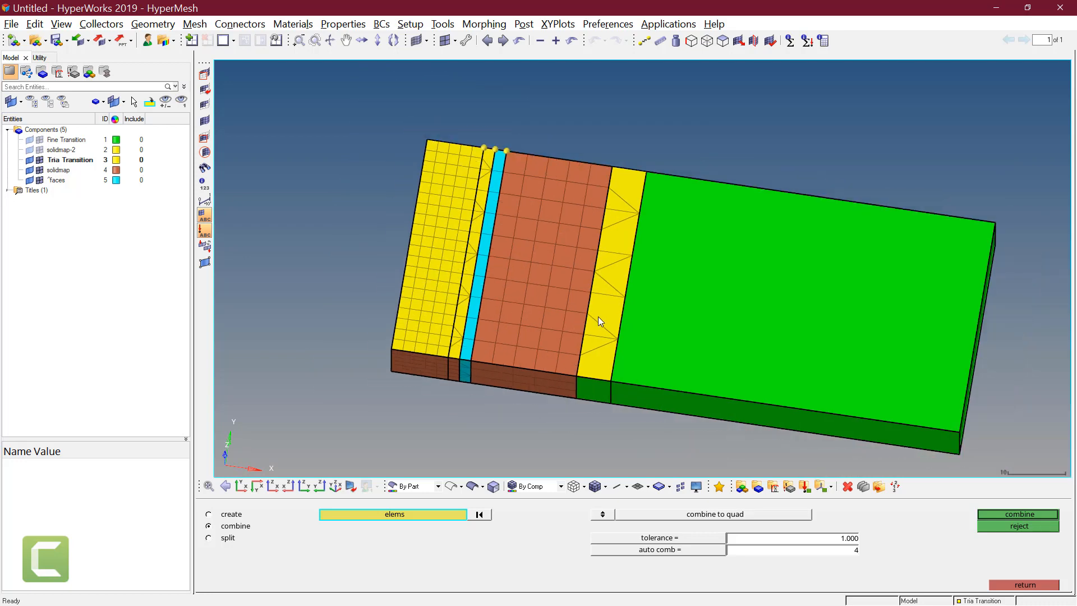
ctrl+right_drag(568, 321, 554, 308)
ctrl+drag(554, 308, 548, 292)
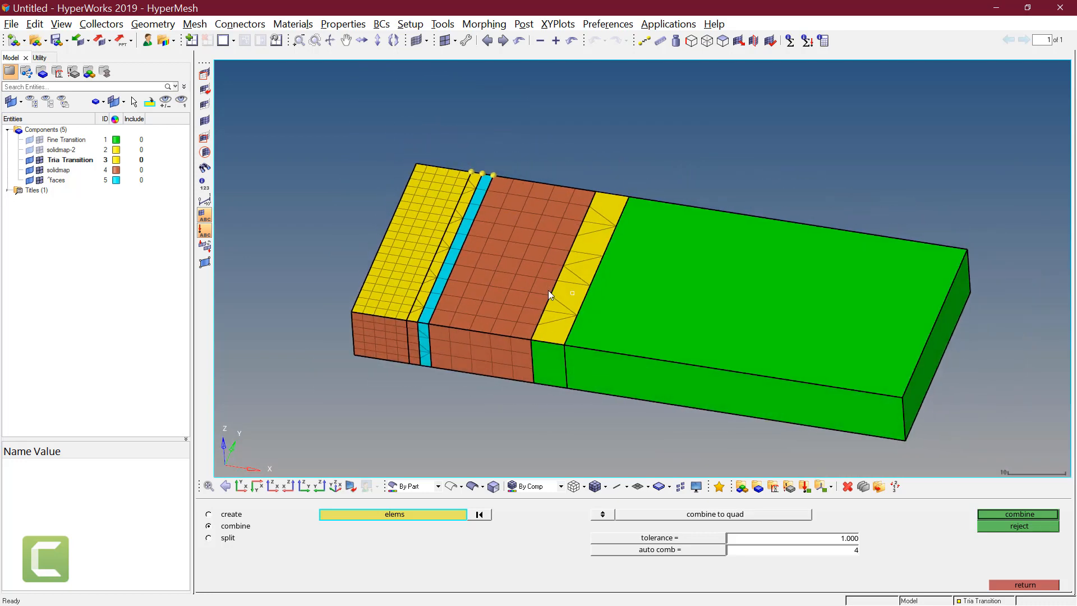
key(Escape)
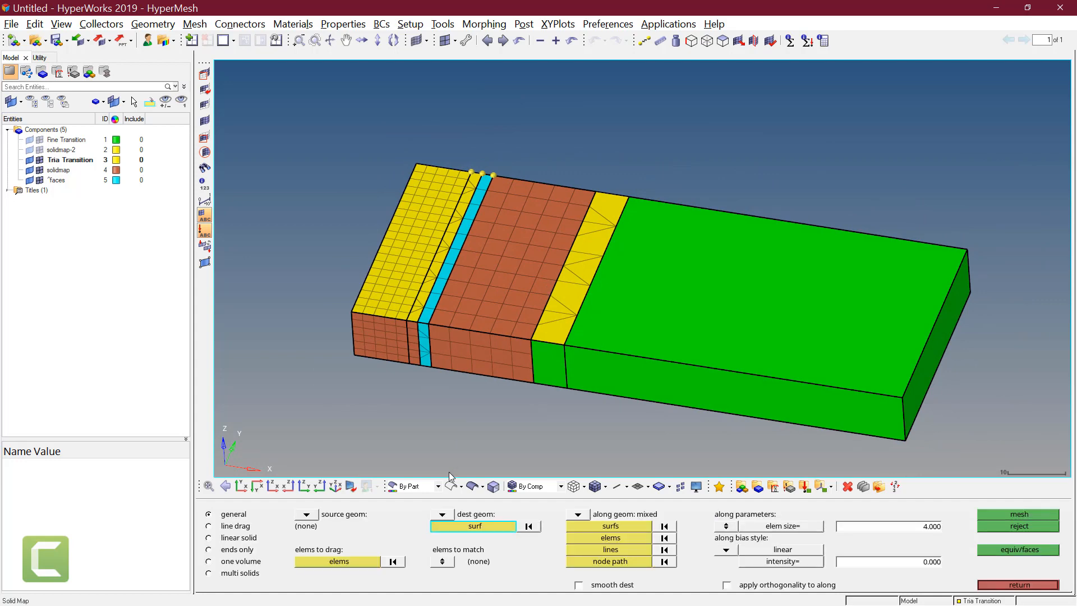
Select the elements to drag by geometry, using the top surface of the new transition strip
click(450, 484)
scroll(531, 386, up, 3)
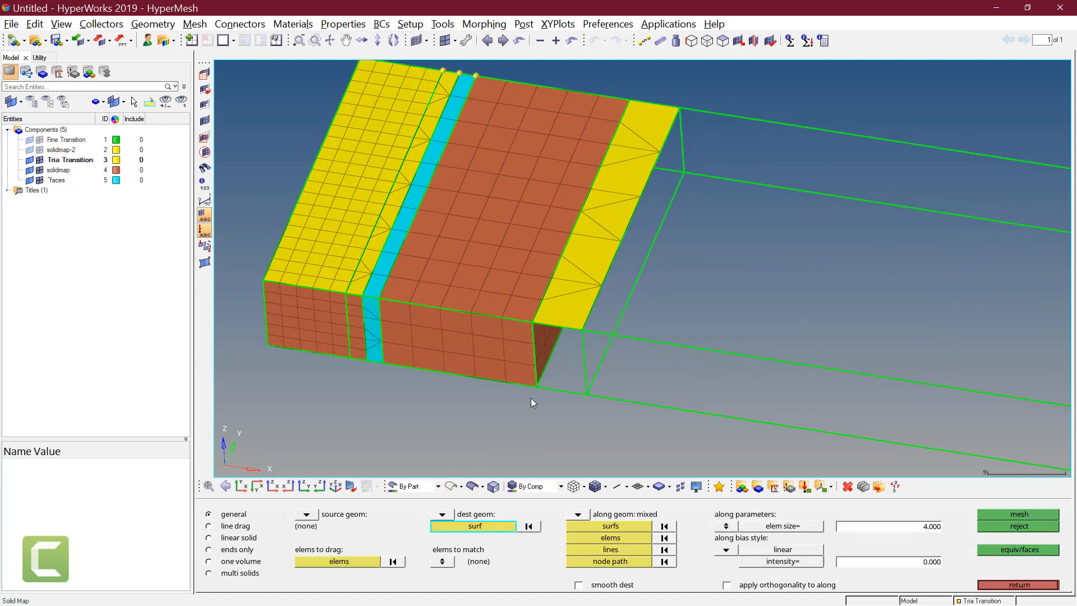
click(349, 561)
click(351, 560)
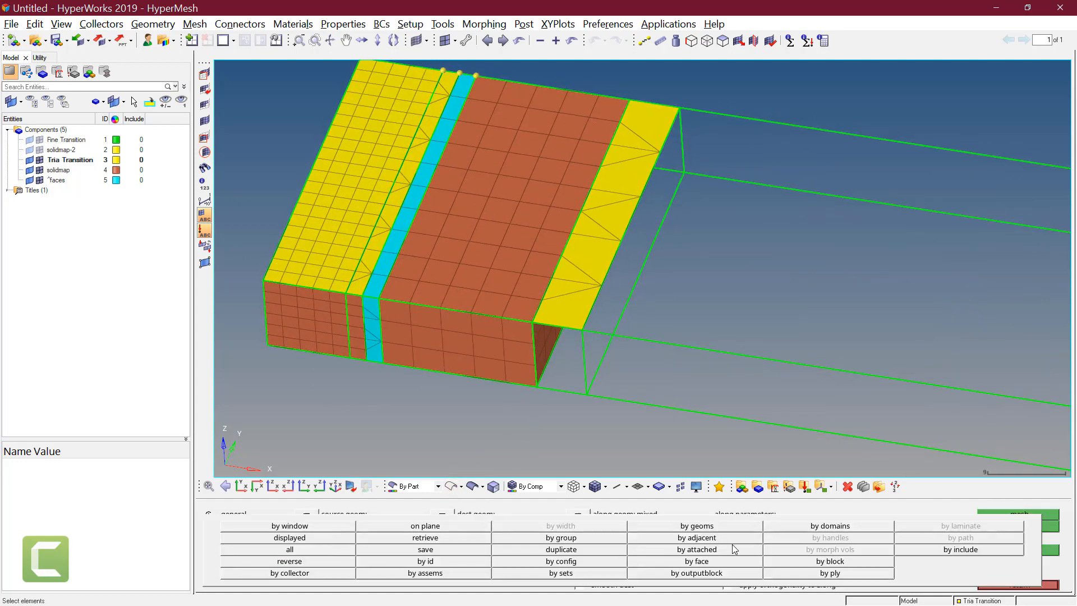
click(701, 526)
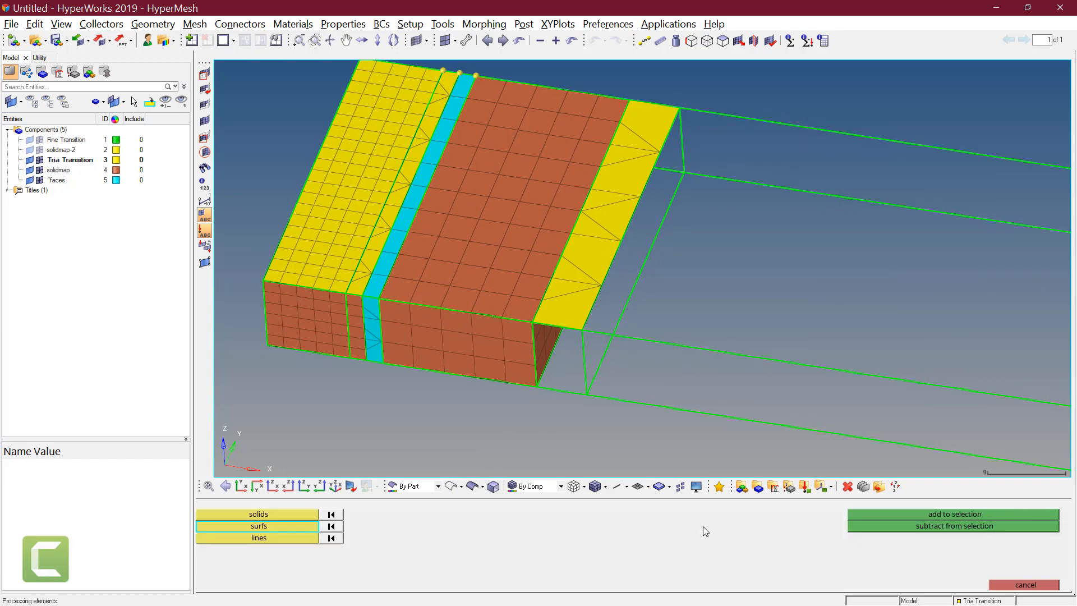
click(474, 487)
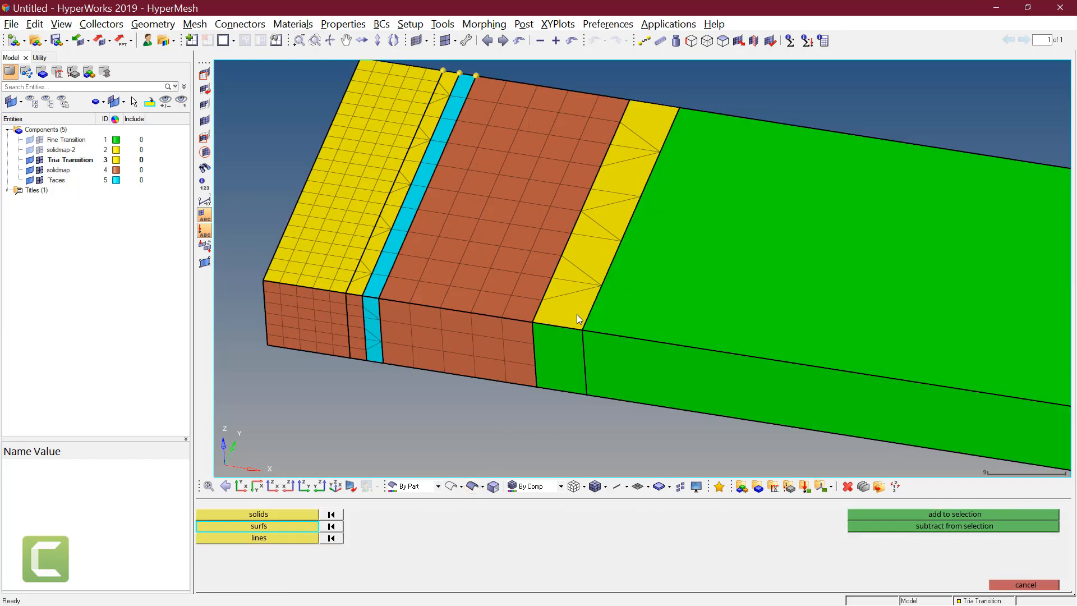
click(914, 514)
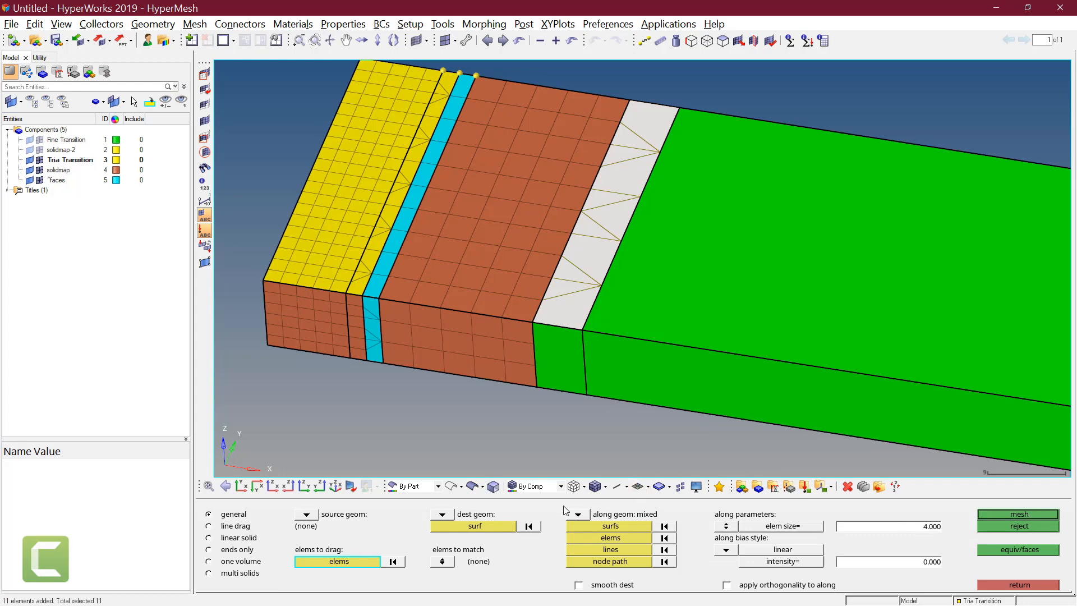
Pick the bottom surface of the transition strip solid as the destination geometry
click(473, 527)
ctrl+drag(554, 406, 581, 269)
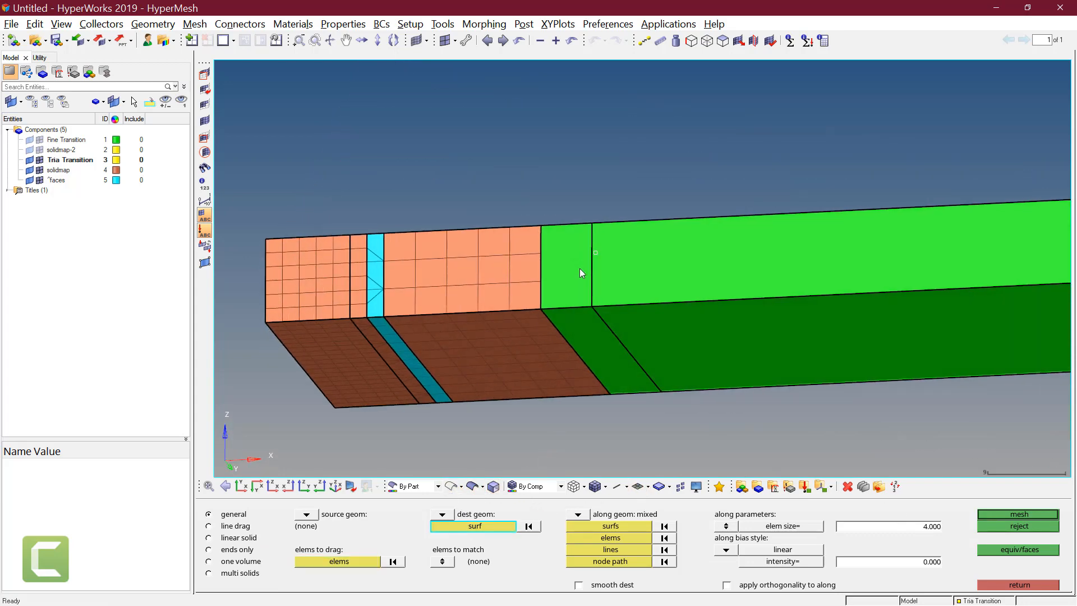
ctrl+drag(606, 231, 592, 489)
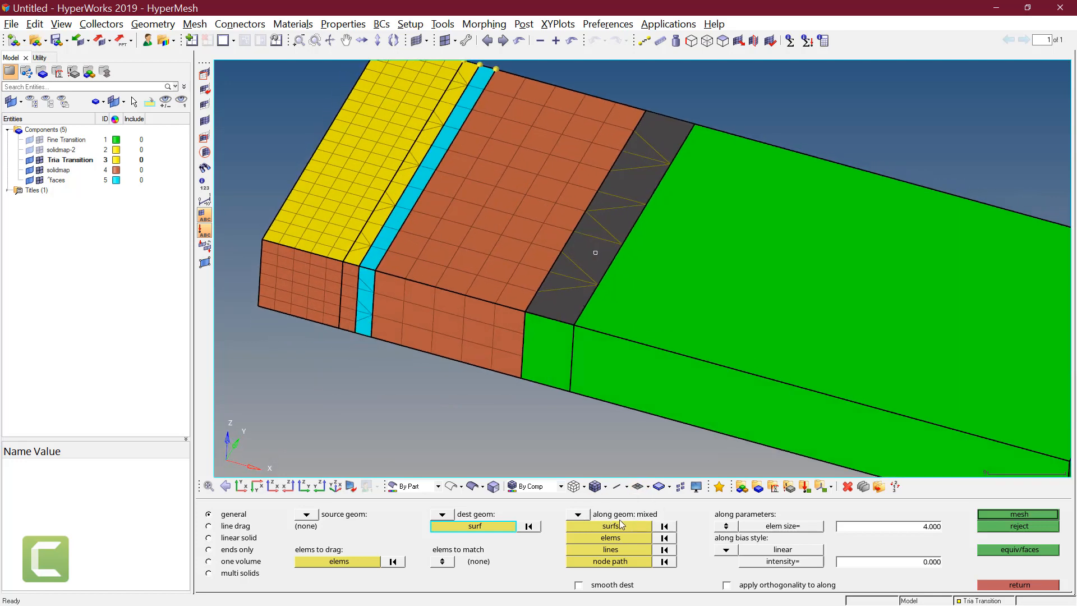
Define the along node path down the vertical edge of the second transition strip and generate its solid map mesh
click(616, 562)
ctrl+drag(685, 377, 670, 309)
click(521, 297)
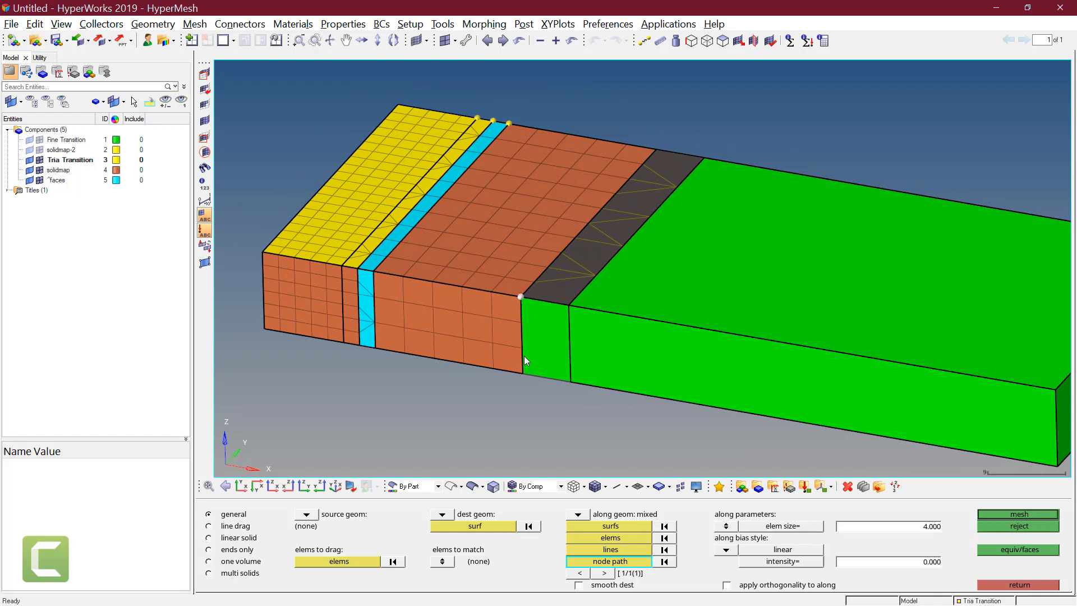
click(524, 372)
click(521, 345)
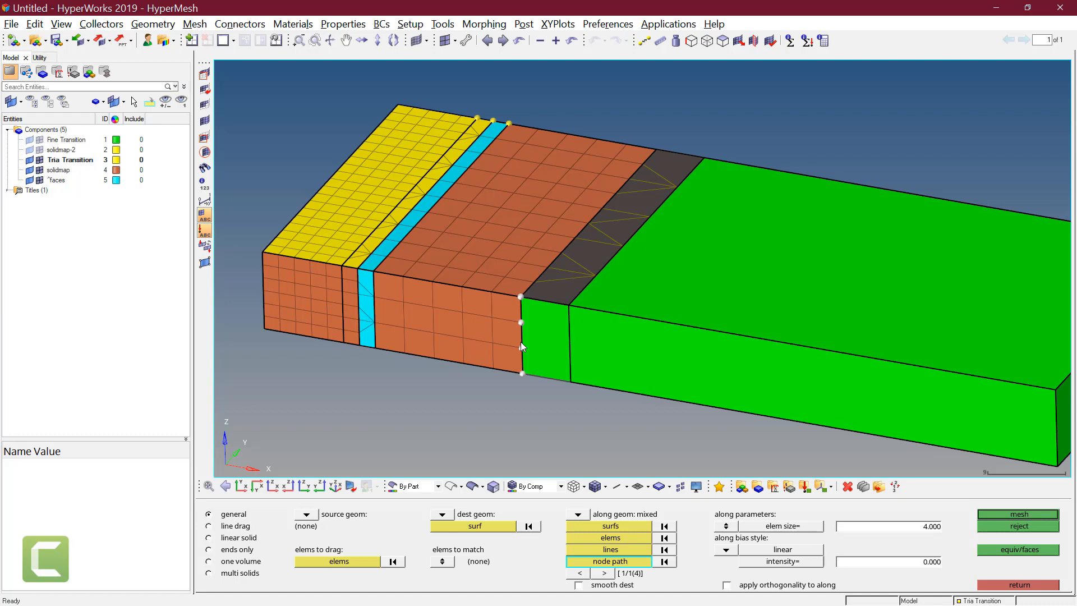
click(1007, 512)
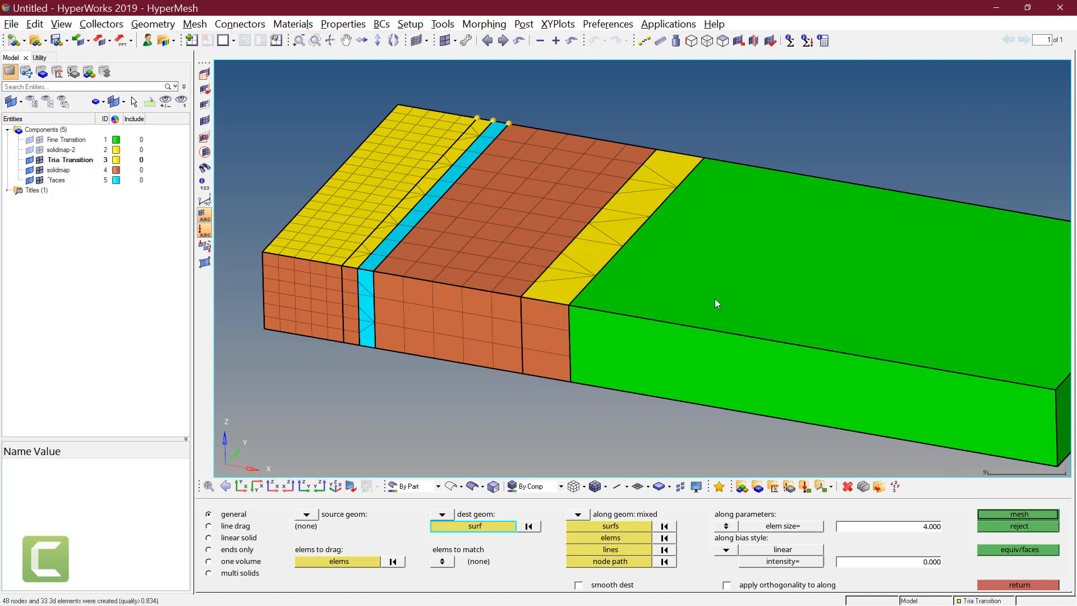
Find the faces of the second transition strip's solid elements, using a wireframe geometry display, and return to the solid map
ctrl+drag(715, 298, 601, 289)
scroll(551, 282, down, 2)
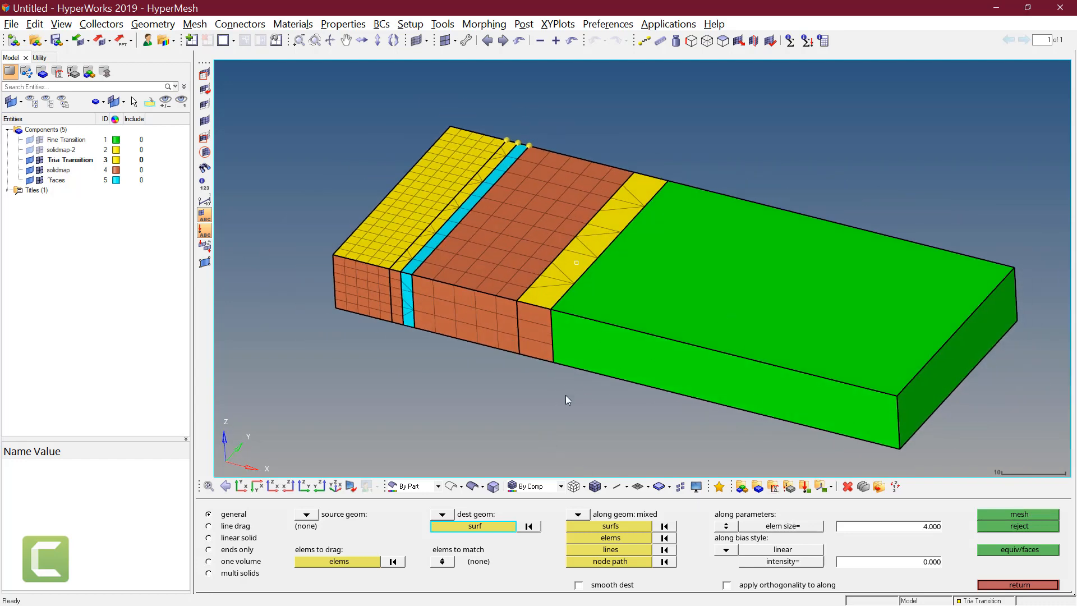
click(453, 486)
ctrl+drag(518, 381, 527, 367)
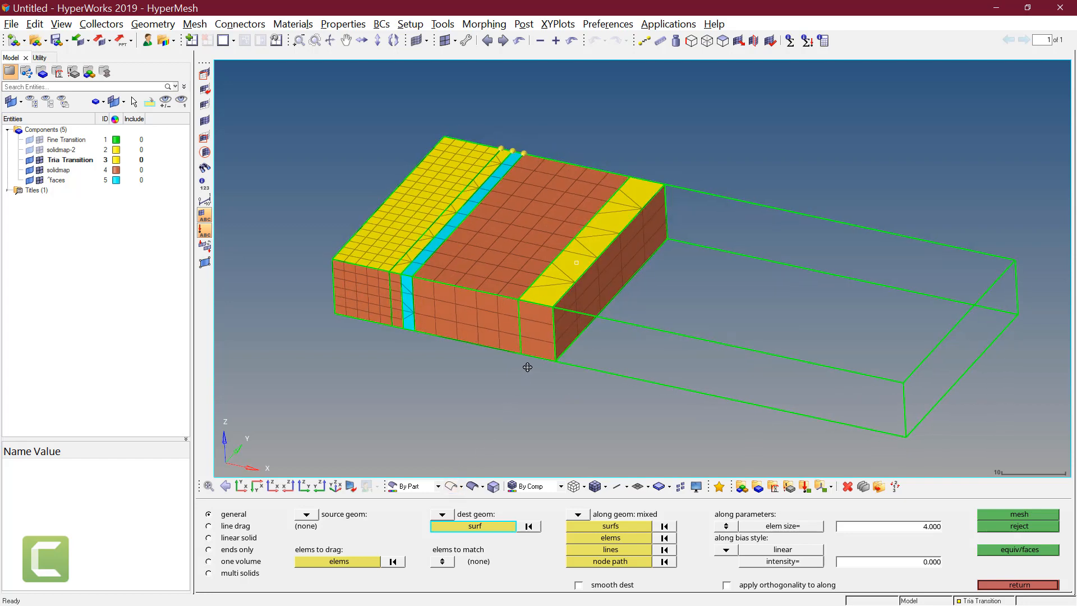
click(723, 41)
ctrl+drag(595, 269, 624, 239)
middle_click(636, 373)
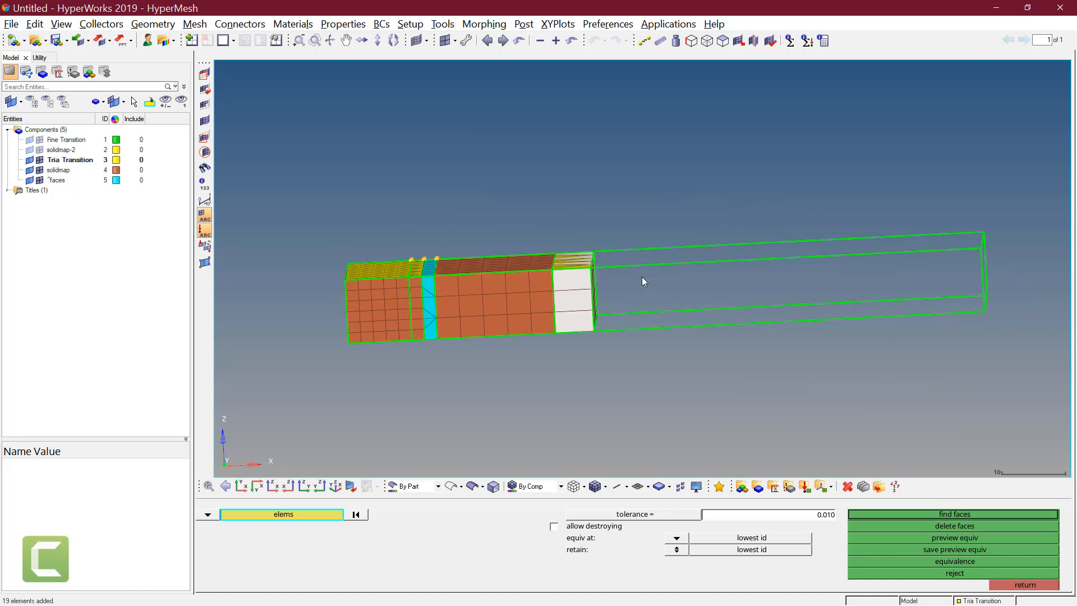
ctrl+drag(641, 277, 611, 338)
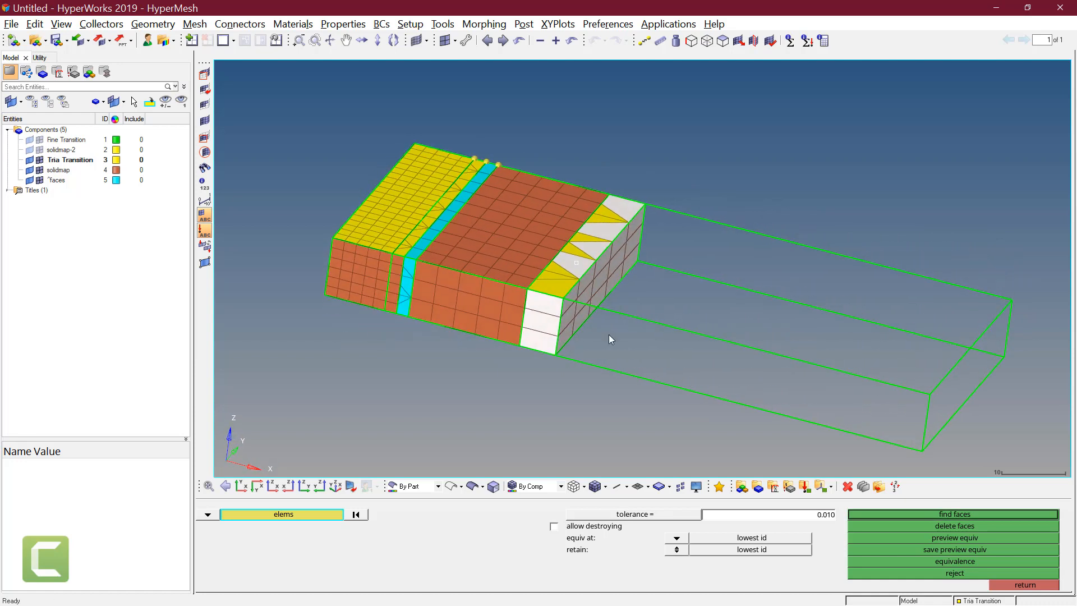
click(913, 513)
ctrl+drag(795, 275, 720, 271)
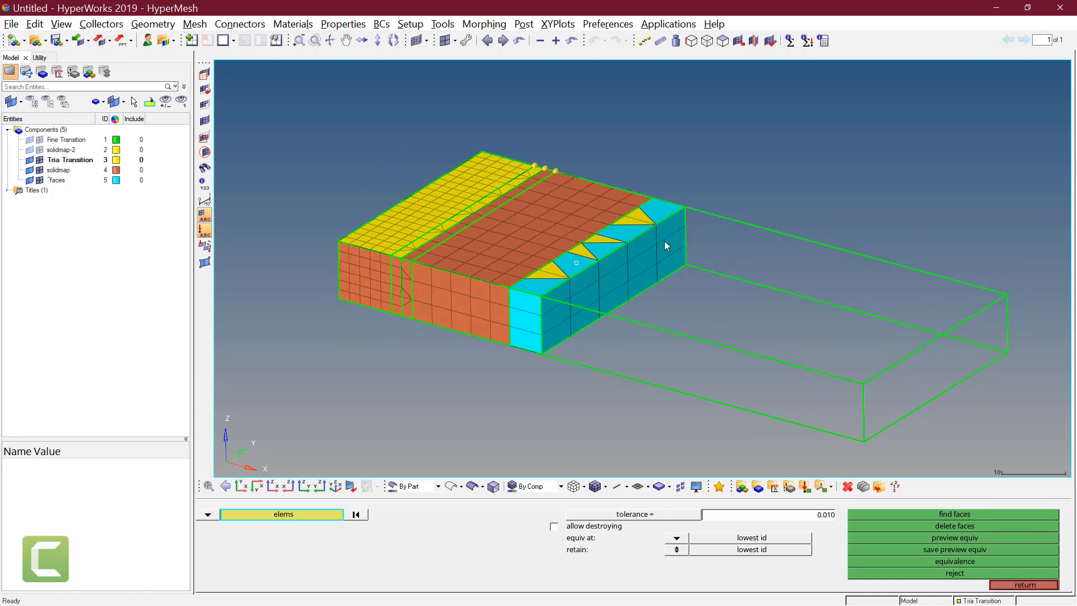
key(Escape)
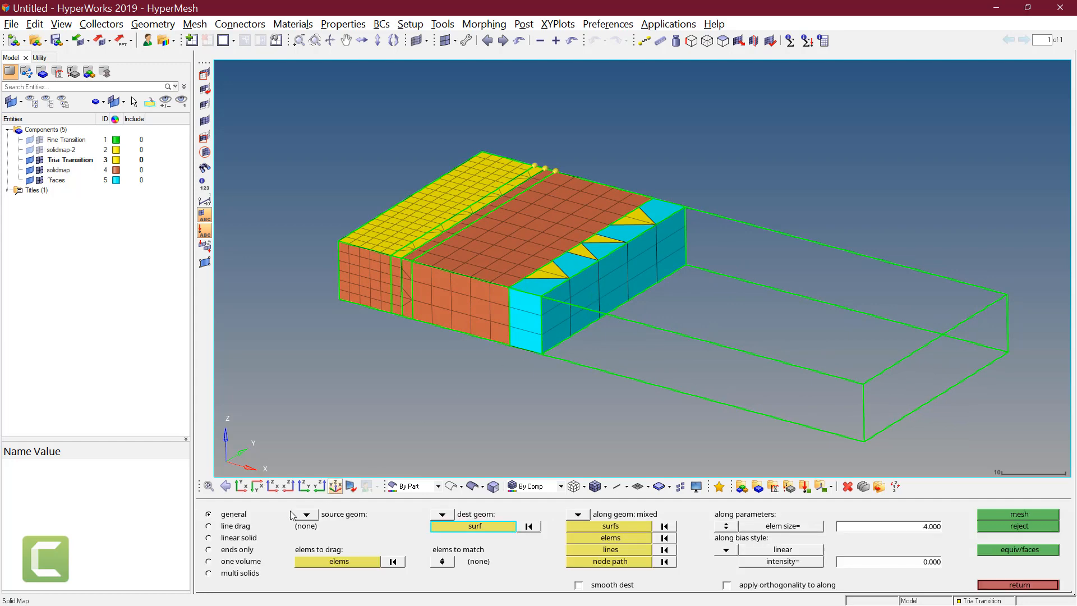
Select all face elements on the side of the second transition strip facing the unmeshed solid as the elements to drag
click(341, 563)
scroll(560, 317, up, 3)
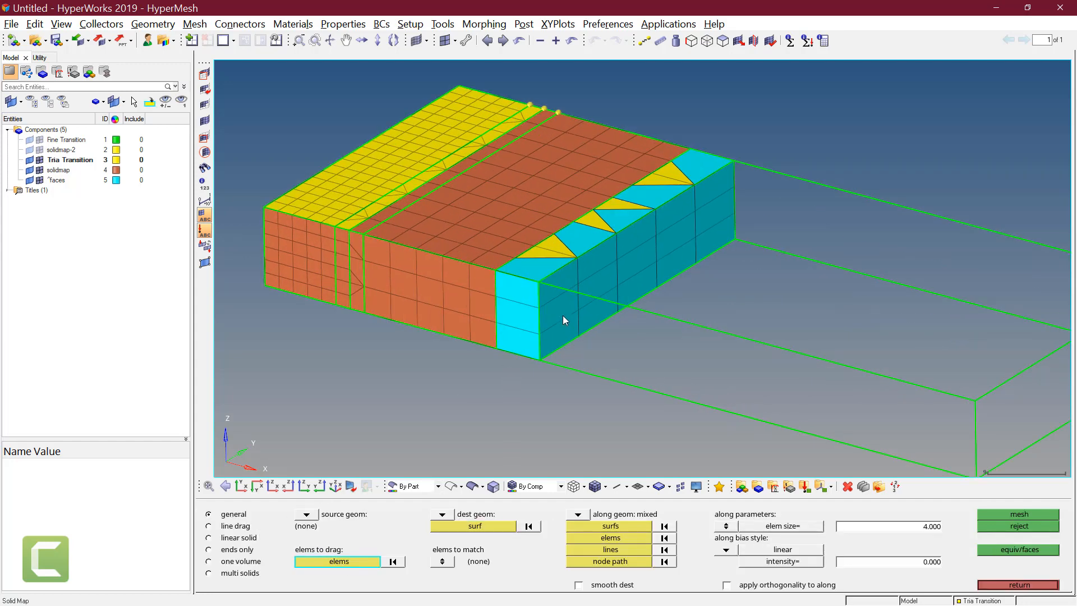
click(558, 317)
click(361, 563)
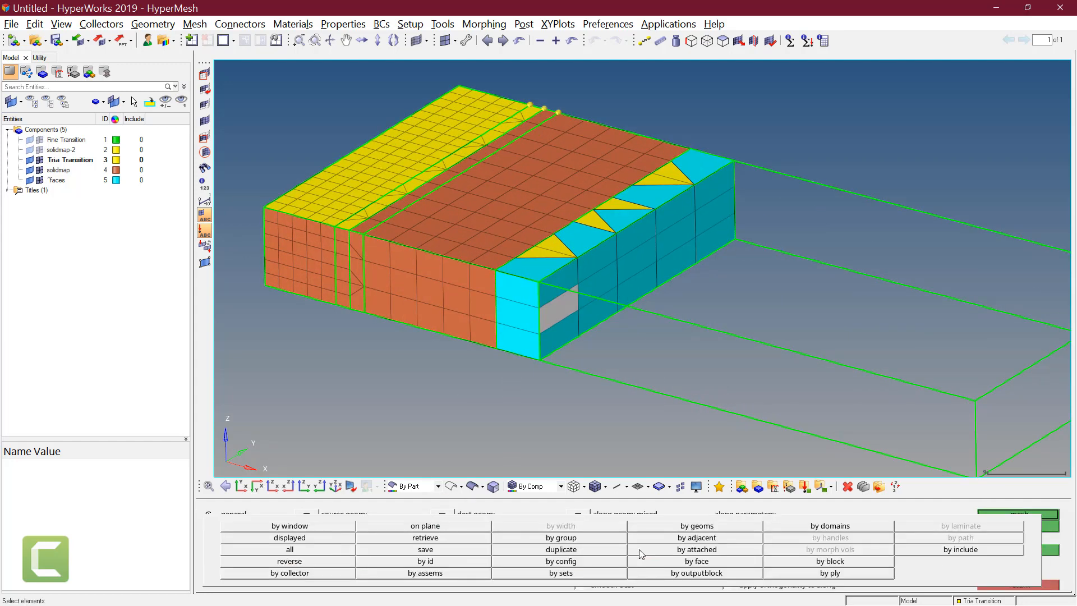
click(695, 561)
click(590, 264)
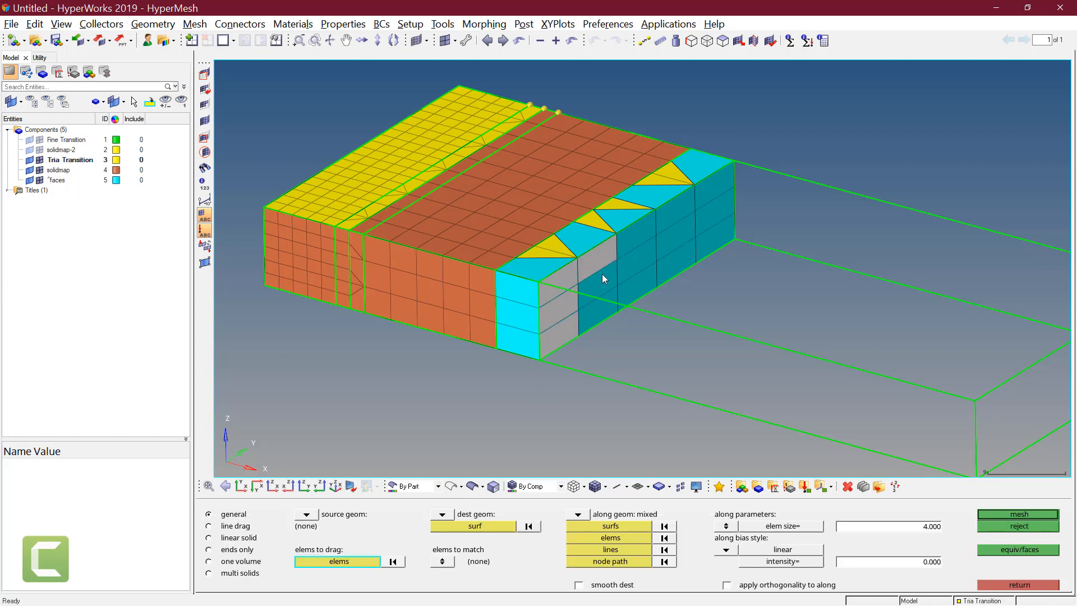
click(601, 275)
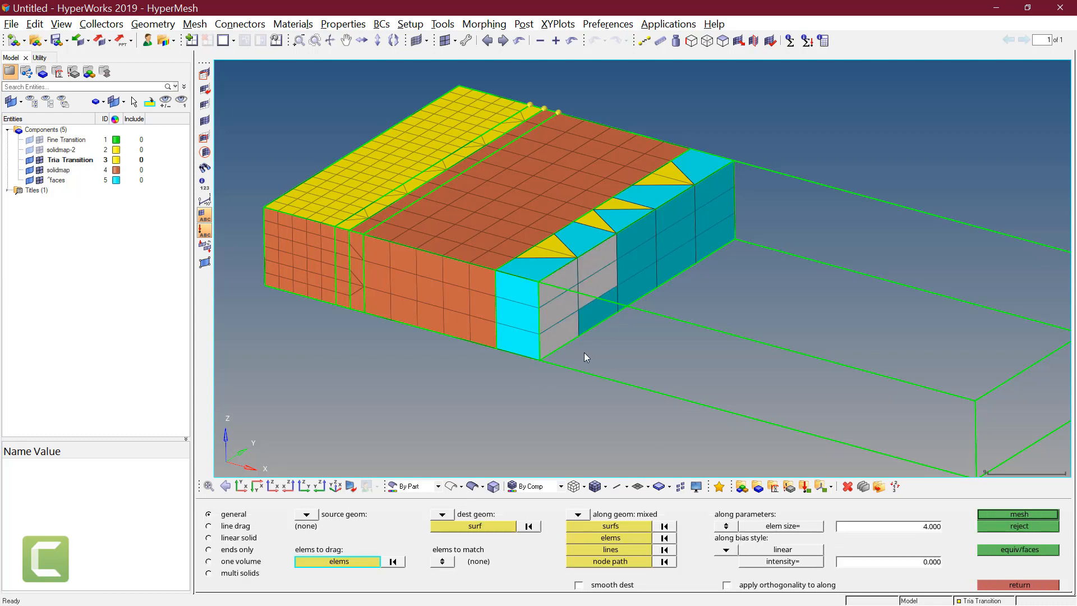
click(360, 560)
click(694, 561)
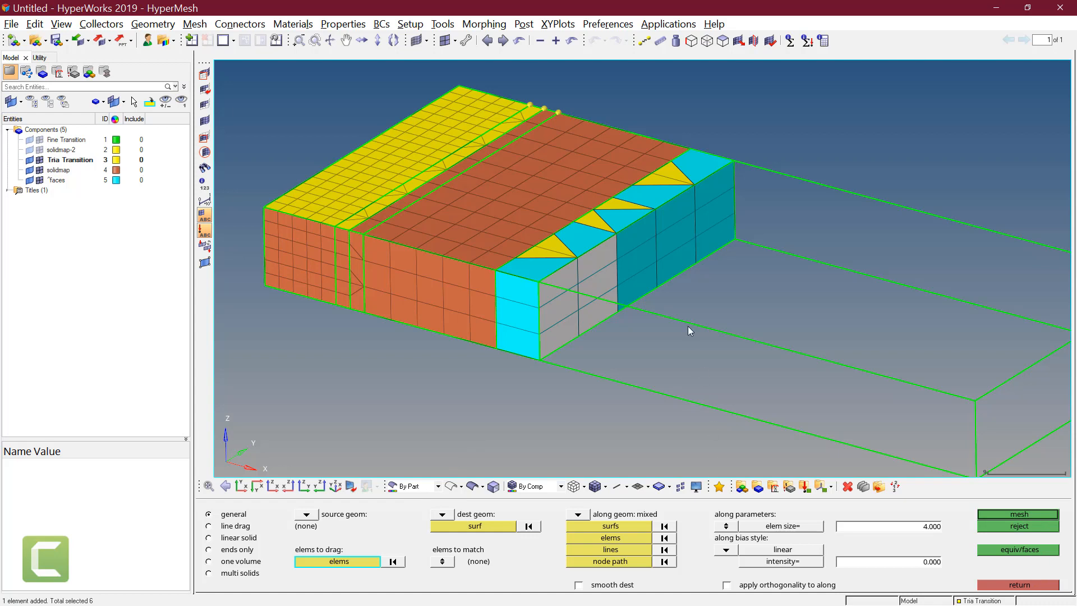
click(651, 254)
click(670, 240)
click(707, 224)
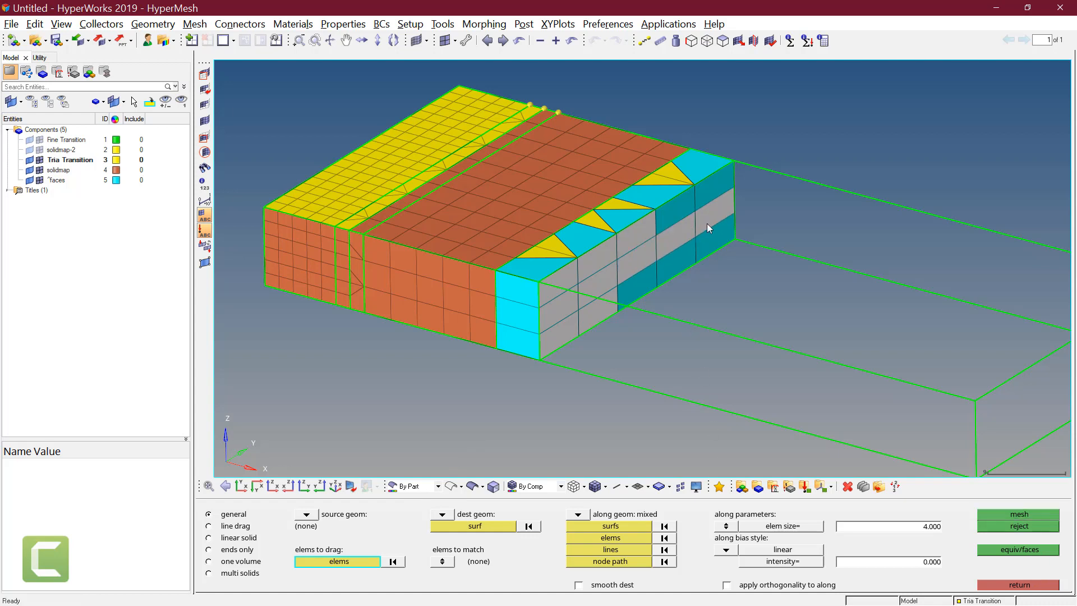
click(365, 564)
click(706, 562)
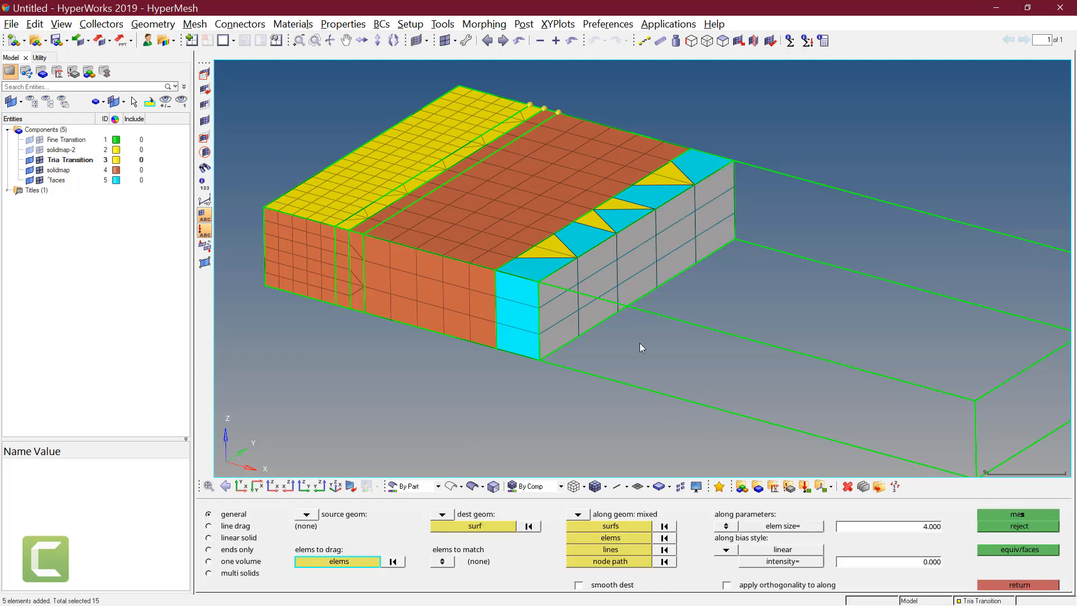
Pick the far end surface of the remaining unmeshed solid as the destination geometry and return to wireframe display
click(472, 529)
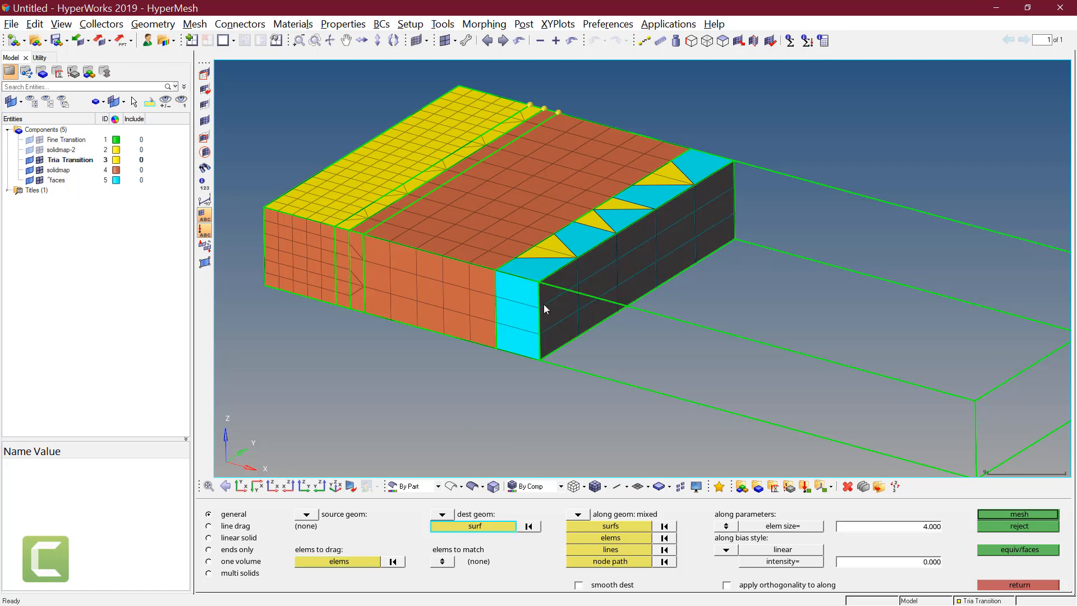
scroll(544, 304, down, 3)
click(472, 486)
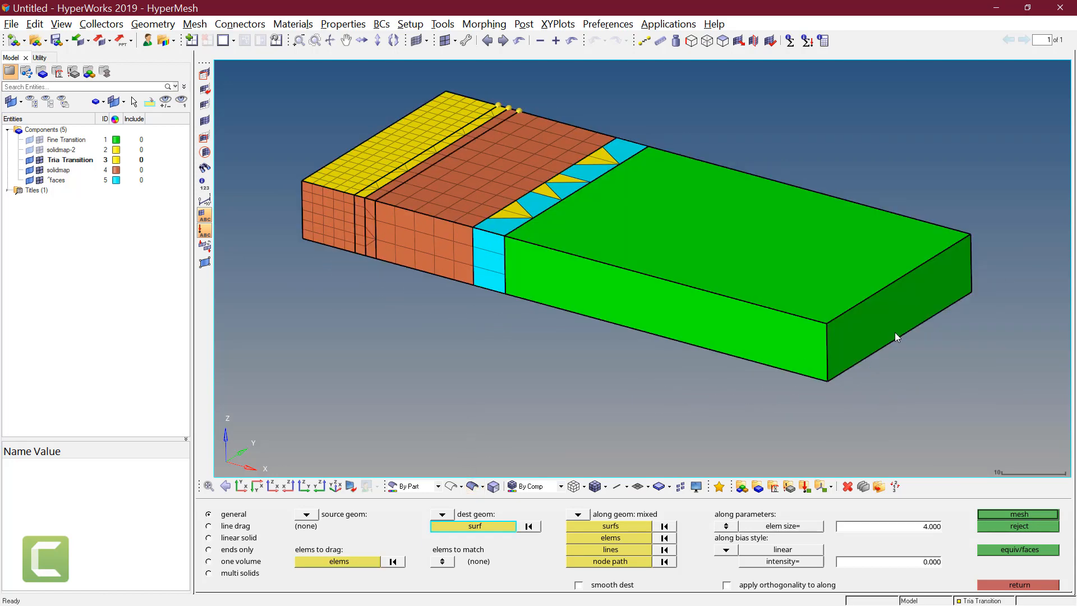
click(453, 487)
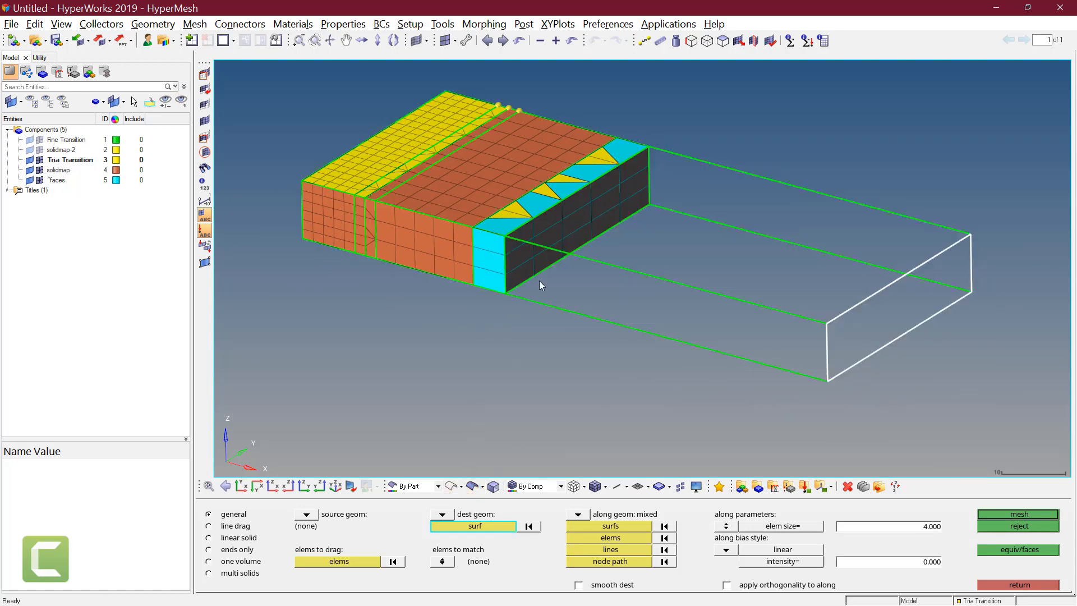
Pick the long side surface of the remaining solid as the along geometry
scroll(540, 278, up, 3)
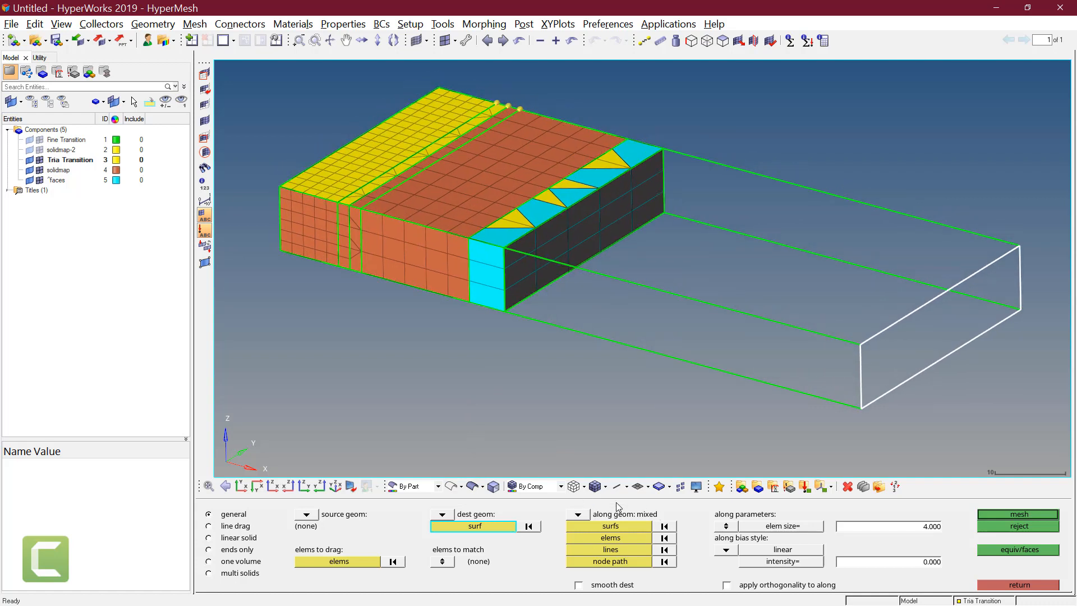
click(615, 527)
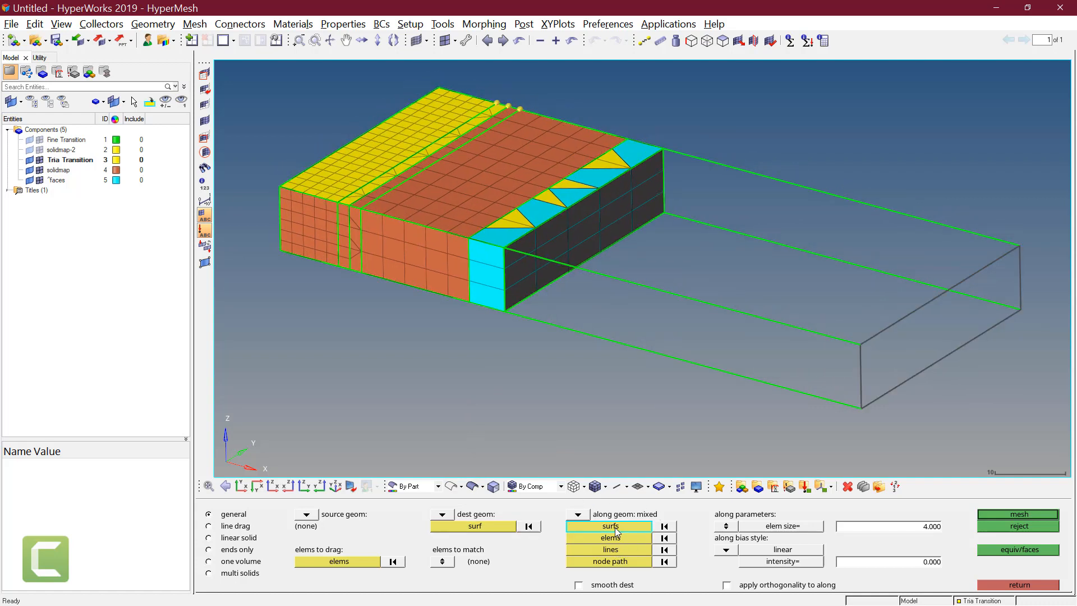
click(471, 486)
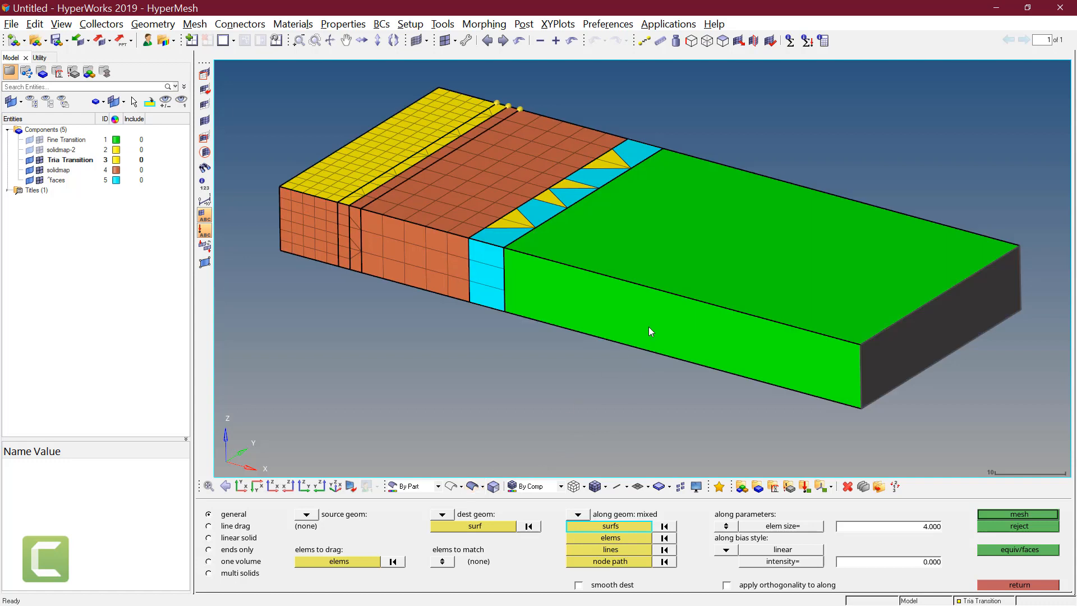
click(452, 485)
Set the along element size to 8, mesh the remaining solid and leave the solid map
click(911, 530)
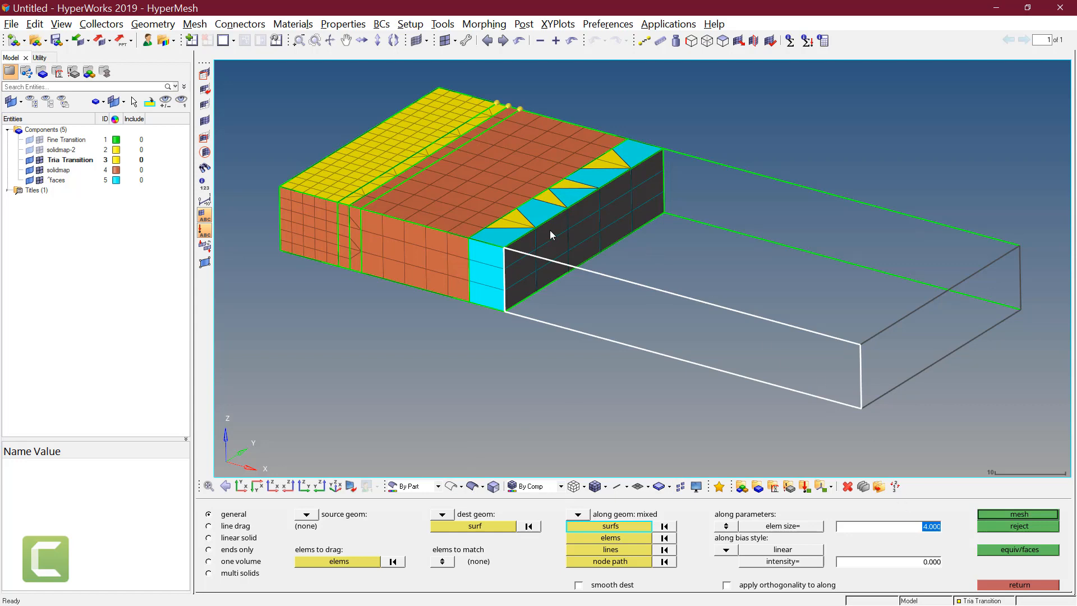
ctrl+drag(503, 217, 503, 253)
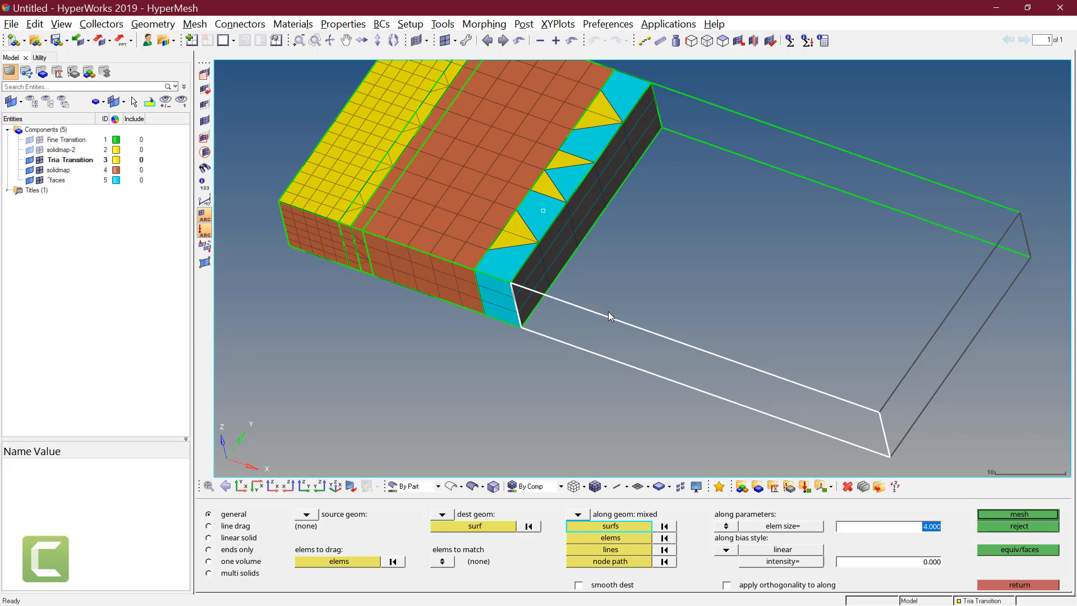
text(8)
key(Return)
click(1000, 516)
ctrl+drag(628, 377, 659, 319)
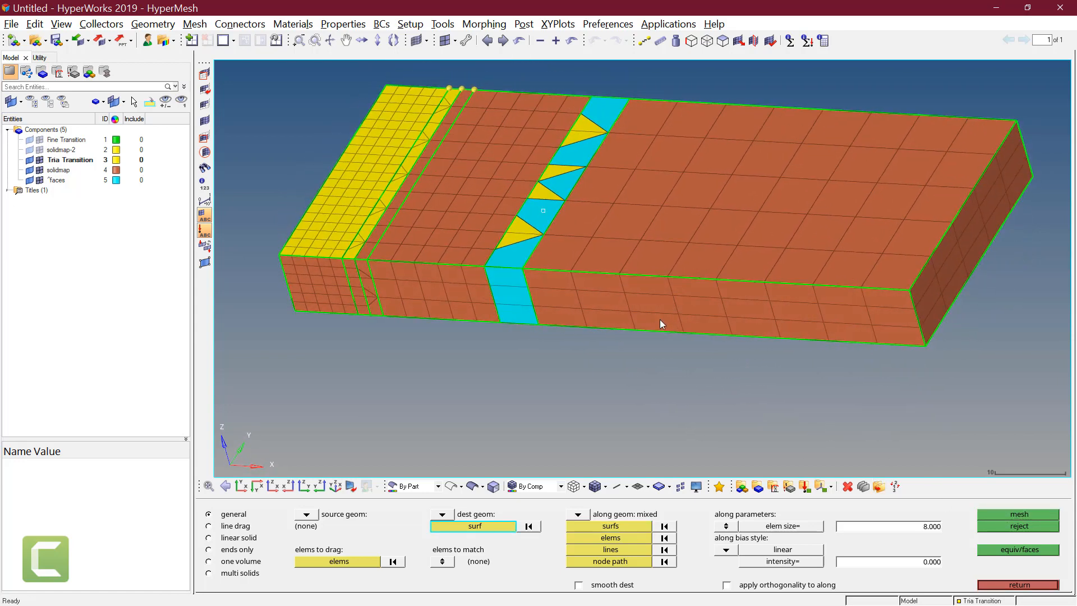
ctrl+drag(494, 351, 571, 217)
key(Escape)
ctrl+right_click(574, 239)
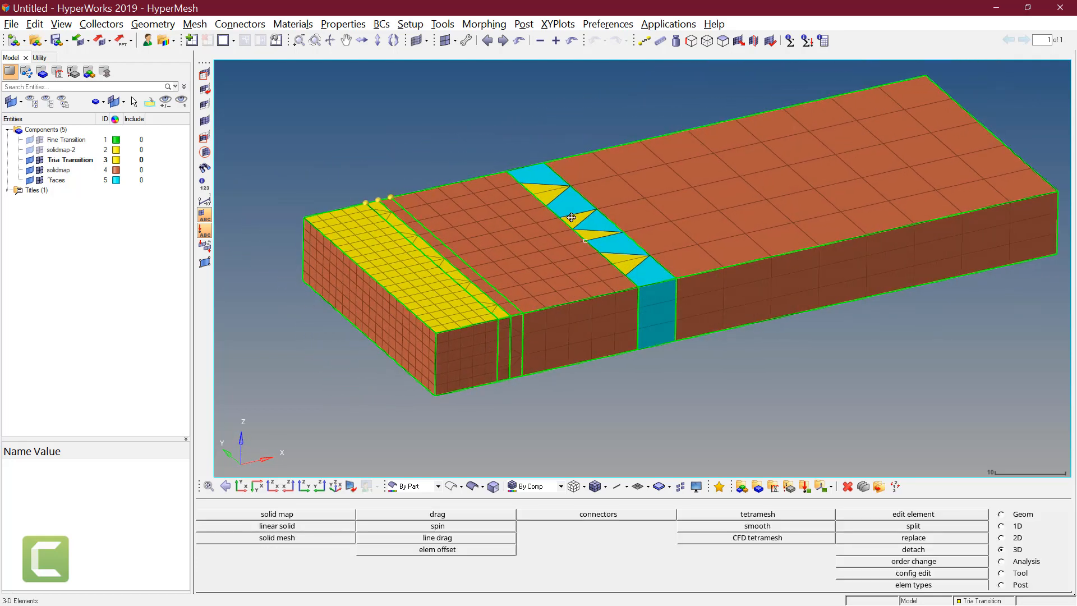
Delete the ^faces component and confirm the deletion
click(65, 180)
right_click(65, 180)
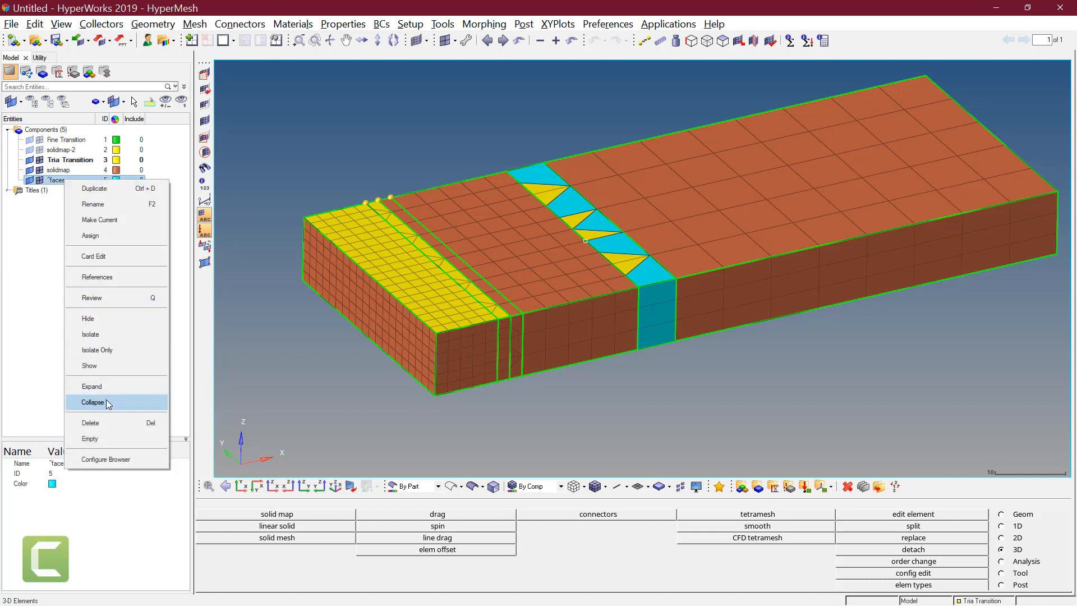
click(109, 424)
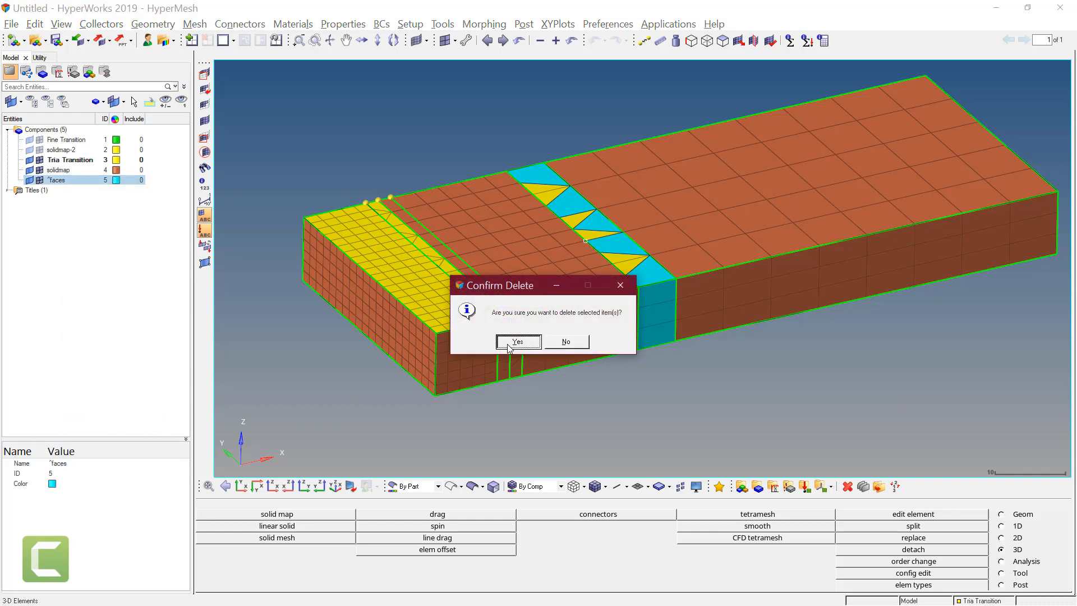
click(518, 342)
ctrl+drag(480, 255, 463, 334)
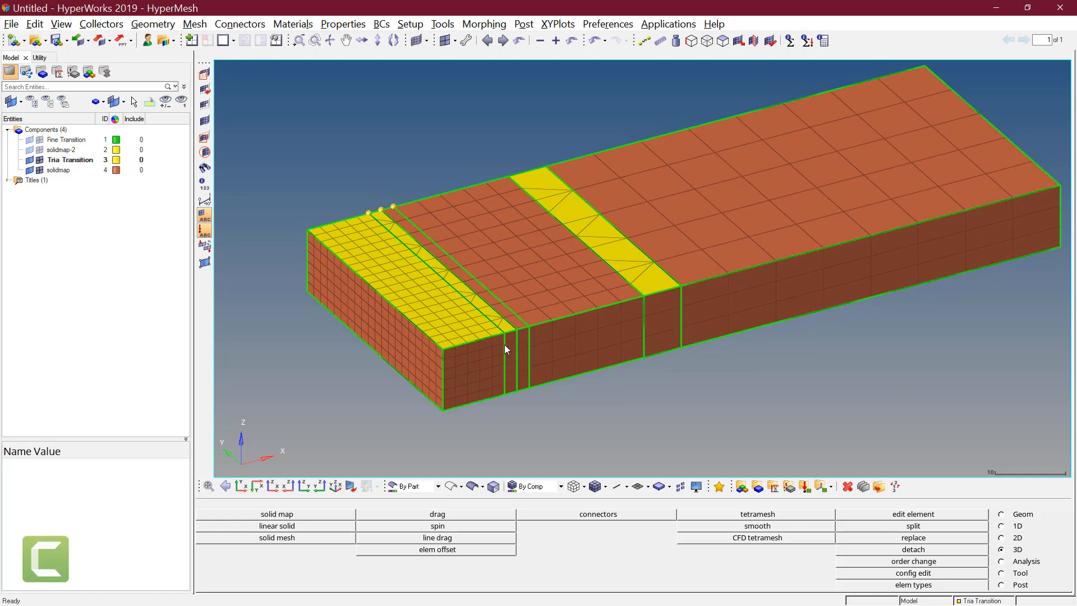
key(F2)
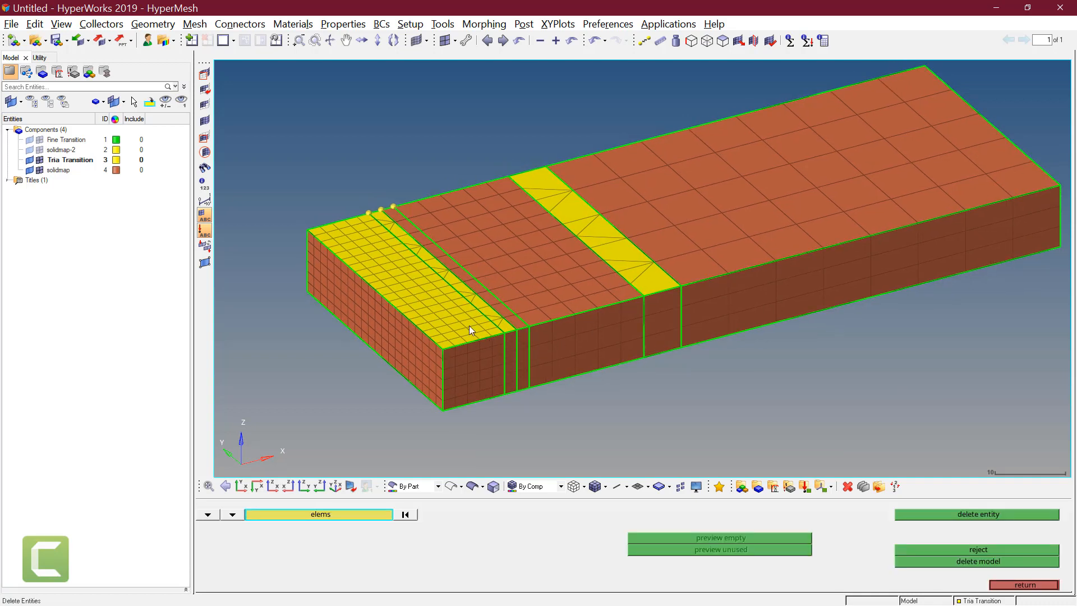
shift+drag(402, 246, 605, 426)
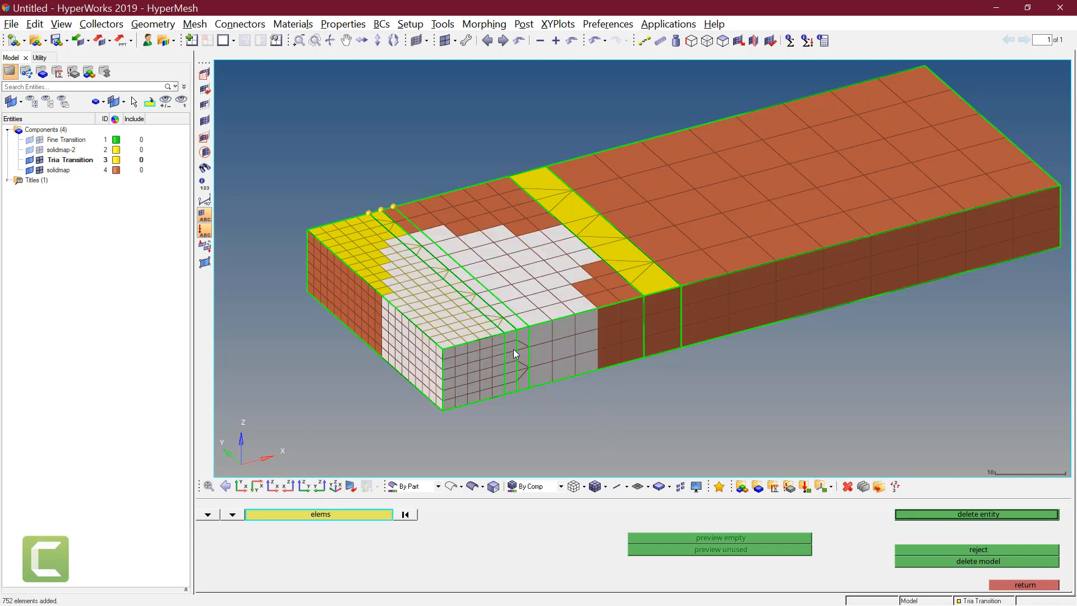
middle_click(439, 359)
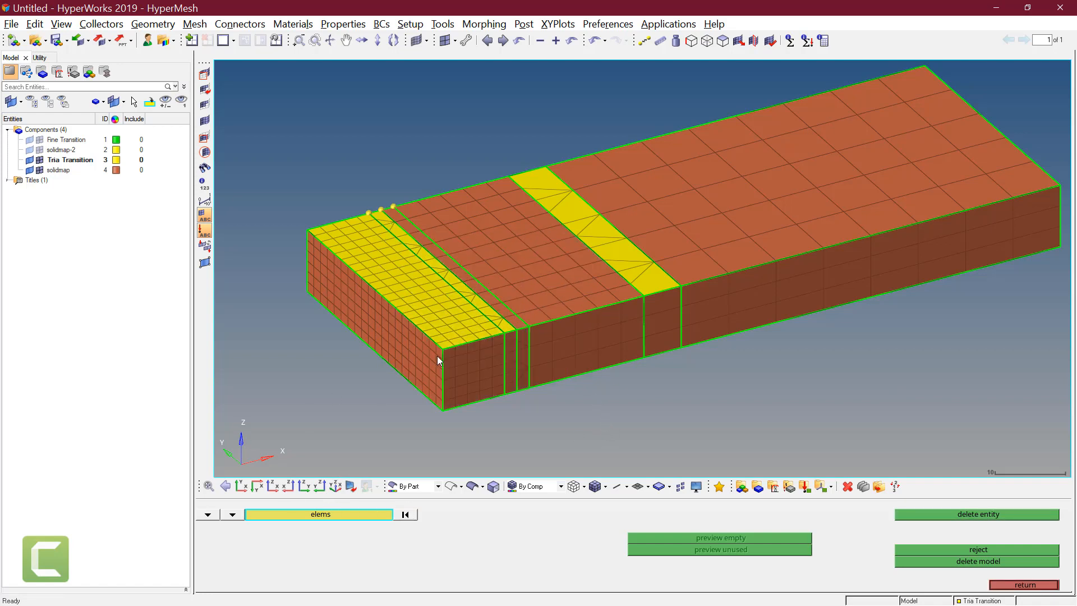
click(436, 308)
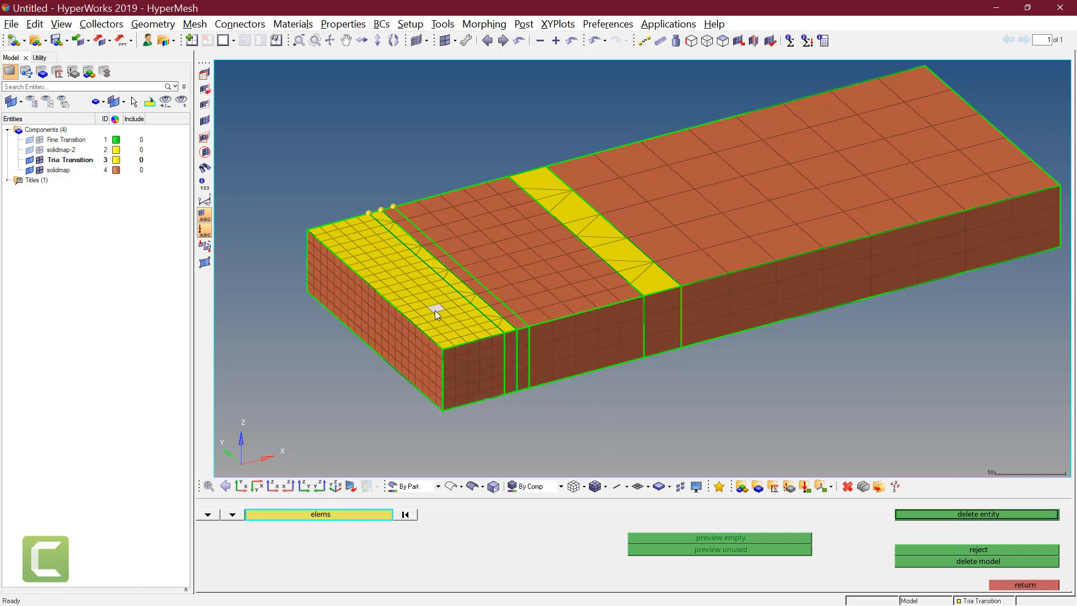
scroll(435, 311, up, 3)
click(347, 516)
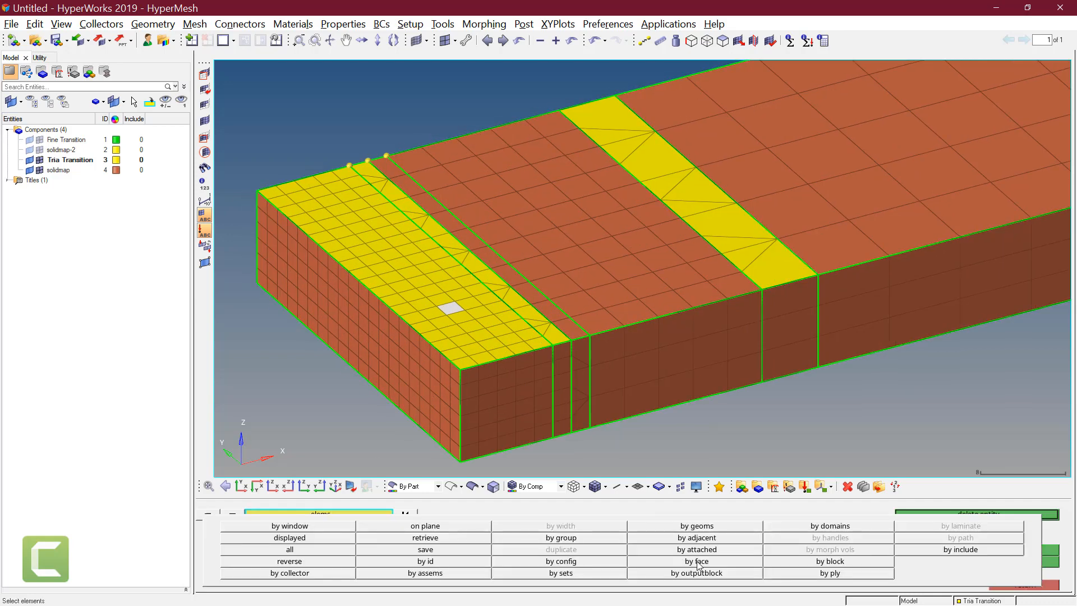
click(696, 561)
ctrl+scroll(681, 305, down, 2)
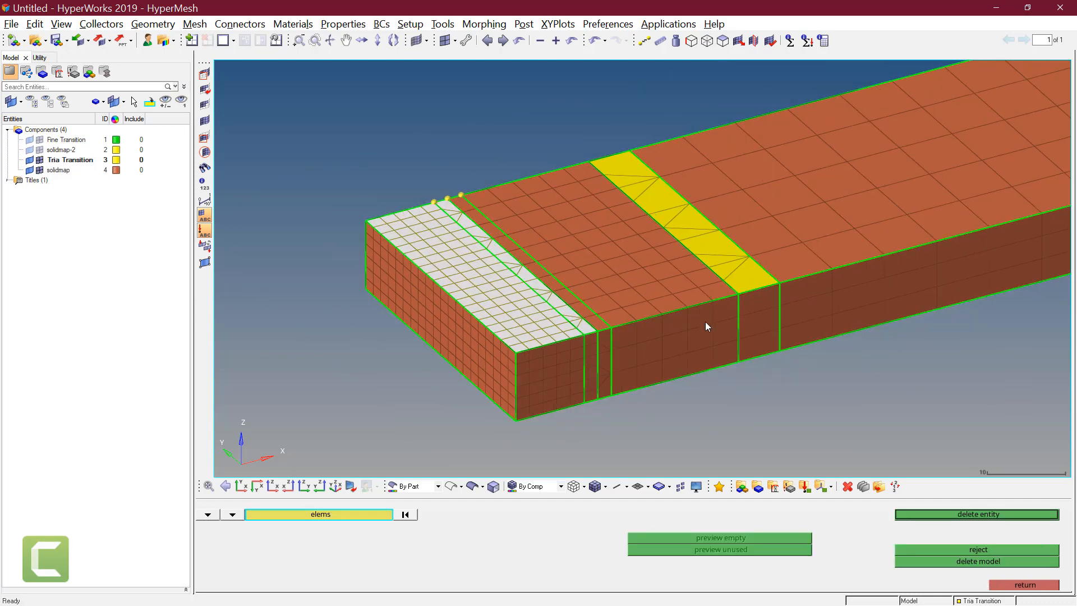
ctrl+drag(773, 342, 641, 278)
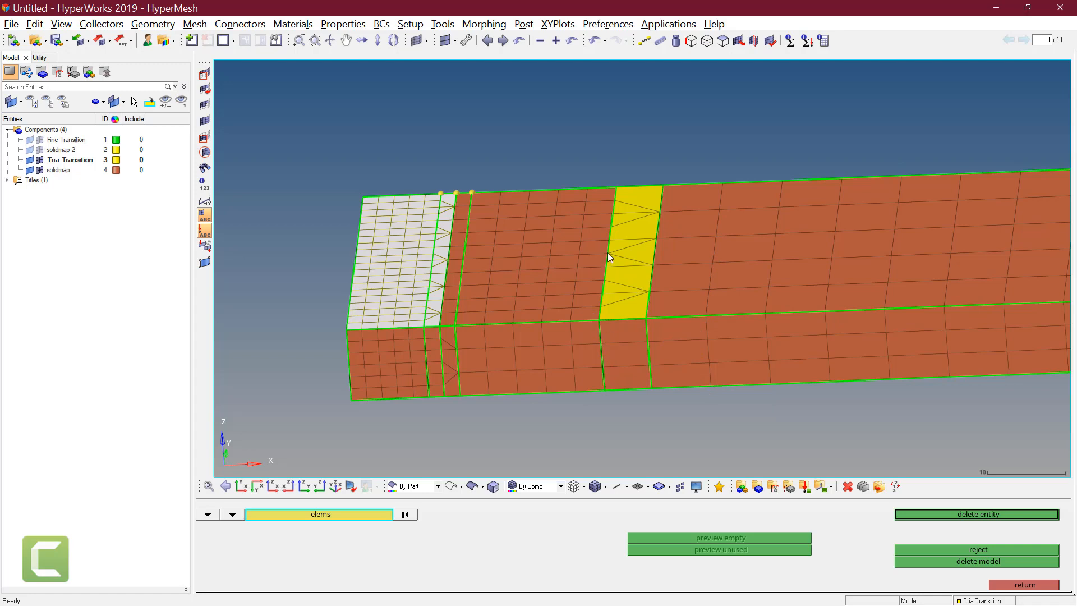
ctrl+drag(584, 318, 574, 270)
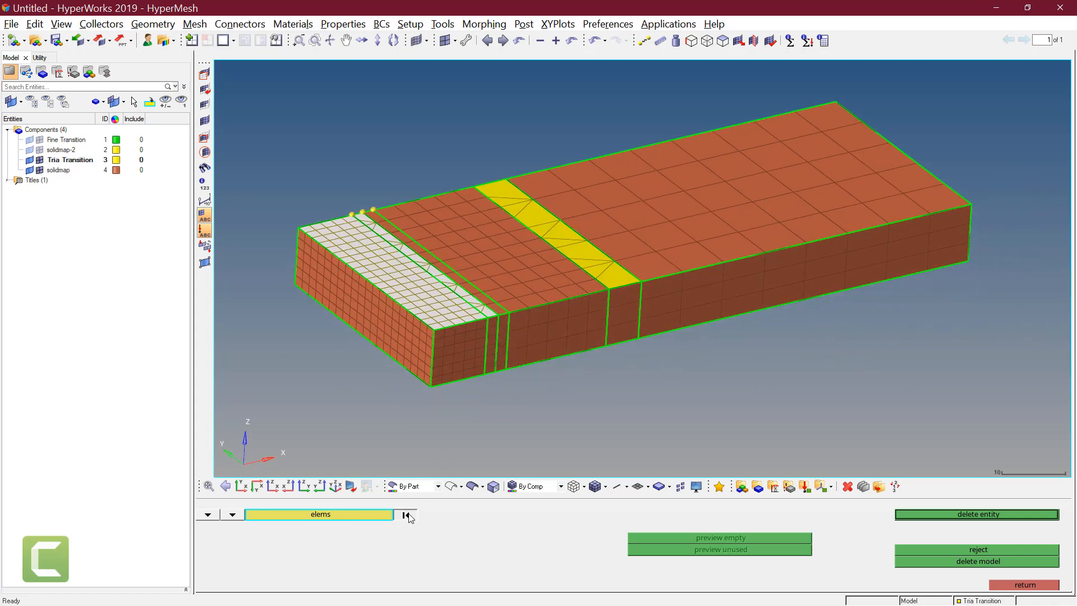
click(405, 514)
key(Escape)
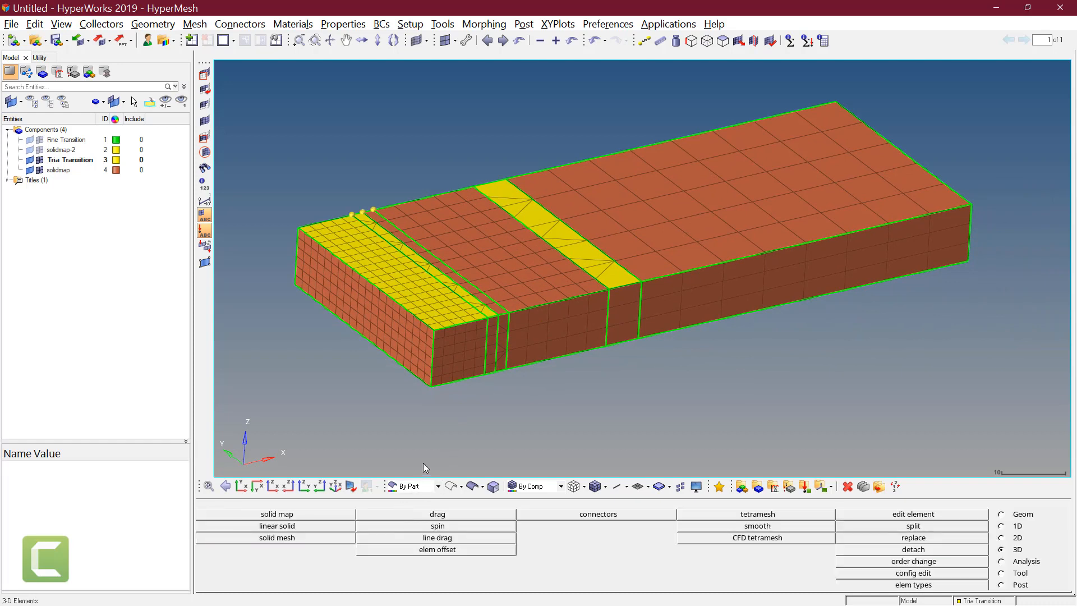
Select all displayed quad4 and tria3 shell elements by configuration and delete them
key(F2)
click(309, 514)
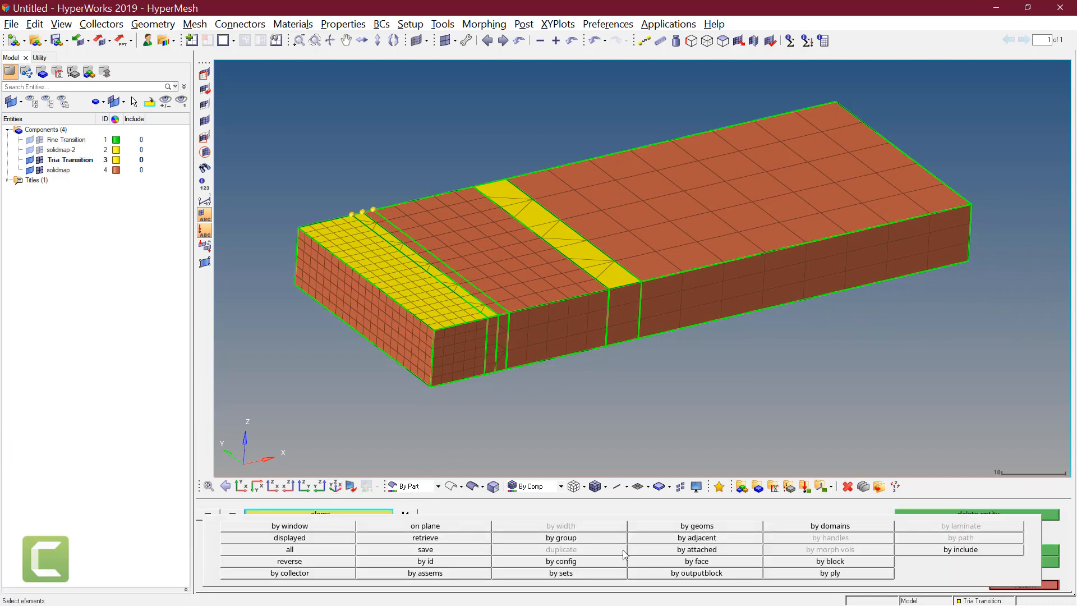
click(568, 562)
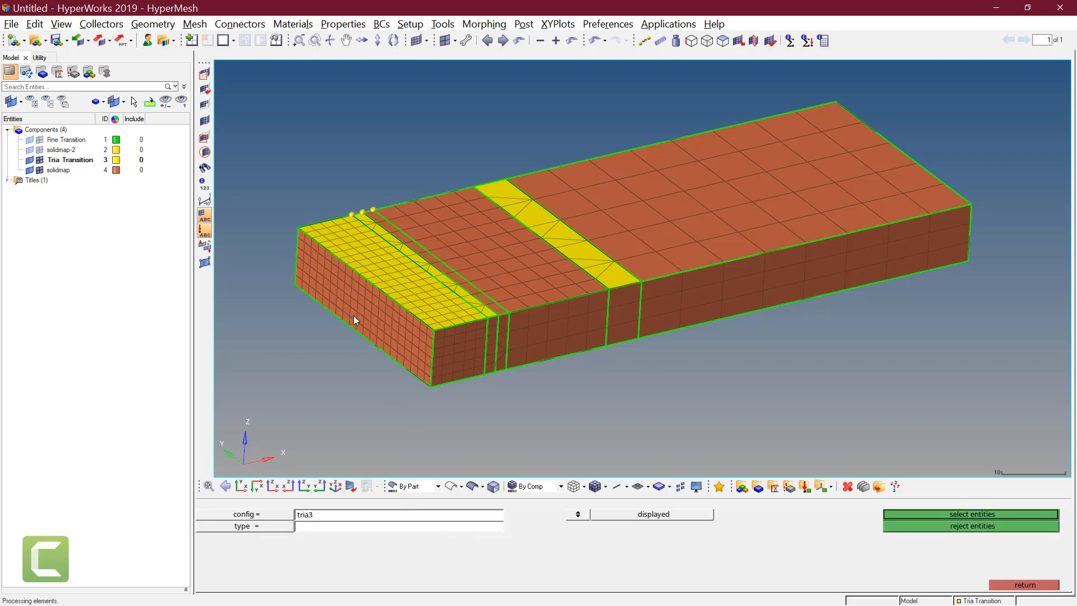
ctrl+drag(428, 257, 449, 302)
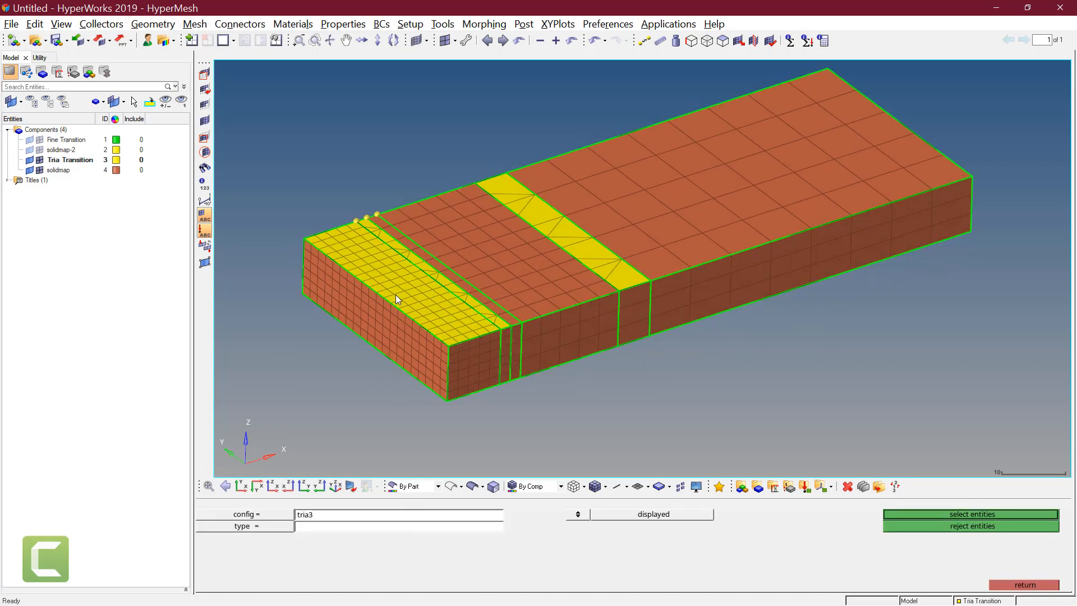
click(278, 515)
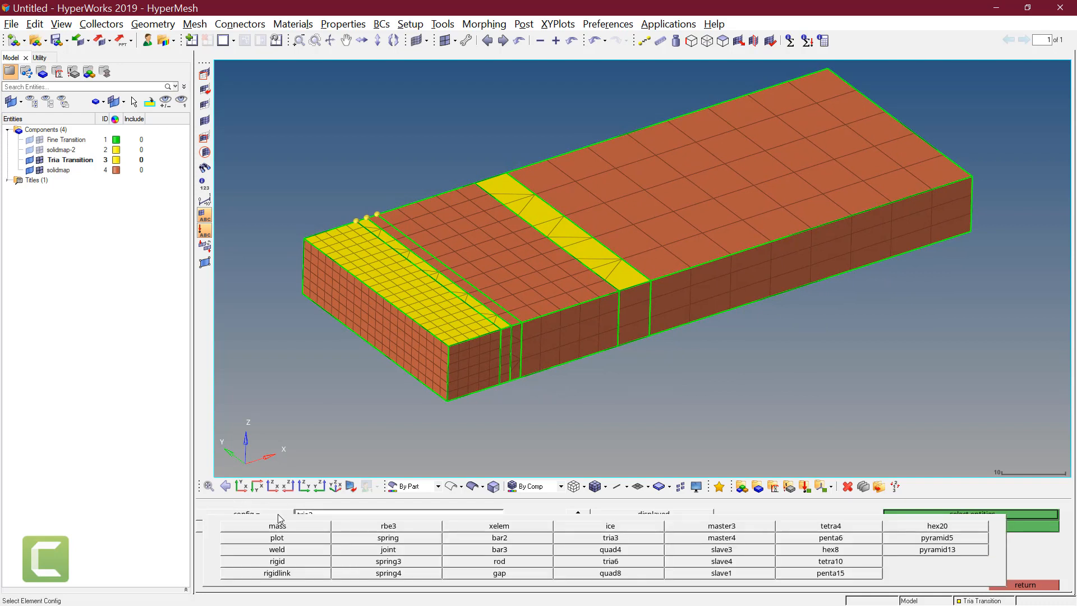
click(610, 549)
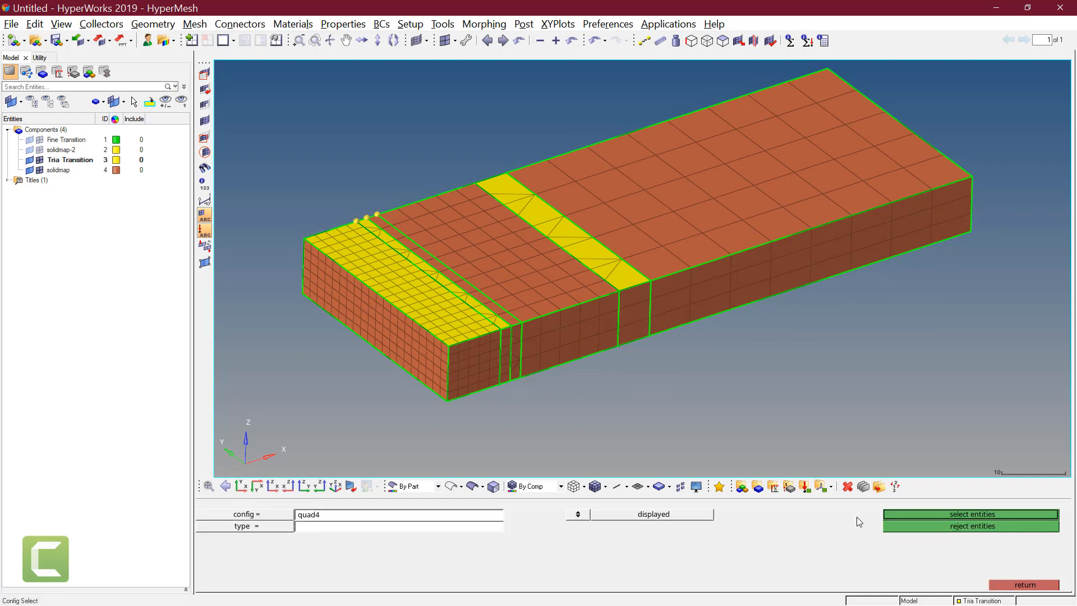
click(954, 513)
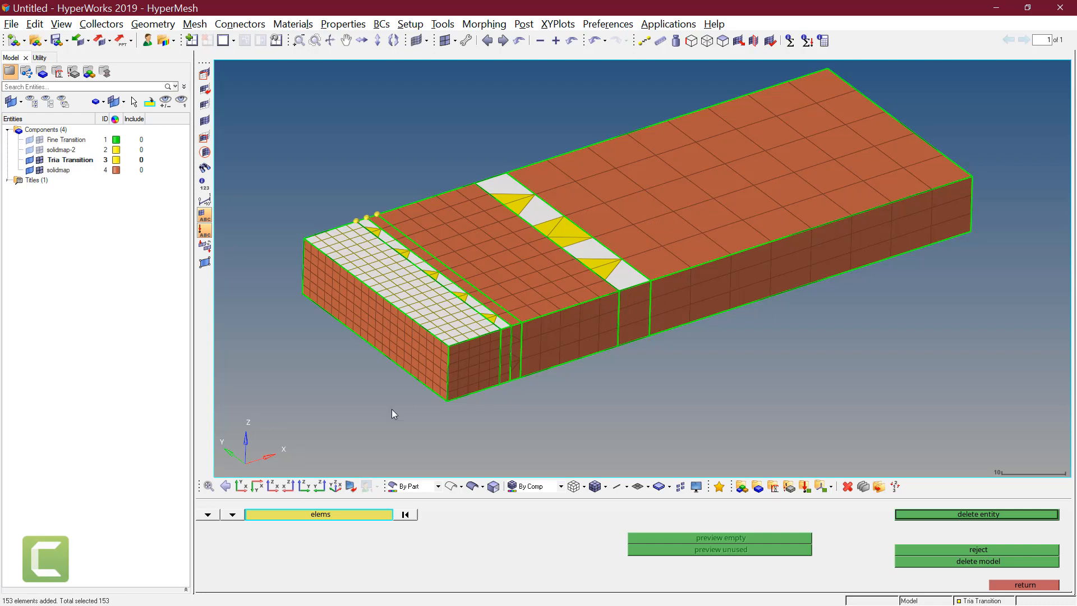
click(296, 515)
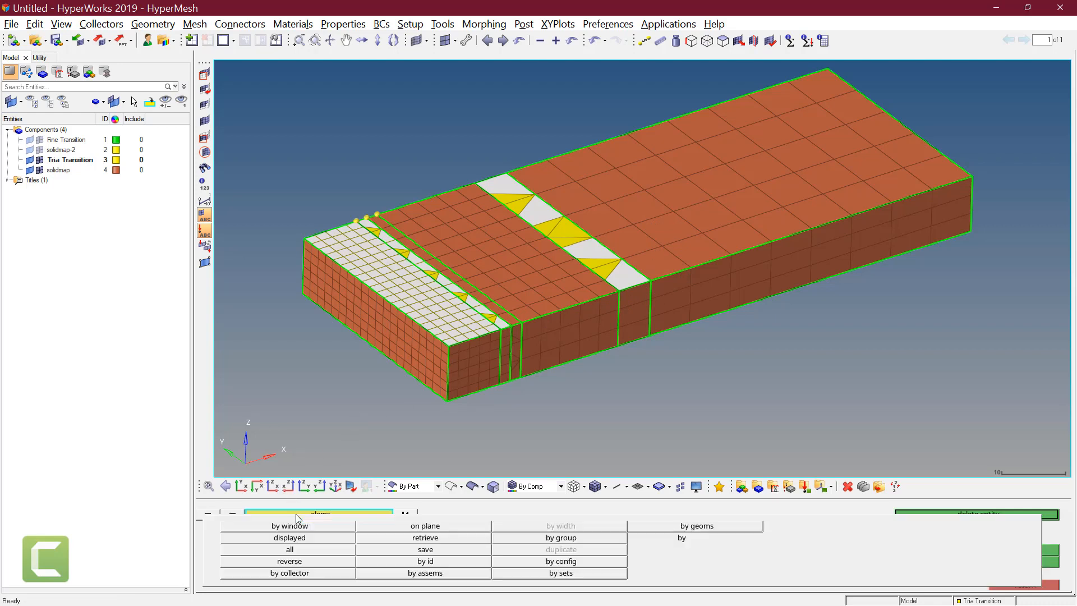
click(570, 562)
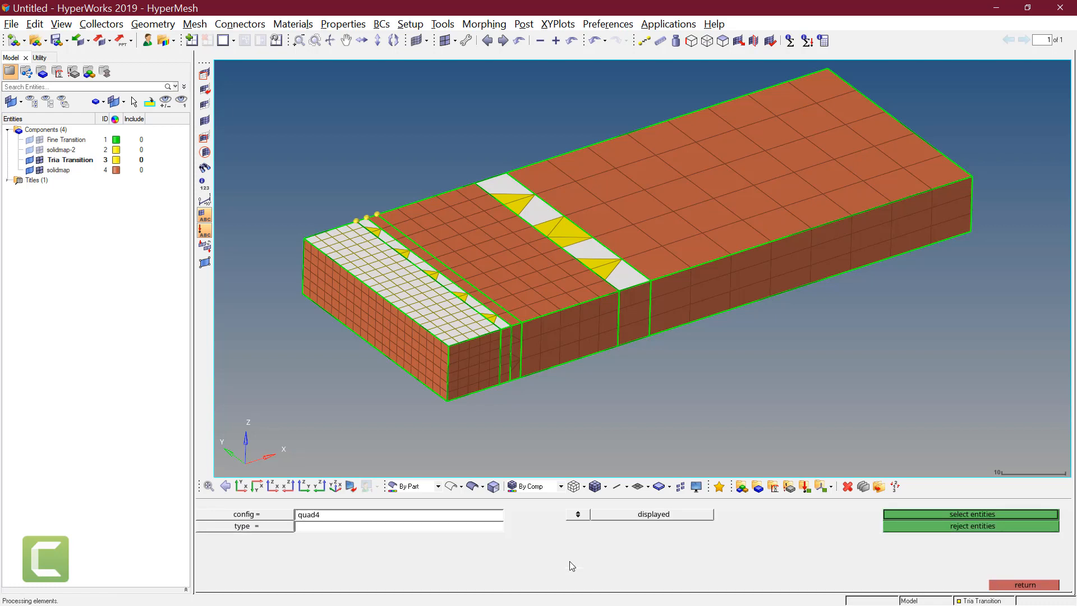
click(355, 515)
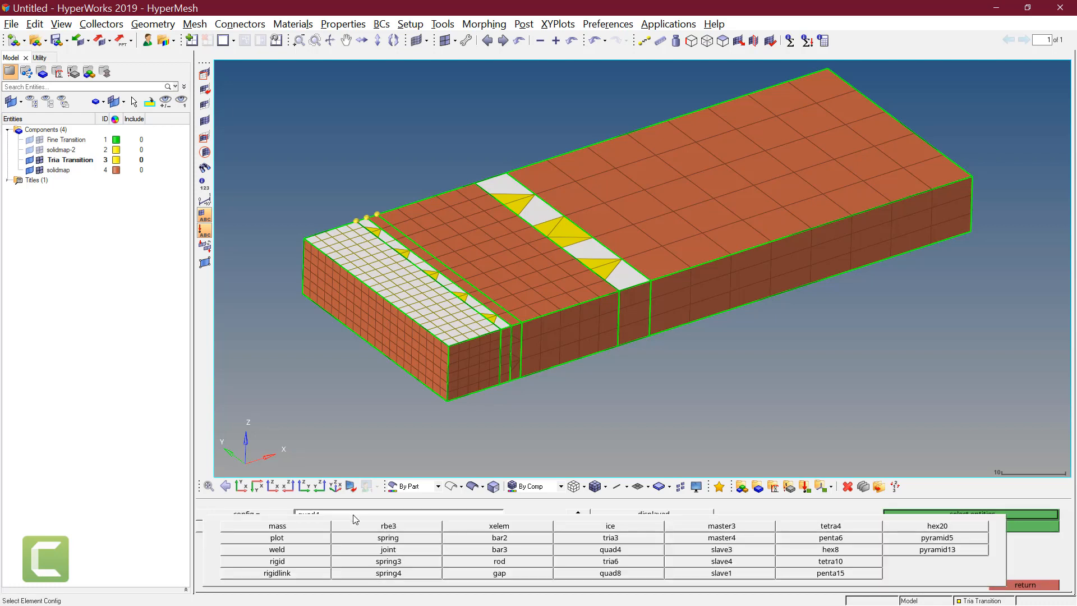
click(610, 538)
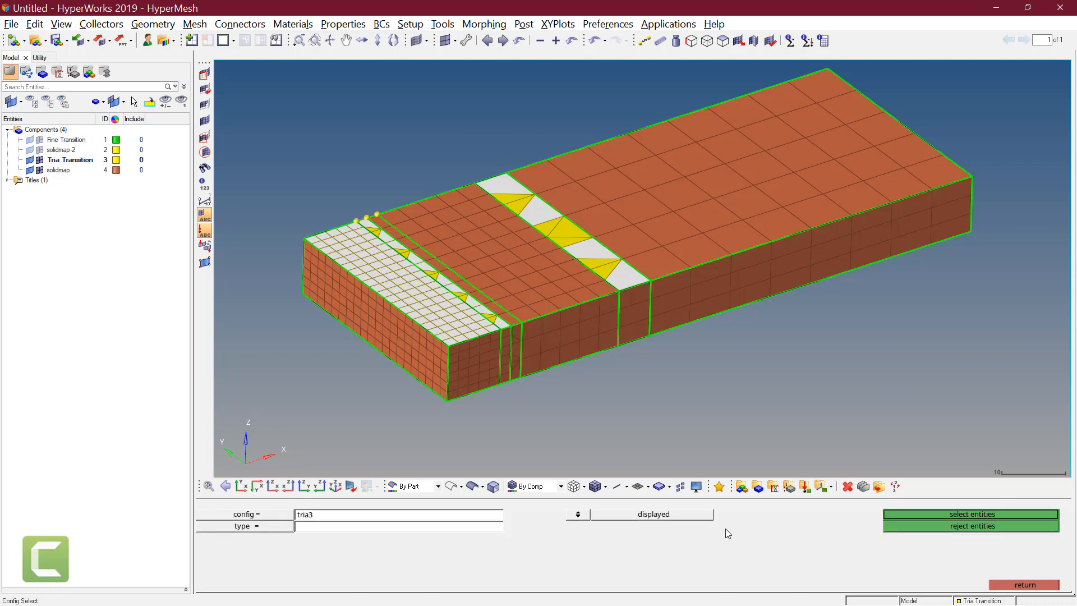
click(963, 516)
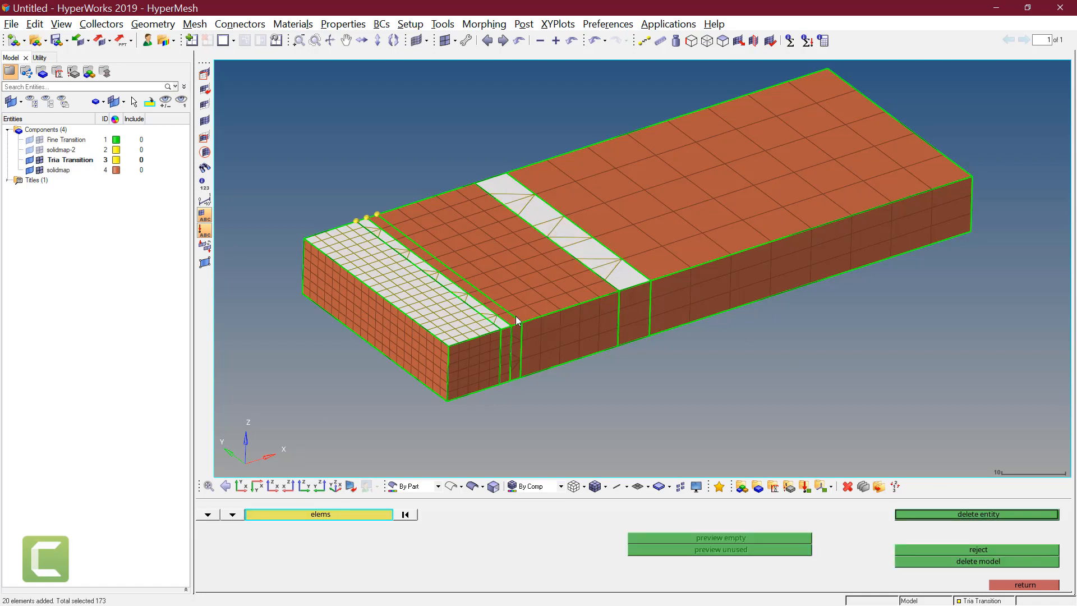
click(978, 514)
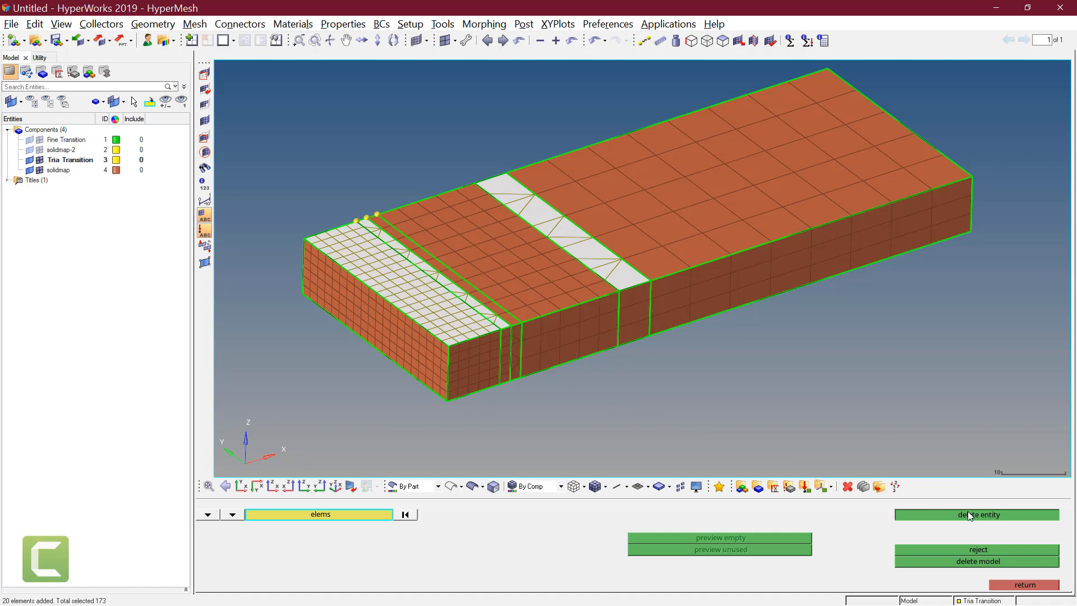
click(1004, 581)
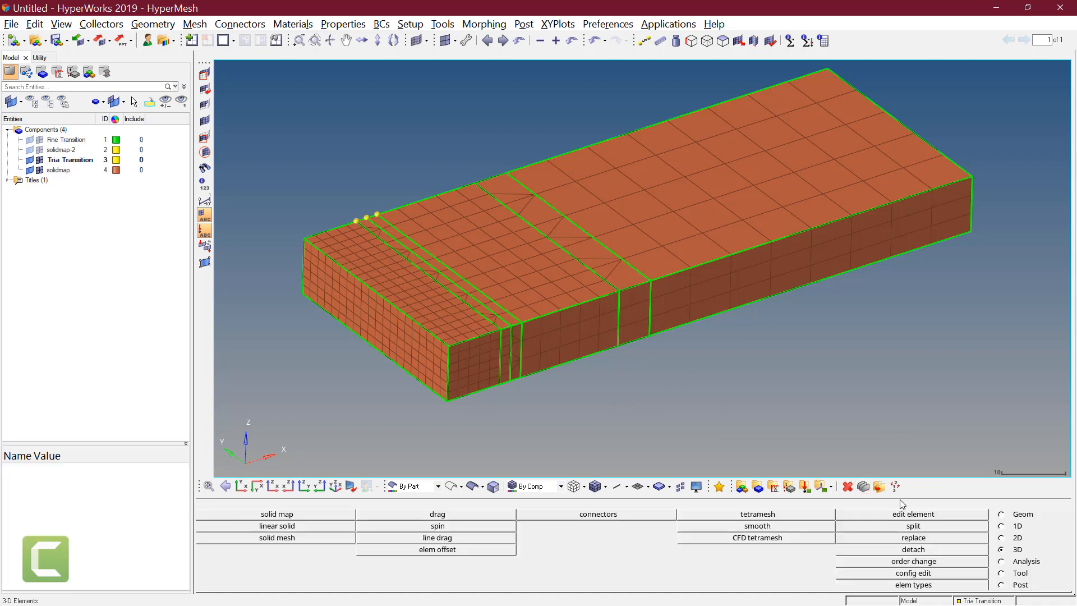
Preview and equivalence the coincident nodes of the solidmap component, and find its free edges
click(1001, 572)
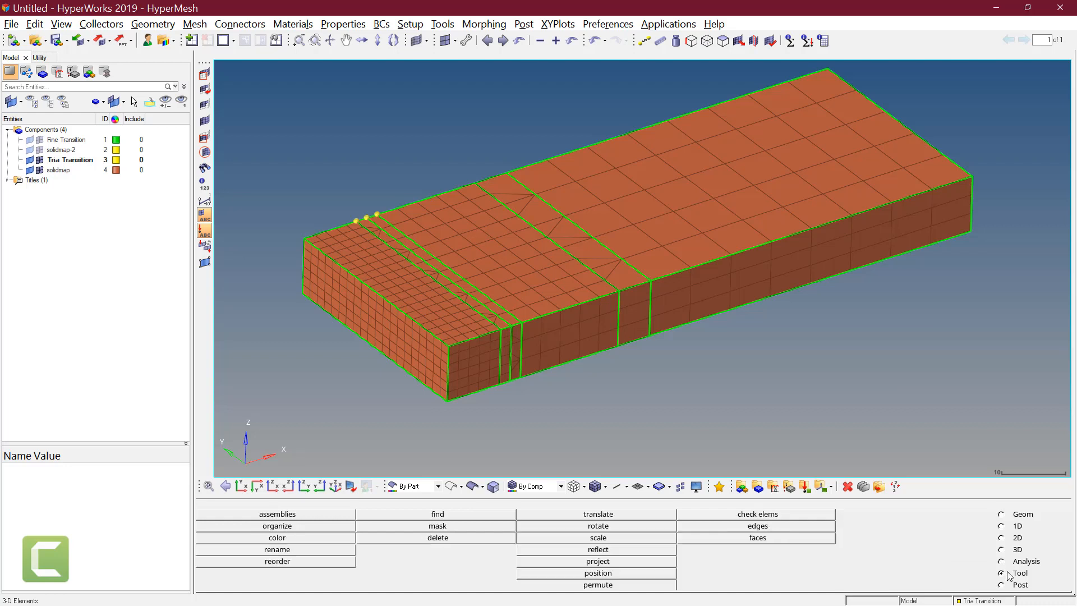
click(758, 525)
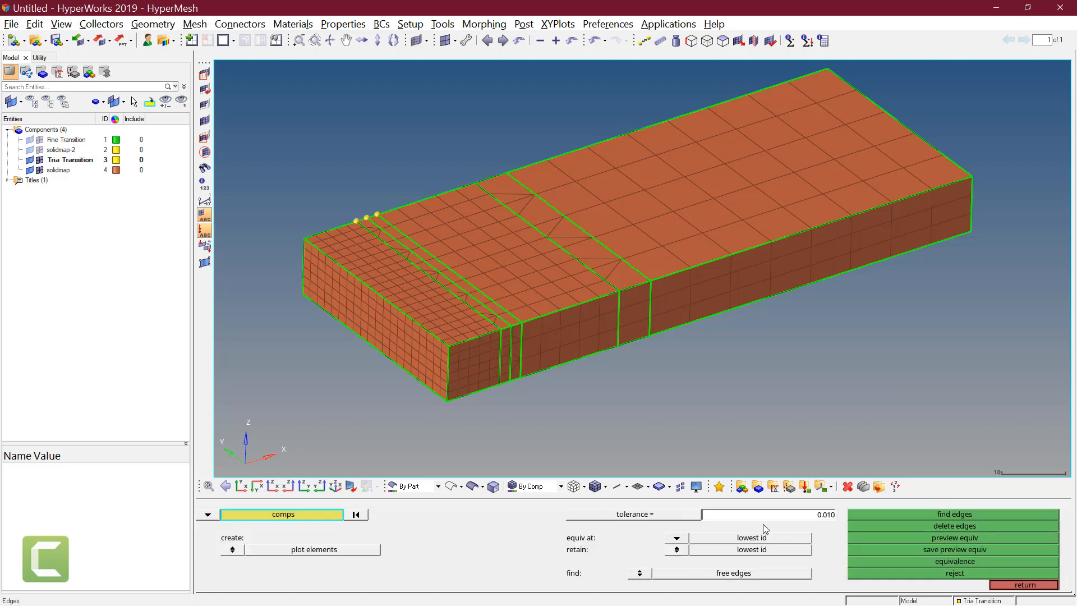
click(523, 296)
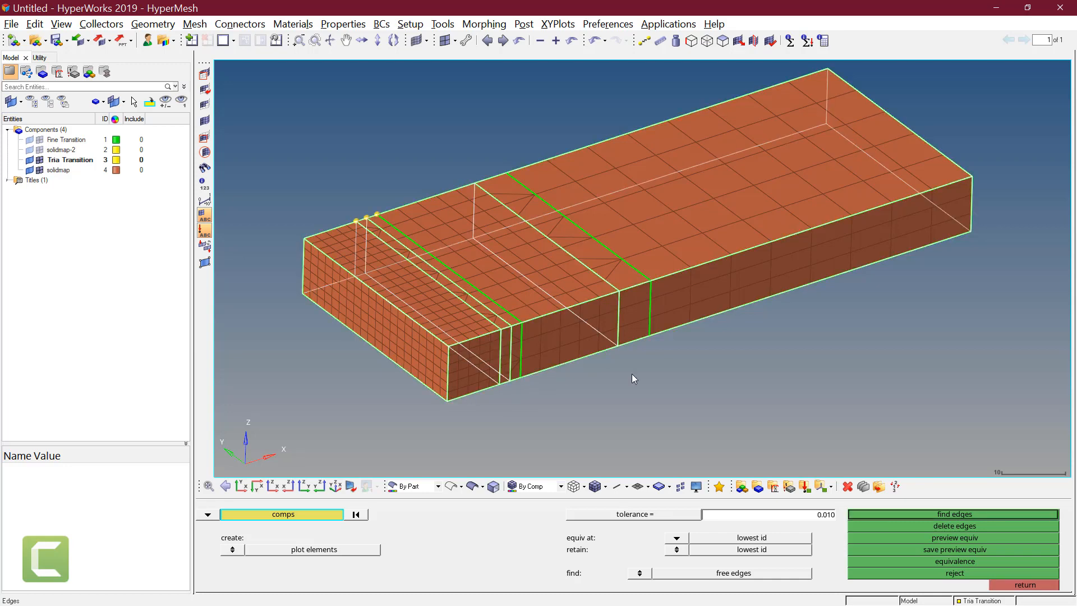
click(950, 537)
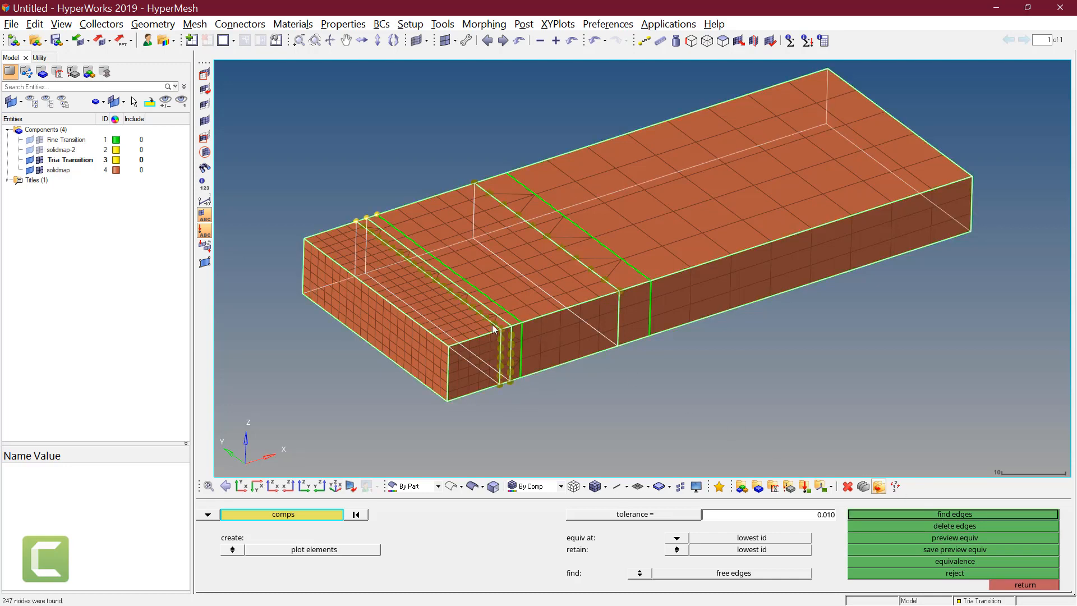
ctrl+right_drag(493, 324, 519, 338)
scroll(519, 338, up, 5)
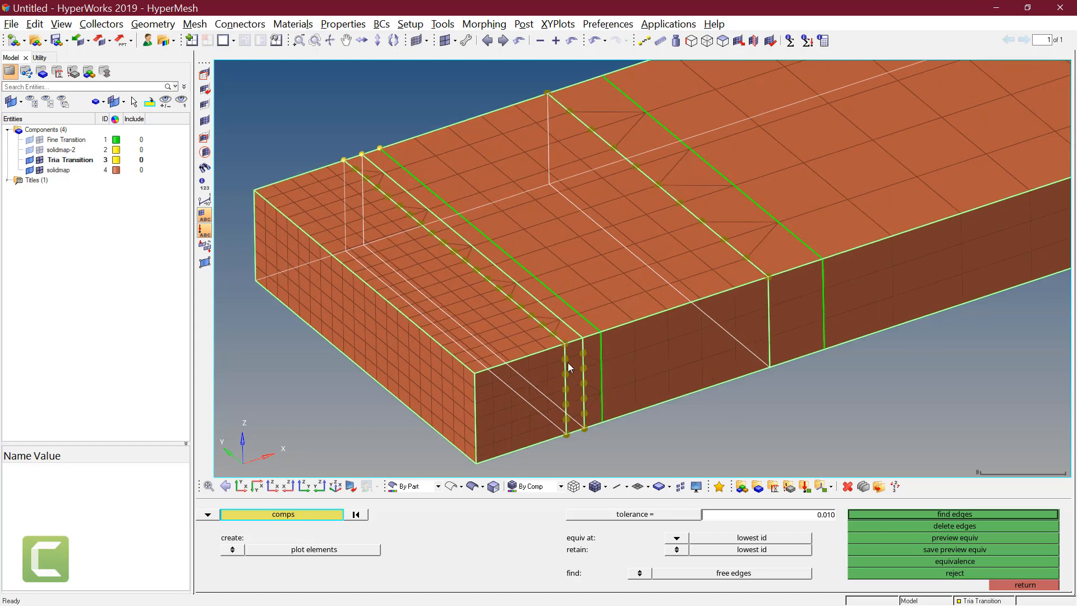
click(941, 559)
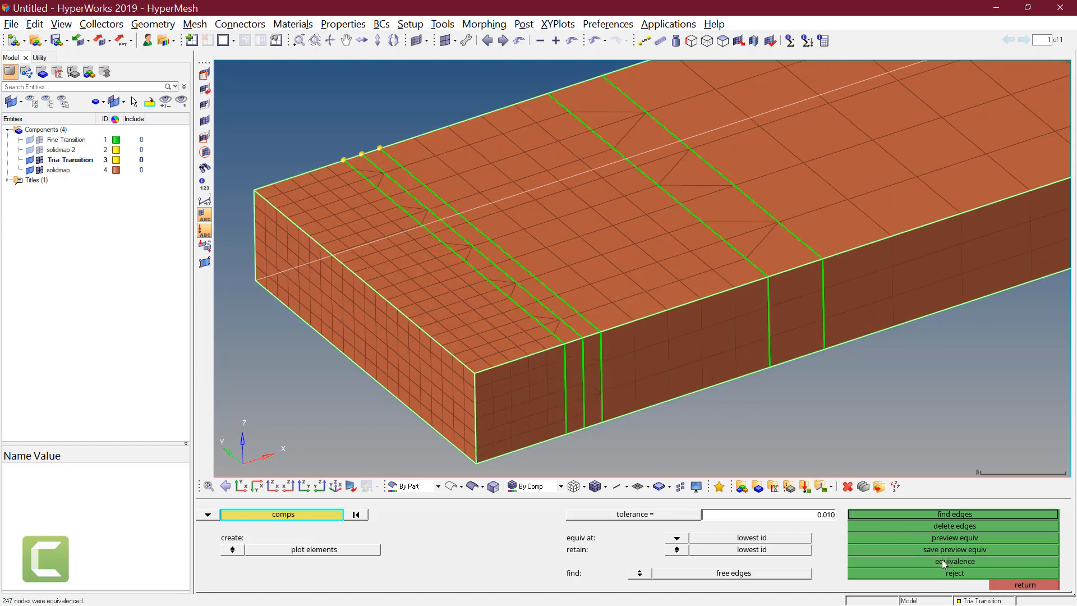
click(937, 515)
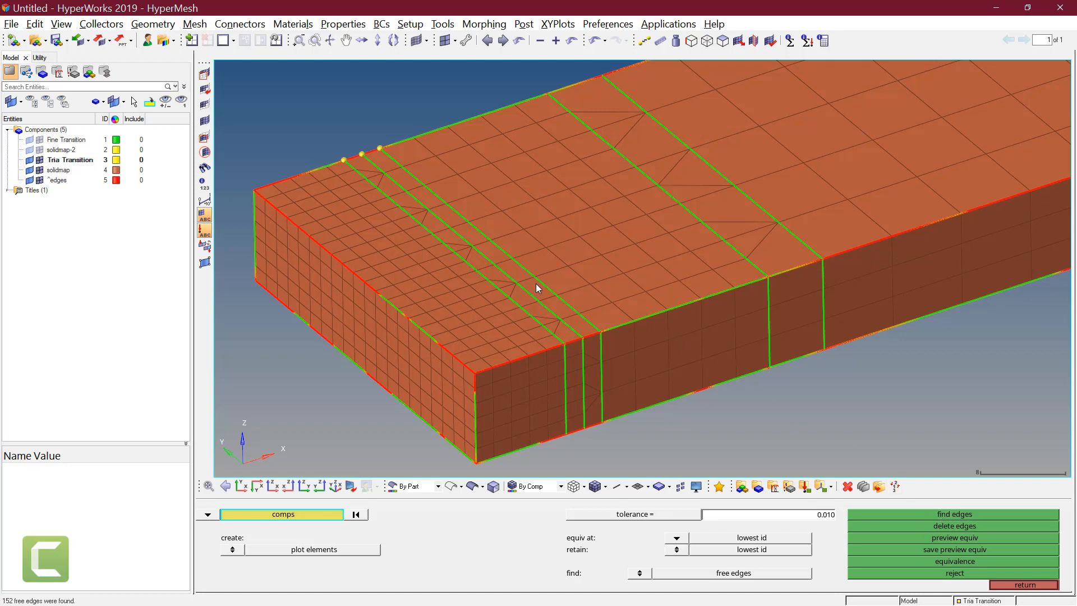
scroll(535, 284, down, 3)
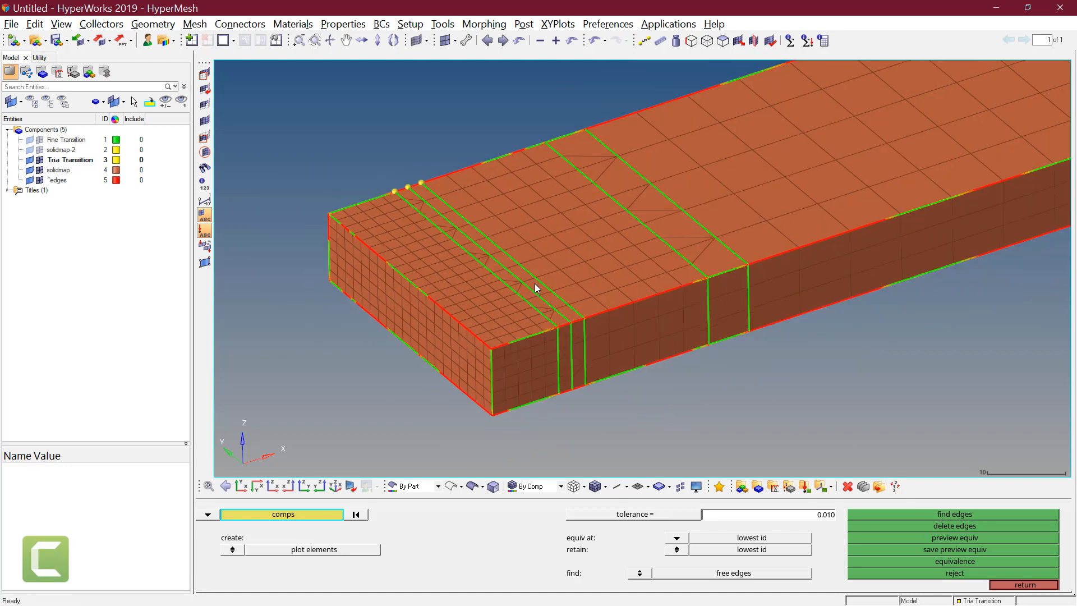
Hide the Tria Transition geometry and display the mesh and its free edges in wireframe
click(29, 161)
ctrl+right_drag(515, 301, 510, 306)
mouse_move(509, 305)
ctrl+mouse_down()
mouse_move(596, 356)
mouse_move(575, 387)
ctrl+mouse_up()
click(573, 486)
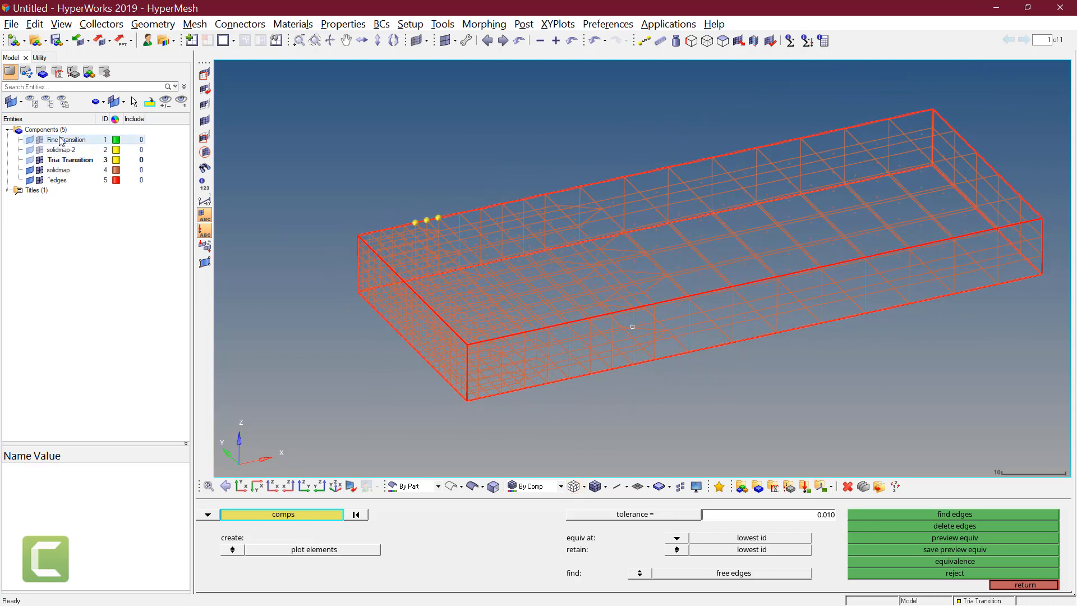
Change the solidmap component's color to light blue to tell its mesh apart from the red free edges
click(113, 172)
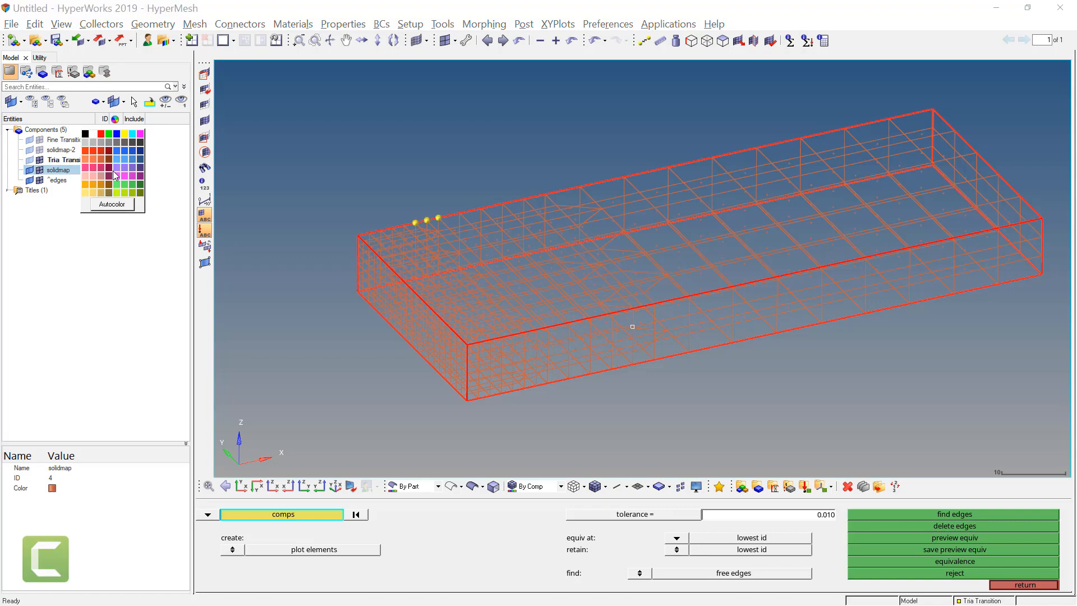
click(118, 159)
ctrl+drag(581, 348, 614, 357)
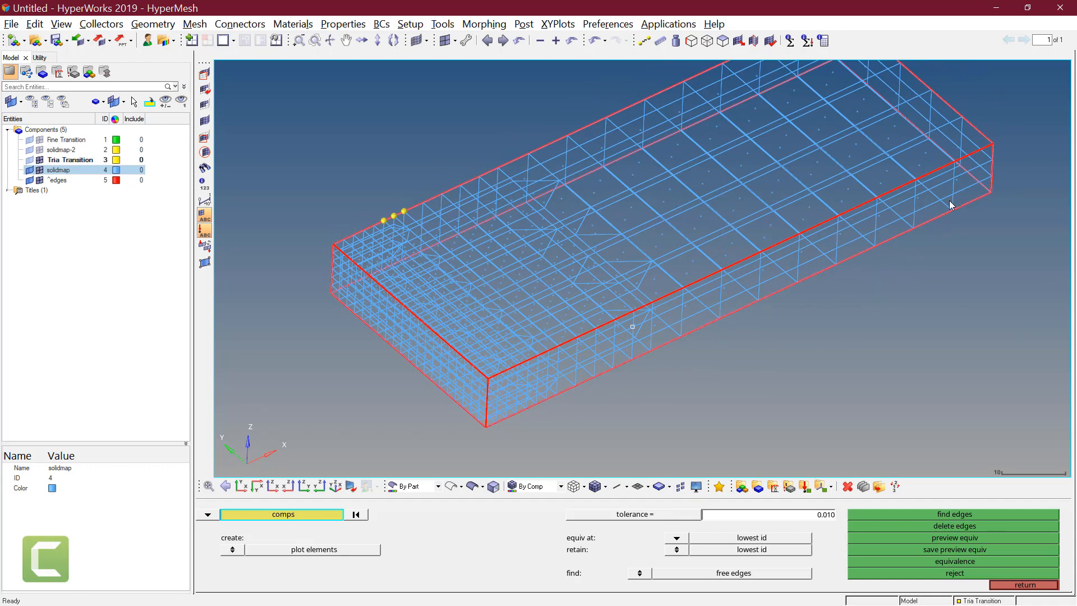
ctrl+scroll(948, 203, down, 2)
ctrl+right_drag(940, 205, 898, 239)
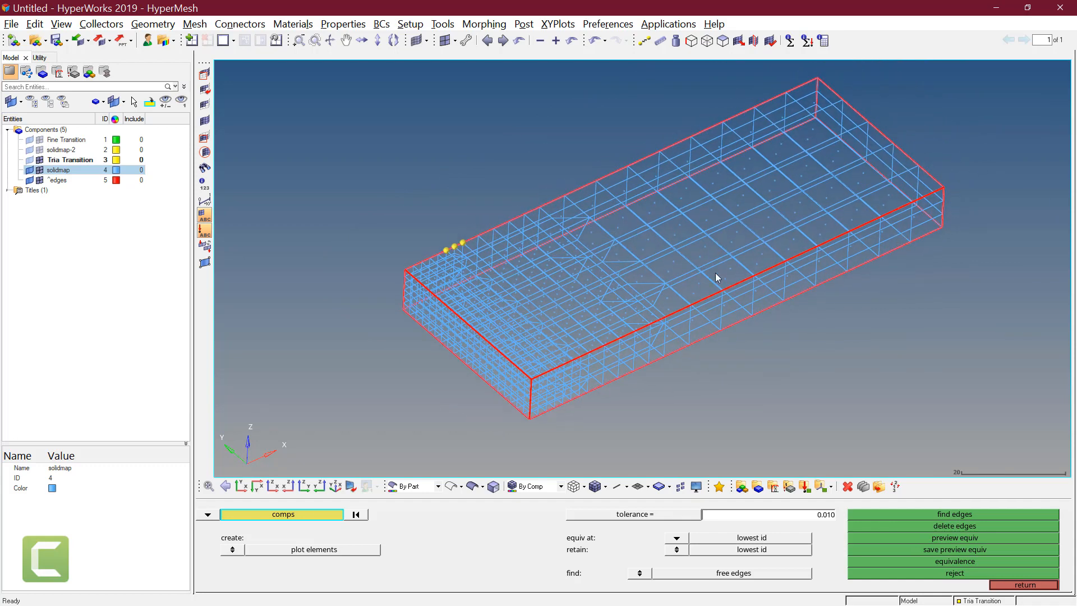
mouse_move(649, 337)
ctrl+mouse_down()
mouse_move(652, 317)
mouse_move(630, 340)
ctrl+mouse_up()
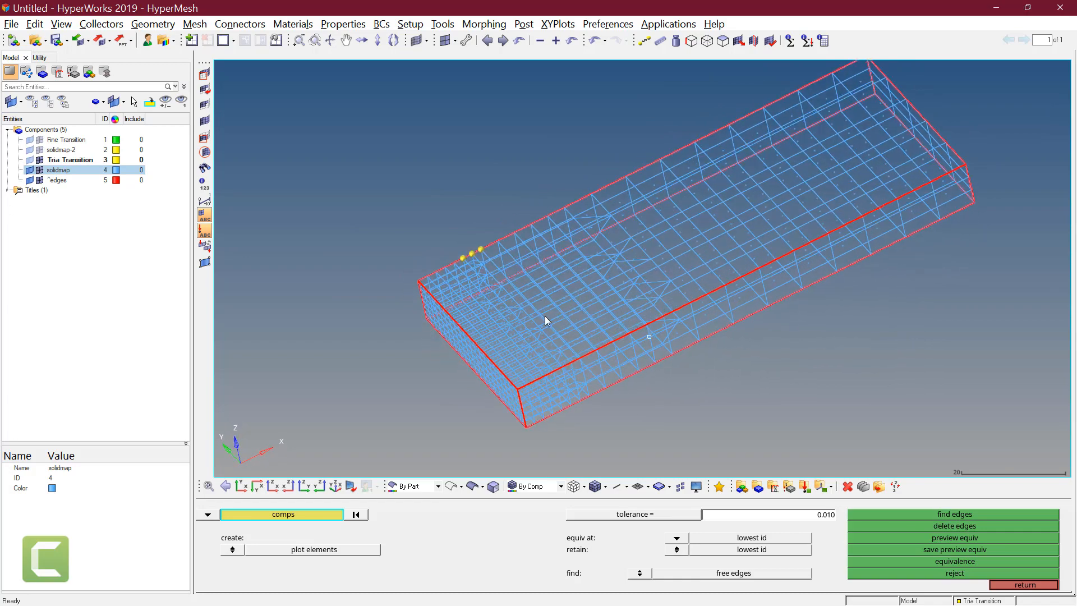
Shade the solidmap mesh with its mesh lines shown and delete the free edges found around the block
ctrl+drag(546, 317, 585, 341)
mouse_move(550, 307)
ctrl+mouse_down()
mouse_move(570, 339)
mouse_move(651, 337)
mouse_move(559, 322)
ctrl+mouse_up()
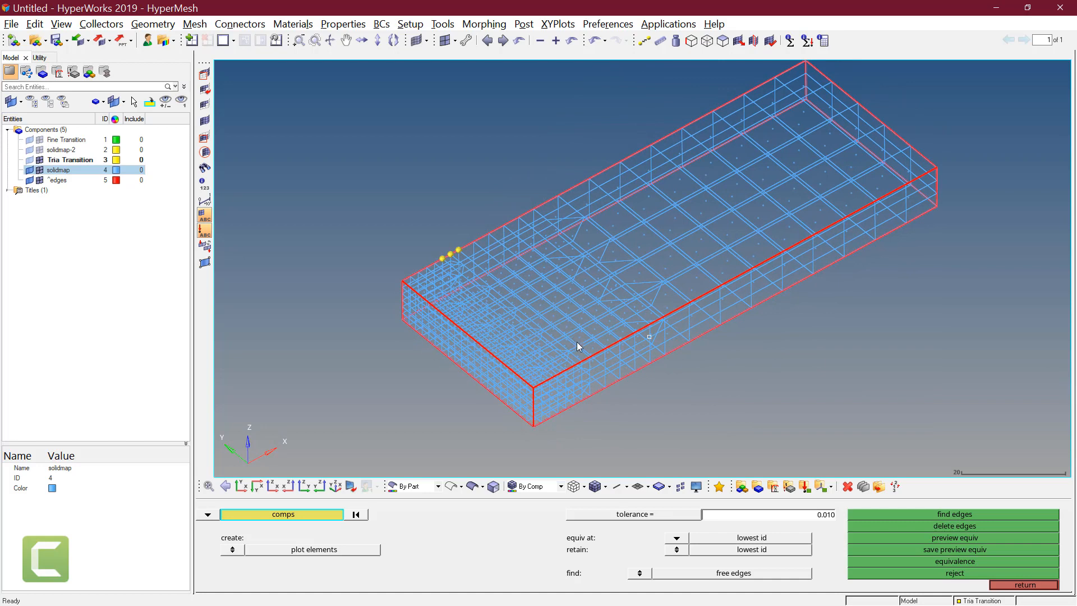
click(594, 485)
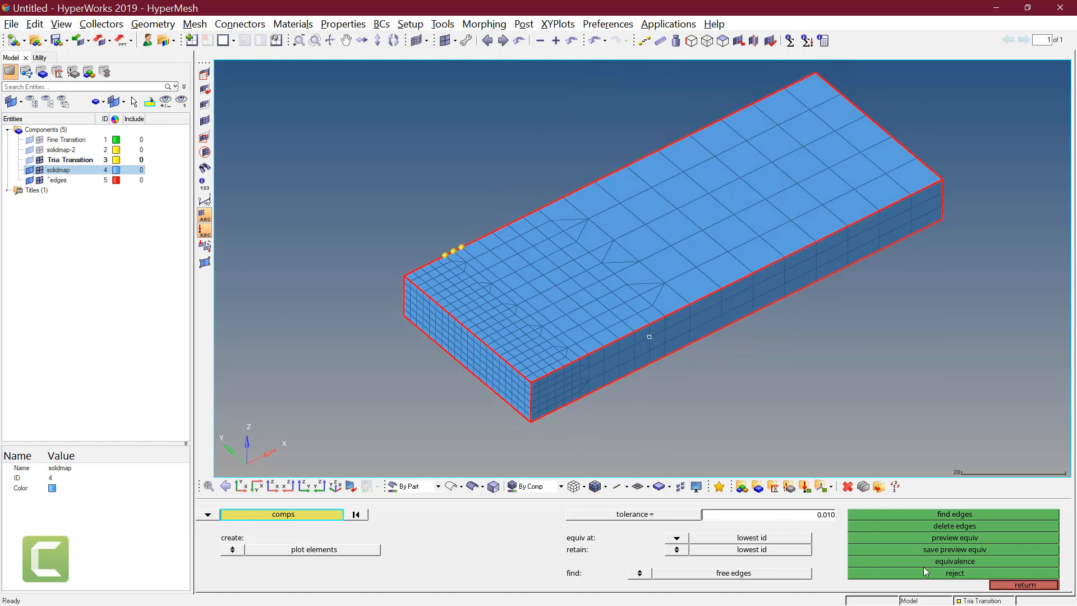
click(941, 527)
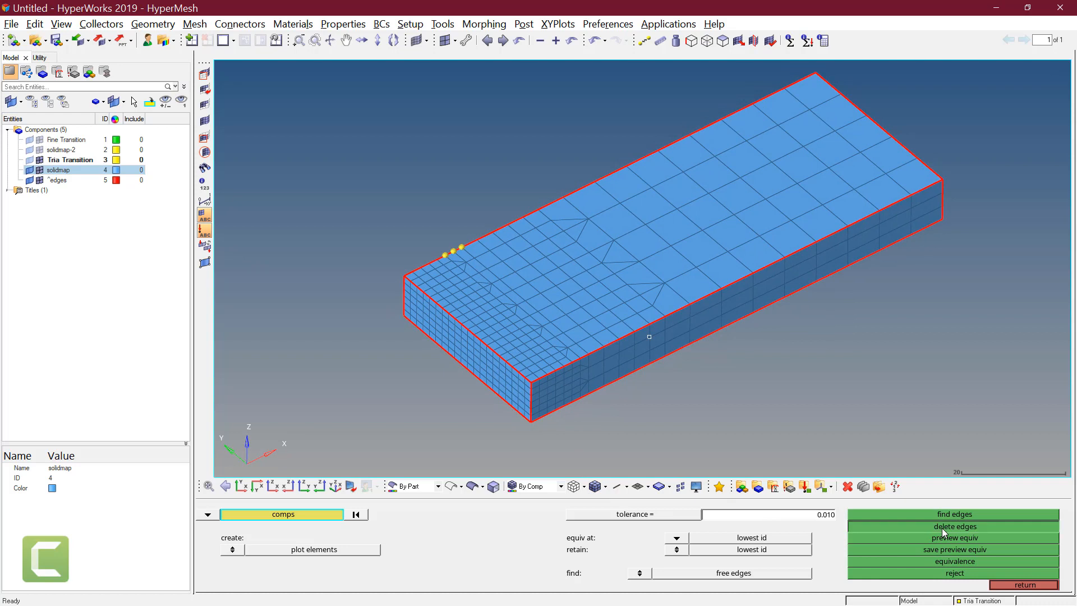
click(1010, 587)
ctrl+drag(745, 433, 706, 419)
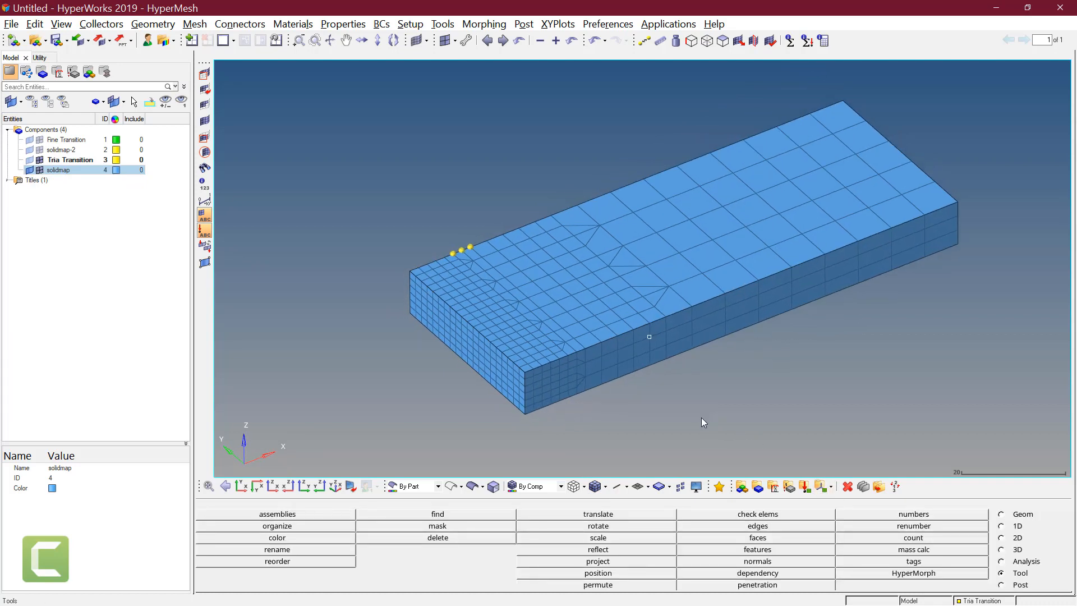
ctrl+right_drag(674, 386, 654, 364)
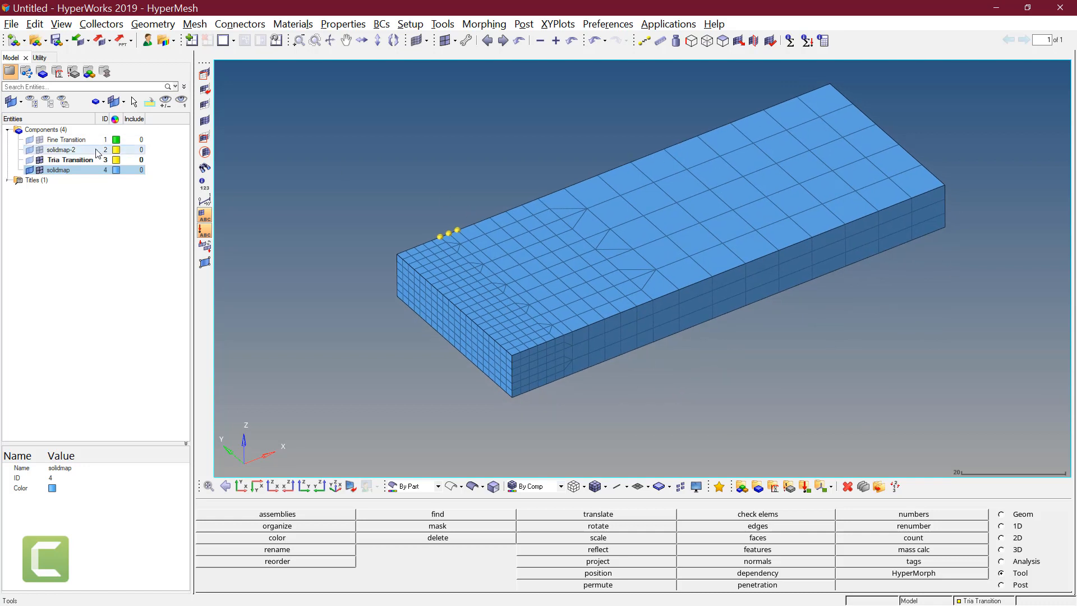
Show the elements of the solidmap-2 and Fine Transition components alongside the solidmap block to compare the mesh transitions
click(39, 149)
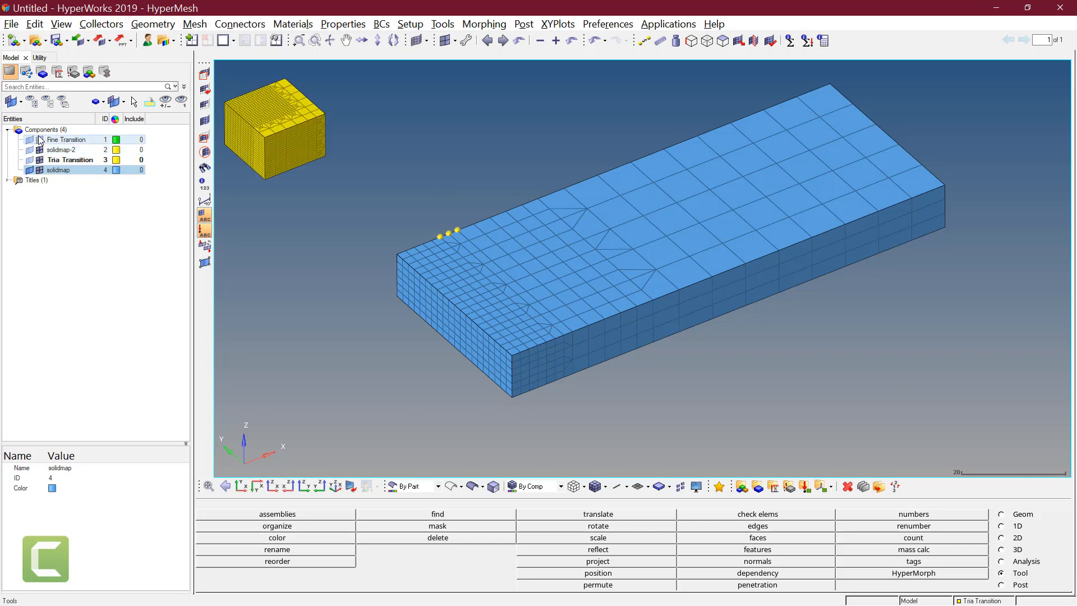
click(39, 140)
ctrl+right_drag(314, 158, 481, 267)
ctrl+scroll(448, 234, up, 2)
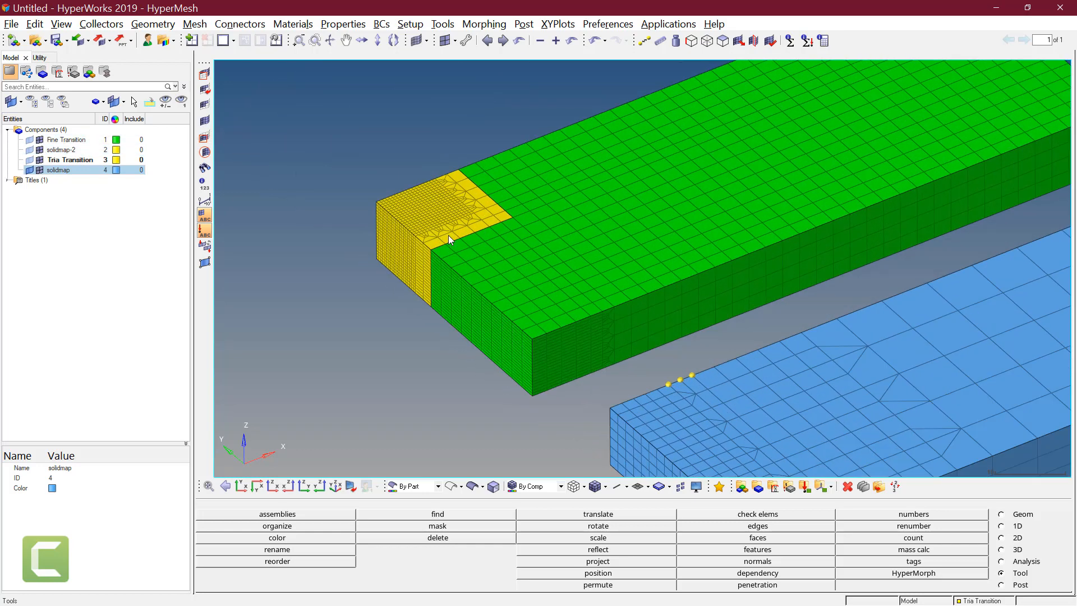
mouse_move(408, 247)
ctrl+mouse_down()
mouse_move(474, 275)
mouse_move(481, 265)
ctrl+mouse_up()
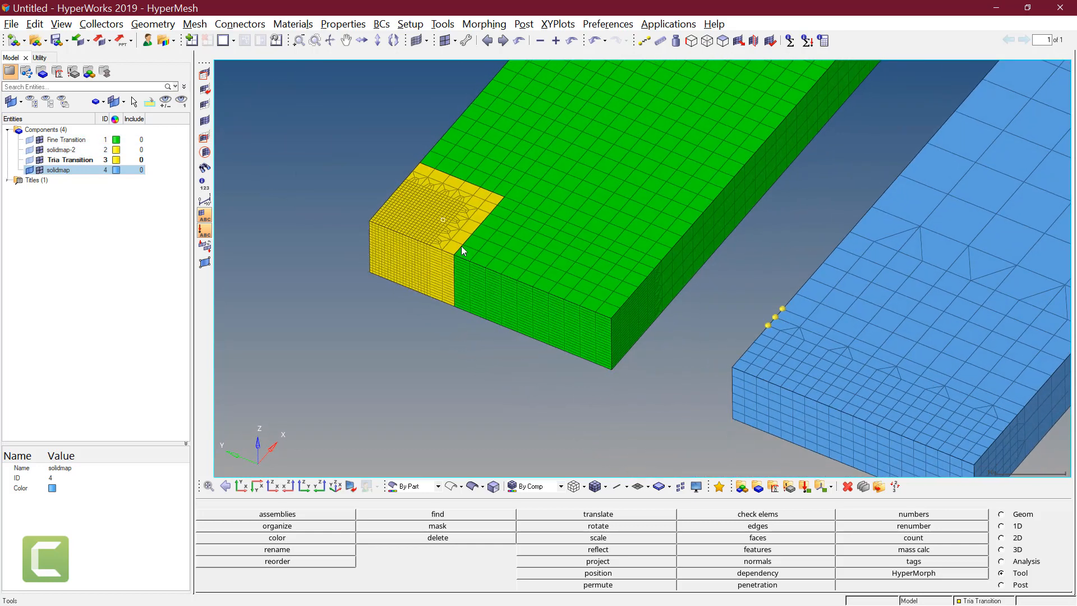
ctrl+right_drag(457, 241, 446, 271)
ctrl+drag(354, 236, 378, 219)
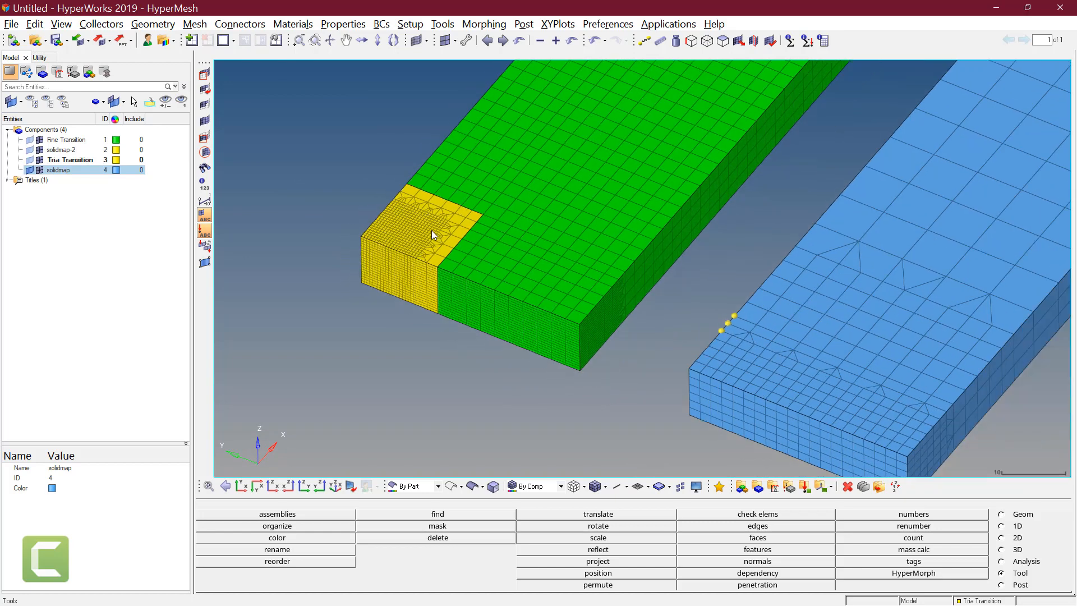
scroll(418, 238, down, 2)
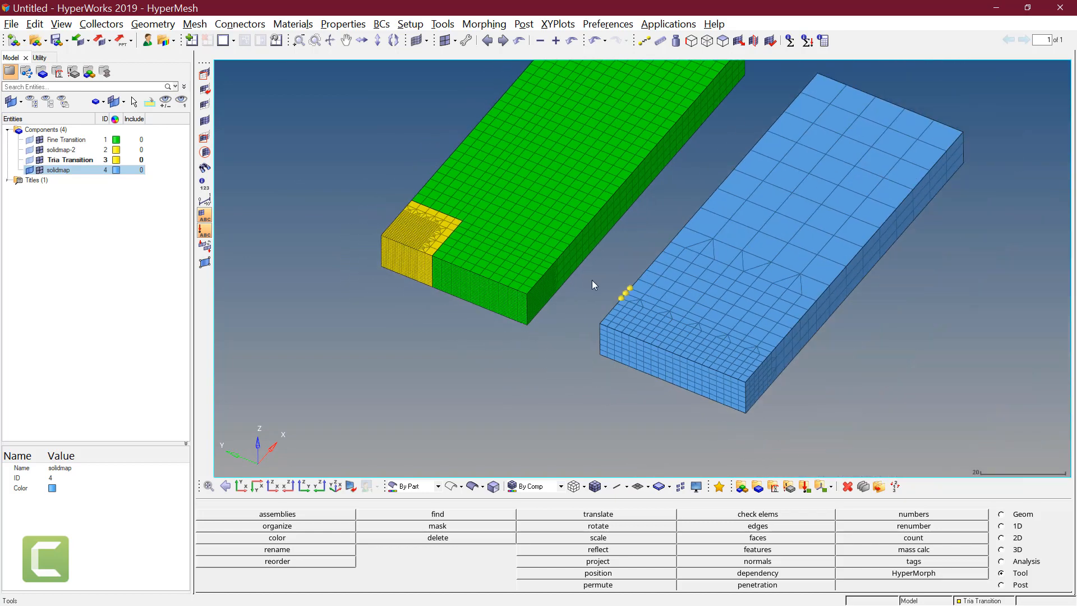
ctrl+right_drag(592, 280, 585, 283)
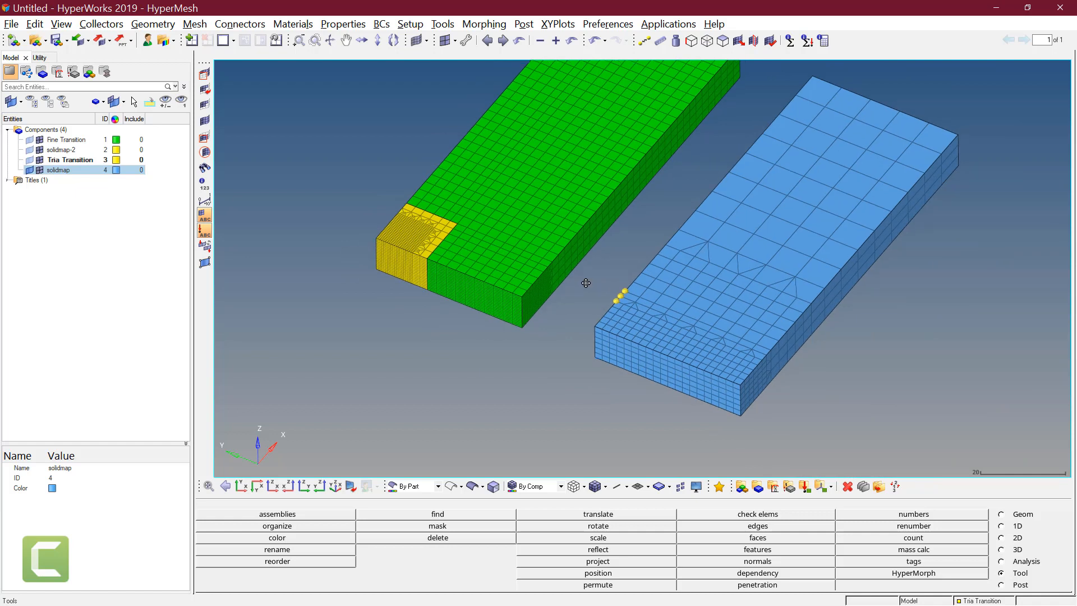